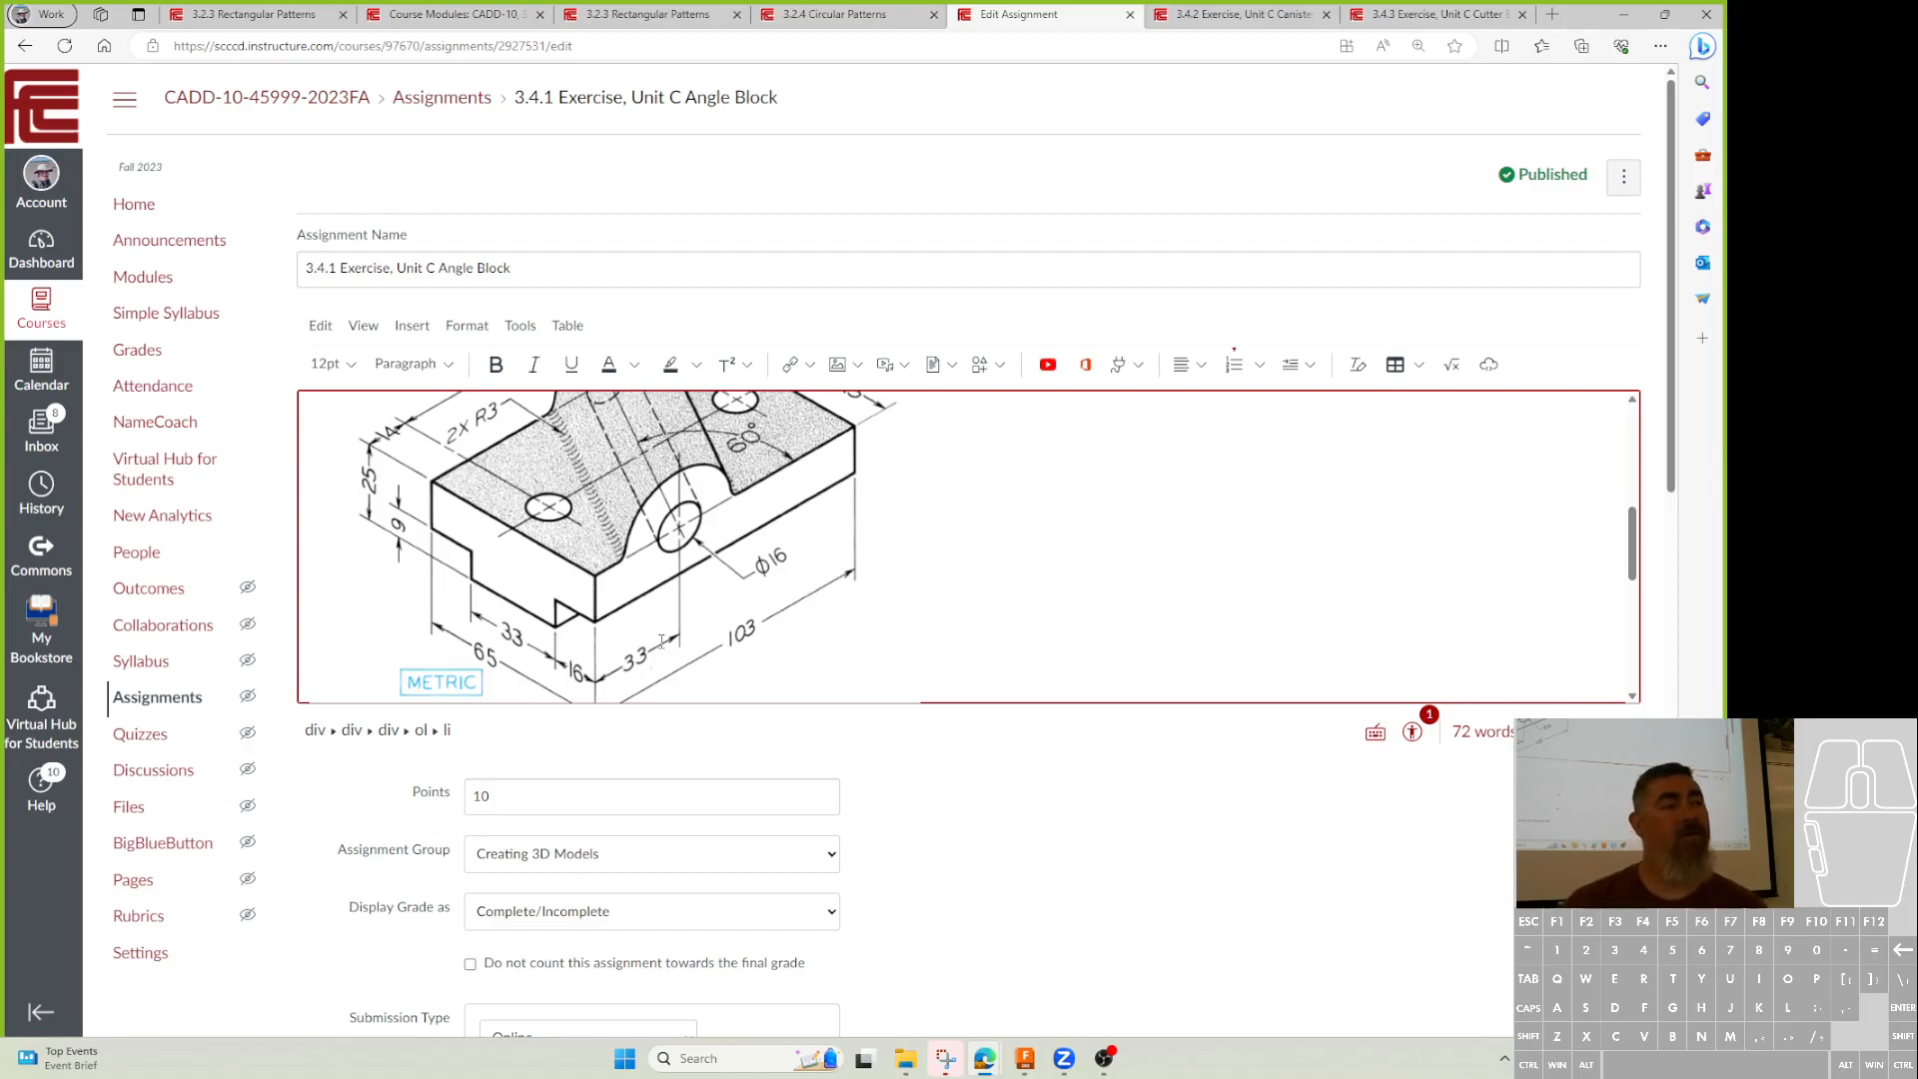
Enlarge the assignment's content editor so the Procedure section and the whole angle block drawing can be seen
{"action": "scroll", "coordinate": [642, 650], "scroll_direction": "down", "scroll_amount": 2}
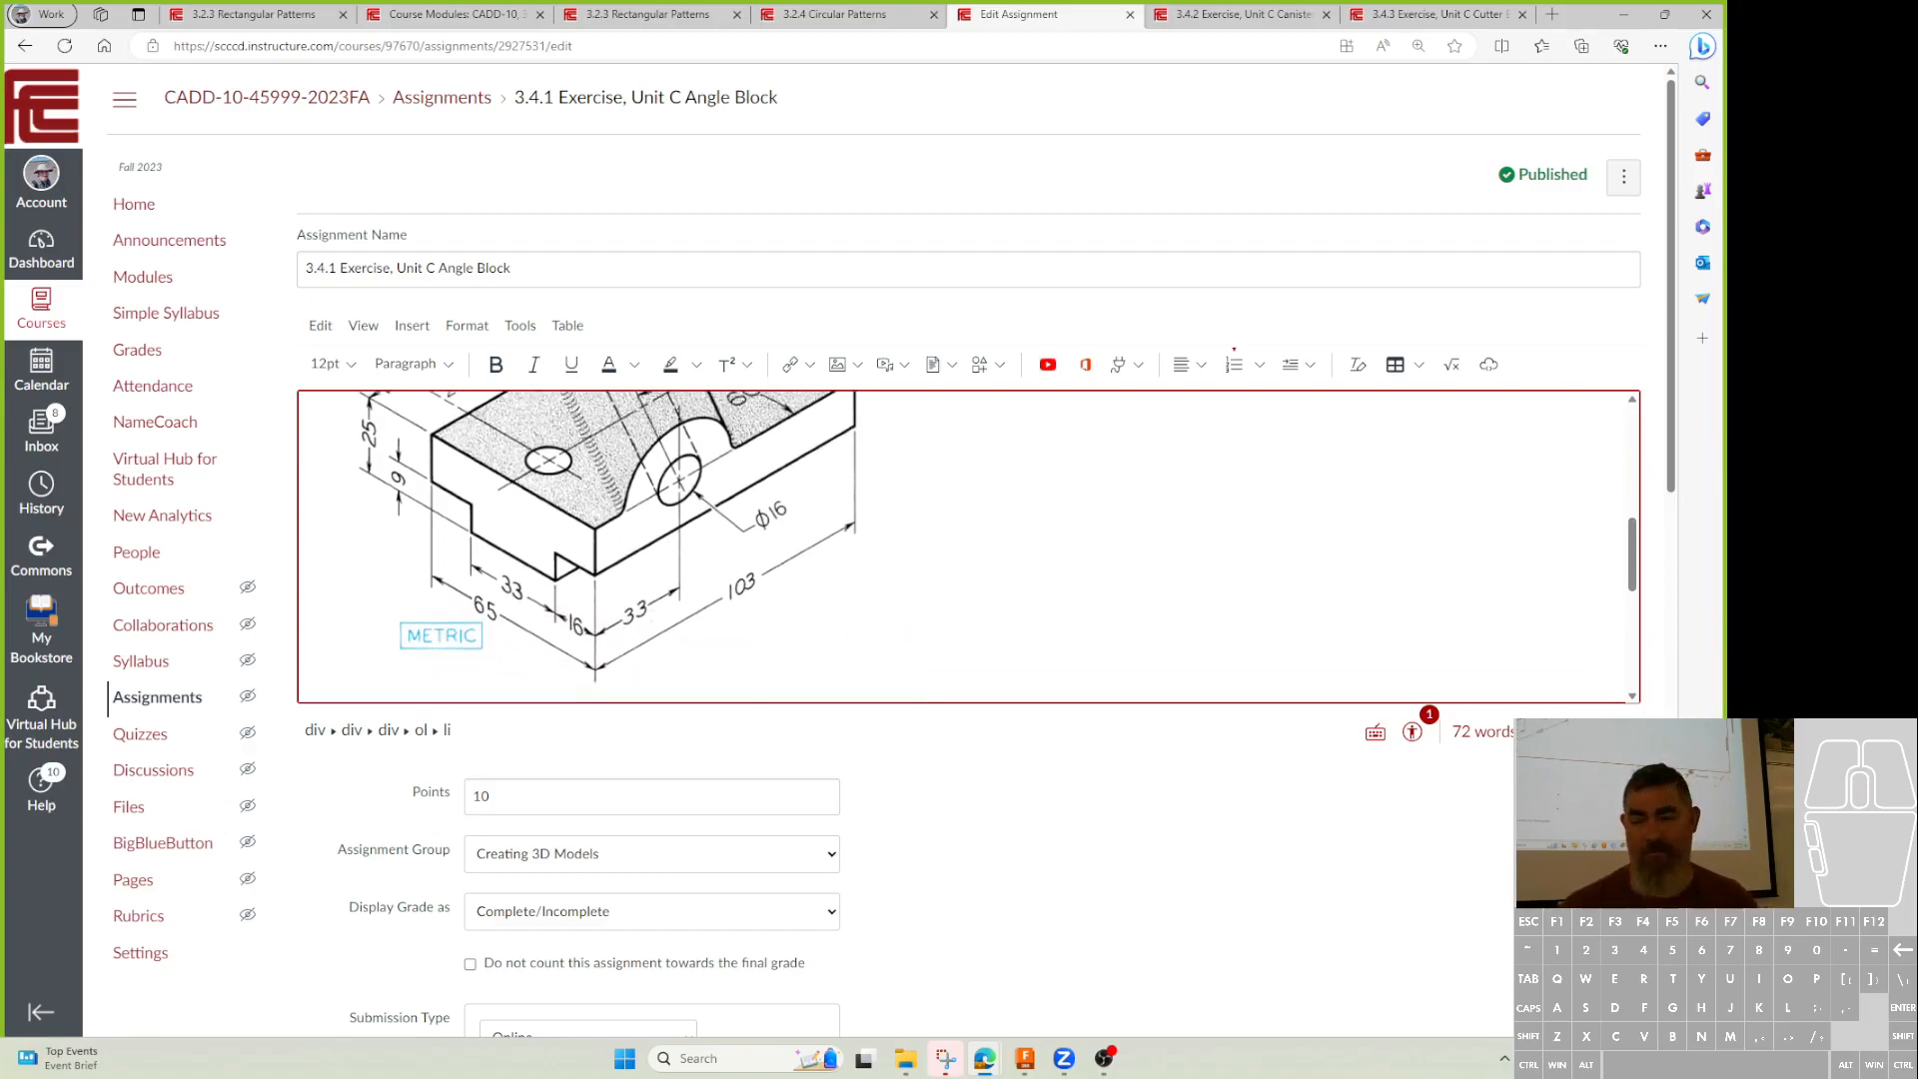
{"action": "left_click_drag", "start_coordinate": [1630, 732], "coordinate": [1630, 1009]}
{"action": "scroll", "coordinate": [887, 707], "scroll_direction": "up", "scroll_amount": 2}
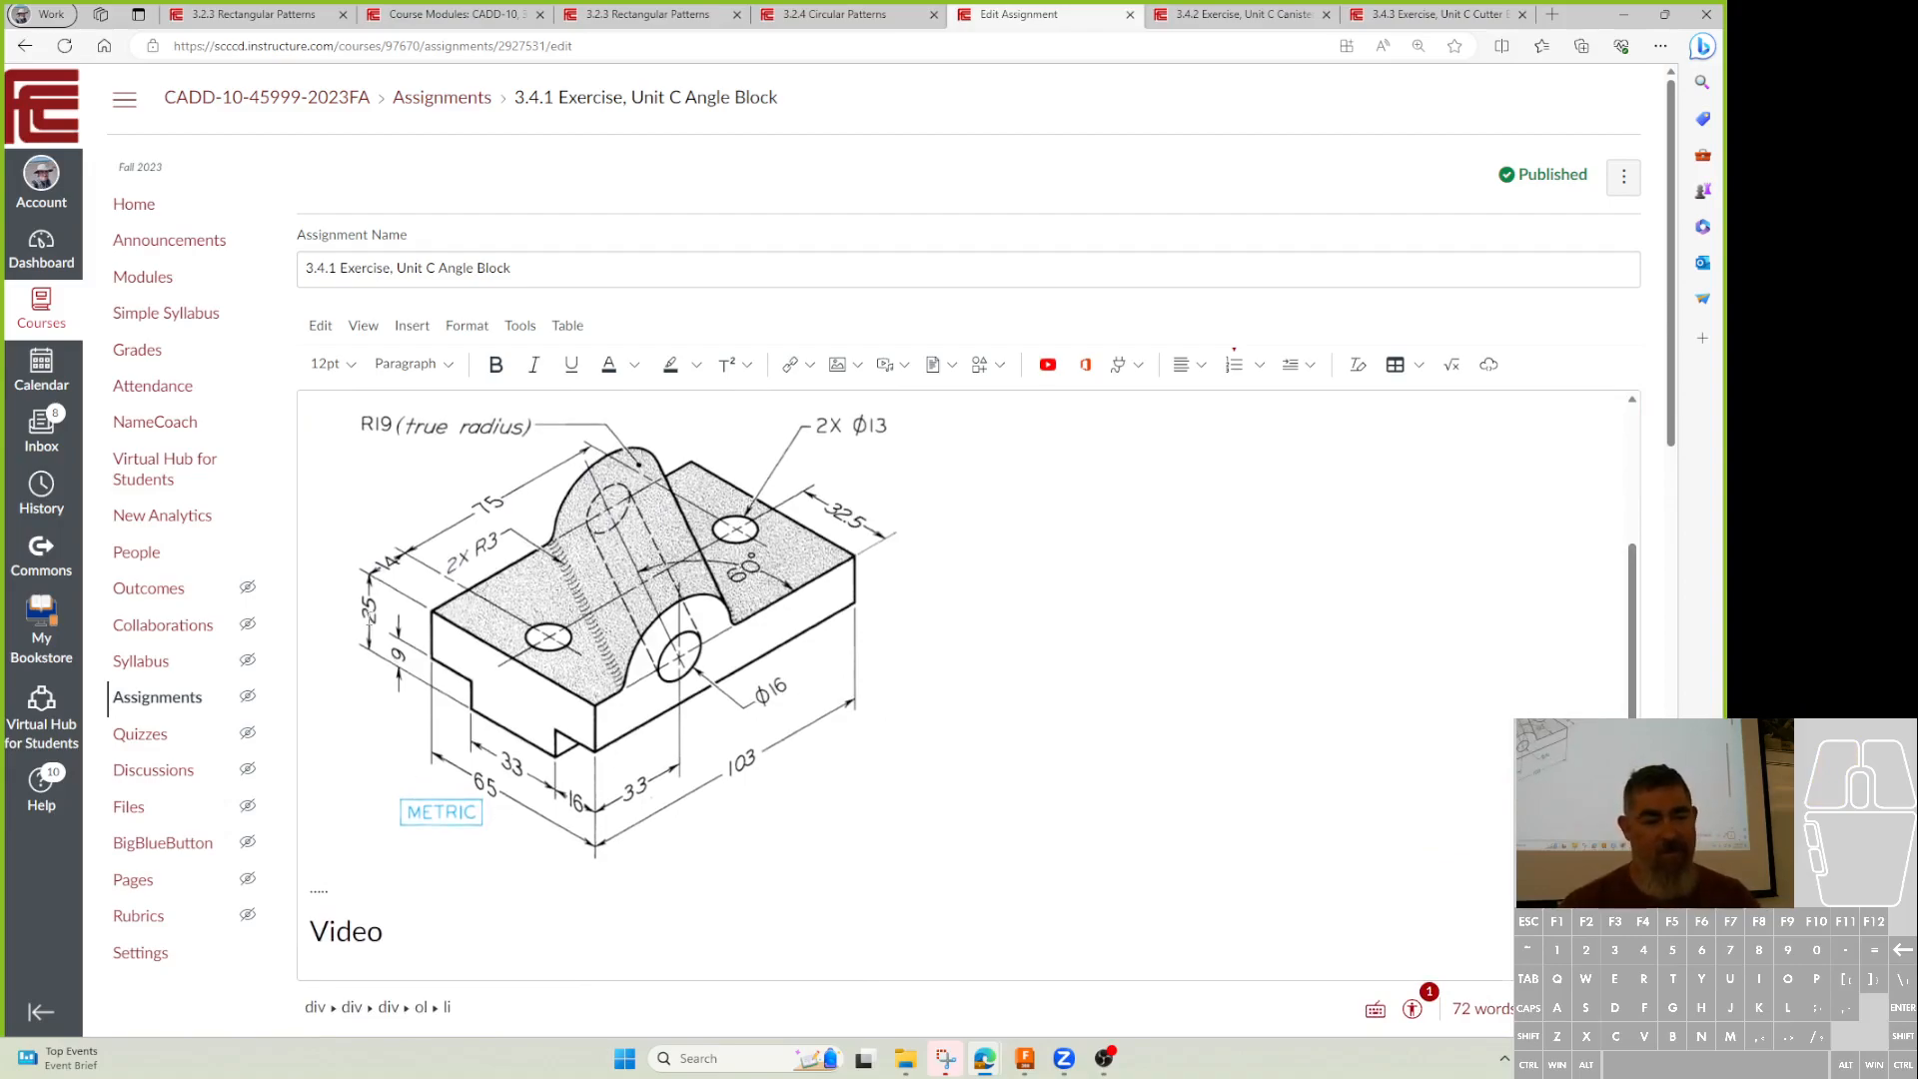
{"action": "scroll", "coordinate": [514, 796], "scroll_direction": "up", "scroll_amount": 1}
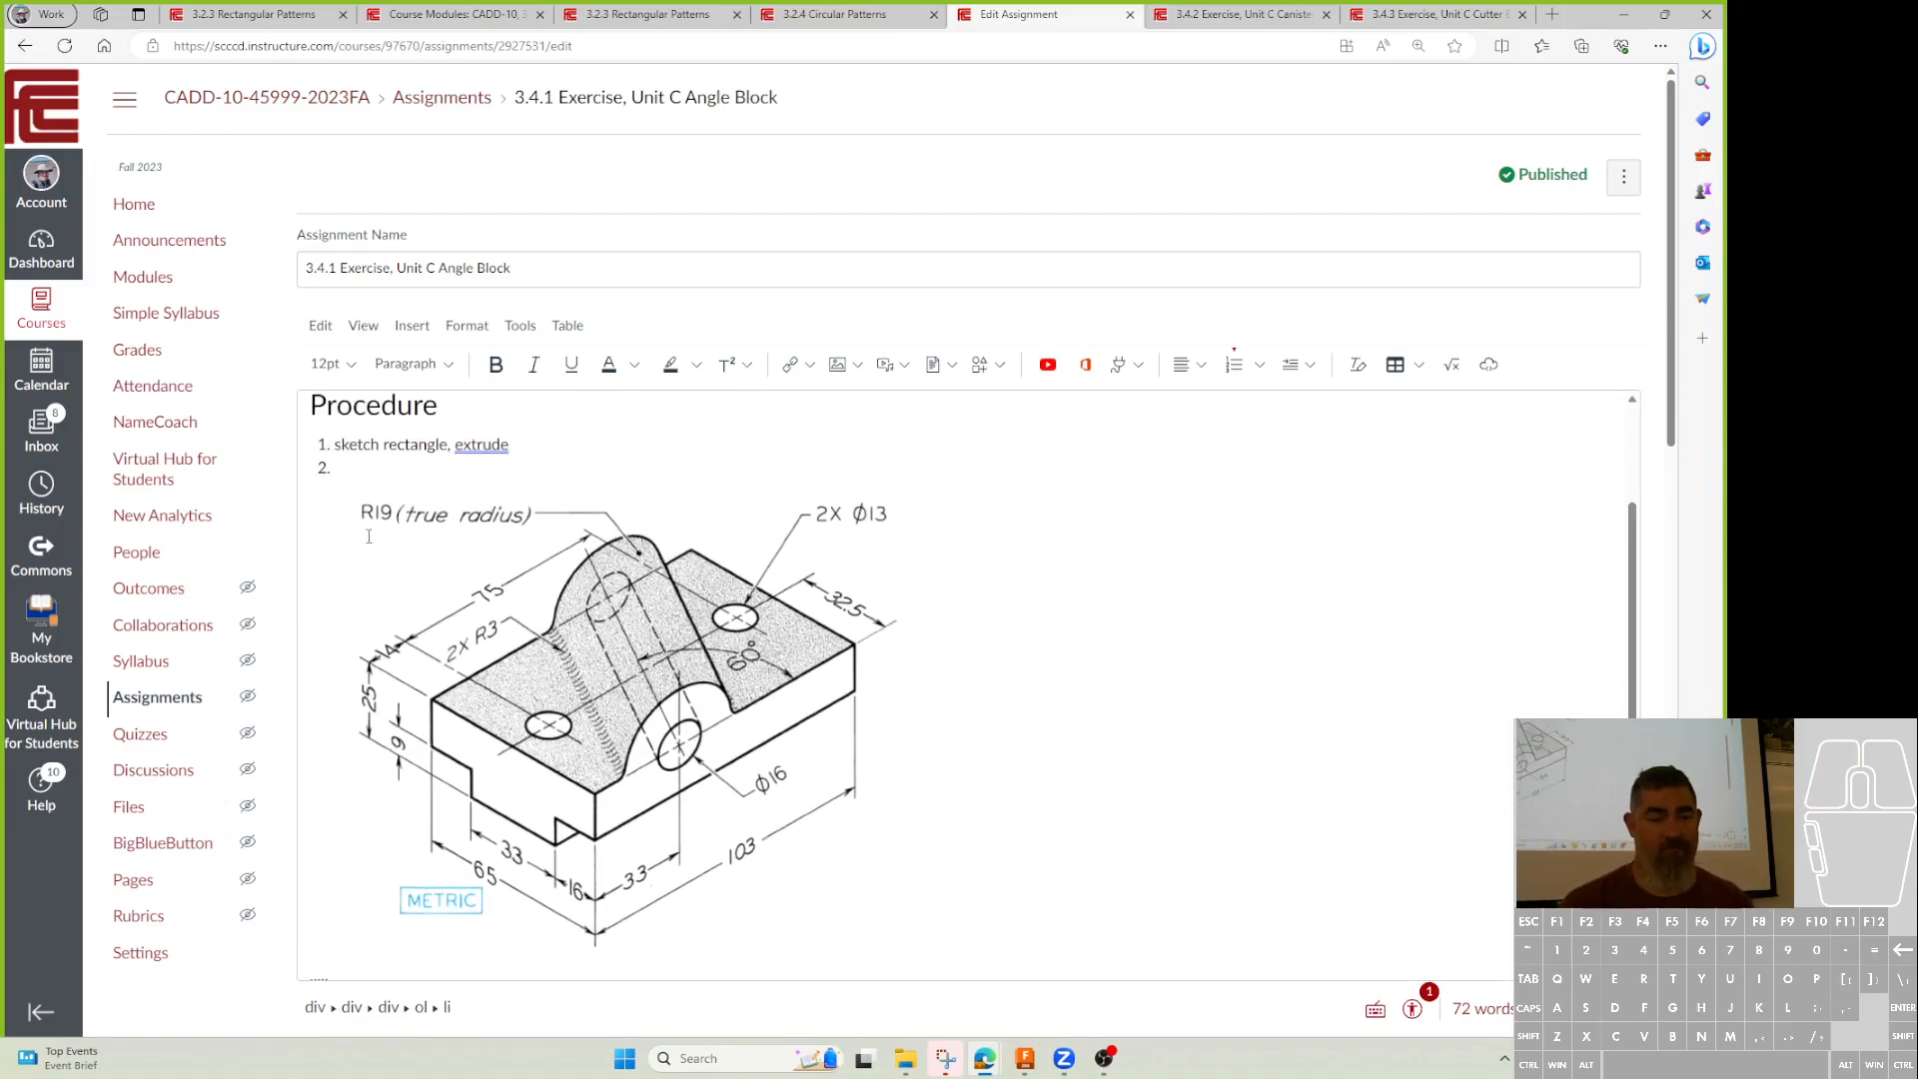
Add the rectangle size 25x65 and the extrude distance 103 to item 1 of the Procedure list
{"action": "left_click", "coordinate": [449, 446]}
{"action": "type", "text": "25"}
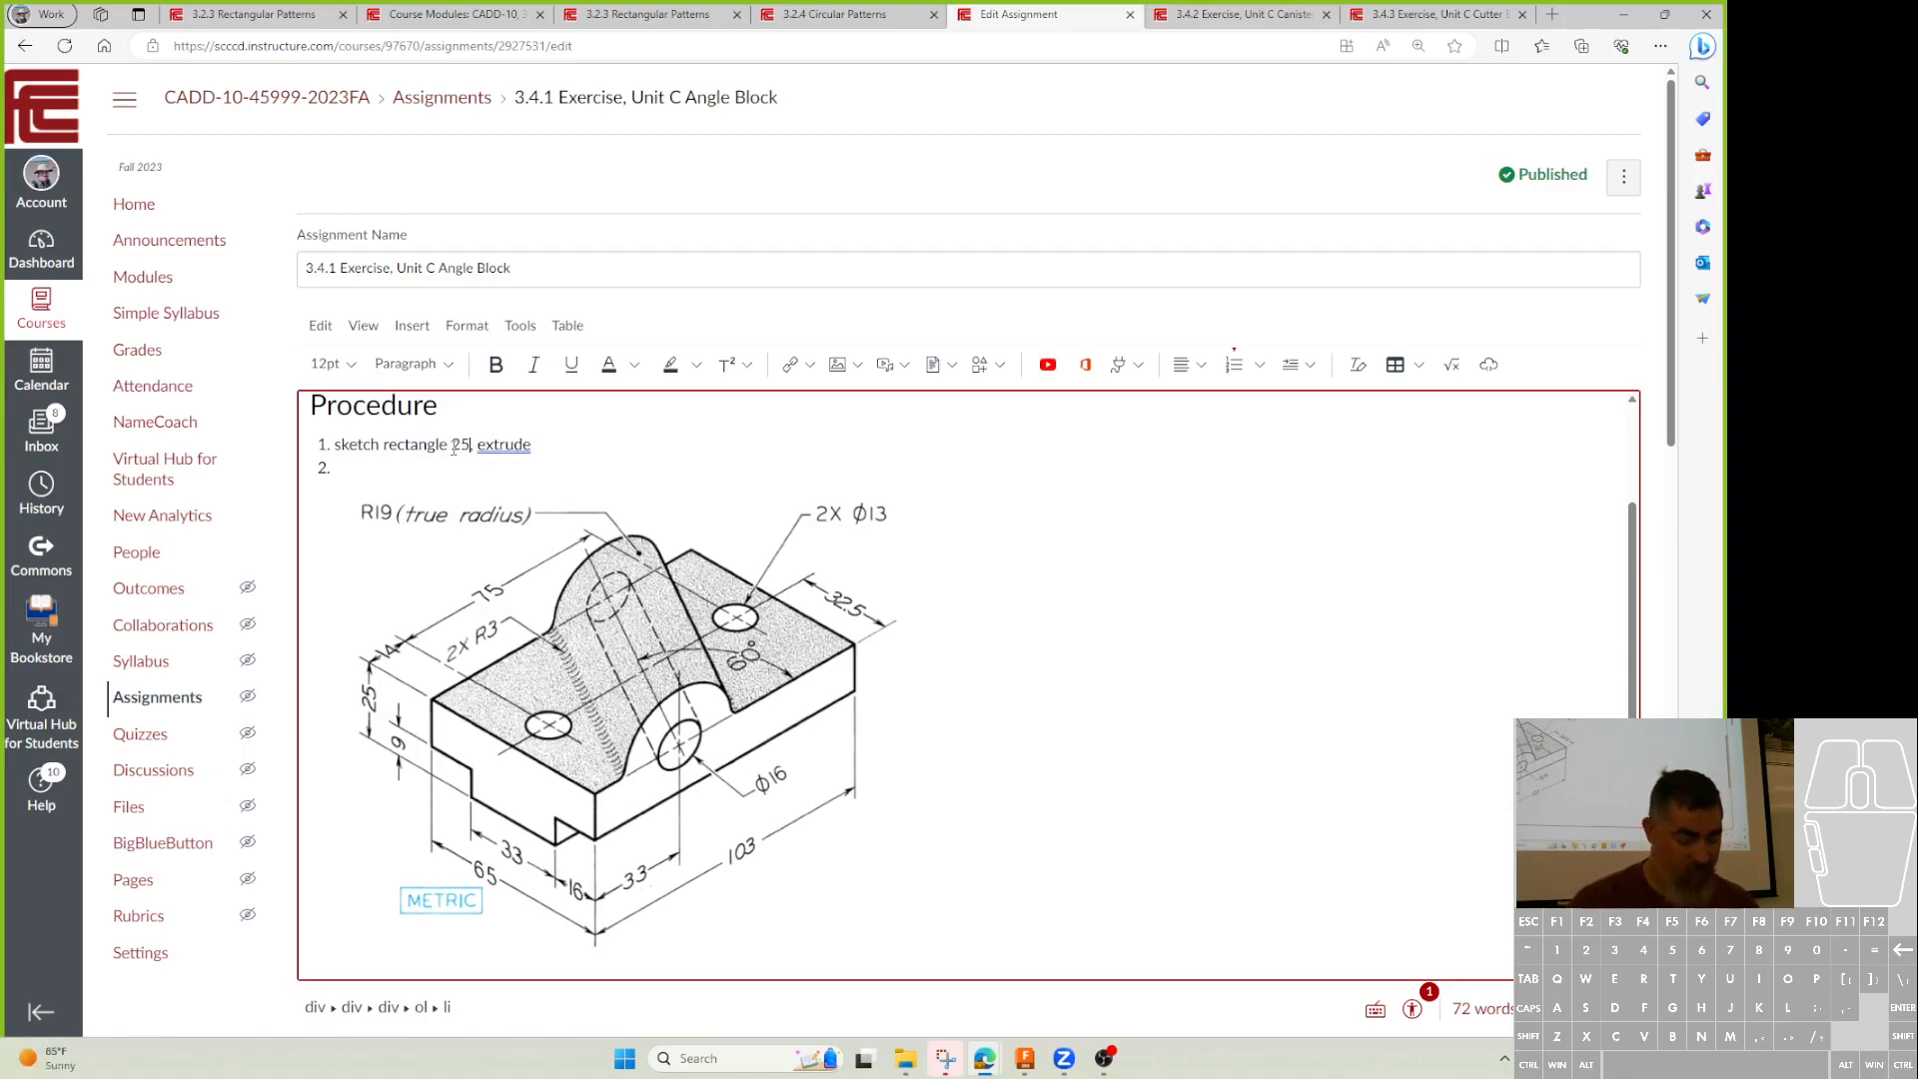
{"action": "type", "text": "x65"}
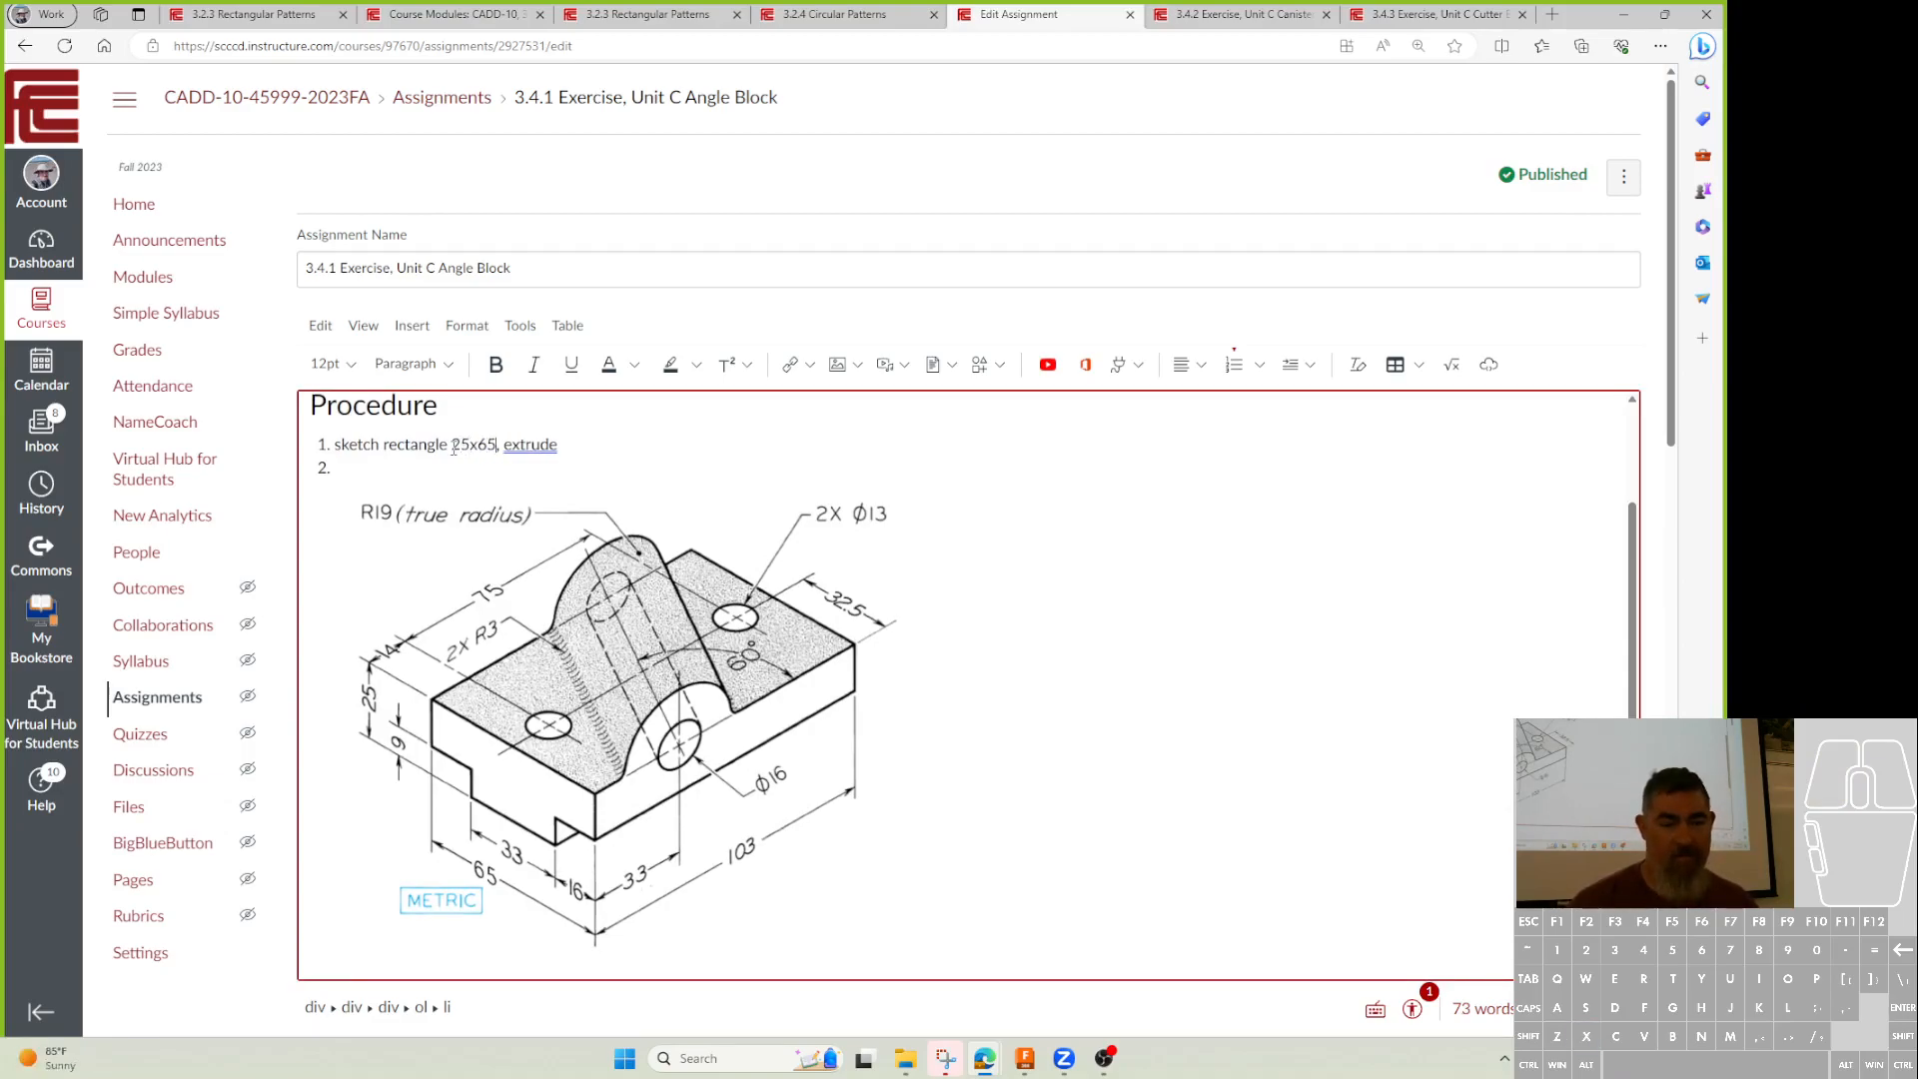
{"action": "left_click", "coordinate": [585, 444]}
{"action": "type", "text": "103"}
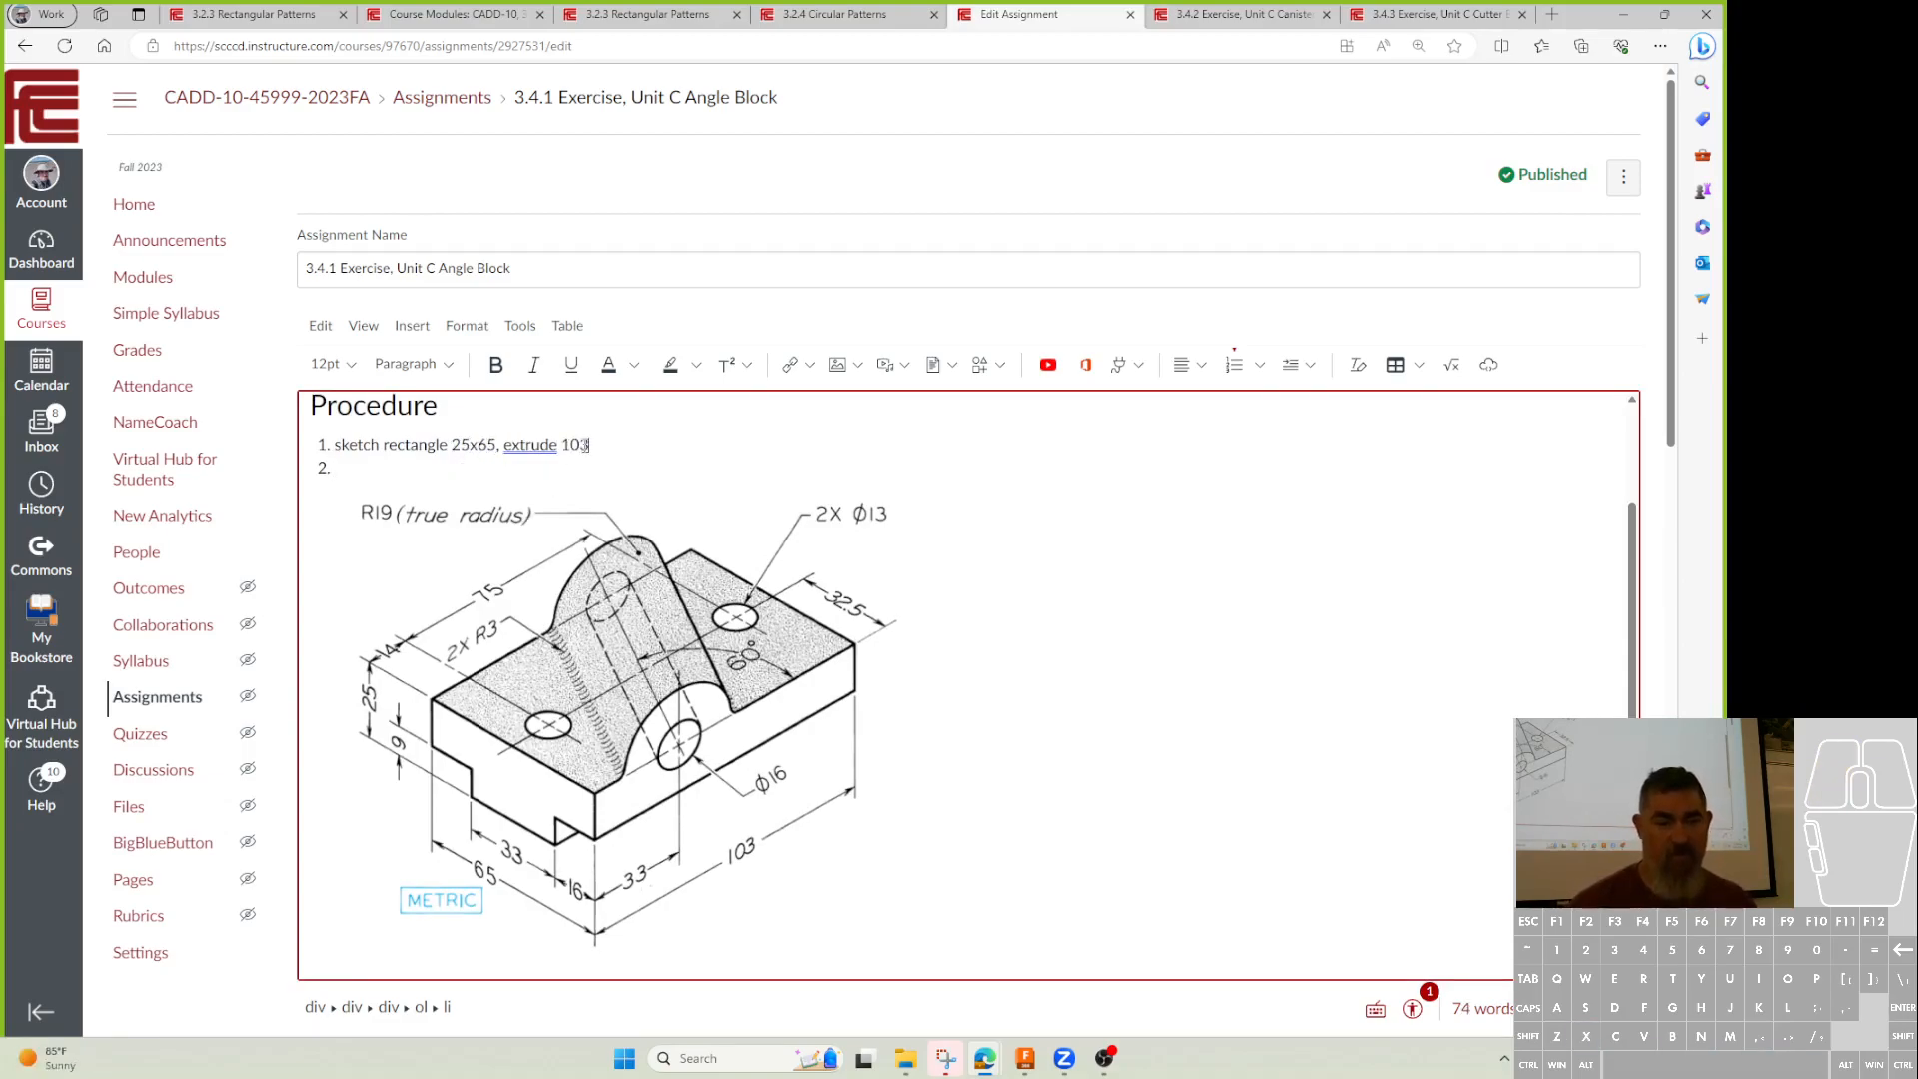
{"action": "left_click", "coordinate": [634, 460]}
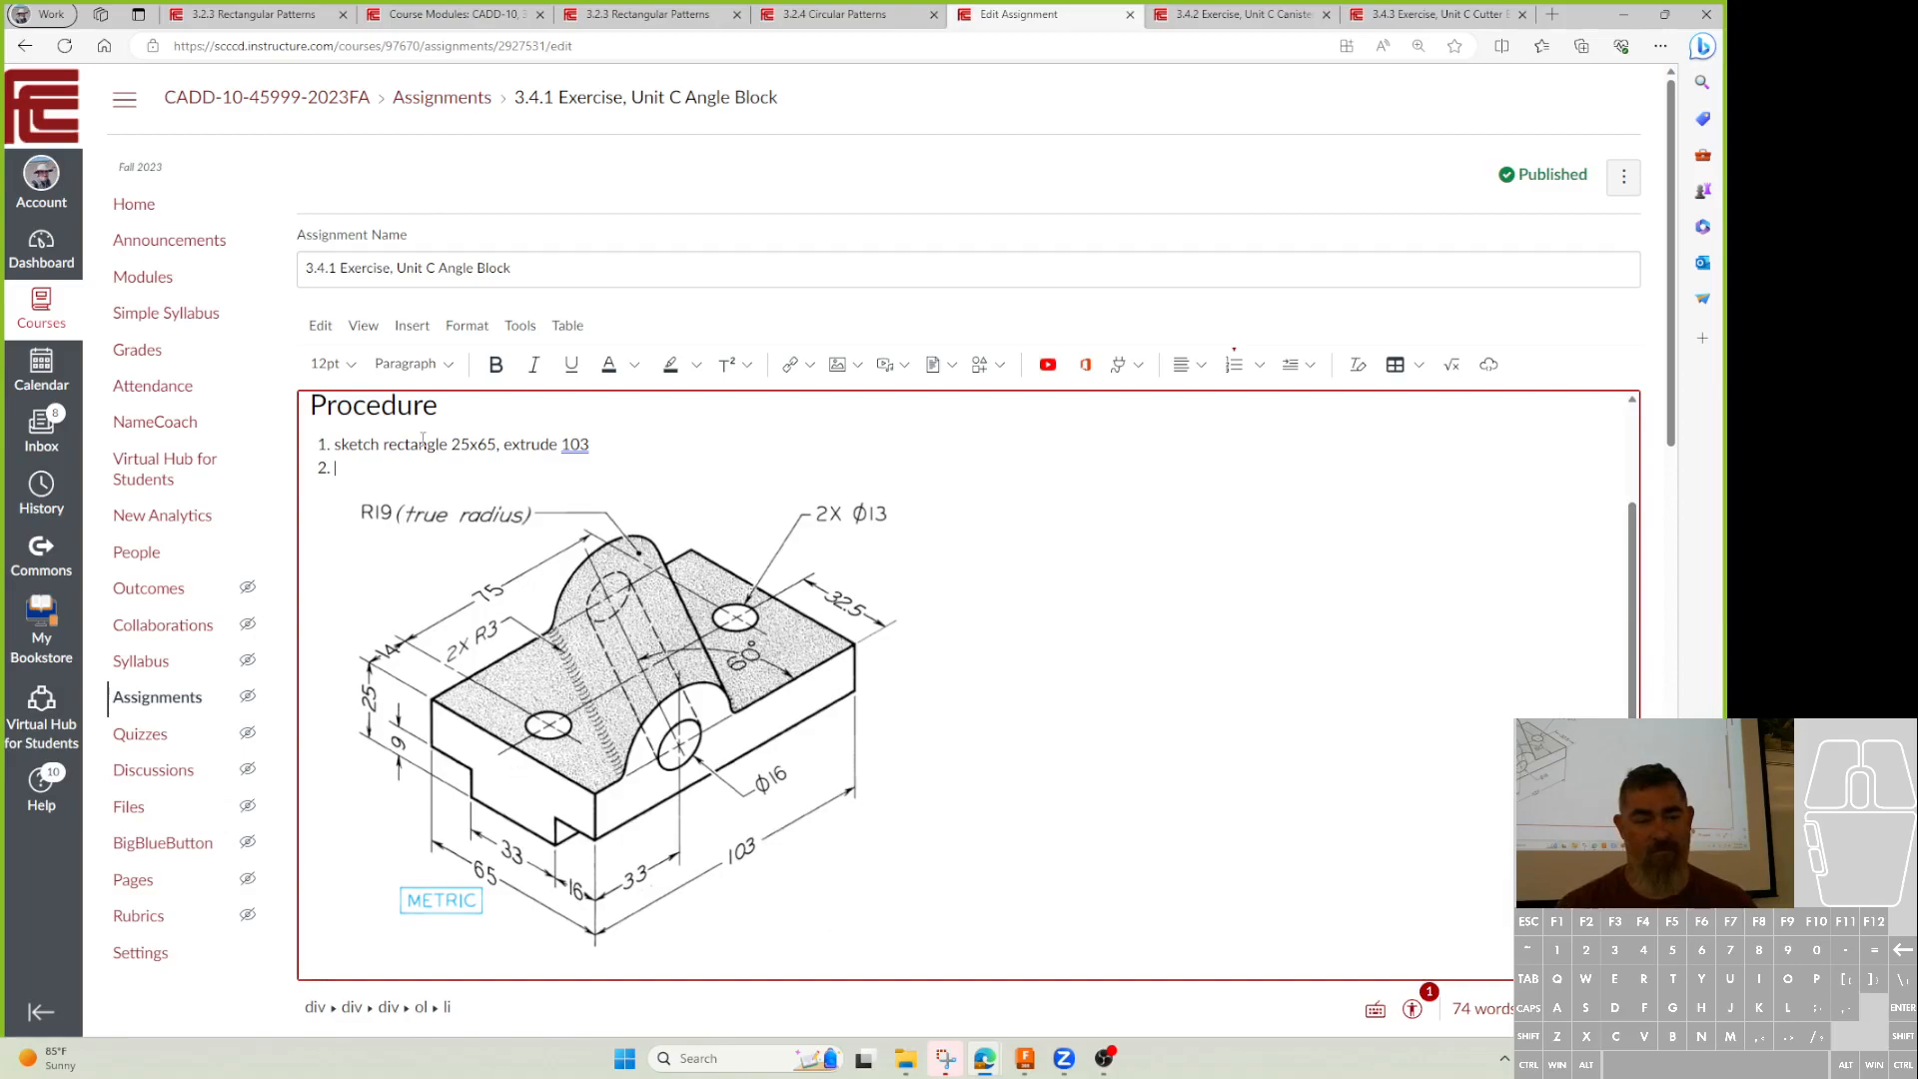
Insert "on front," after "sketch" in Procedure item 1, with correct spacing between the words
{"action": "left_click", "coordinate": [379, 450]}
{"action": "type", "text": "on front"}
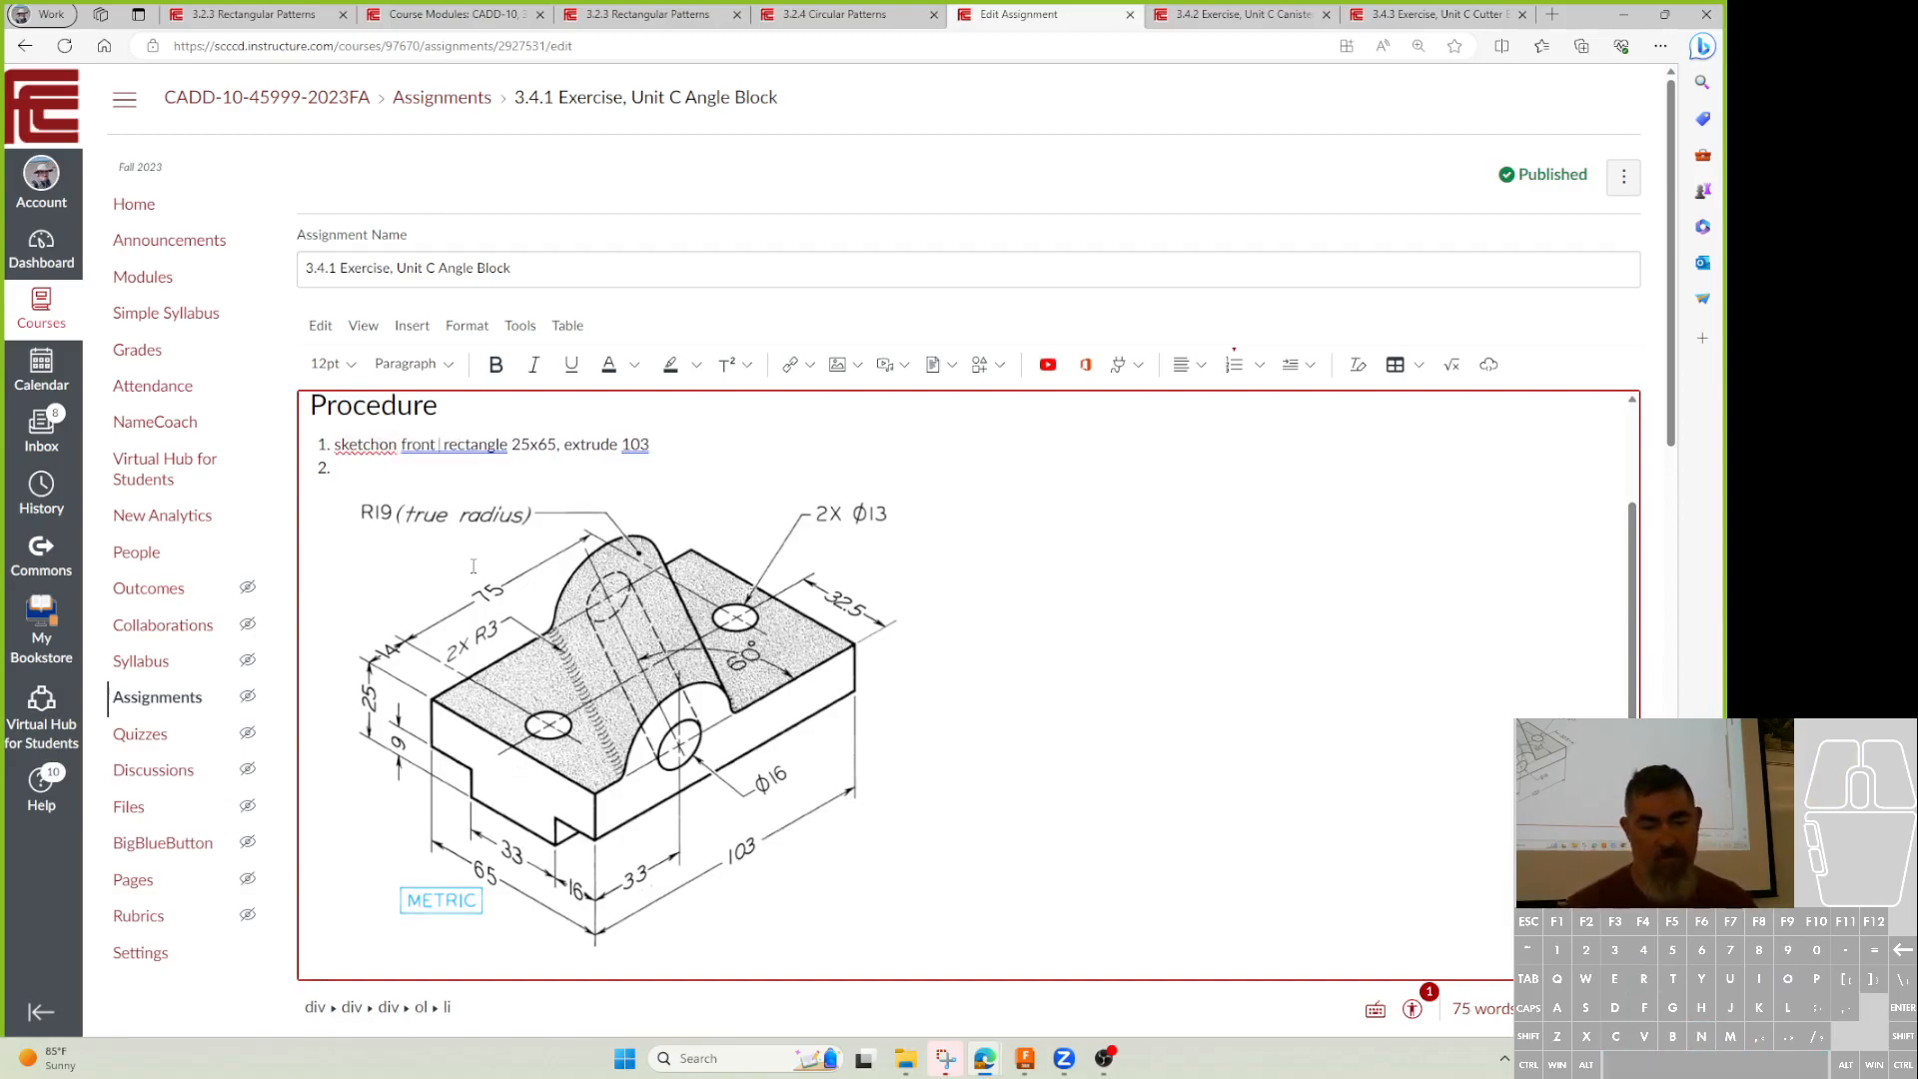
{"action": "double_click", "coordinate": [417, 445]}
{"action": "left_click", "coordinate": [439, 445]}
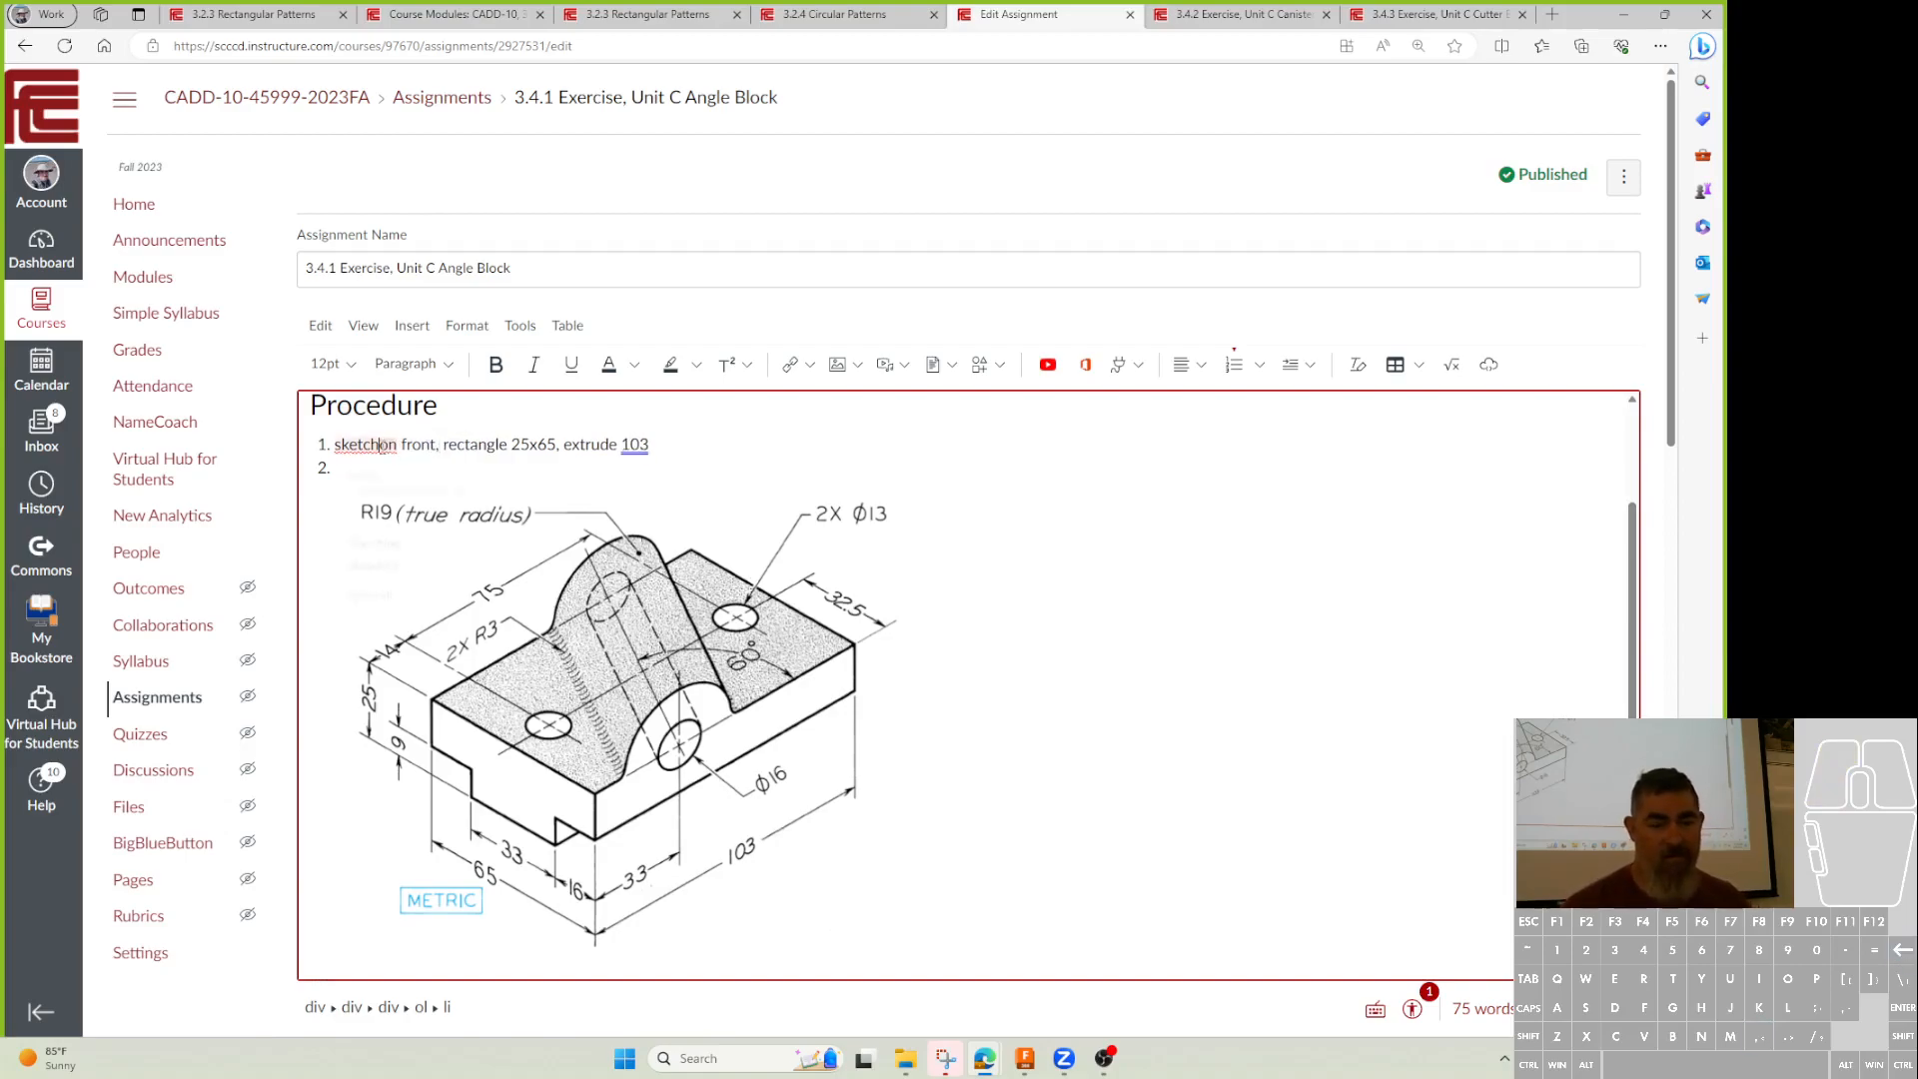
{"action": "left_click", "coordinate": [345, 469]}
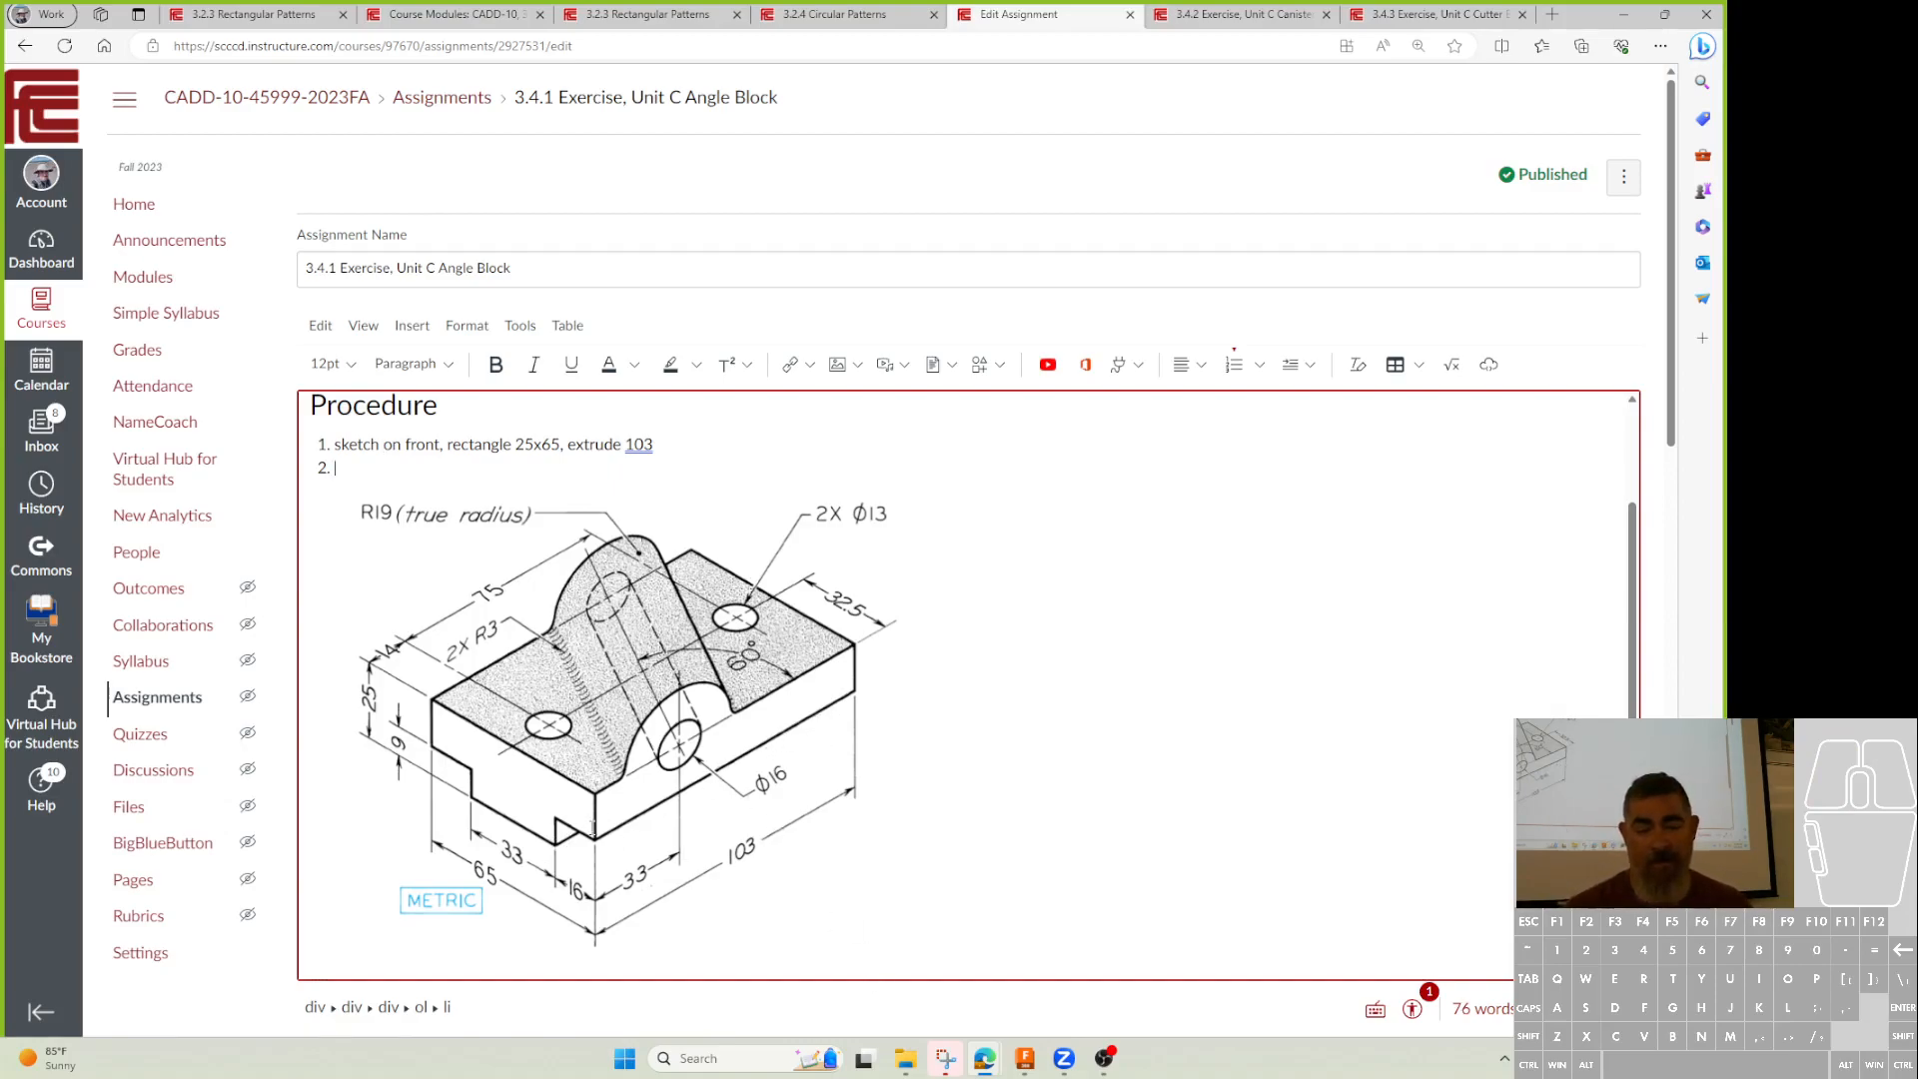
Switch to Fusion 360, open the angel block design and roll its timeline back to just after the first extrusion
{"action": "left_click", "coordinate": [1025, 1059]}
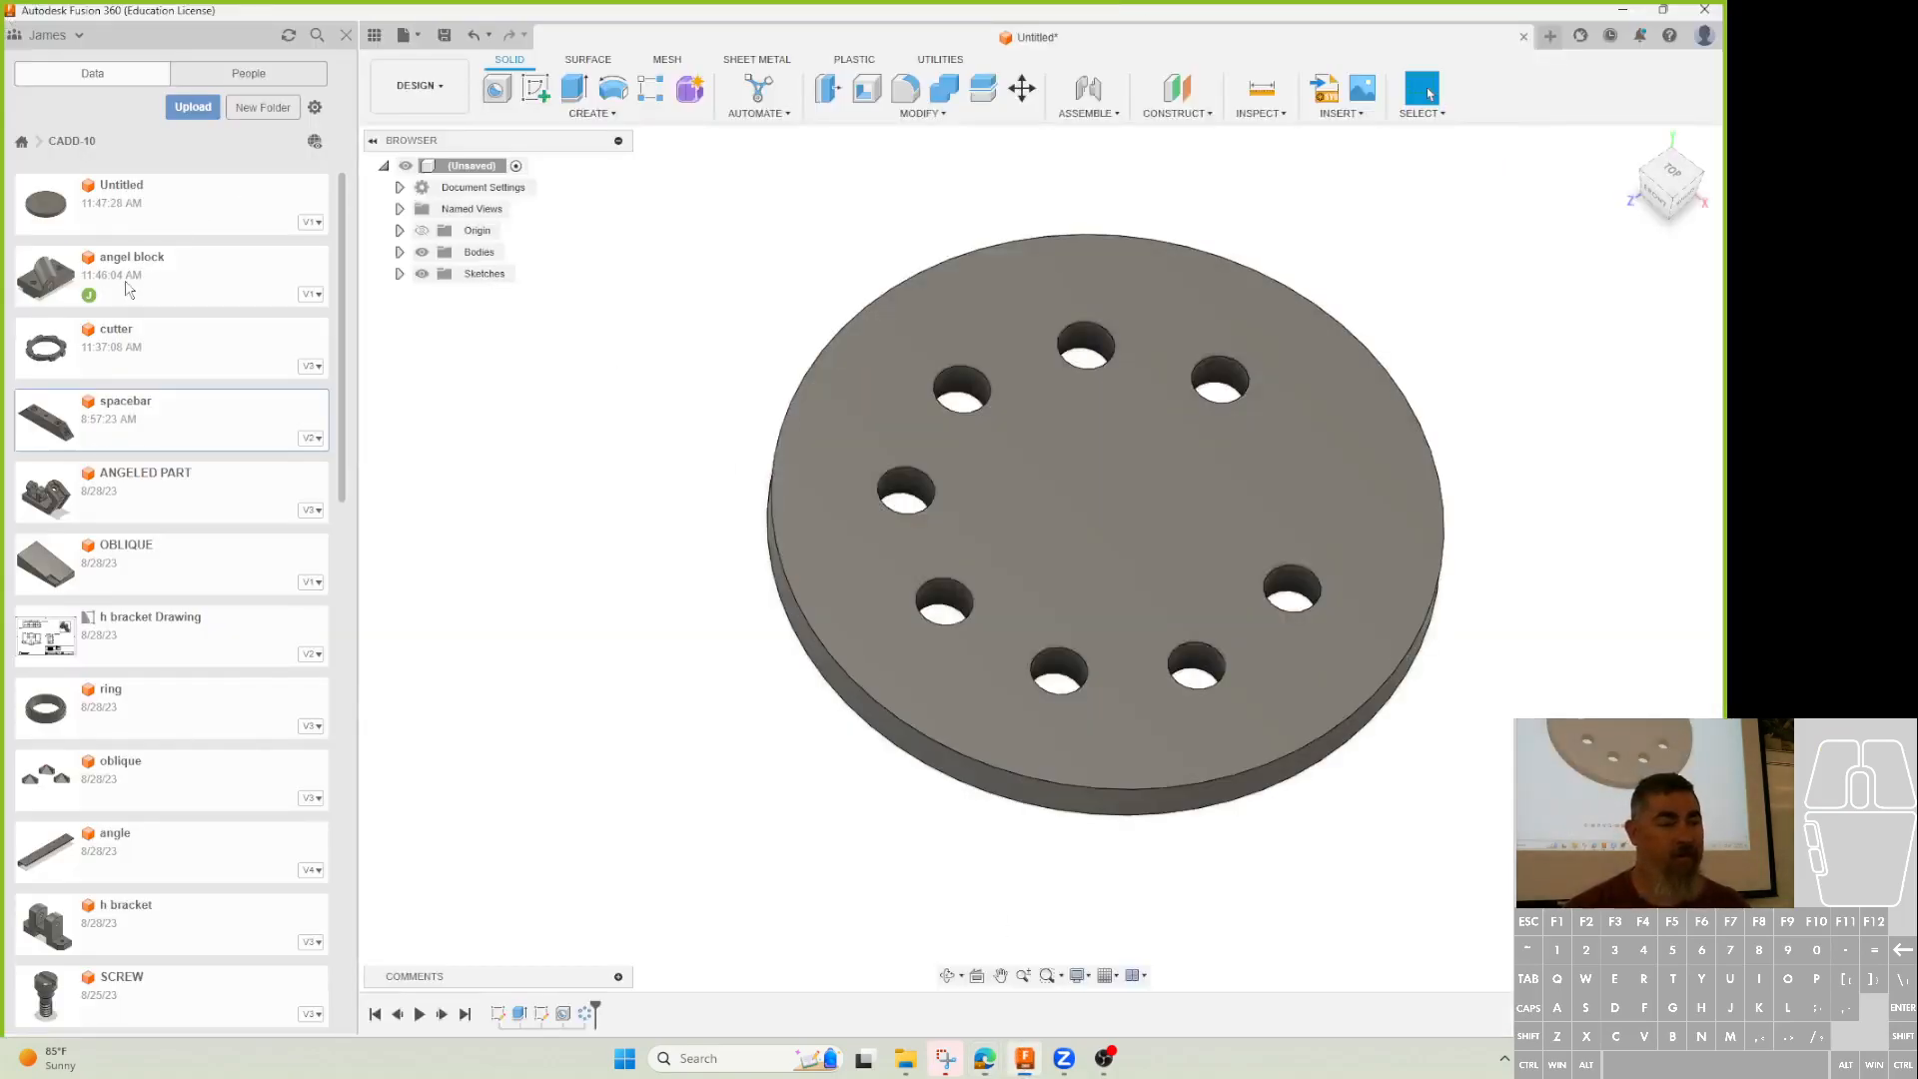
{"action": "double_click", "coordinate": [140, 284]}
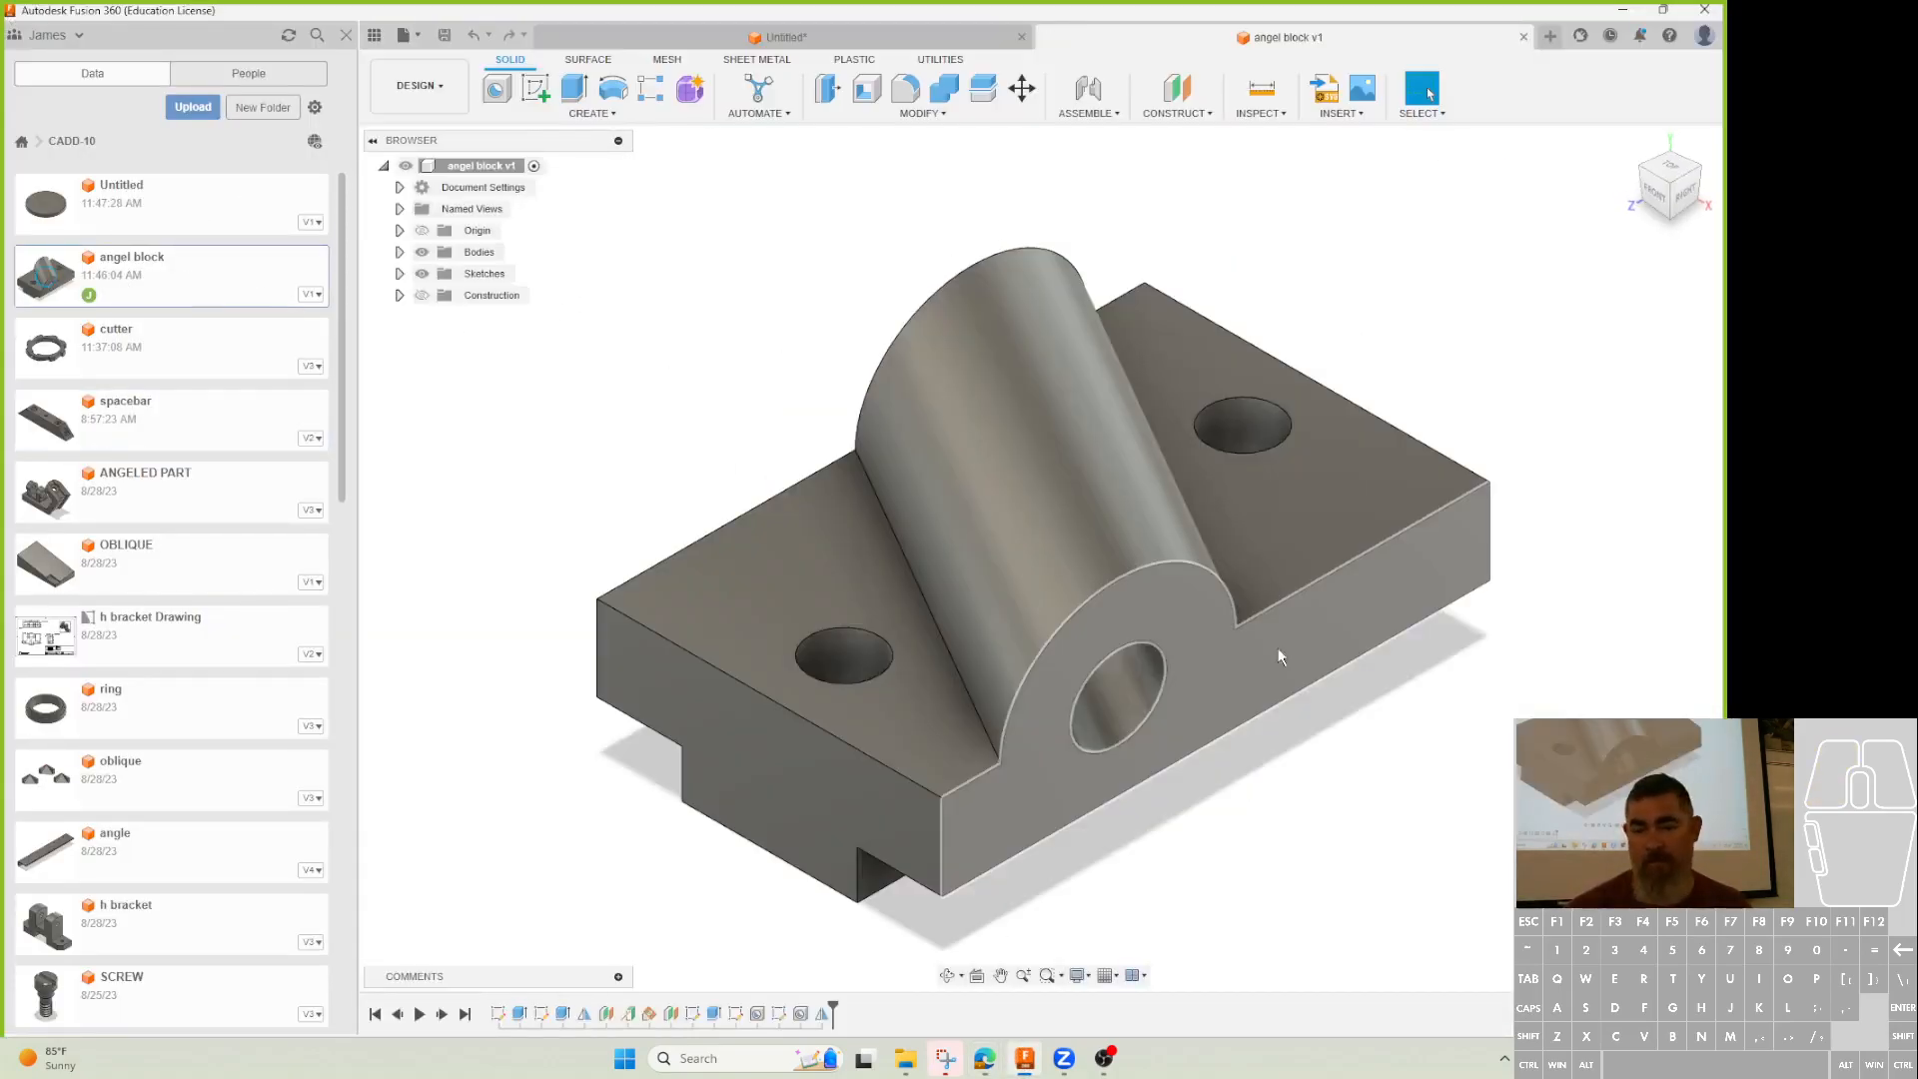
{"action": "left_click_drag", "start_coordinate": [832, 1013], "coordinate": [530, 1011]}
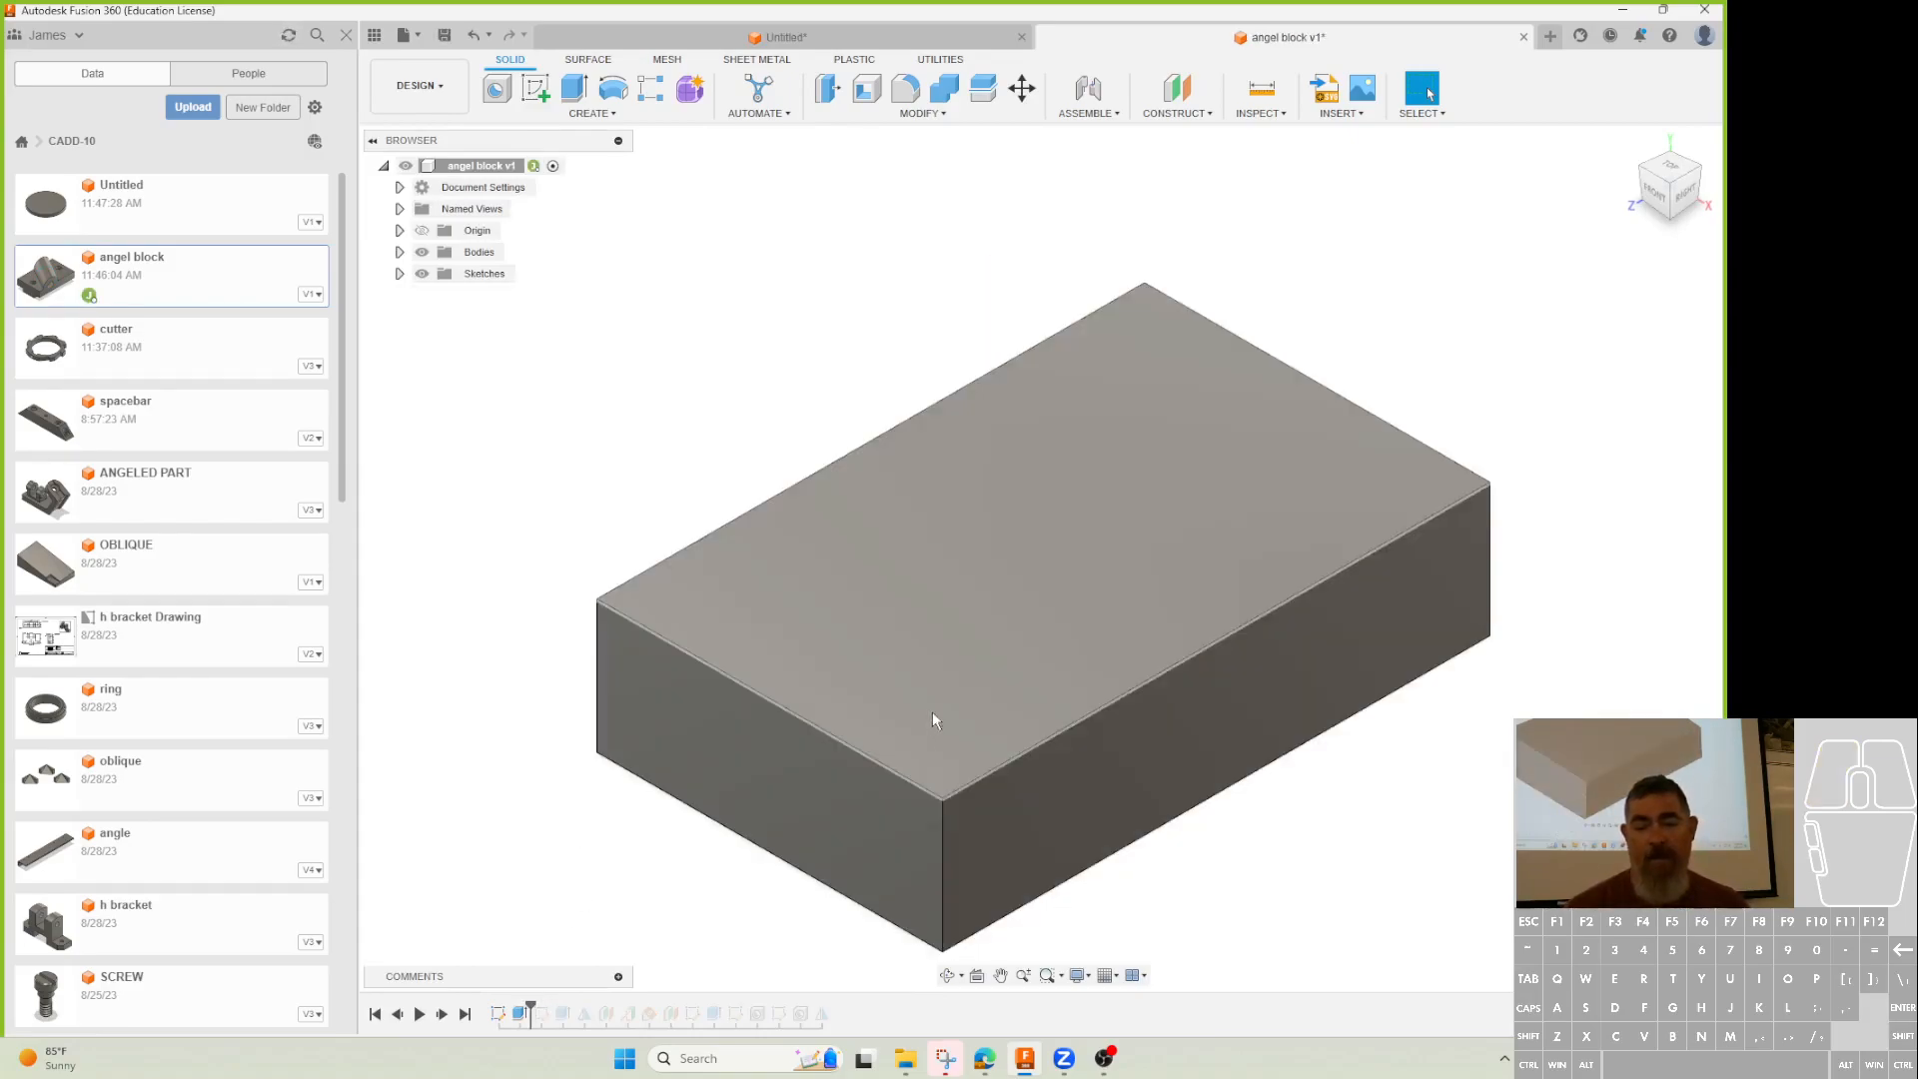
Examine the base block's end and long side faces from different angles to identify its front
{"action": "left_click", "coordinate": [950, 885]}
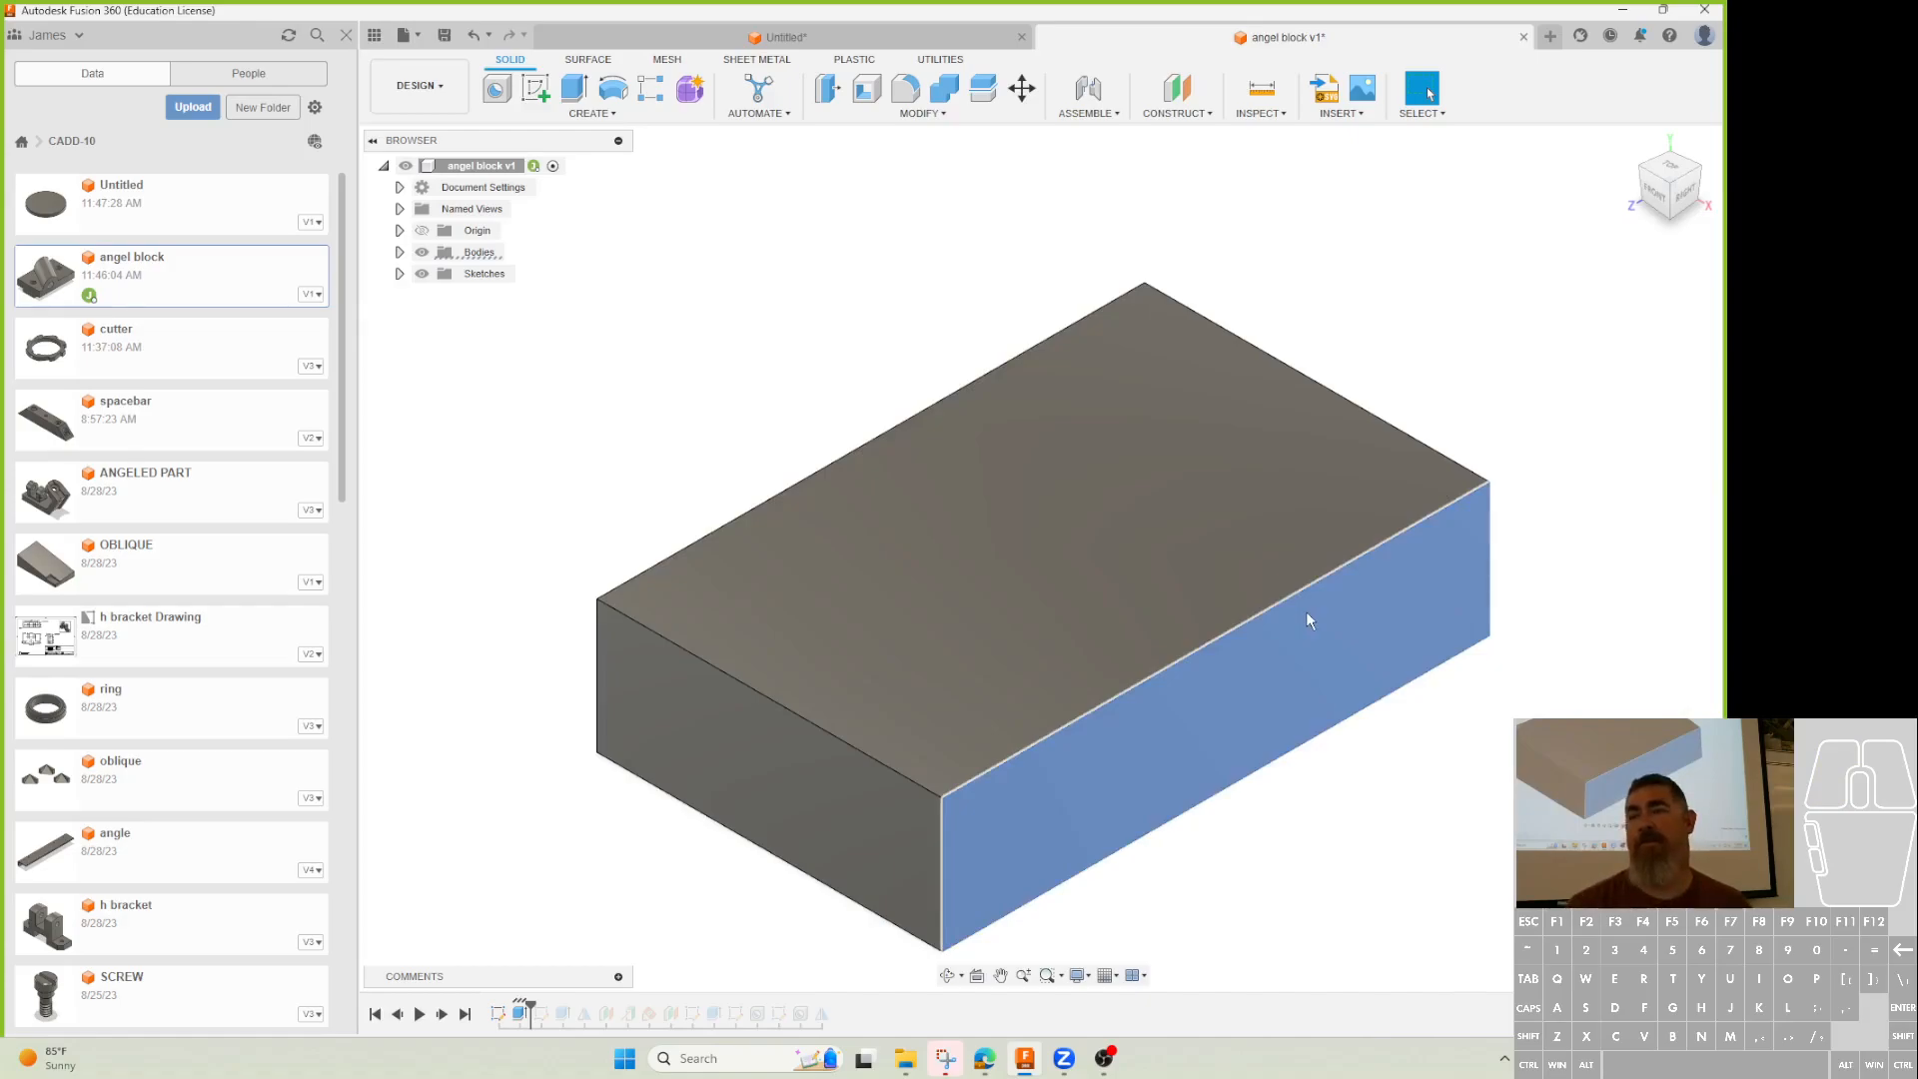
{"action": "middle_click_drag", "start_coordinate": [1403, 661], "coordinate": [1219, 762]}
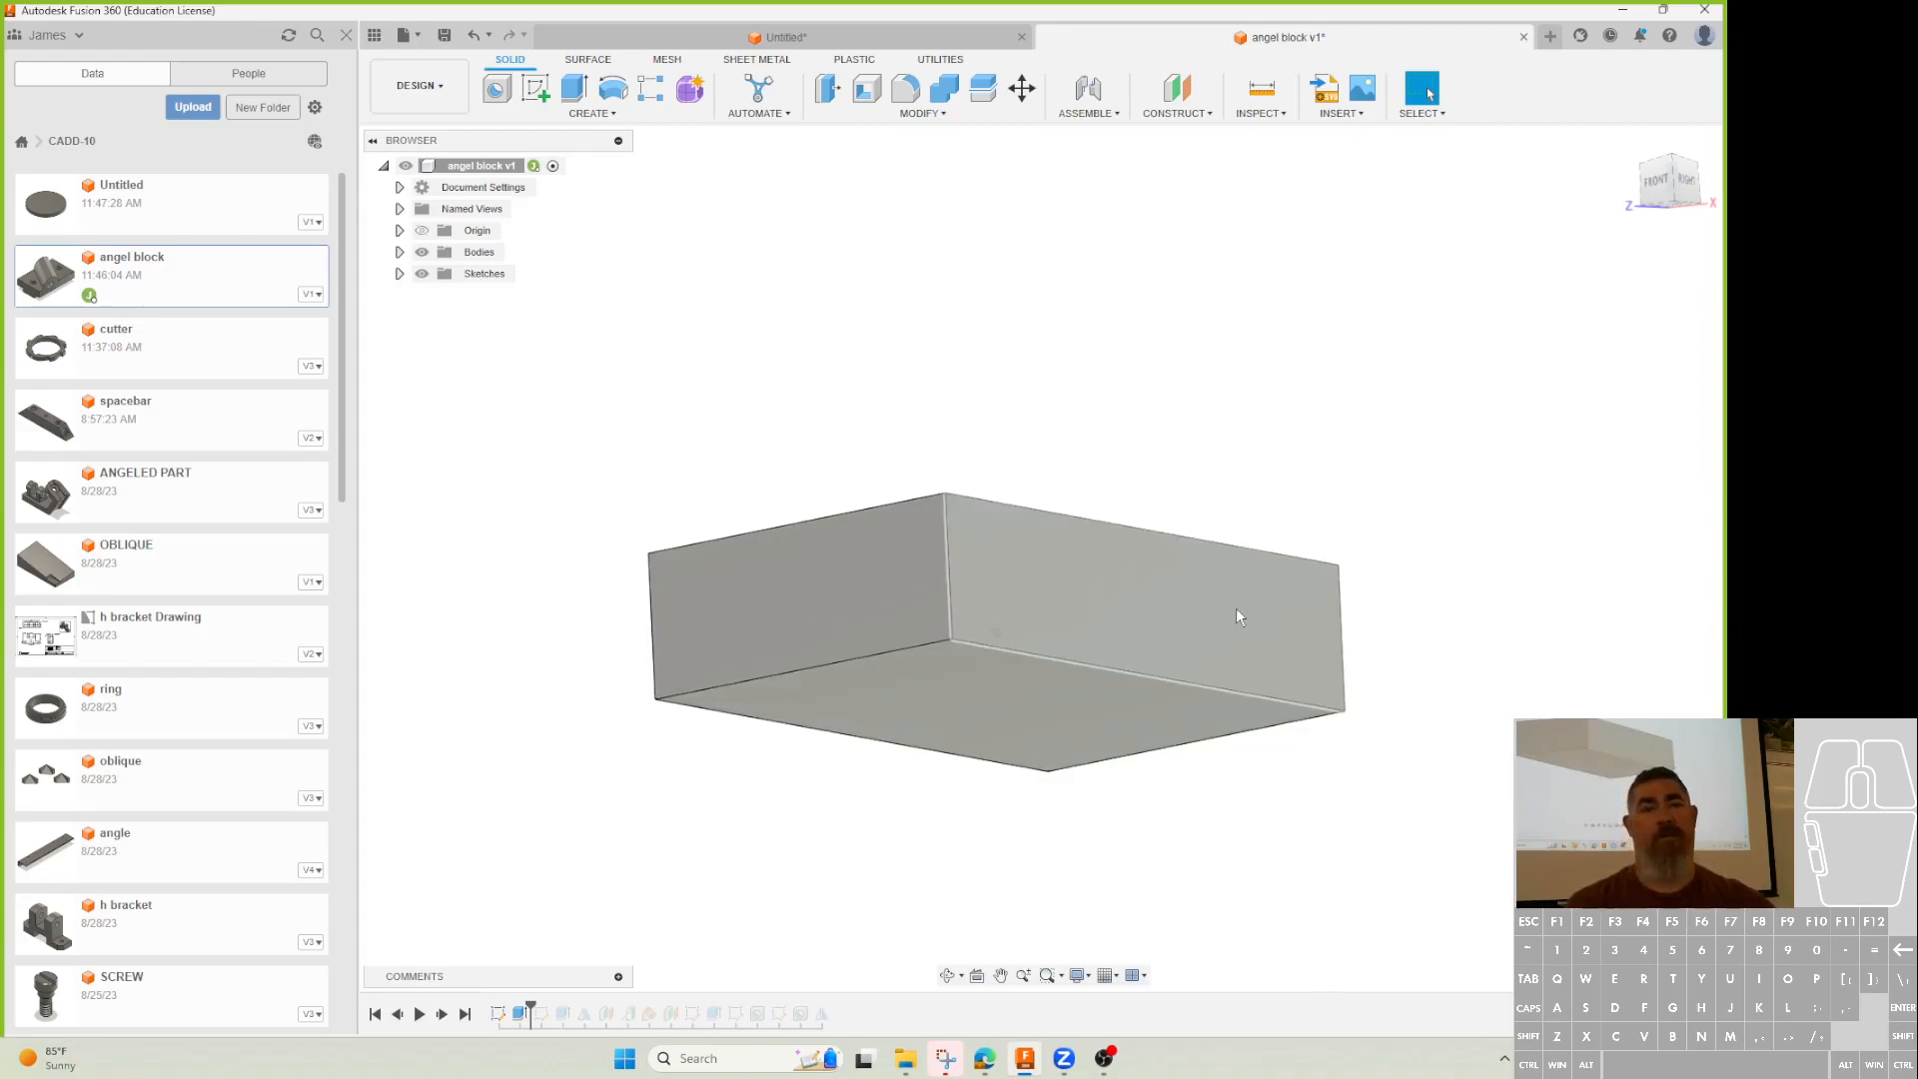
{"action": "middle_click_drag", "start_coordinate": [1236, 607], "coordinate": [1223, 744], "text": "shift"}
{"action": "middle_click_drag", "start_coordinate": [909, 673], "coordinate": [925, 719], "text": "shift"}
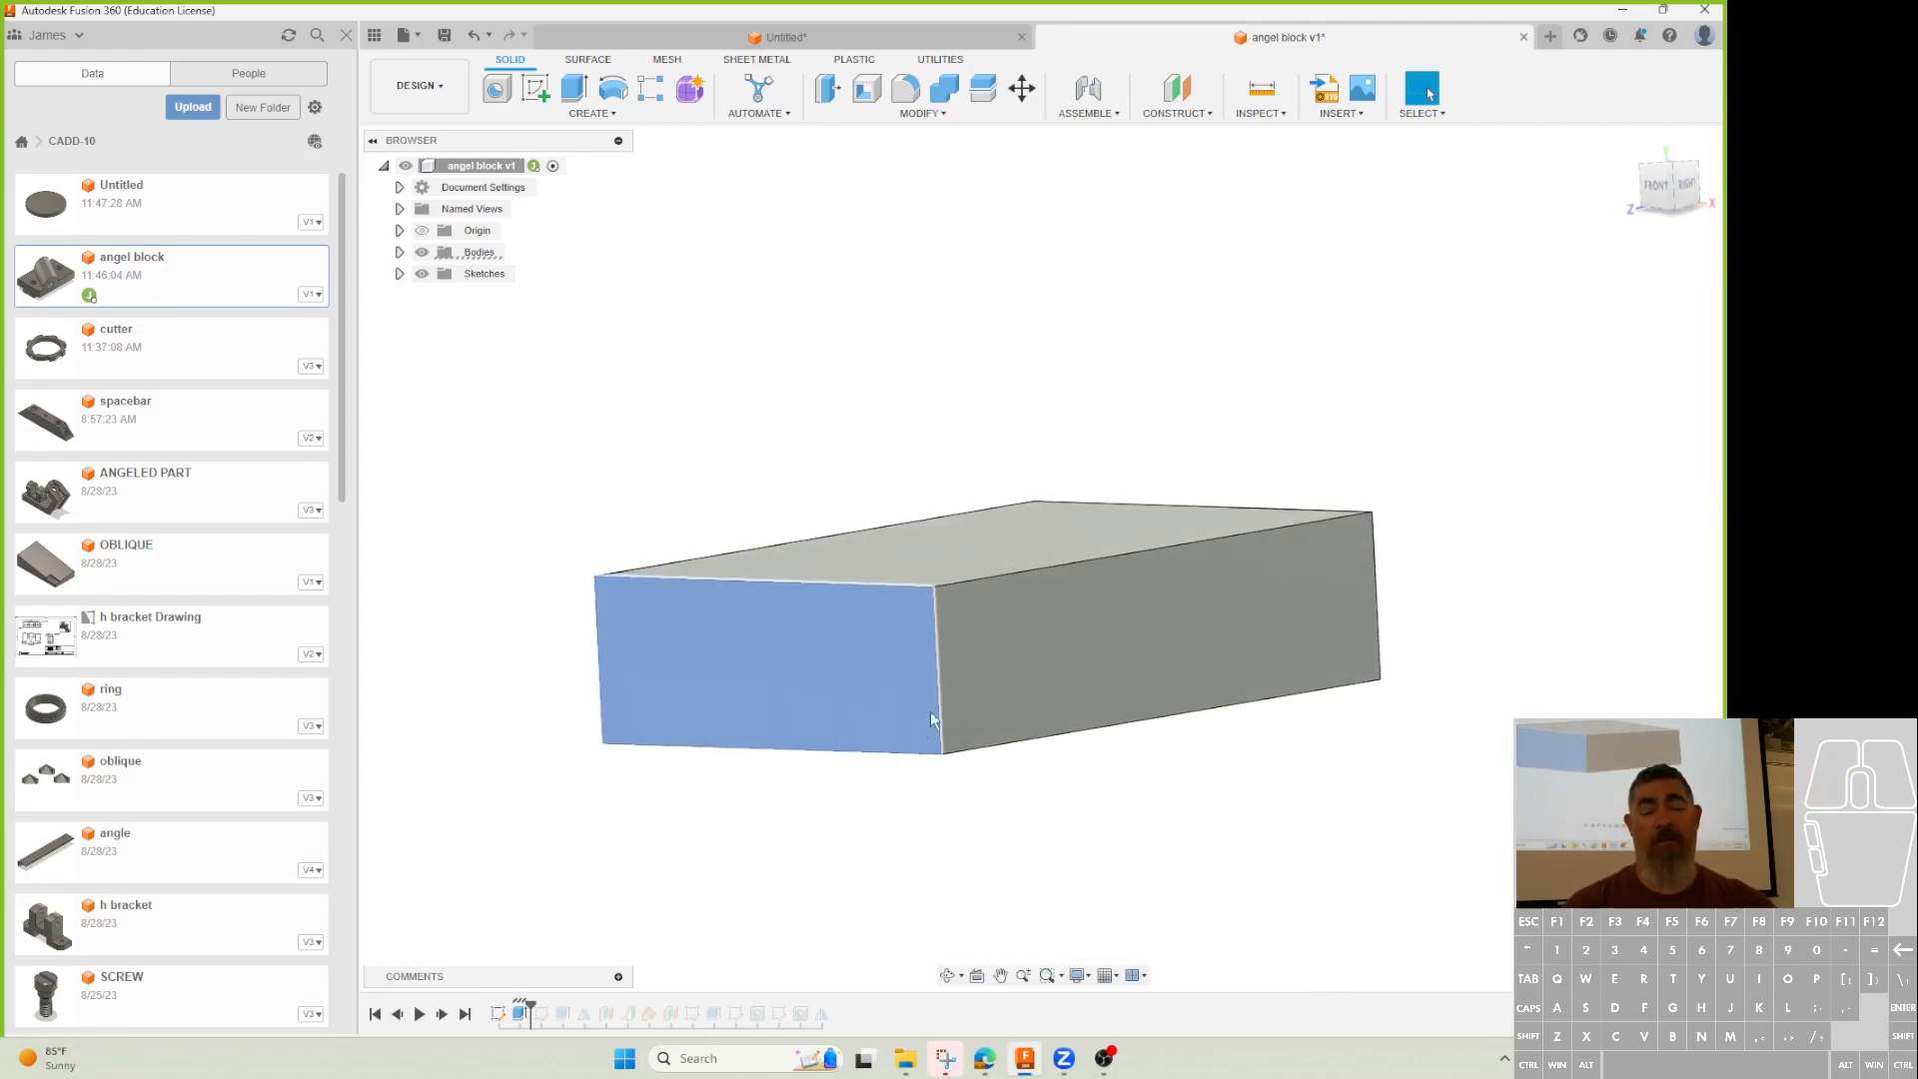
{"action": "left_click", "coordinate": [879, 676]}
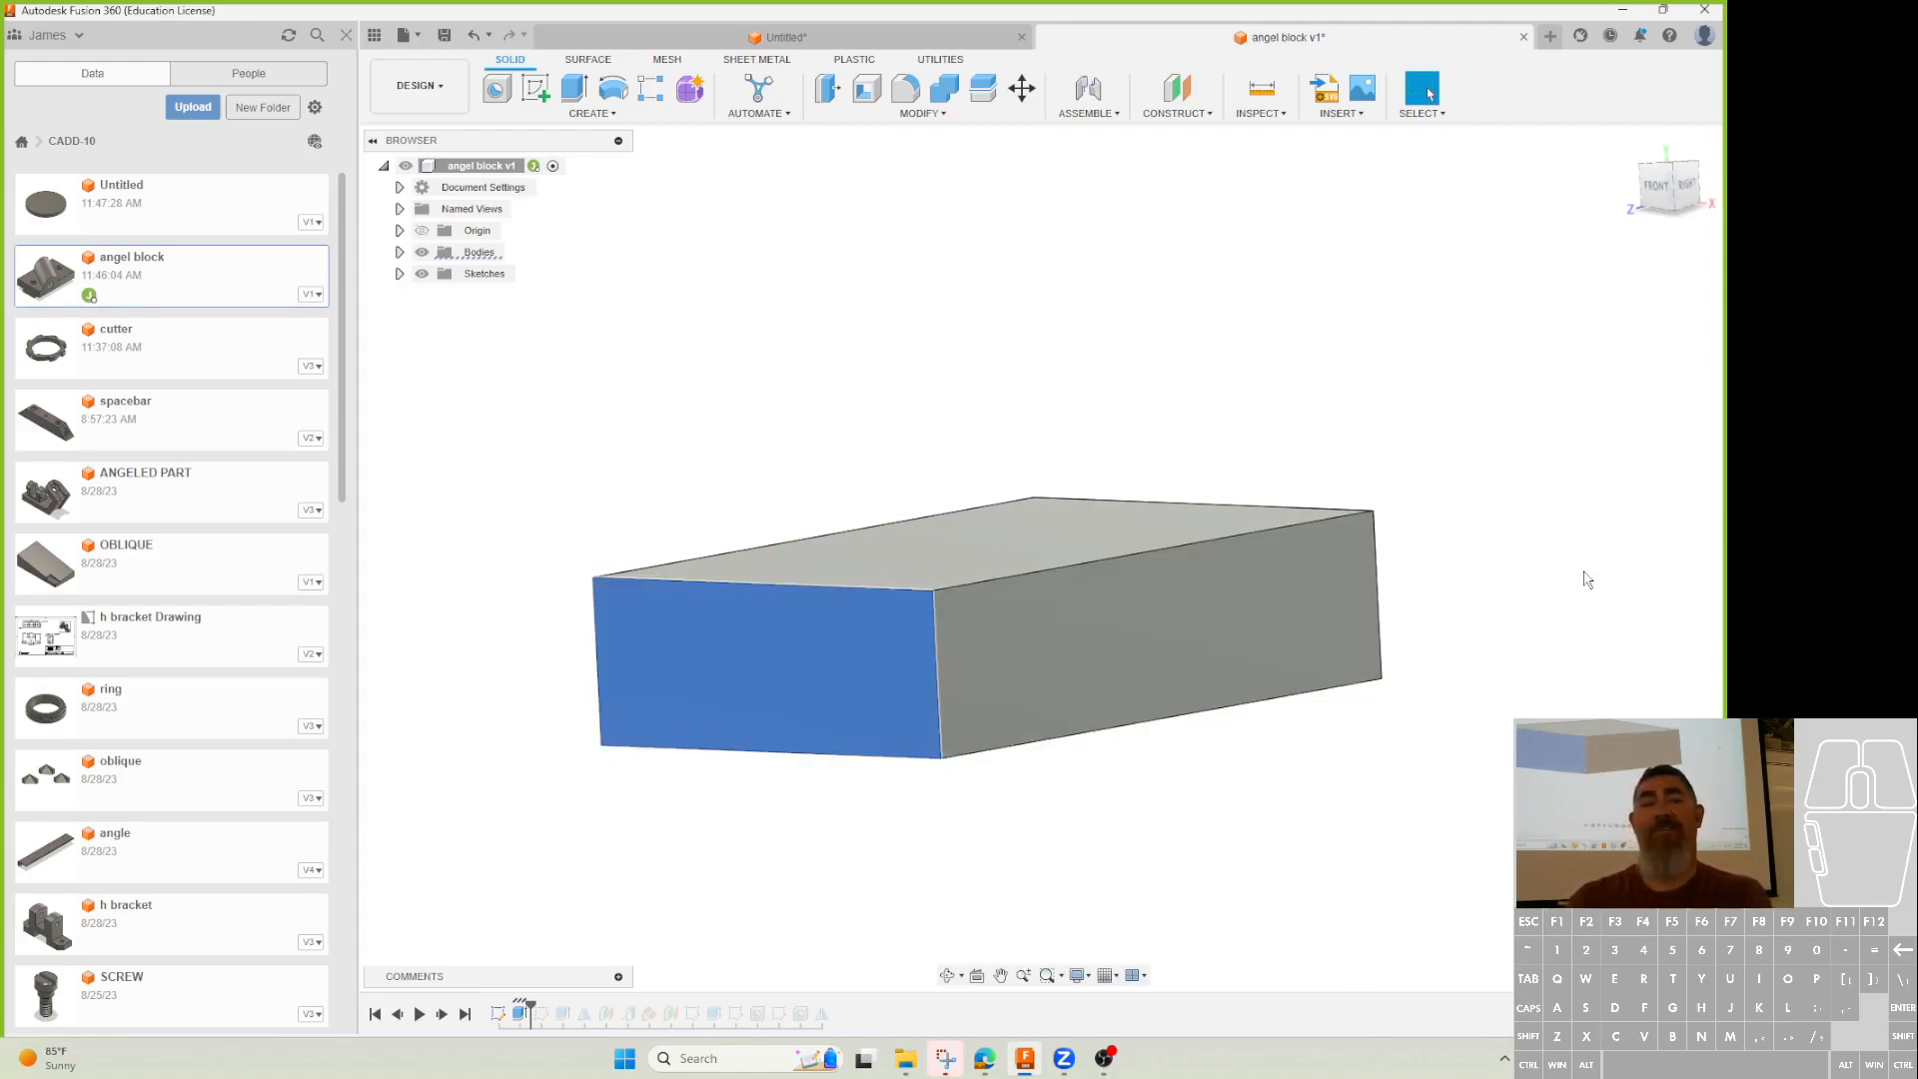
{"action": "left_click", "coordinate": [1458, 748]}
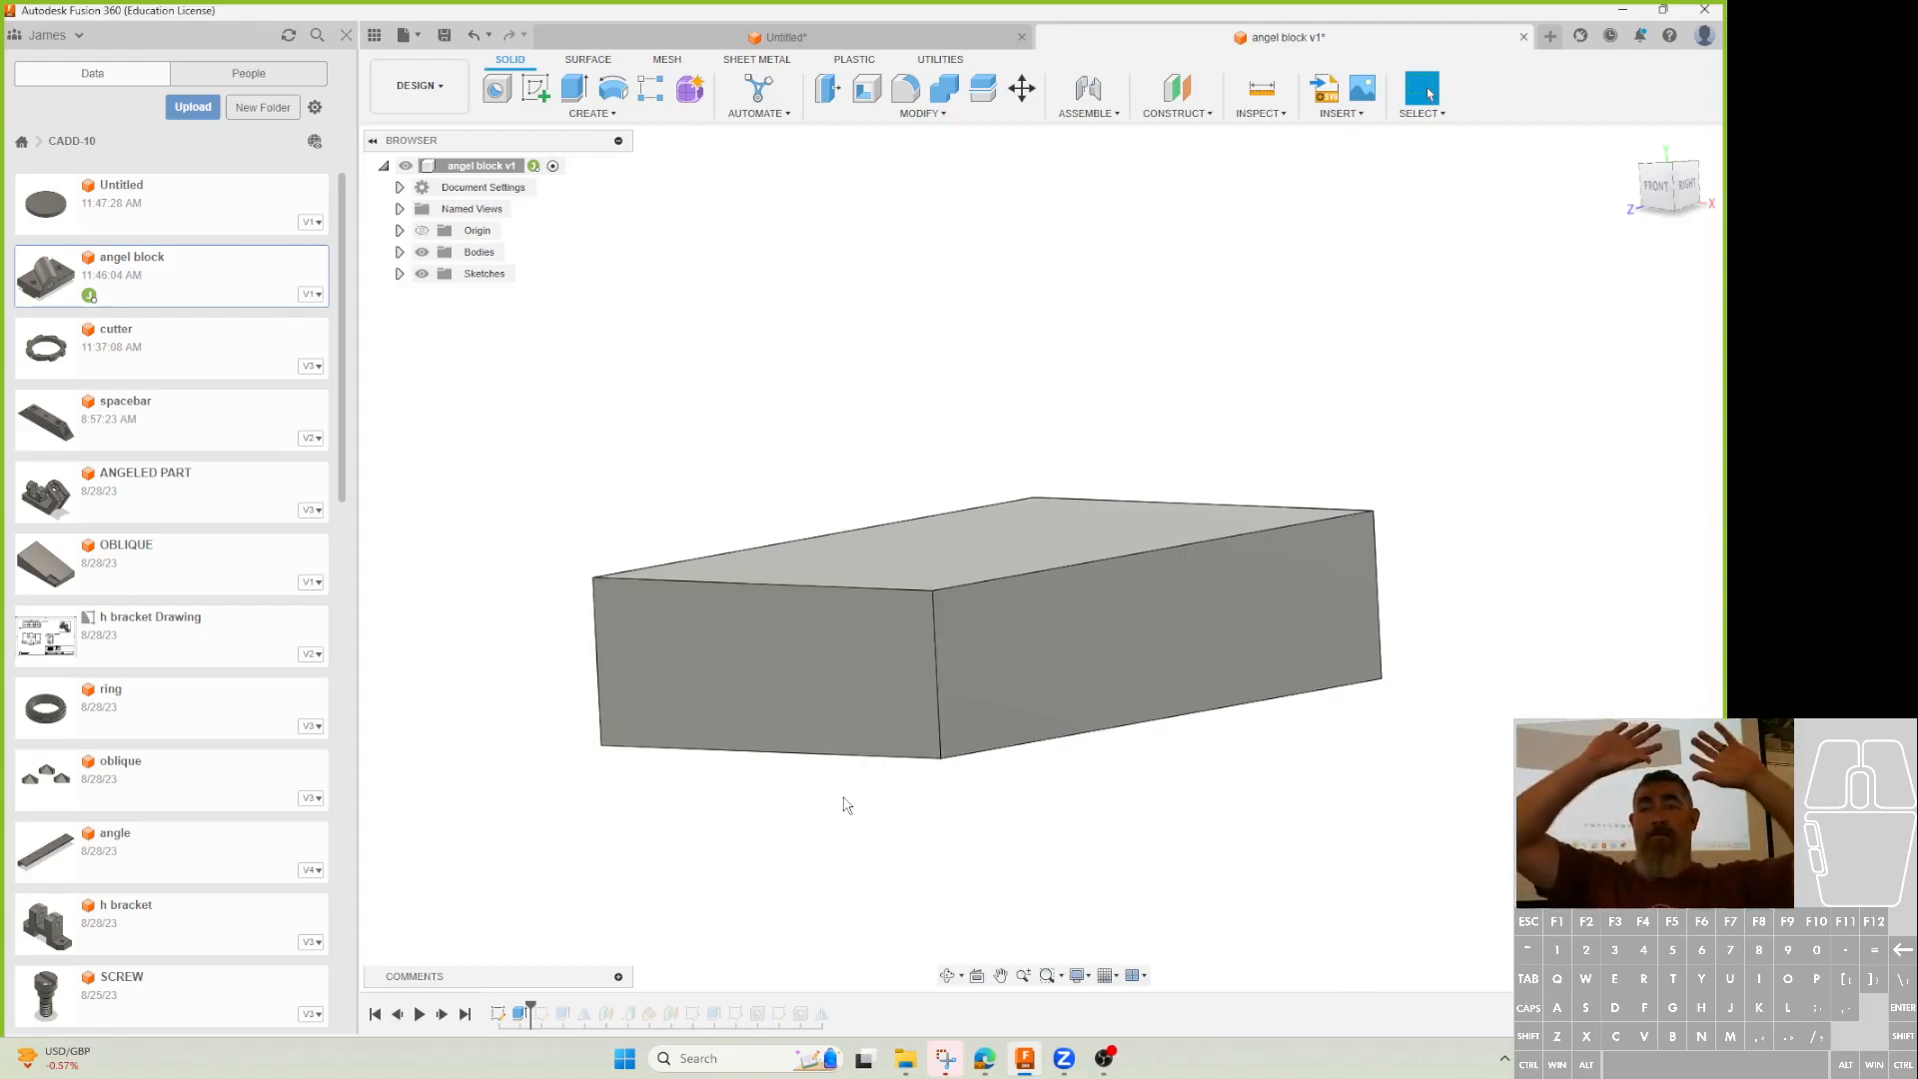
Return to the assignment page in Edge, write Procedure item 2 as "sketch rectangle, cut extrude" and start item 3
{"action": "left_click", "coordinate": [1622, 9]}
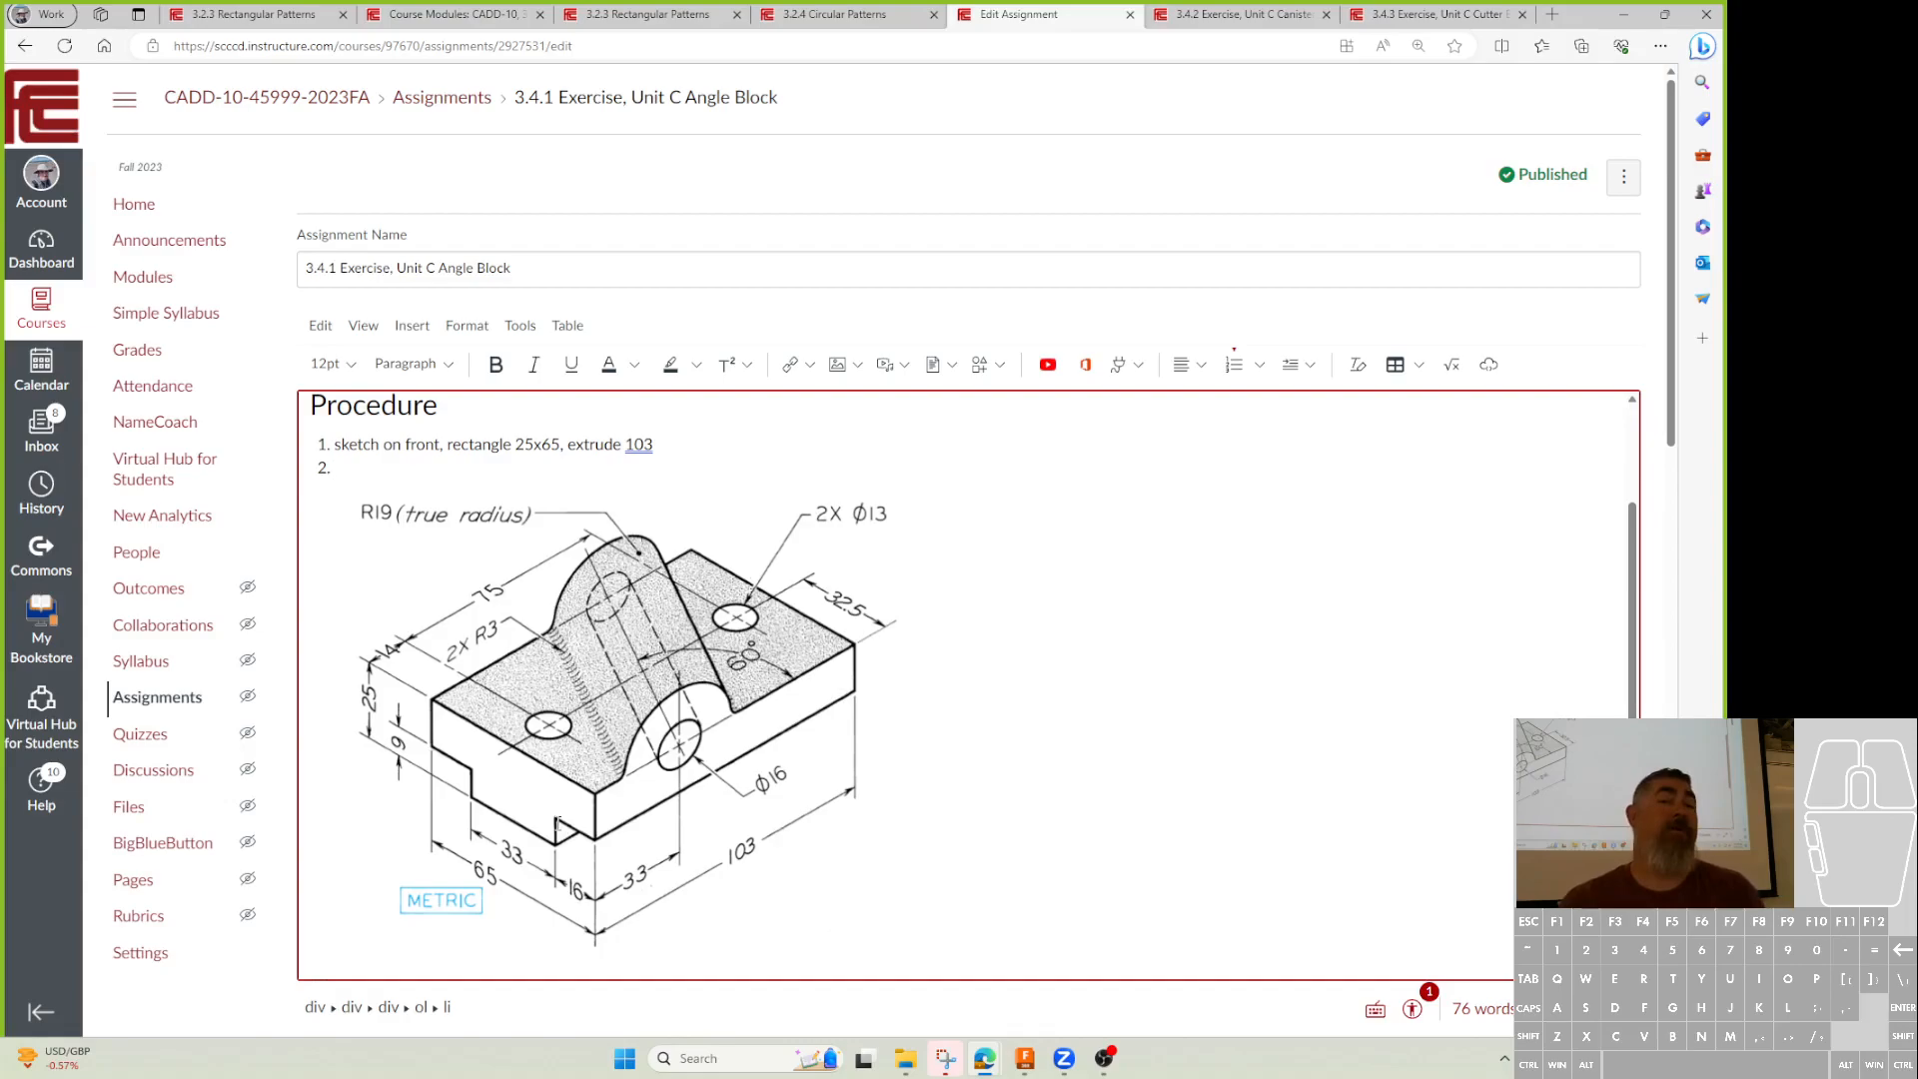
{"action": "scroll", "coordinate": [509, 678], "scroll_direction": "up", "scroll_amount": 2}
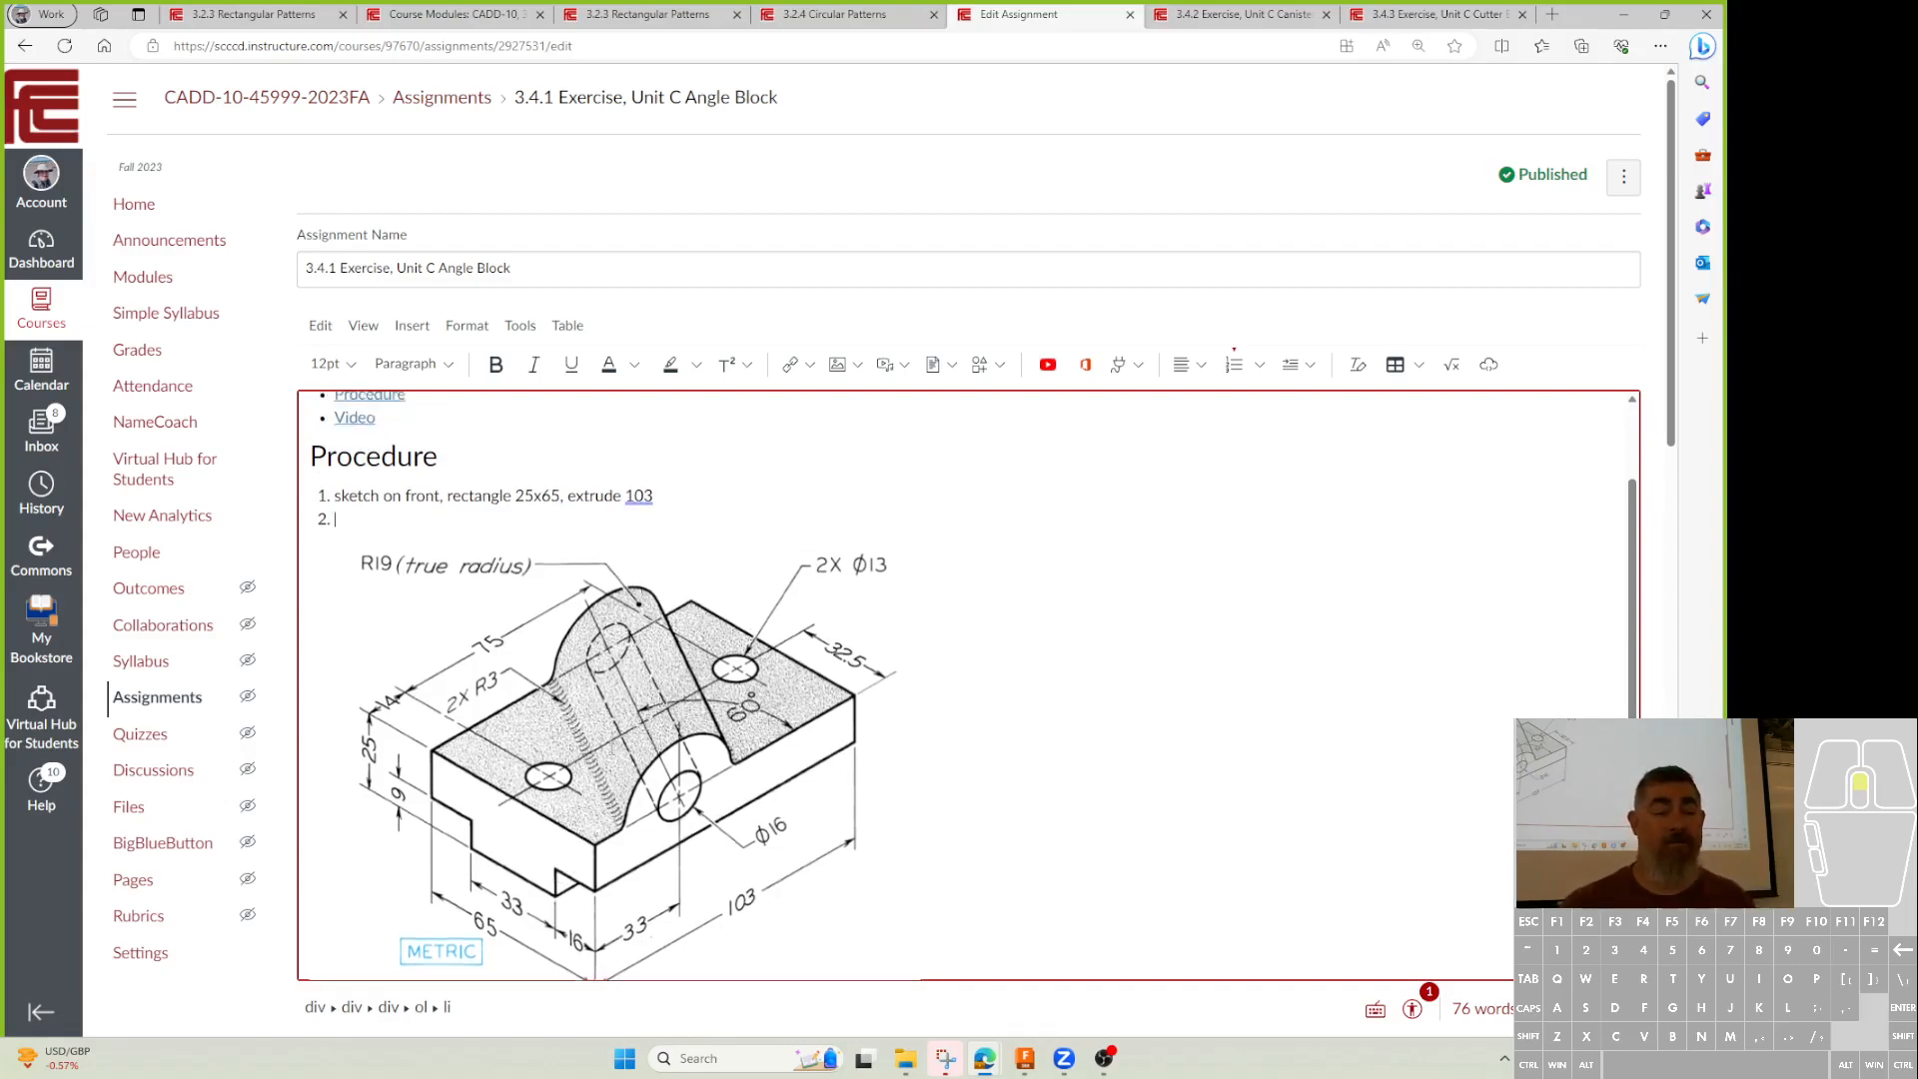
{"action": "scroll", "coordinate": [508, 677], "scroll_direction": "down", "scroll_amount": 1}
{"action": "type", "text": "sketch on front, rectangle"}
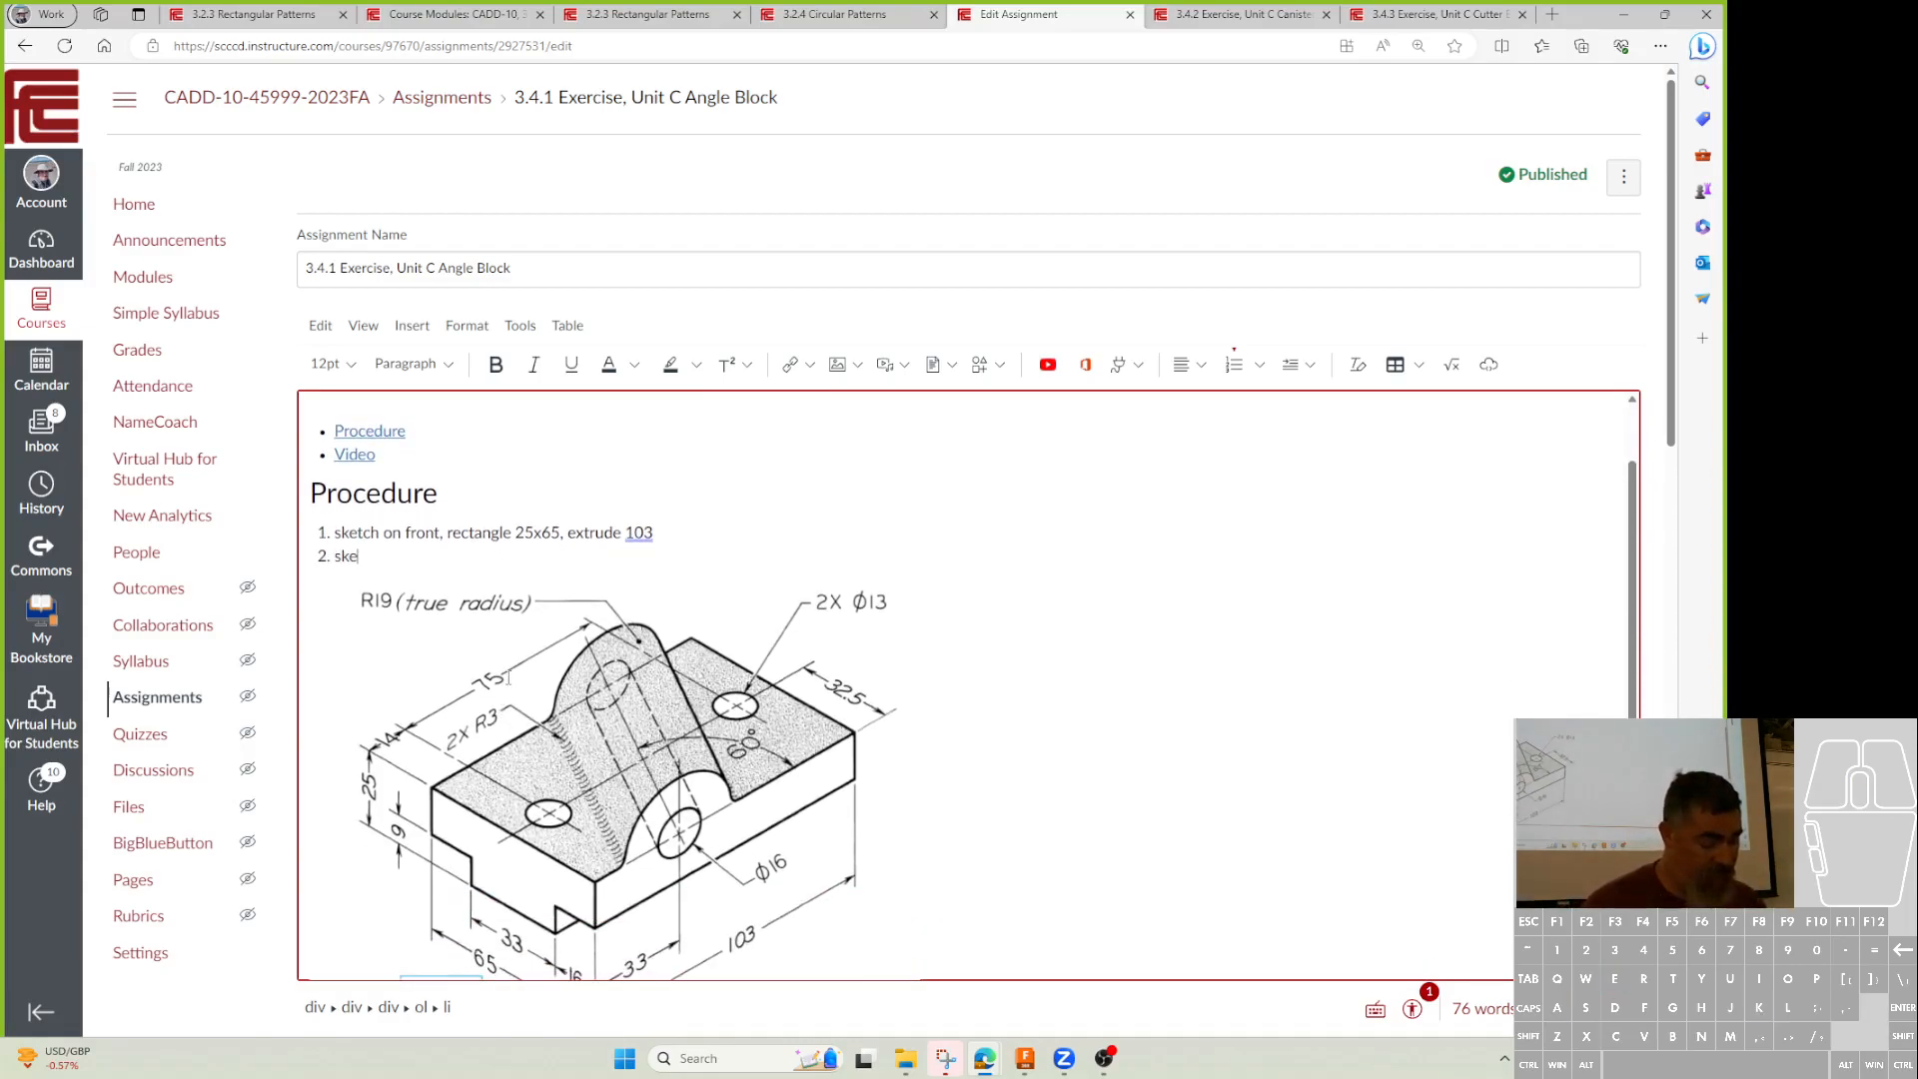
{"action": "type", "text": "n,"}
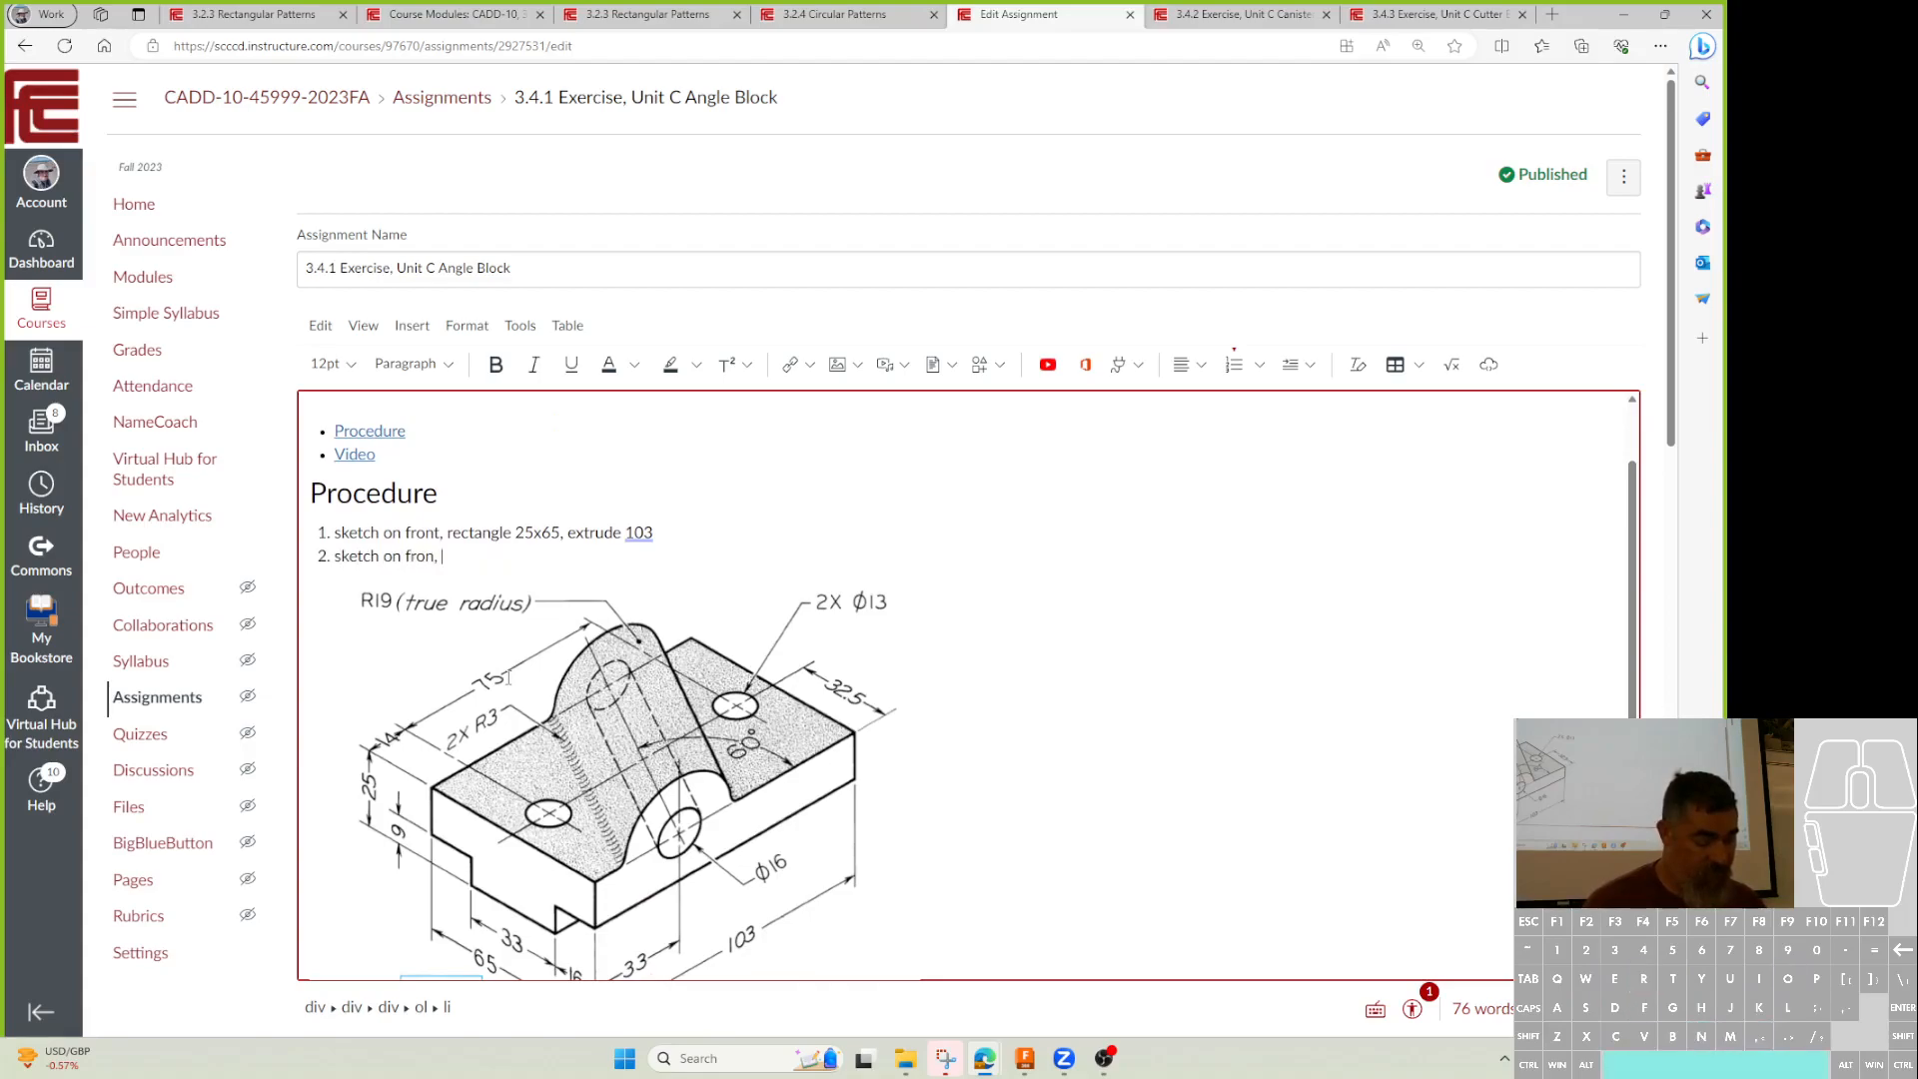
{"action": "key", "text": "BackSpace"}
{"action": "key", "text": "BackSpace"}
{"action": "key", "text": "BackSpace"}
{"action": "key", "text": "BackSpace"}
{"action": "key", "text": "BackSpace"}
{"action": "key", "text": "BackSpace"}
{"action": "key", "text": "BackSpace"}
{"action": "key", "text": "BackSpace"}
{"action": "key", "text": "BackSpace"}
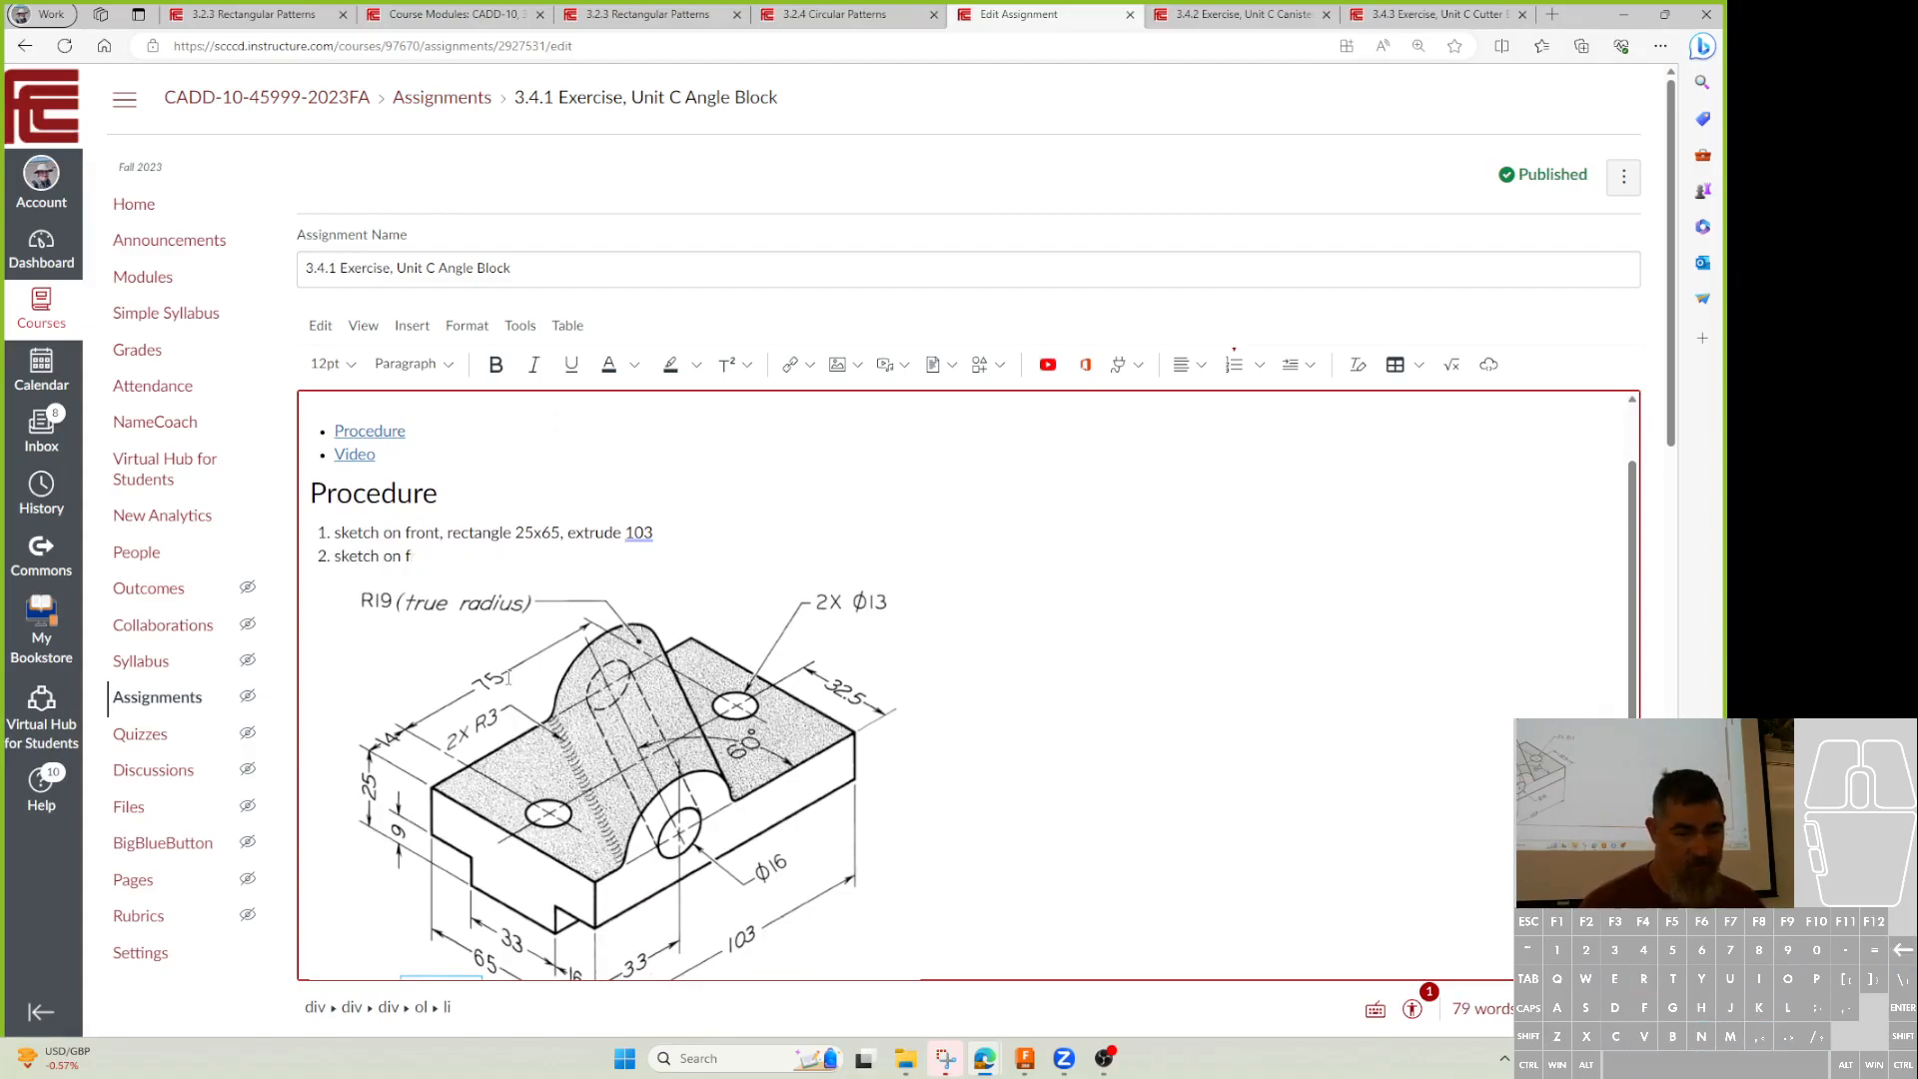
{"action": "type", "text": "rectangle"}
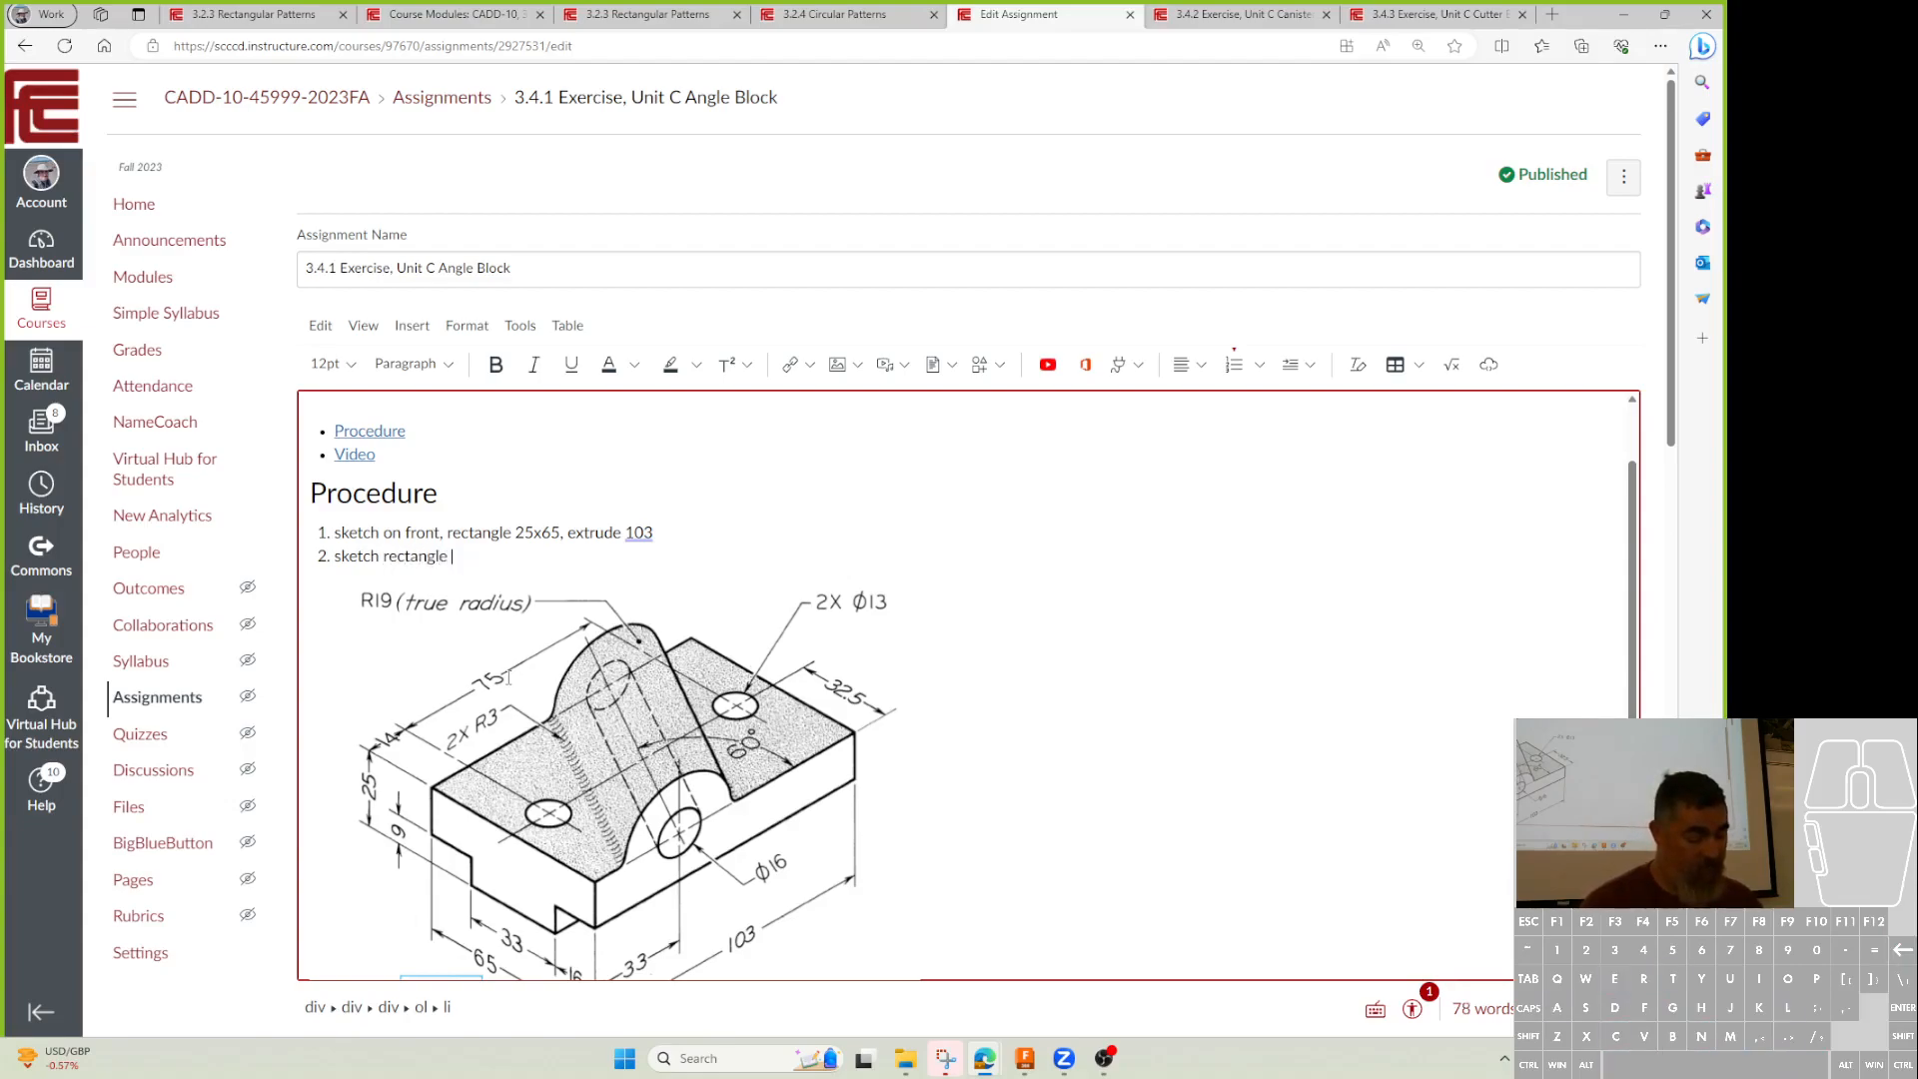
{"action": "type", "text": ", cut extrude"}
{"action": "key", "text": "Return"}
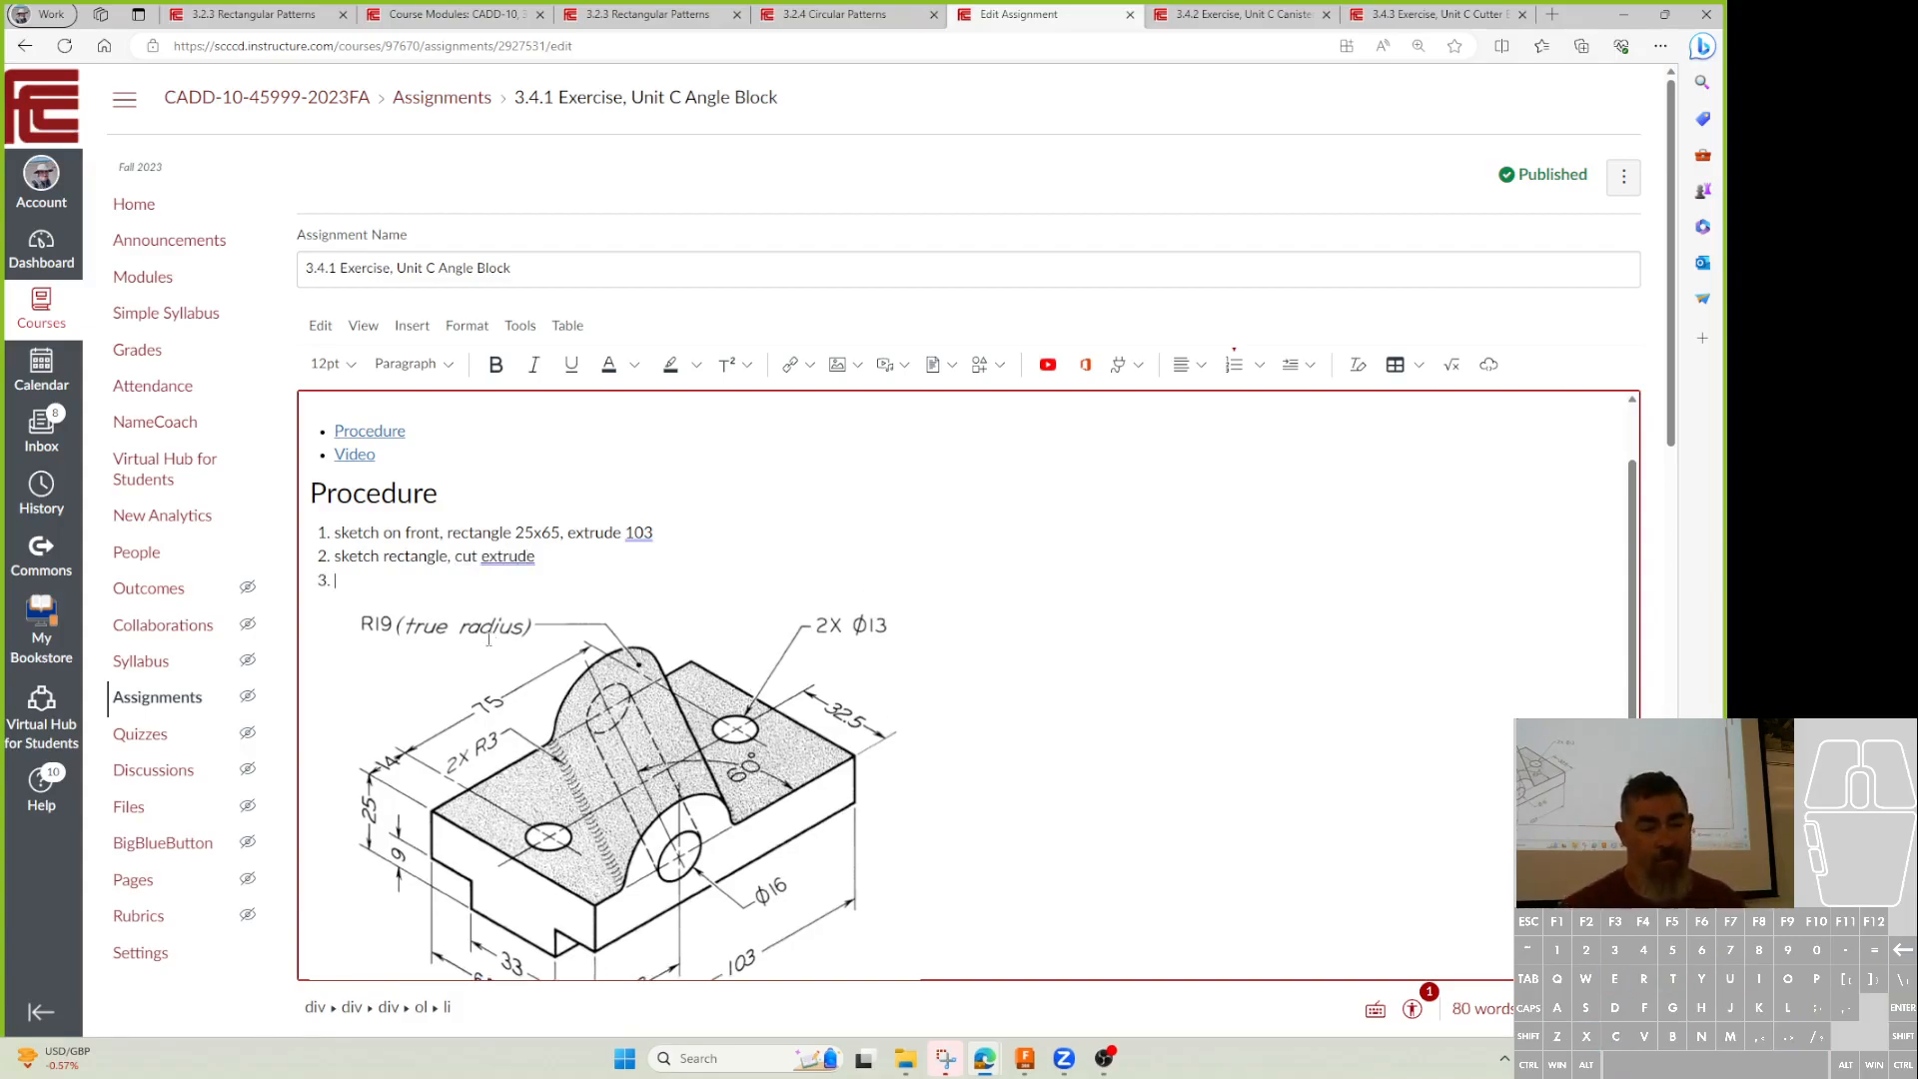
Insert "mirror" after "rectangle" in Procedure item 2 and "center" before "rectangle" in item 1
{"action": "scroll", "coordinate": [447, 462], "scroll_direction": "down", "scroll_amount": 1}
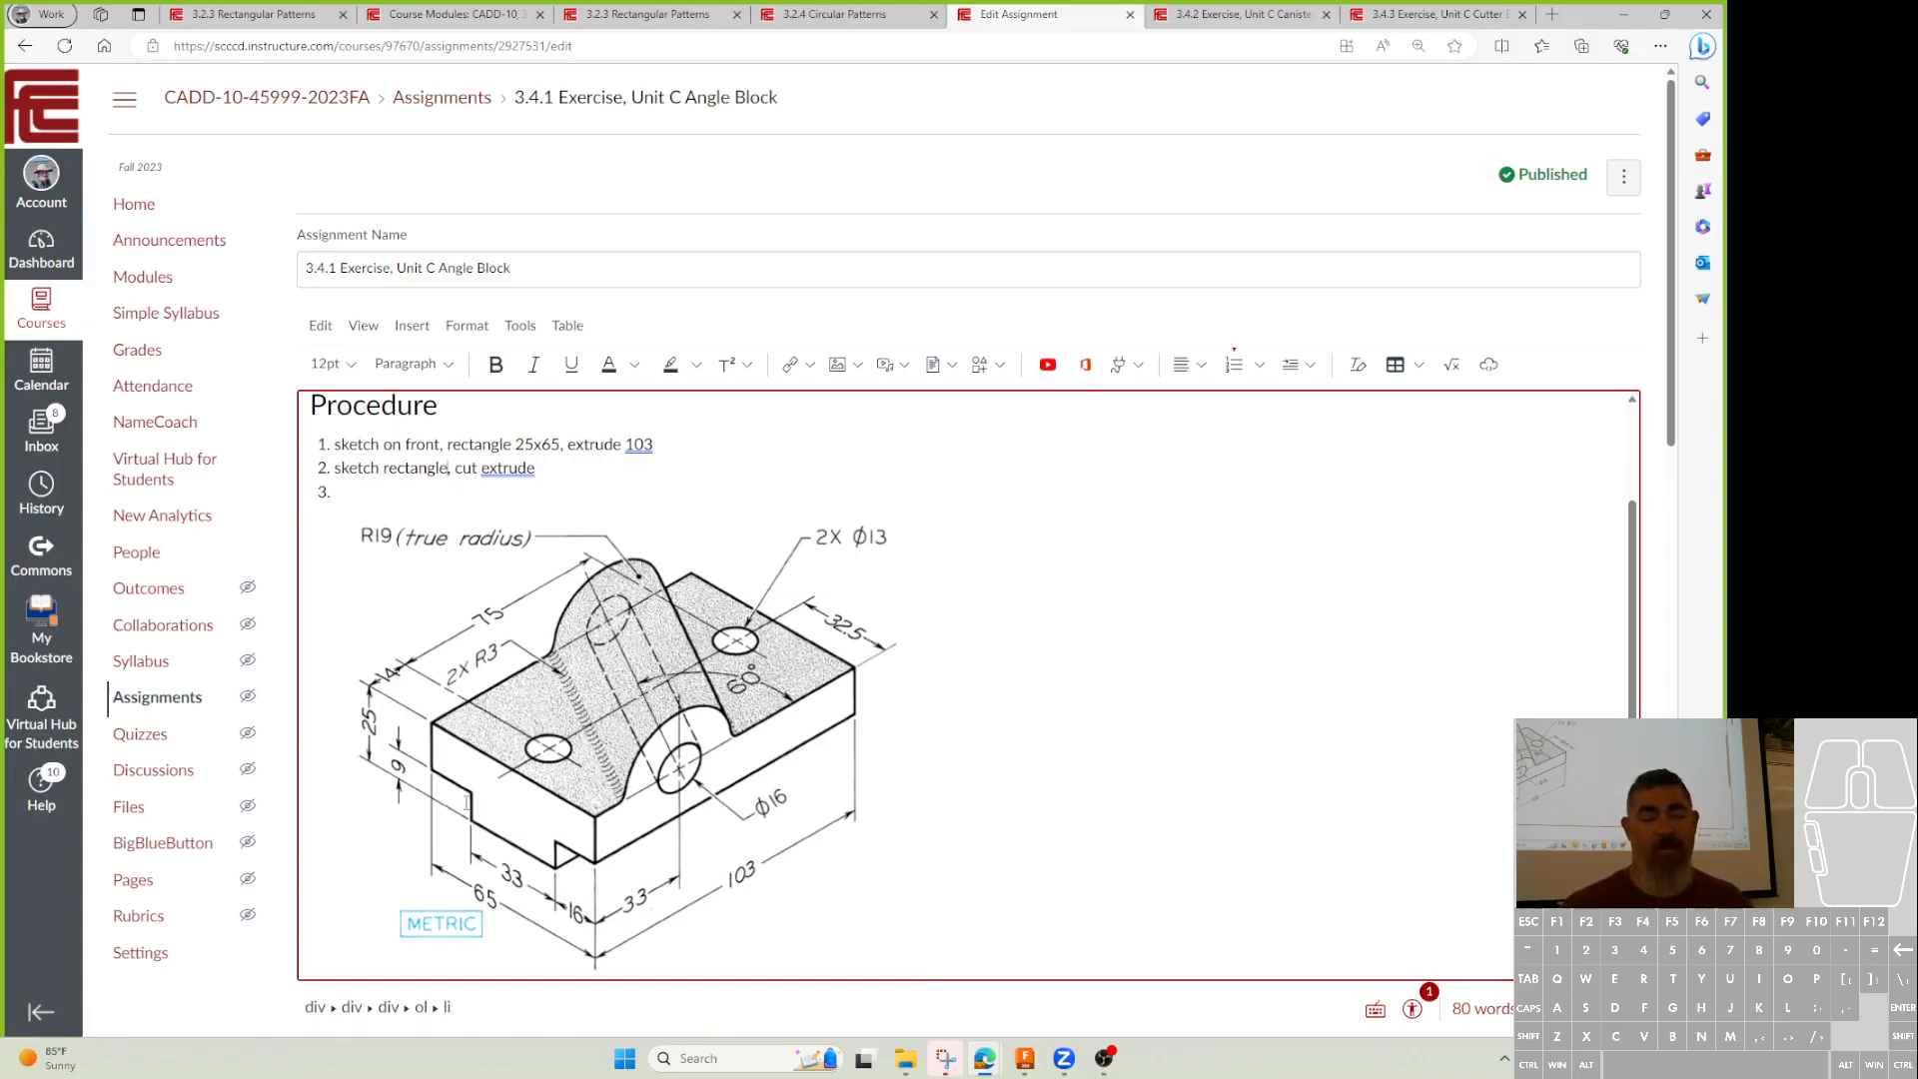
{"action": "type", "text": "mirrior"}
{"action": "key", "text": "BackSpace"}
{"action": "key", "text": "BackSpace"}
{"action": "key", "text": "BackSpace"}
{"action": "key", "text": "BackSpace"}
{"action": "key", "text": "BackSpace"}
{"action": "key", "text": "BackSpace"}
{"action": "key", "text": "BackSpace"}
{"action": "type", "text": "mirror"}
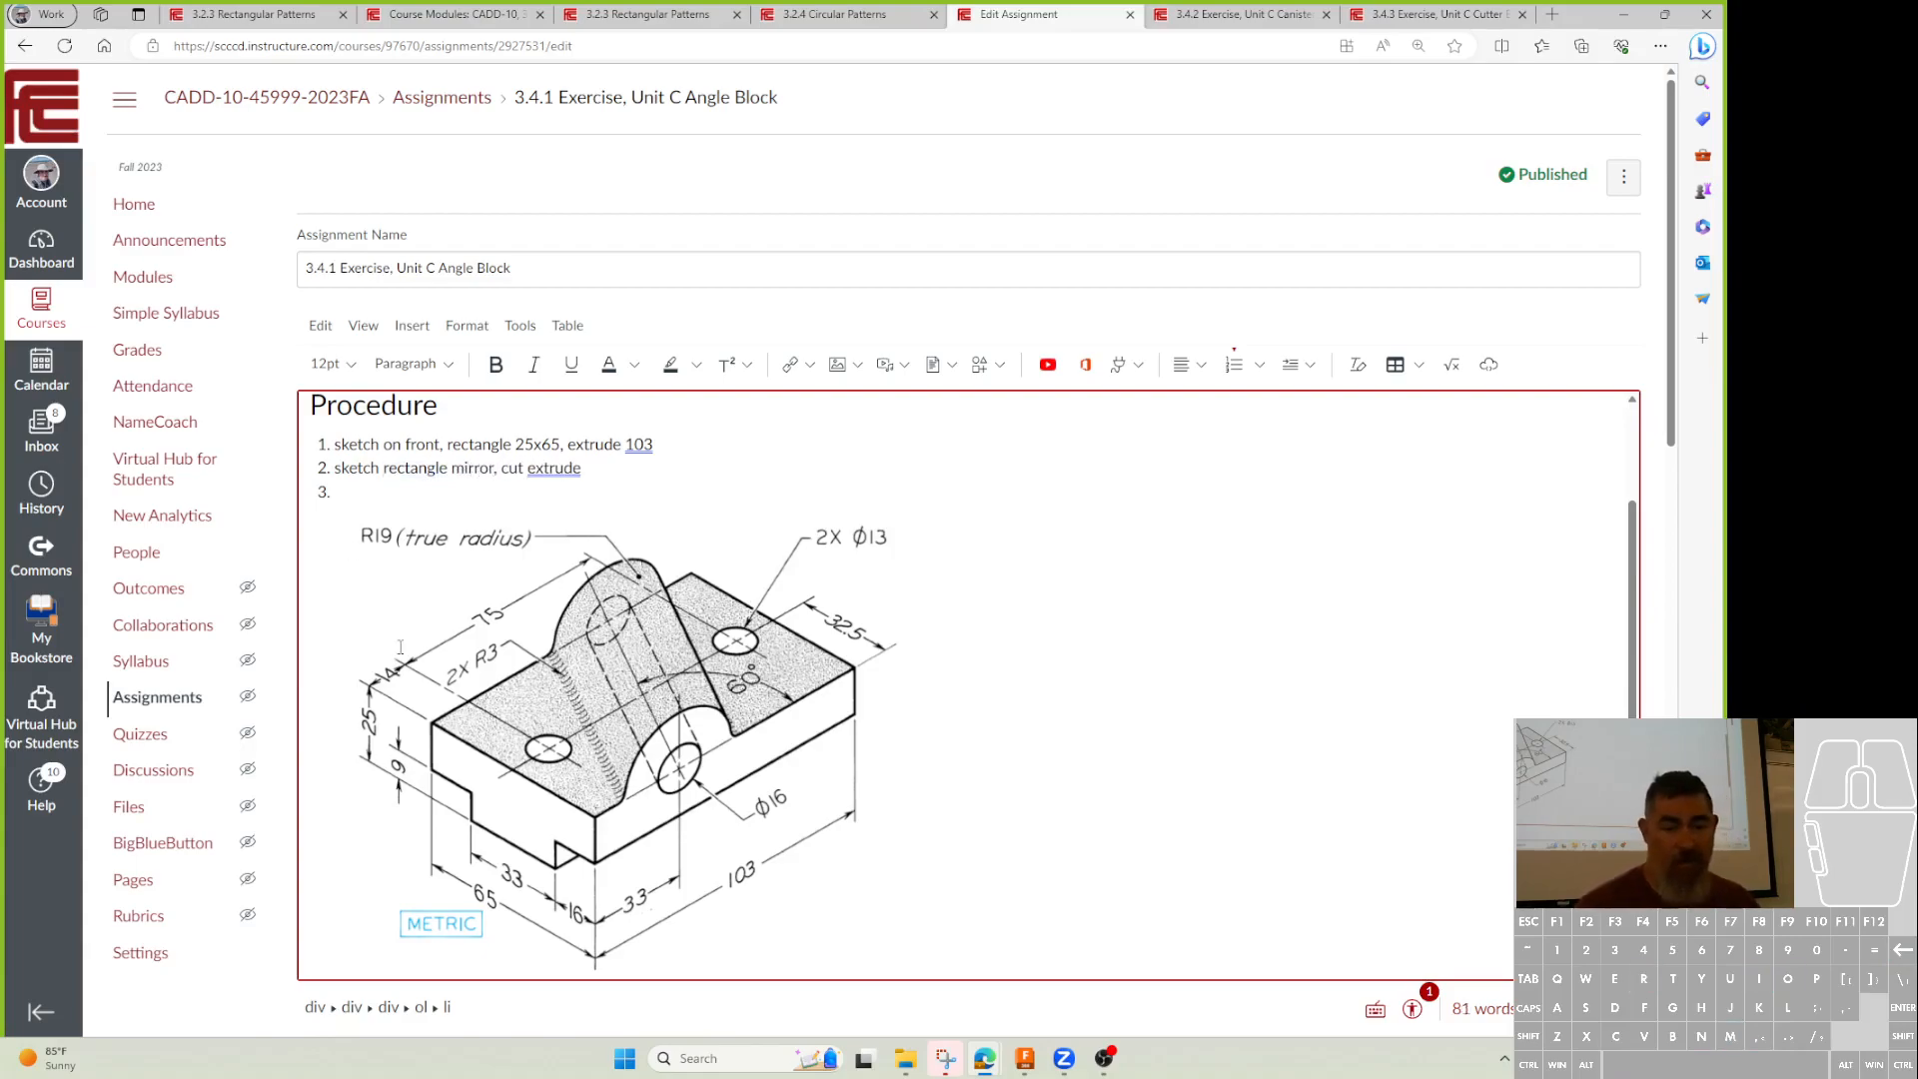
{"action": "left_click", "coordinate": [451, 446]}
{"action": "type", "text": "center"}
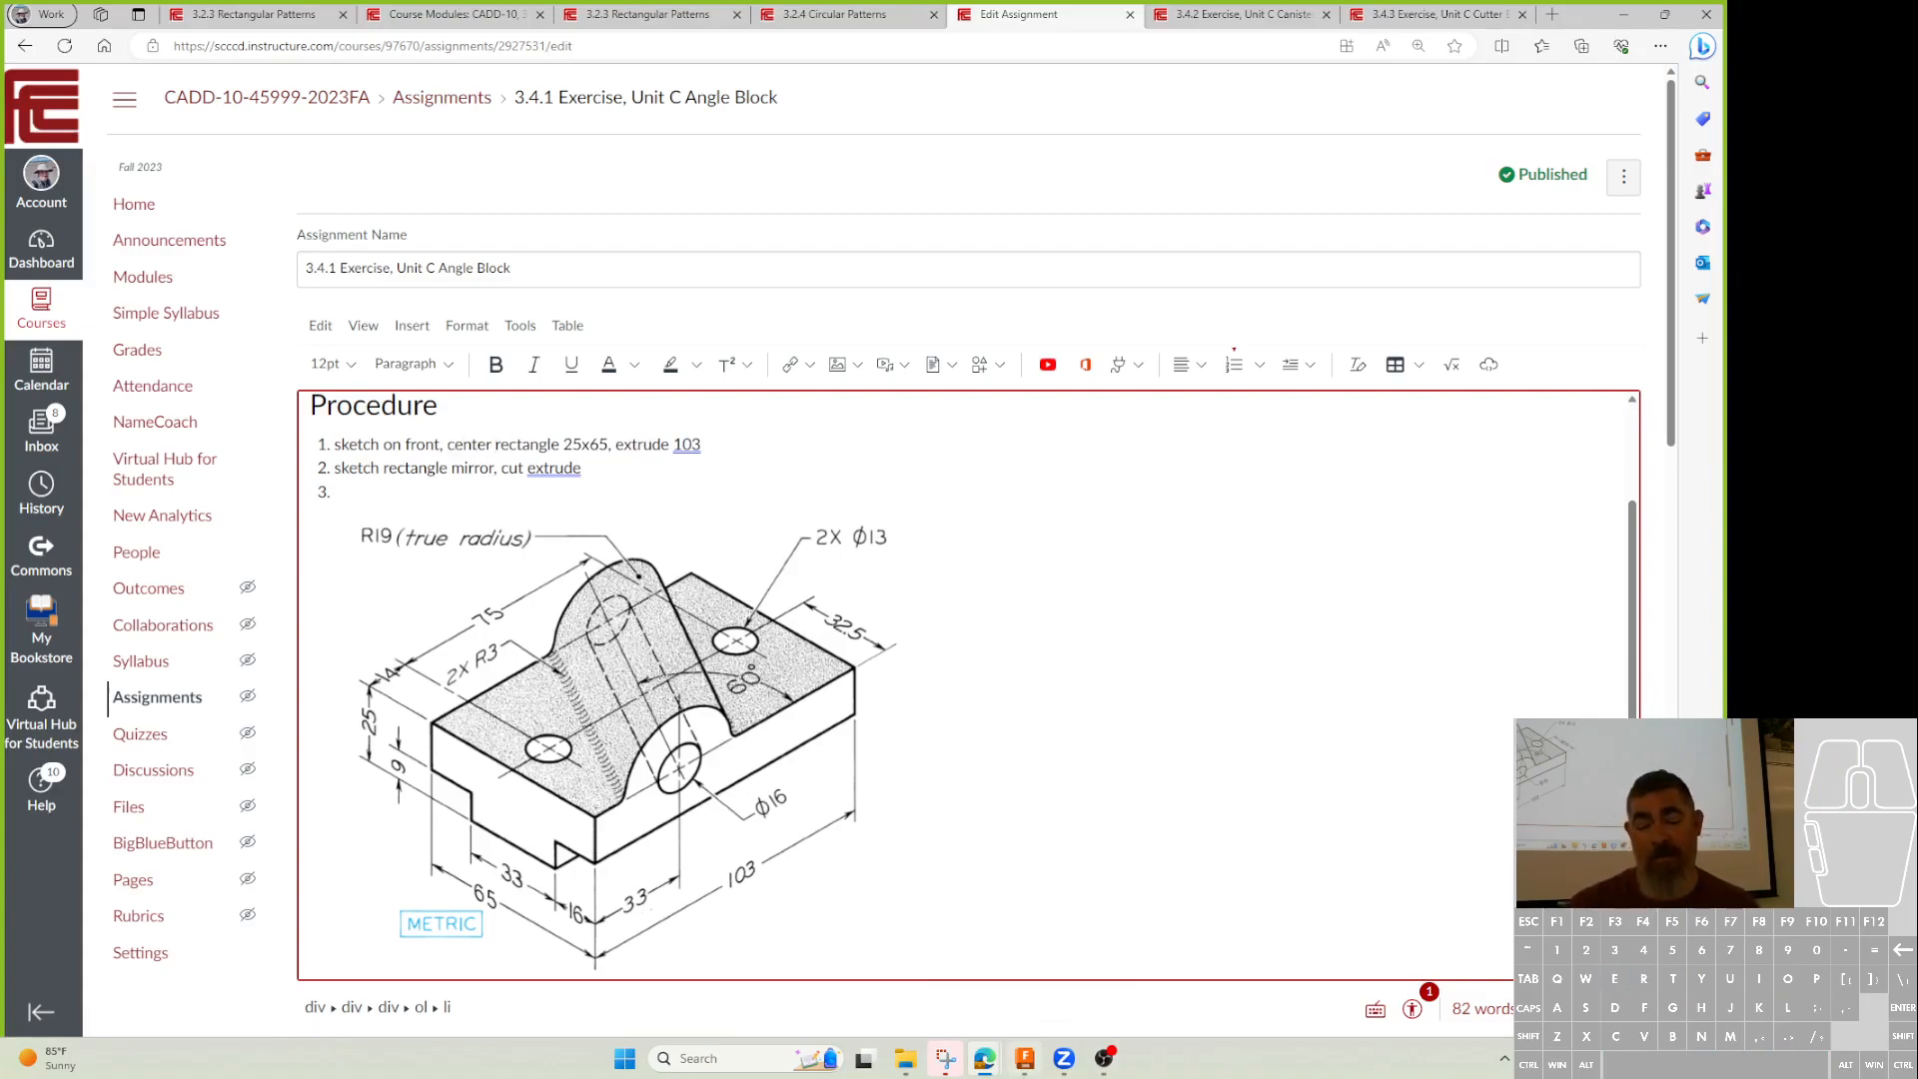
Switch to Fusion 360 to review the base block's sketch, extrusion settings and origin, and return to the assignment page
{"action": "mouse_move", "coordinate": [1024, 1058]}
{"action": "left_click", "coordinate": [1031, 949]}
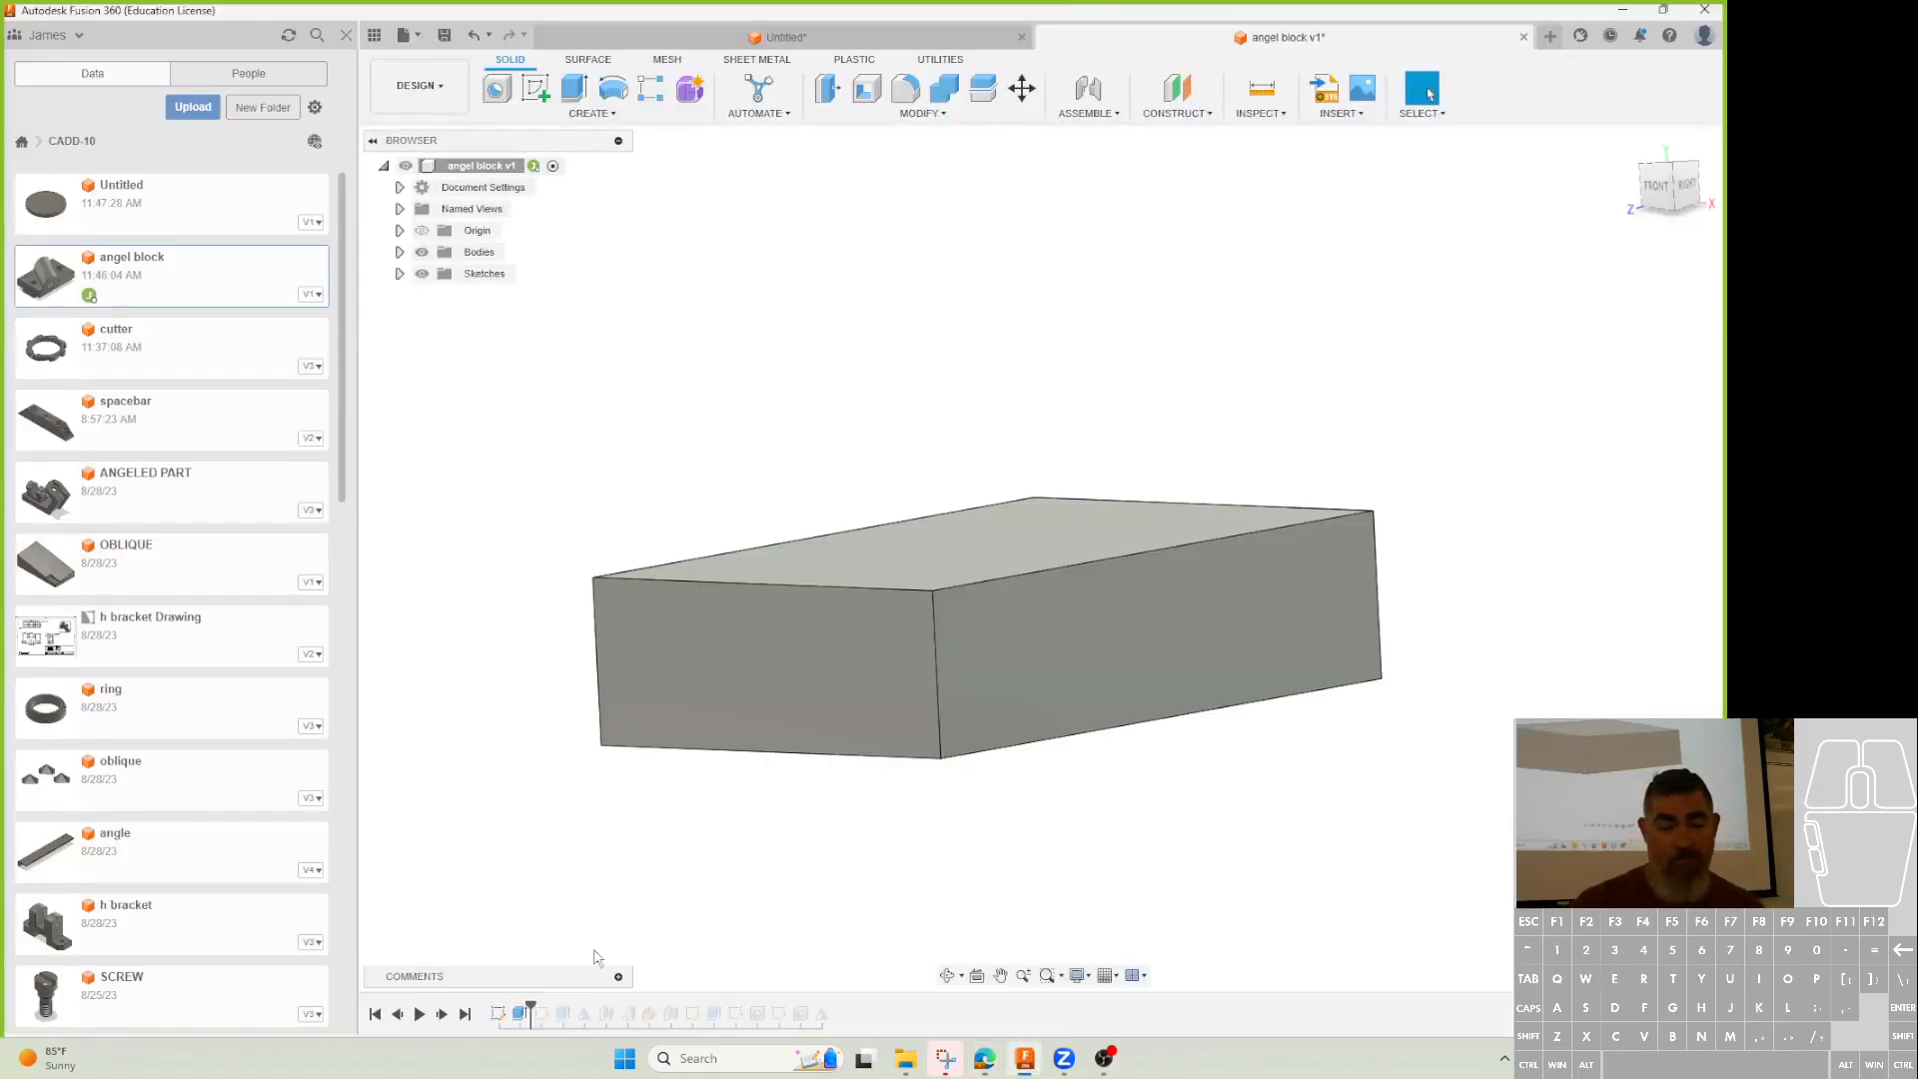
{"action": "double_click", "coordinate": [519, 1013]}
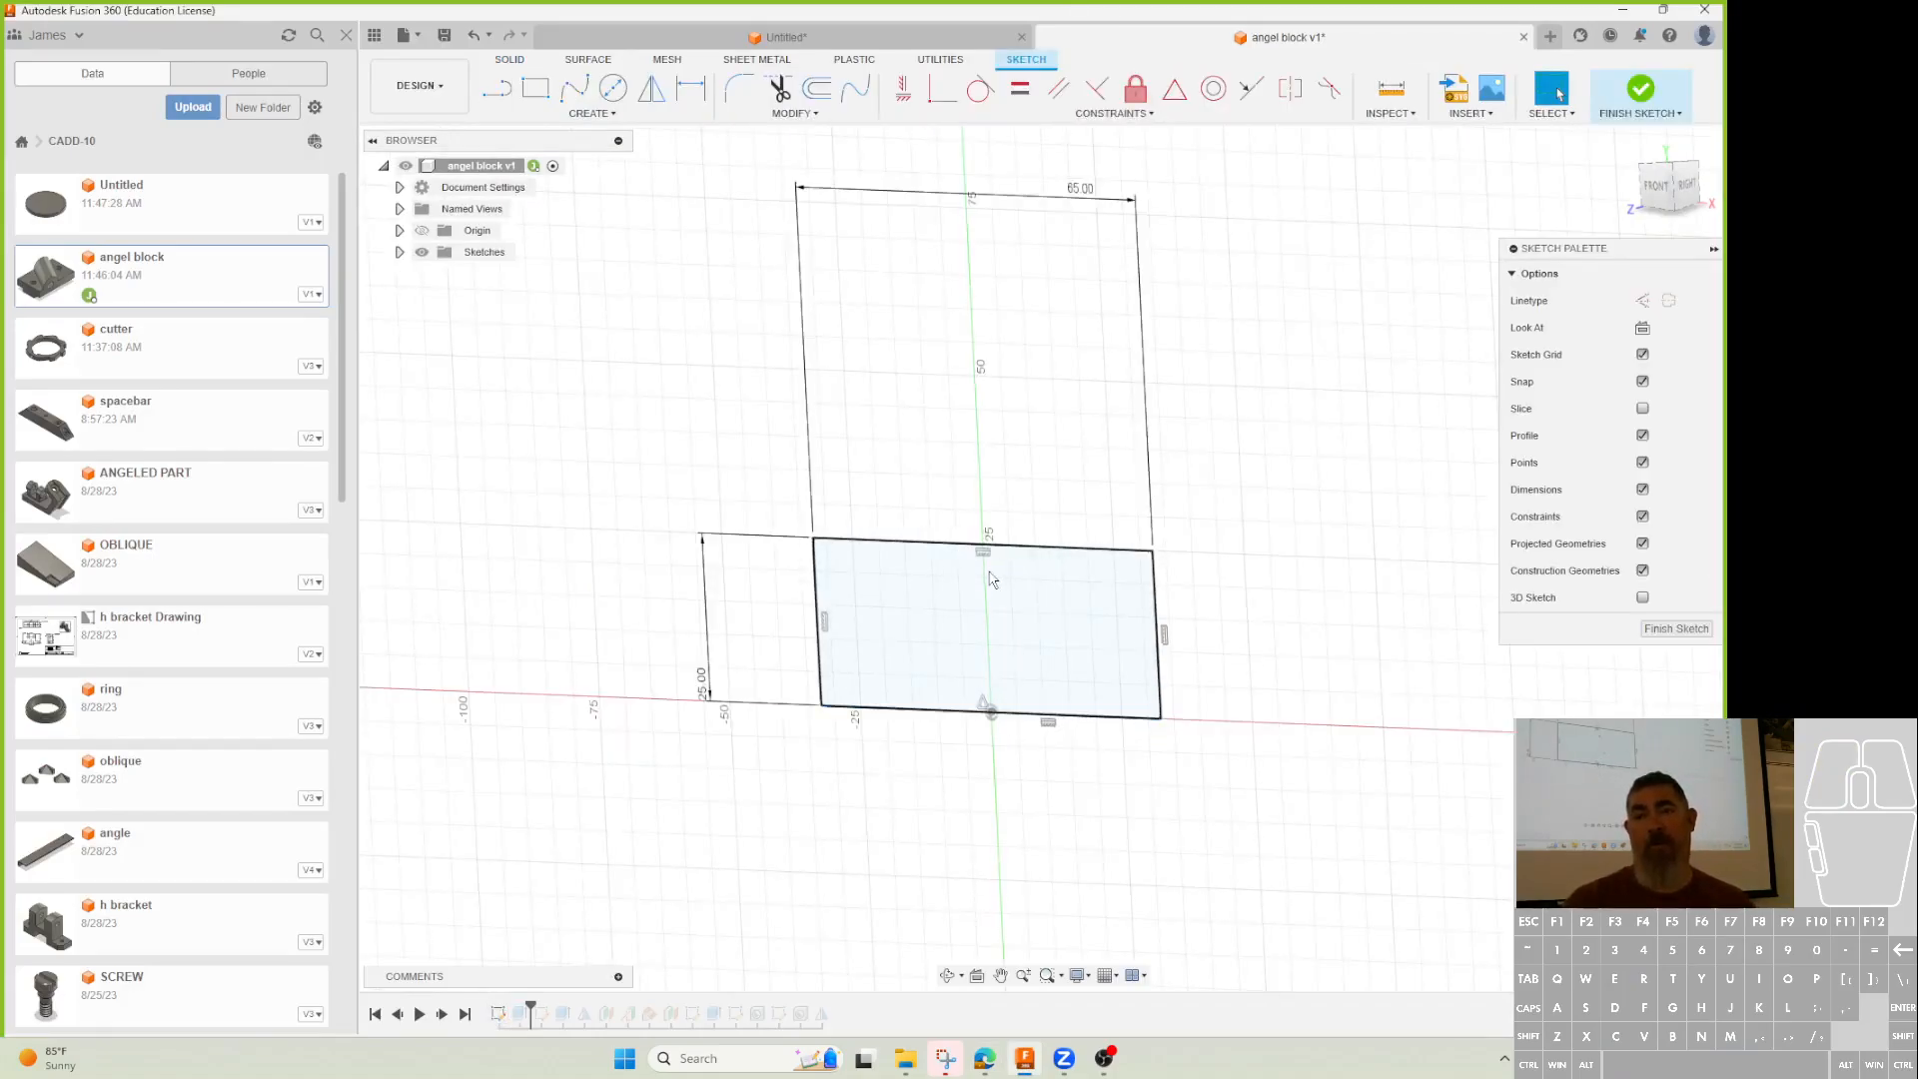
{"action": "left_click", "coordinate": [1676, 630]}
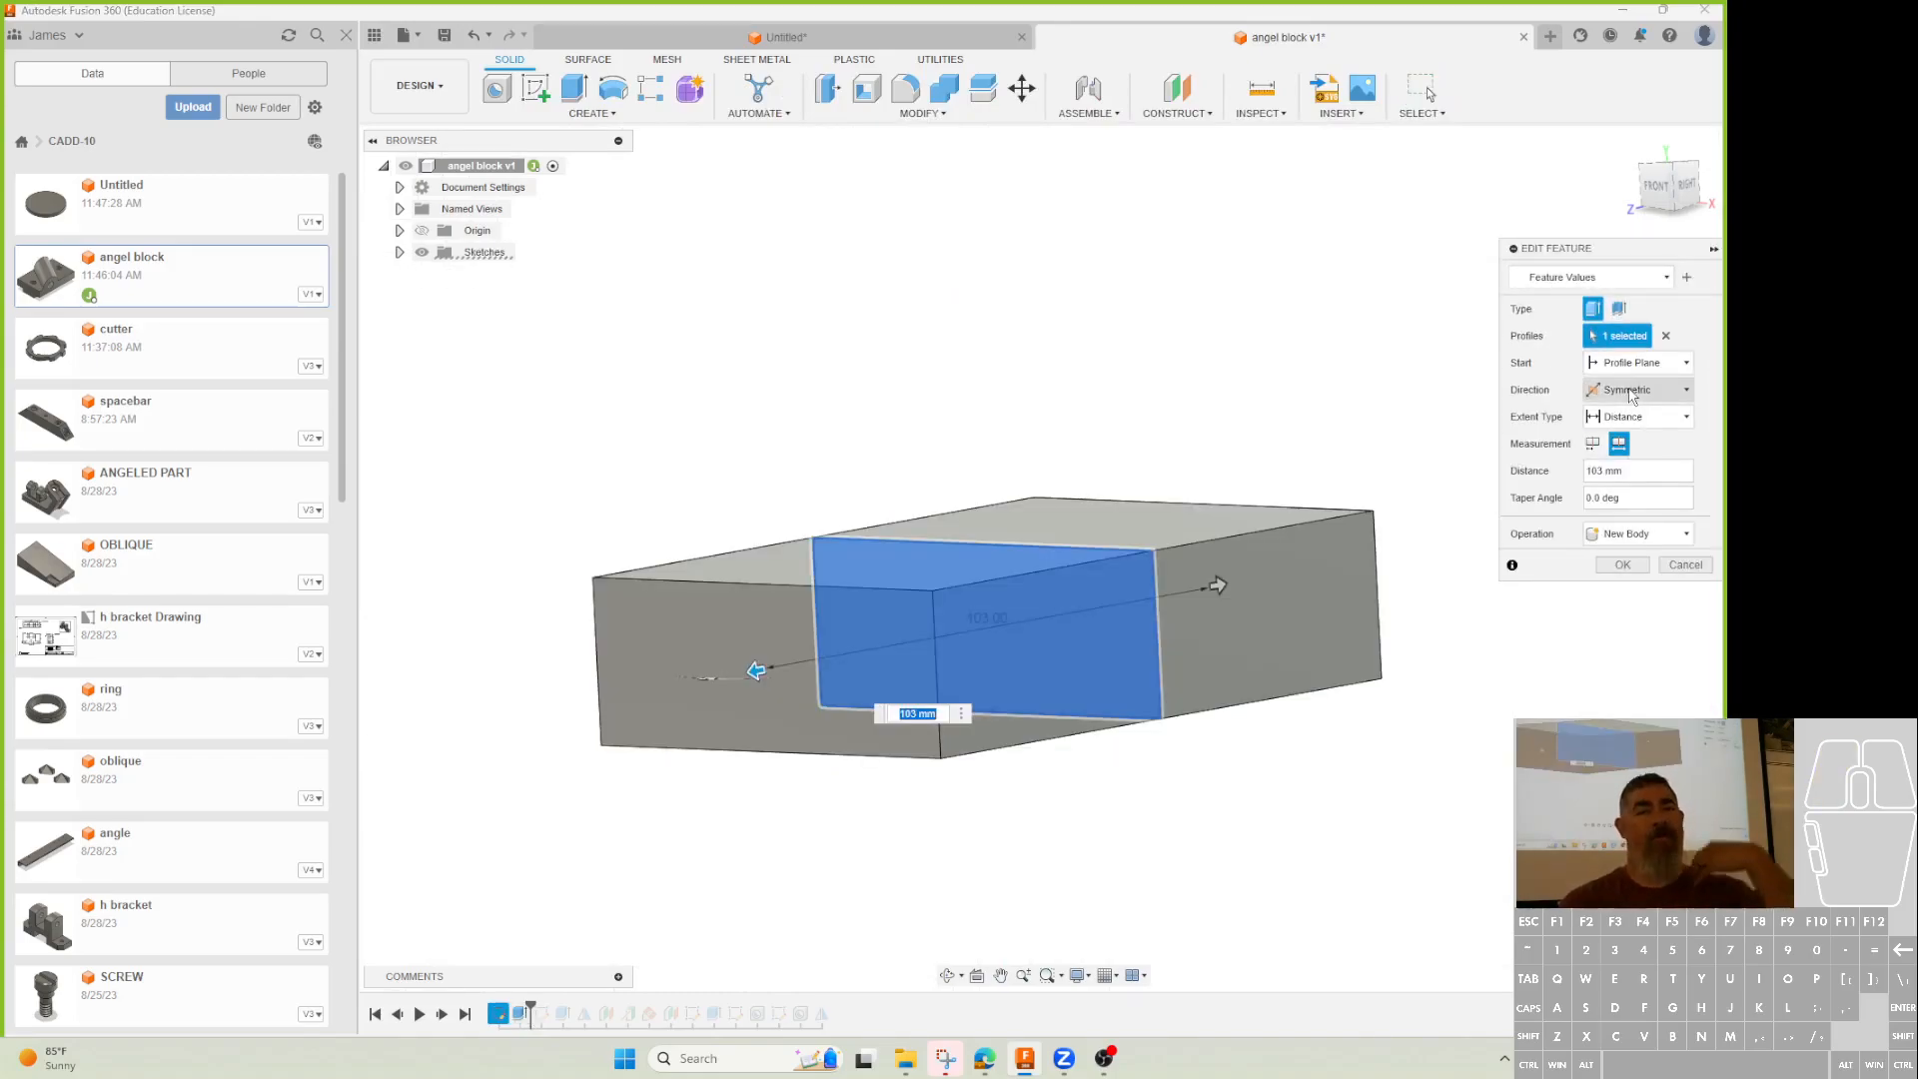
{"action": "middle_click_drag", "start_coordinate": [779, 768], "coordinate": [809, 789], "text": "shift"}
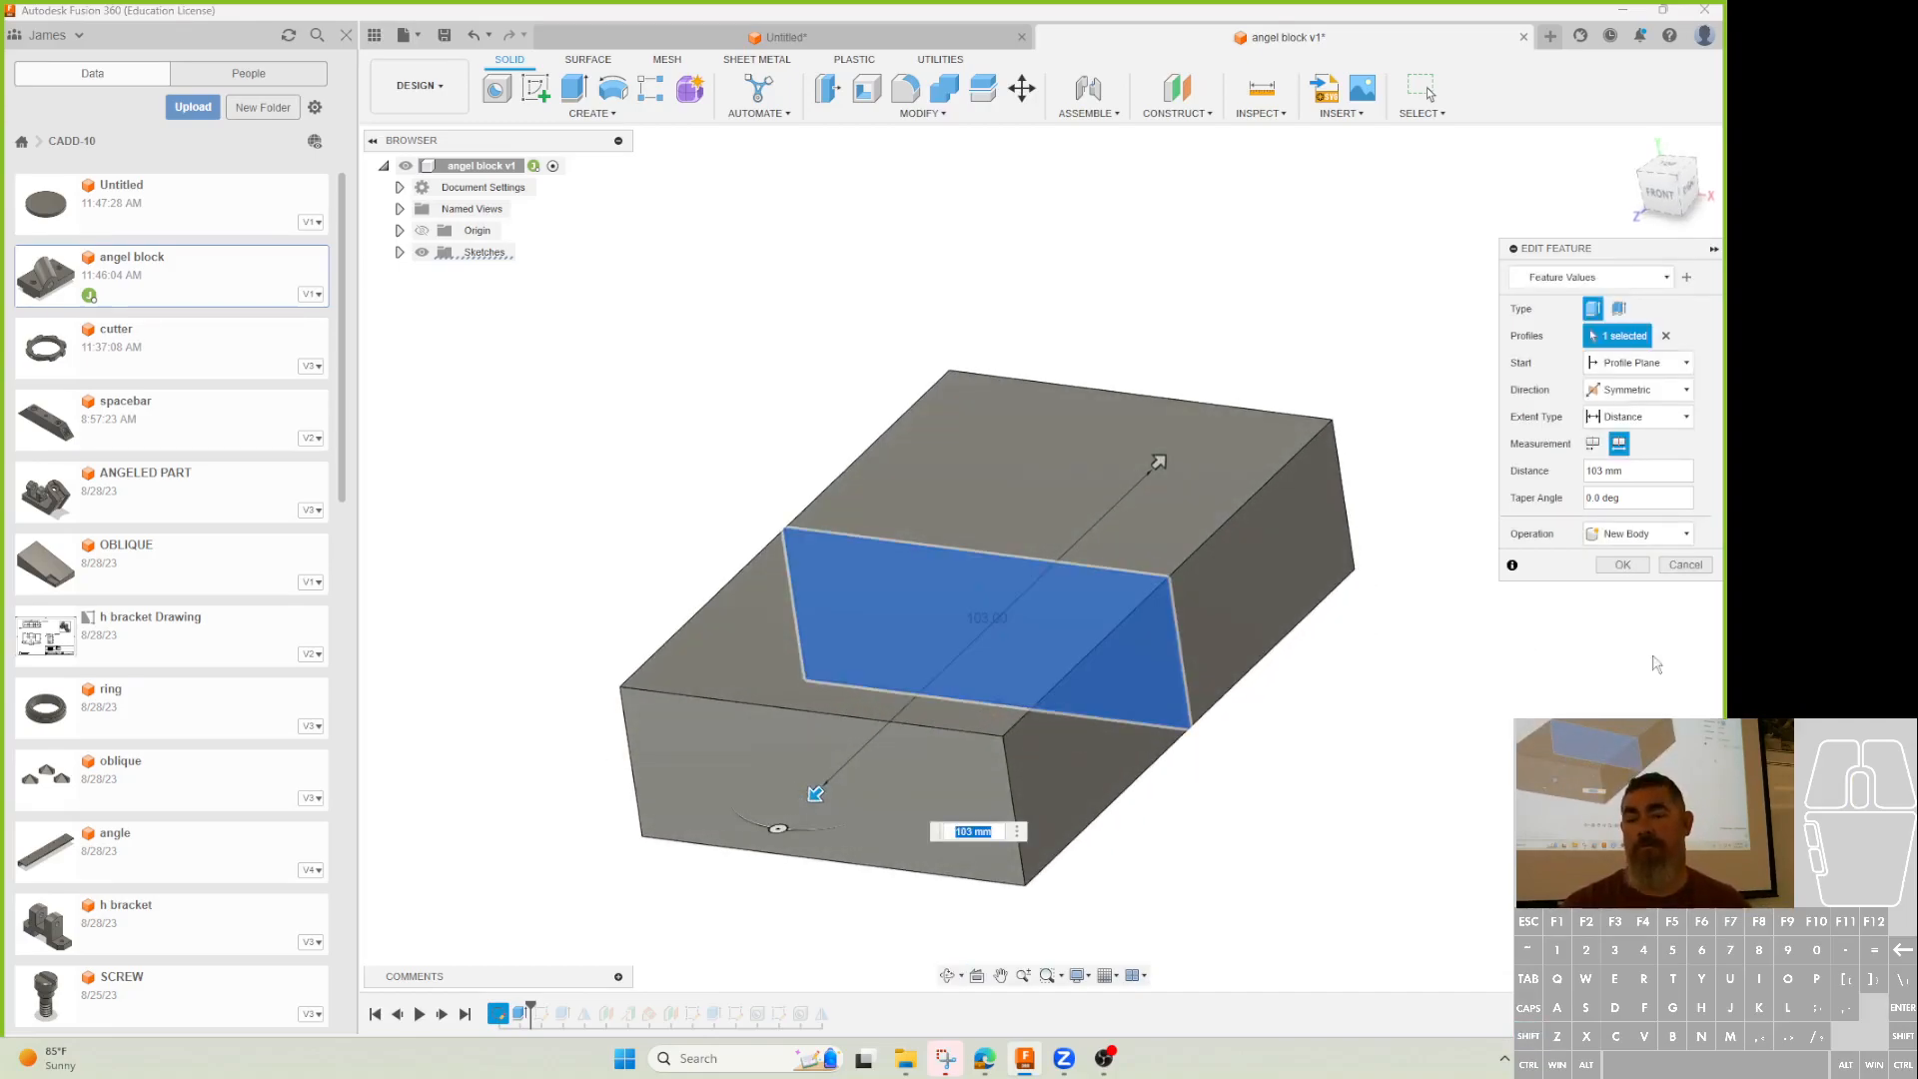
{"action": "left_click", "coordinate": [1622, 566]}
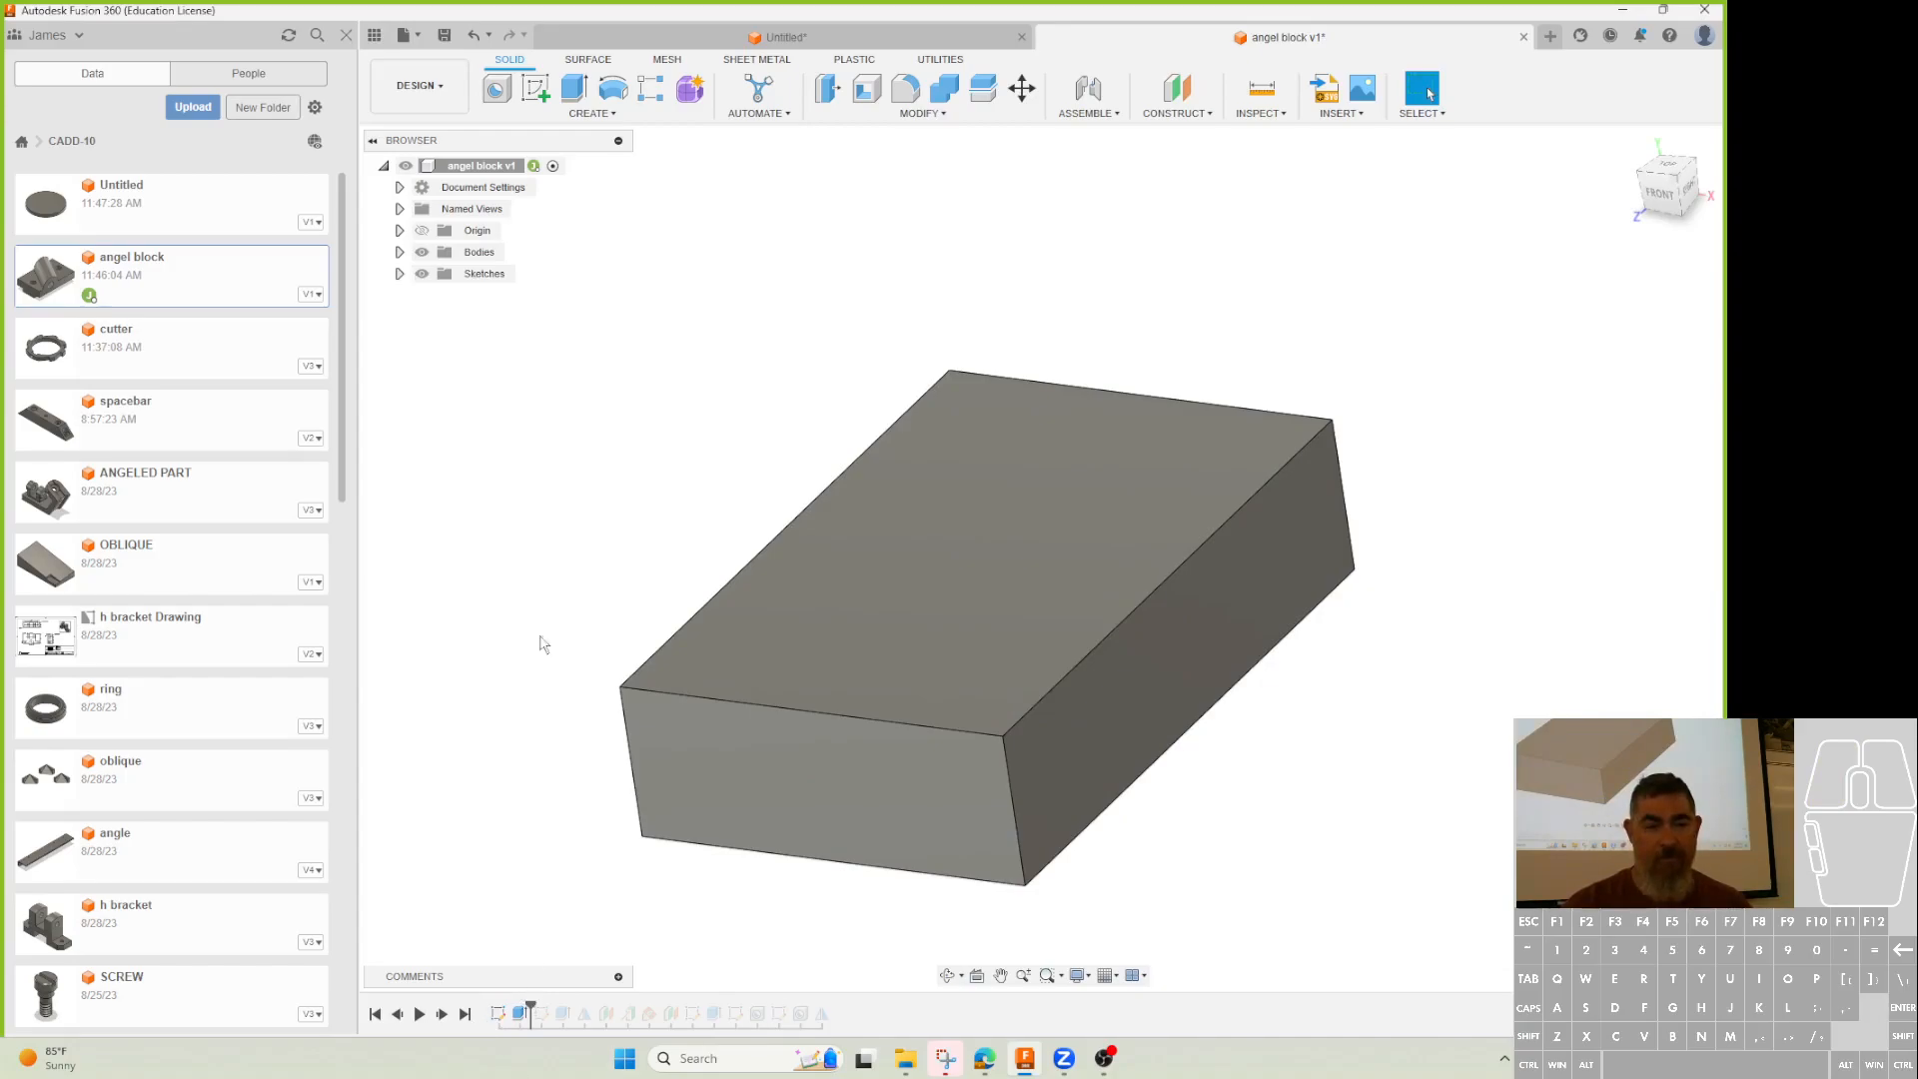
{"action": "middle_click_drag", "start_coordinate": [599, 834], "coordinate": [779, 822], "text": "shift"}
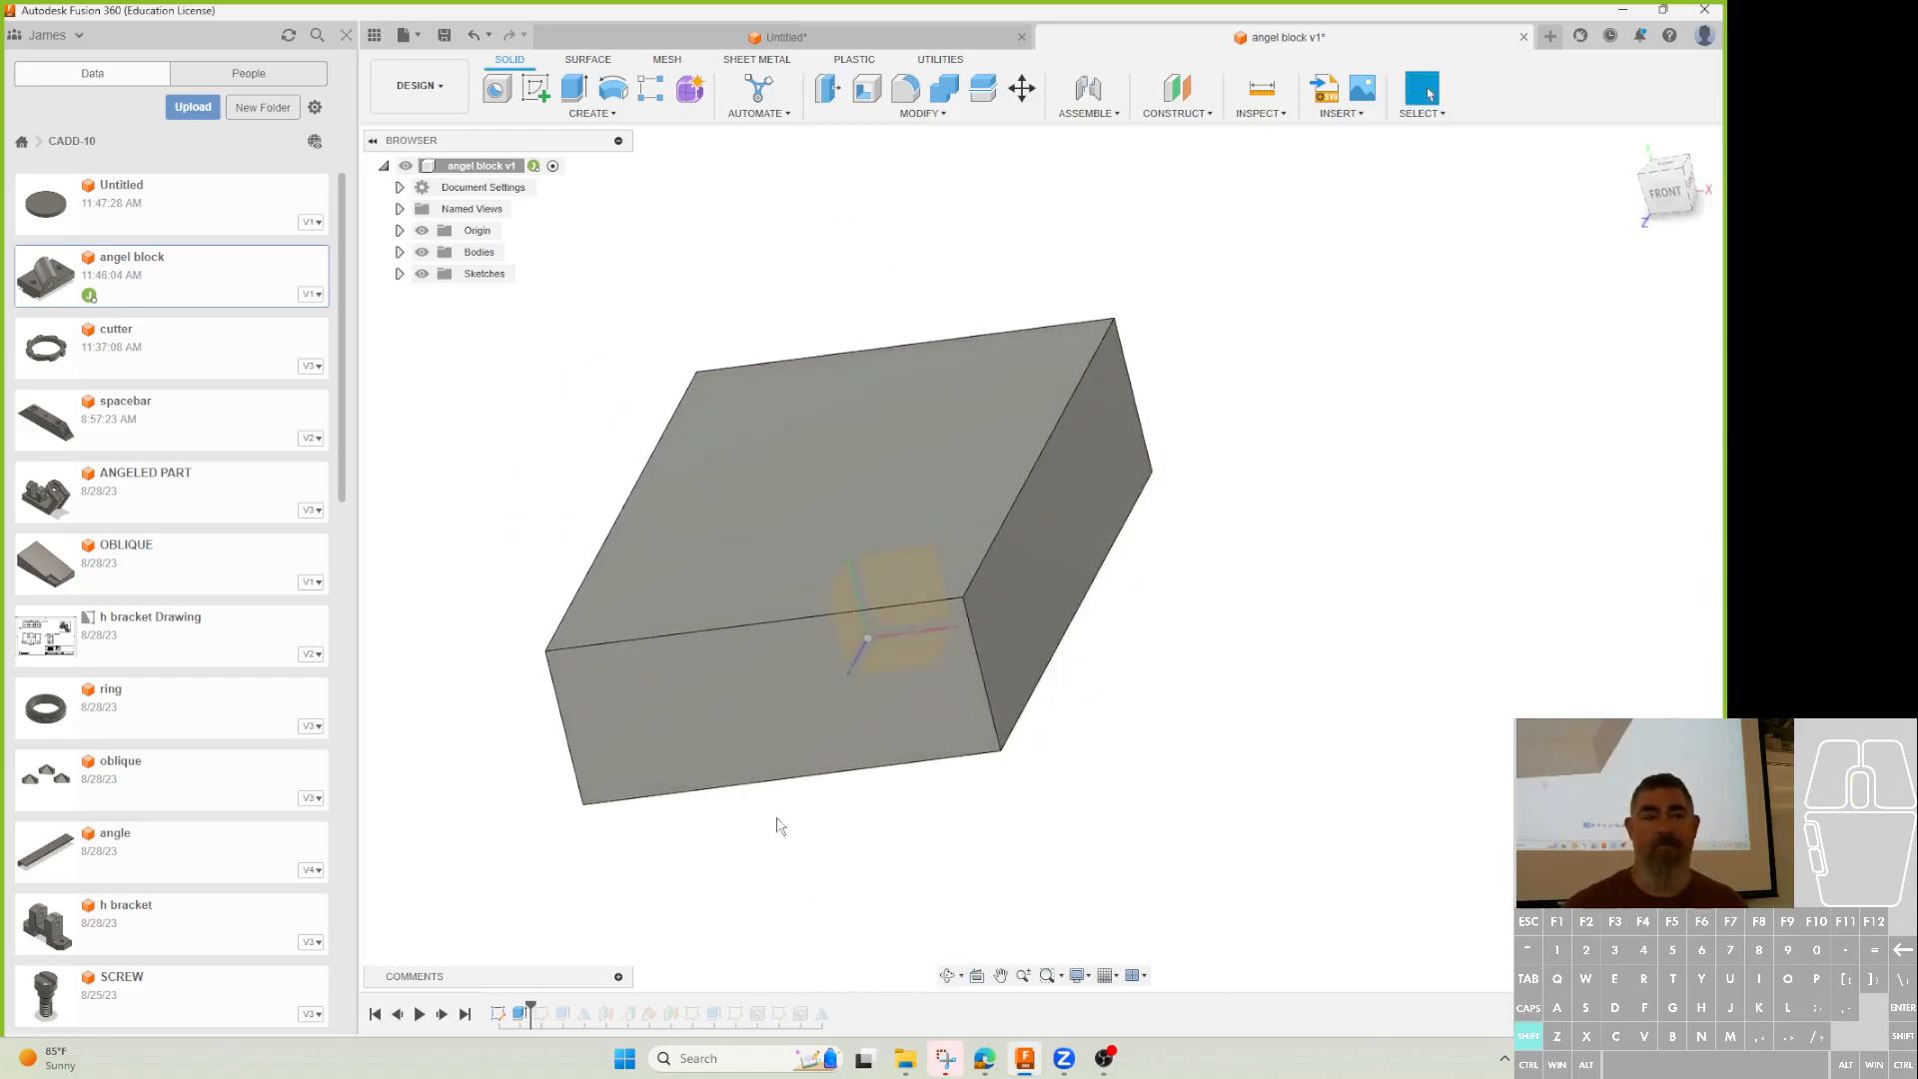
{"action": "left_click", "coordinate": [1622, 10]}
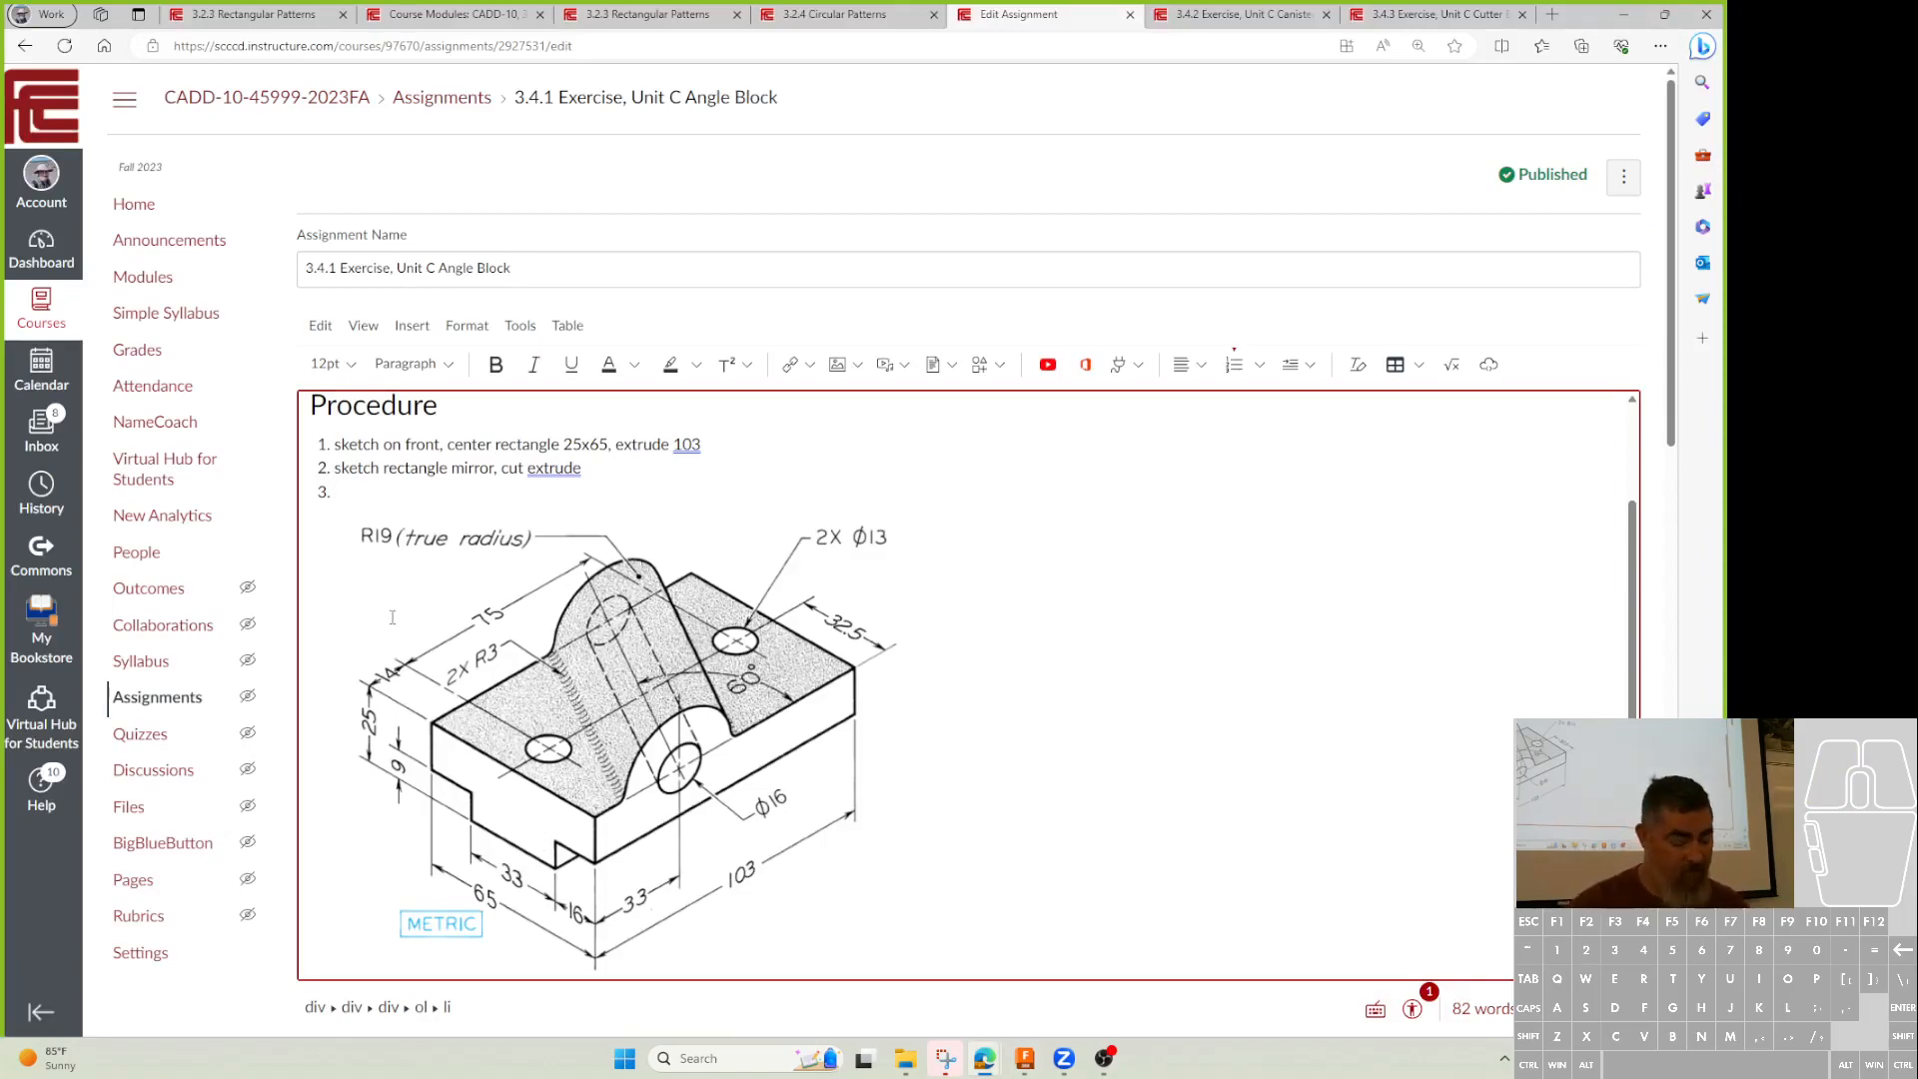
Write Procedure item 3 as "mirror" and item 4 as "R13 holes"
{"action": "type", "text": "mirror"}
{"action": "key", "text": "Return"}
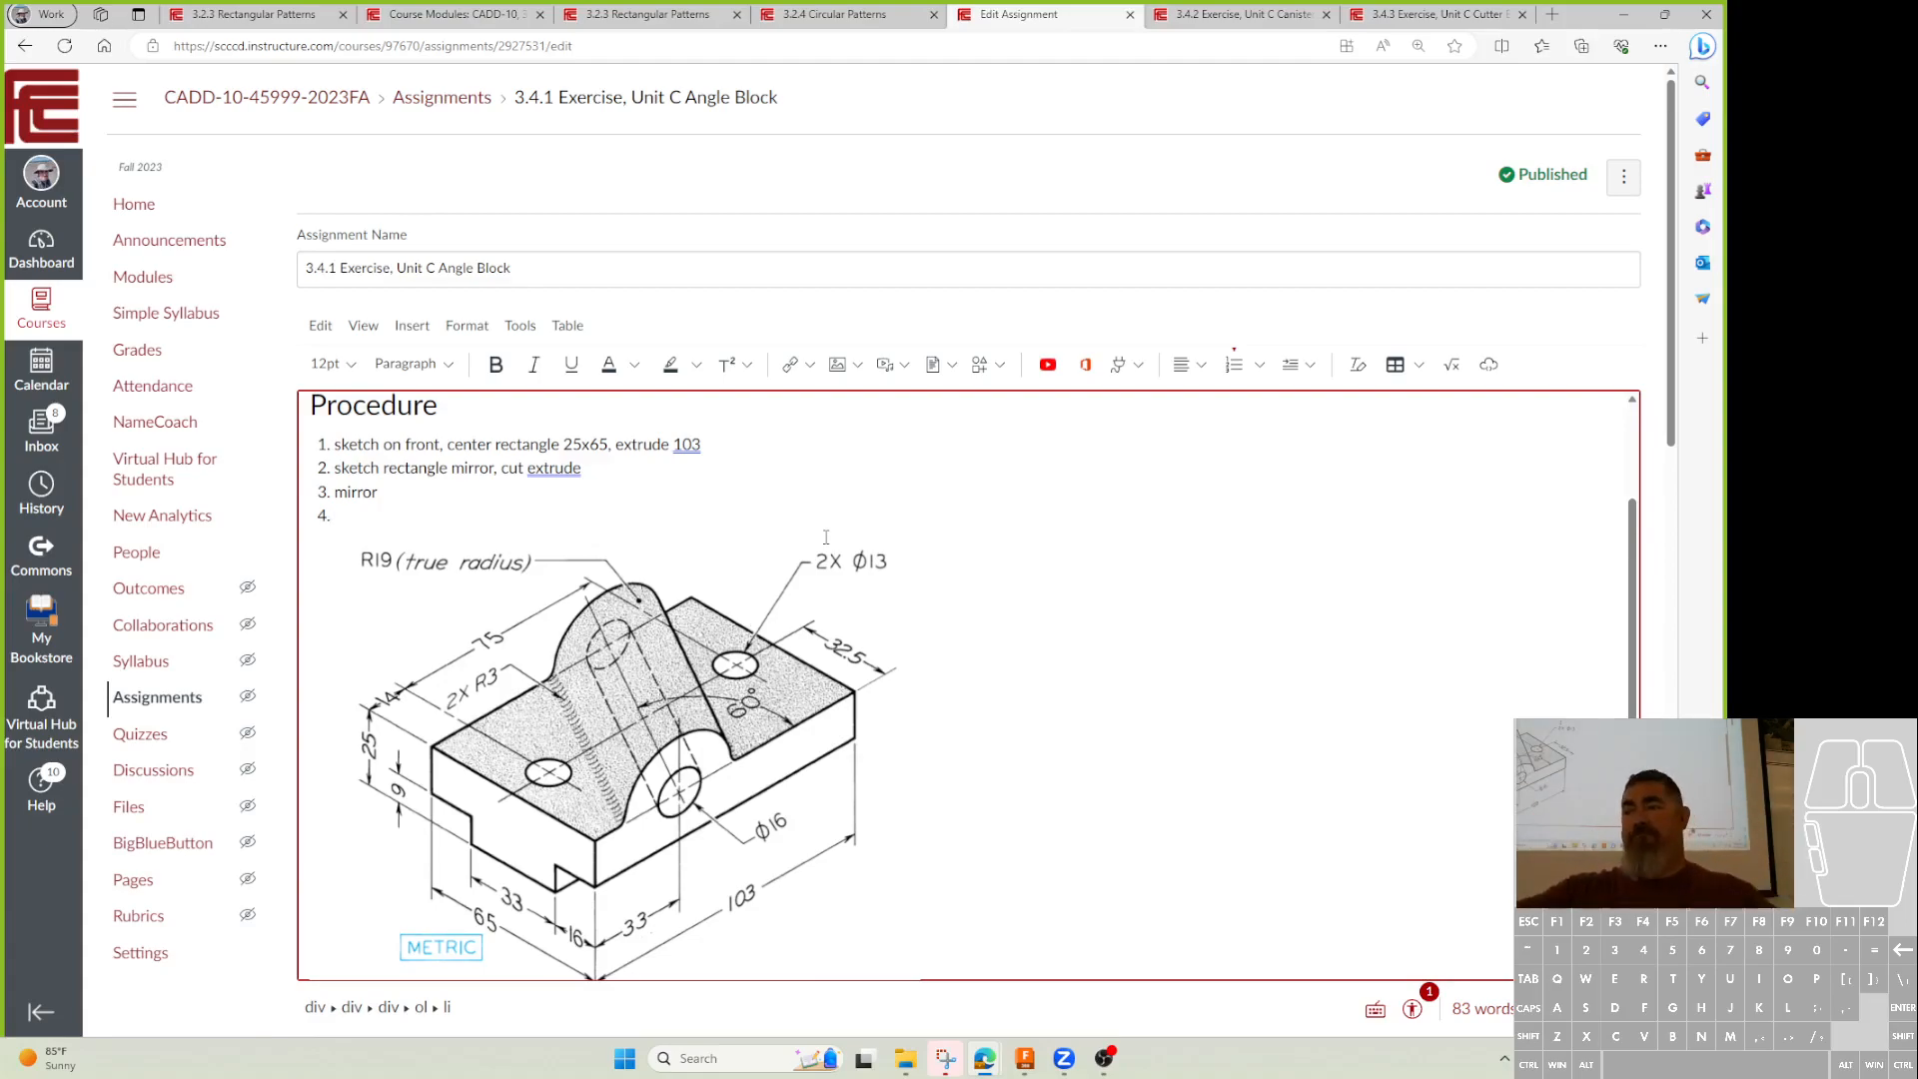
{"action": "type", "text": "hol"}
{"action": "key", "text": "BackSpace"}
{"action": "type", "text": "R13 holes"}
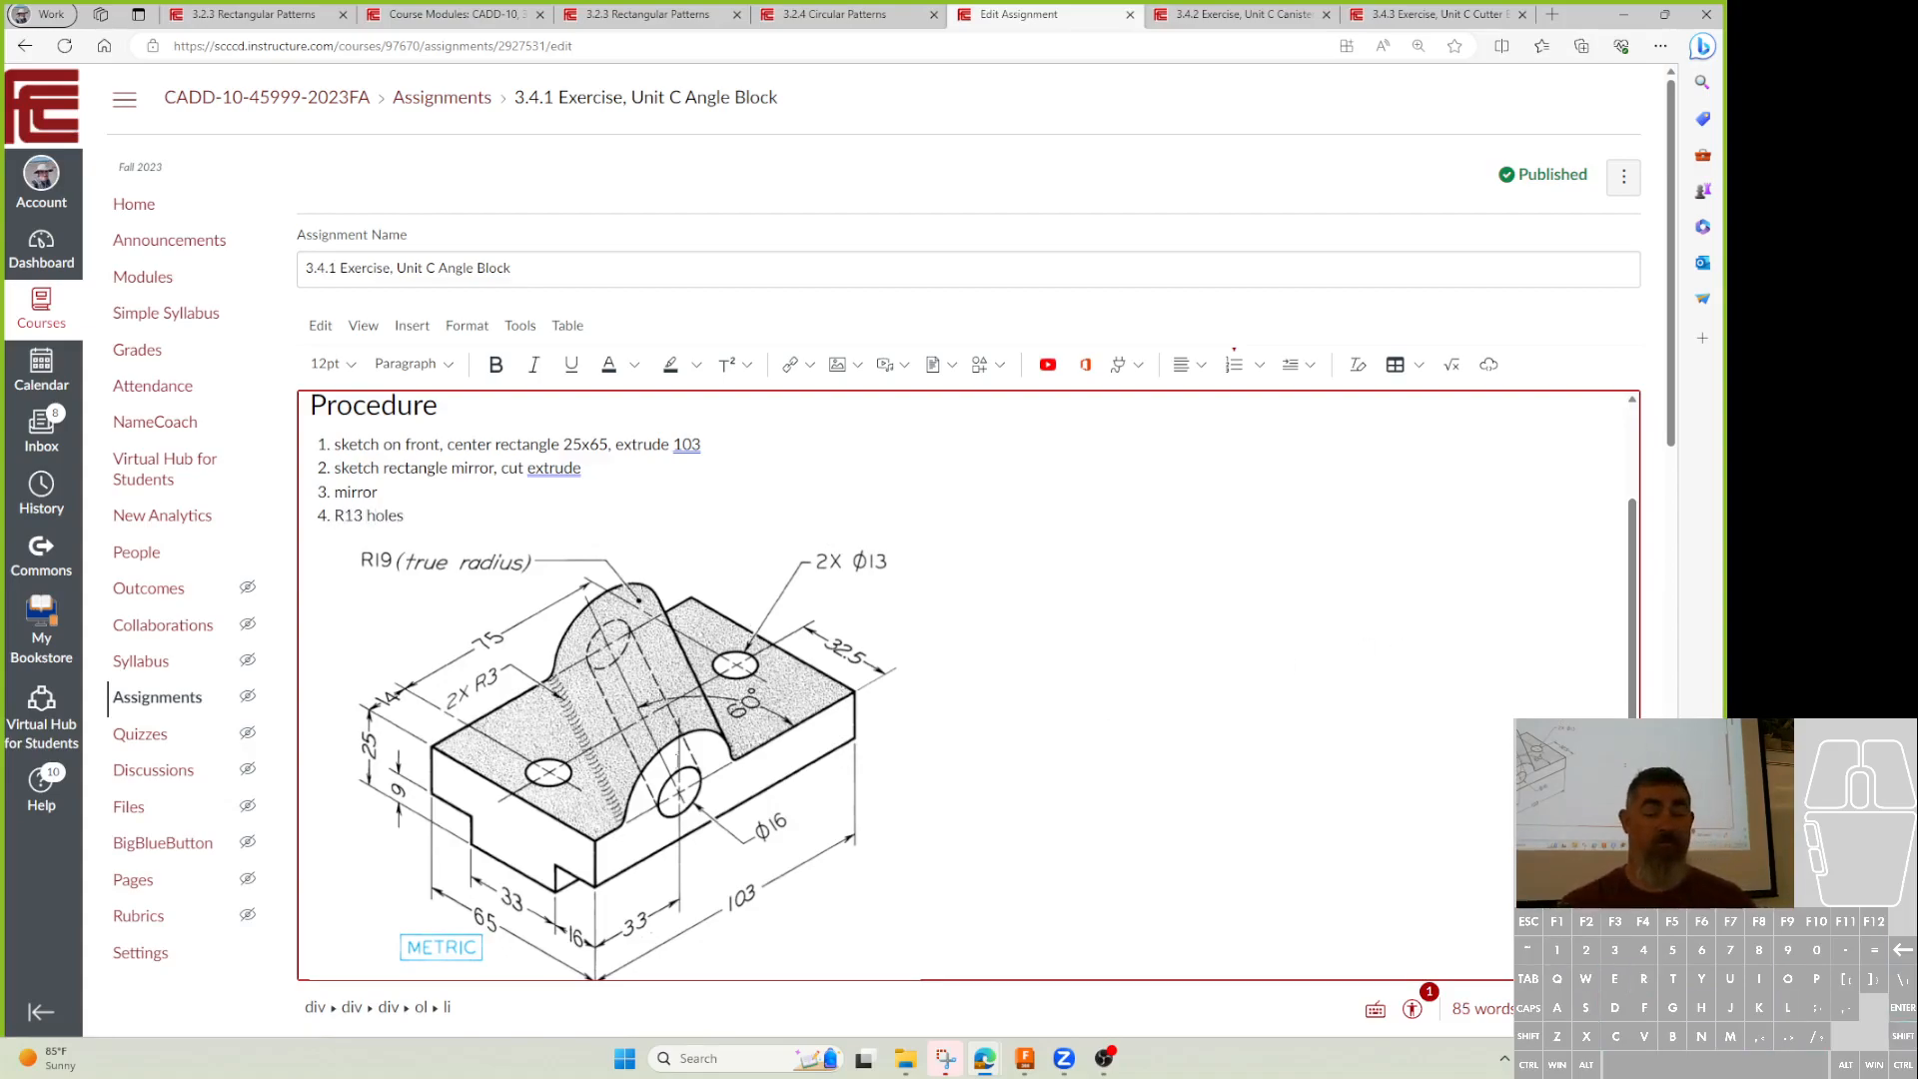
Switch to Fusion 360 and roll the timeline forward to its end to review the finished angle block
{"action": "left_click", "coordinate": [1025, 1058]}
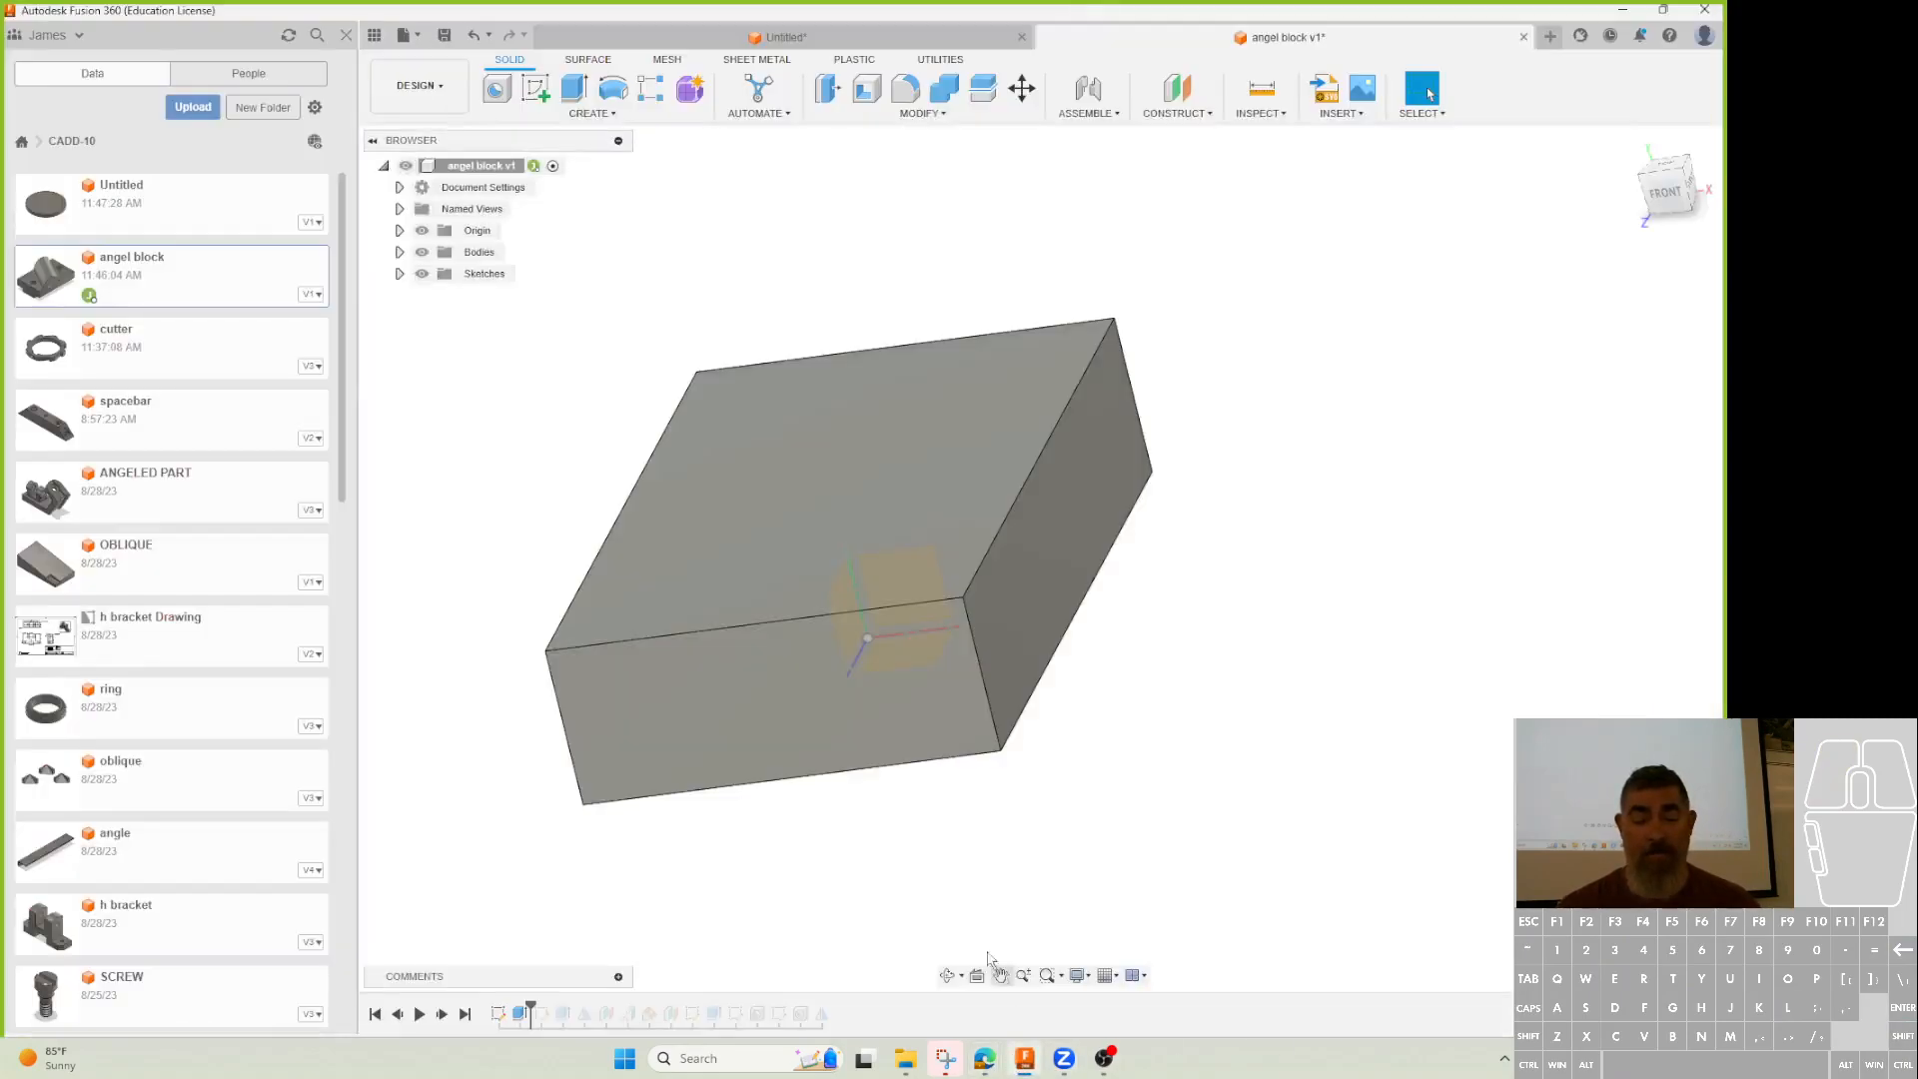
{"action": "left_click_drag", "start_coordinate": [529, 1013], "coordinate": [811, 1013]}
{"action": "middle_click_drag", "start_coordinate": [1092, 862], "coordinate": [984, 924], "text": "shift"}
{"action": "left_click_drag", "start_coordinate": [810, 1014], "coordinate": [832, 1014]}
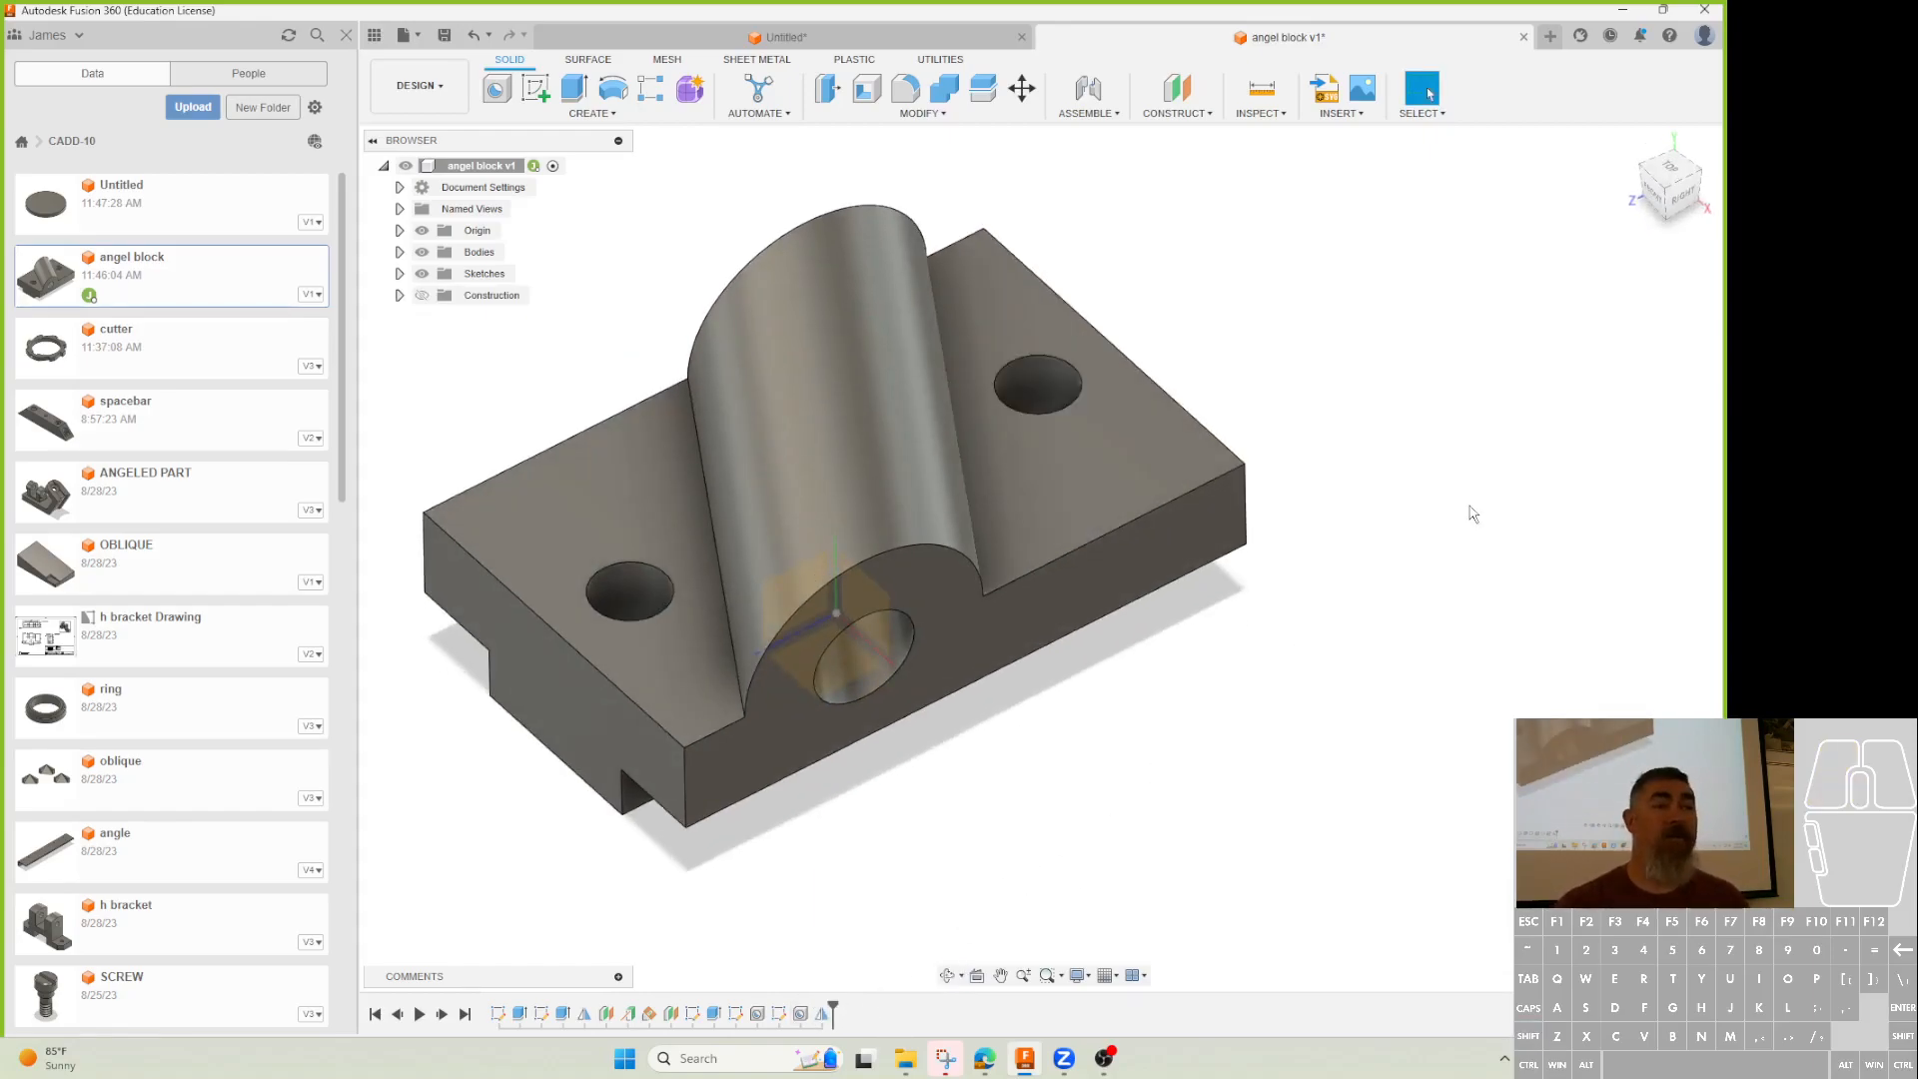
Roll the model back to just after the mirror and sketch a lengthwise line on the top face, with its midpoint on the origin
{"action": "mouse_move", "coordinate": [832, 1014]}
{"action": "left_mouse_down"}
{"action": "mouse_move", "coordinate": [772, 997]}
{"action": "mouse_move", "coordinate": [574, 1009]}
{"action": "mouse_move", "coordinate": [594, 1005]}
{"action": "left_mouse_up"}
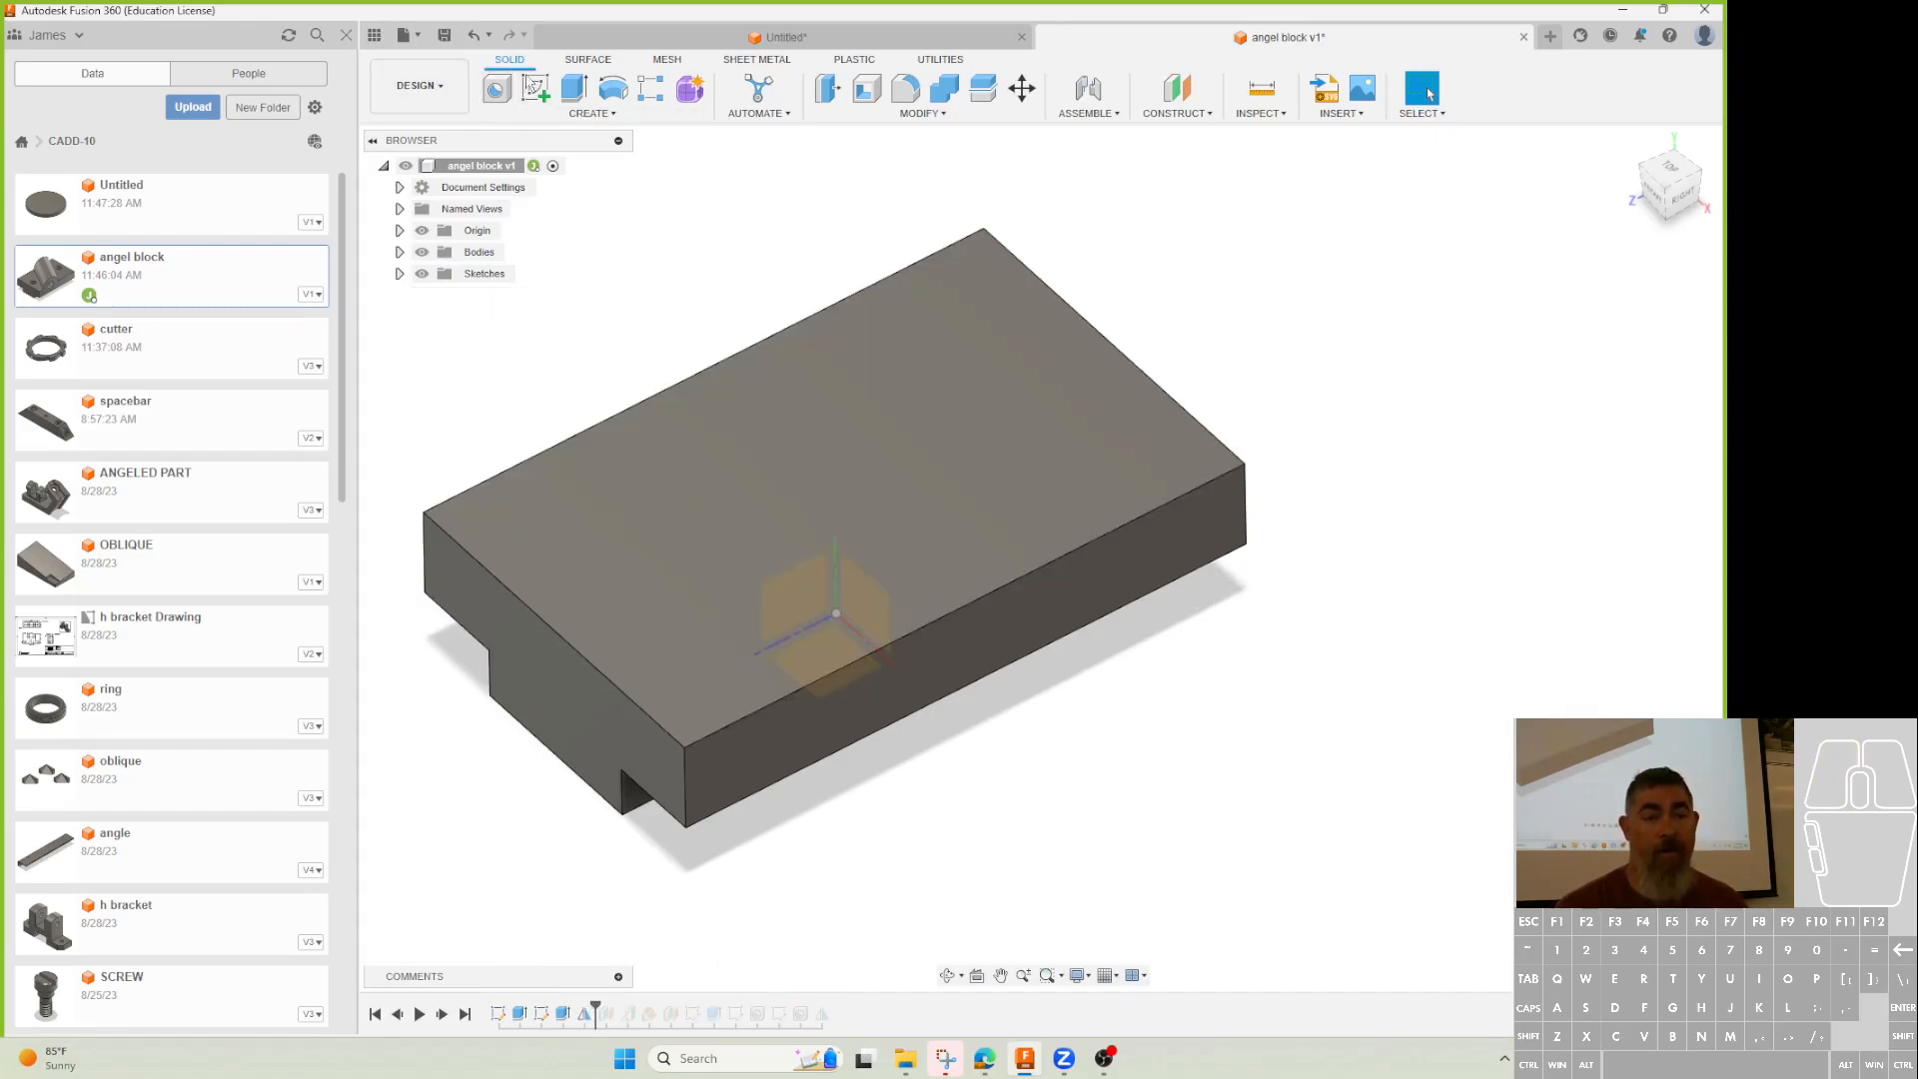
{"action": "left_click", "coordinate": [536, 89]}
{"action": "left_click", "coordinate": [735, 505]}
{"action": "key", "text": "l"}
{"action": "left_click", "coordinate": [629, 508]}
{"action": "left_click", "coordinate": [867, 388]}
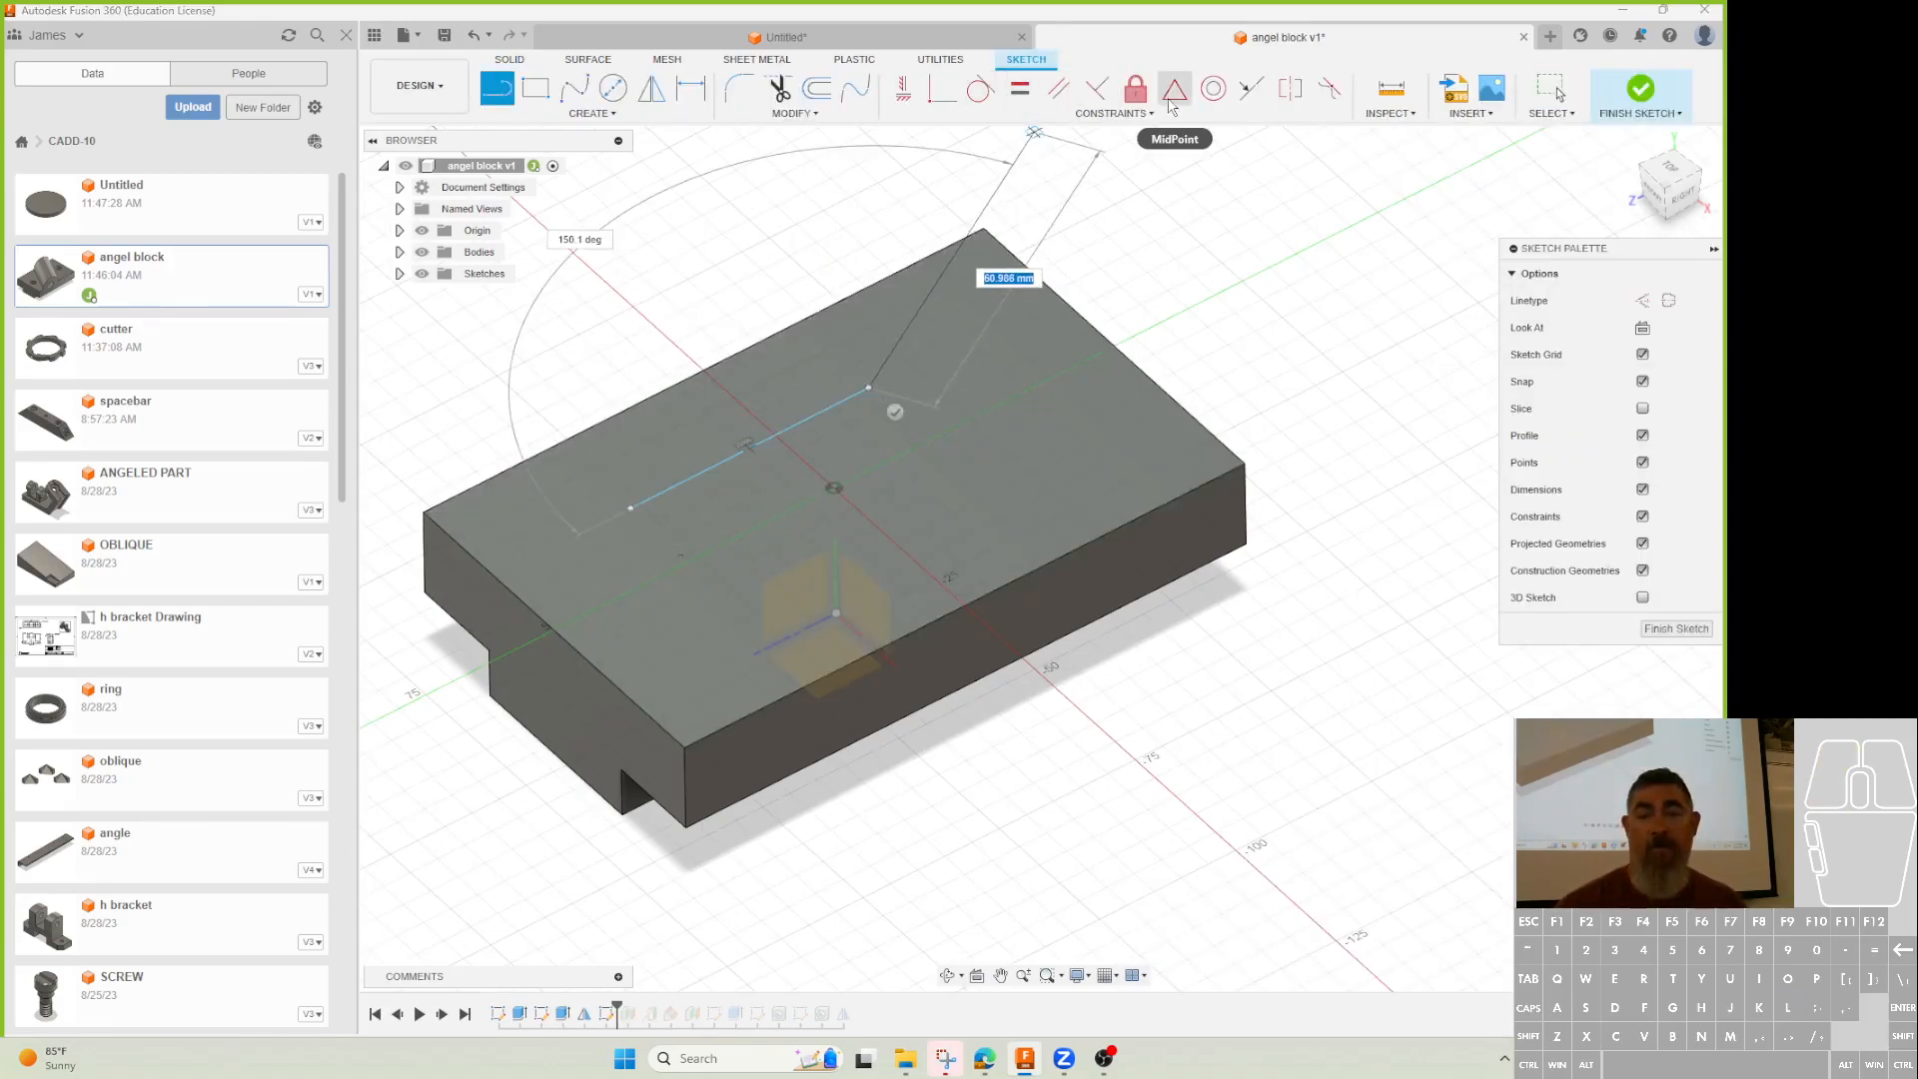
{"action": "left_click", "coordinate": [1174, 88]}
{"action": "left_click", "coordinate": [802, 428]}
{"action": "left_click", "coordinate": [834, 487]}
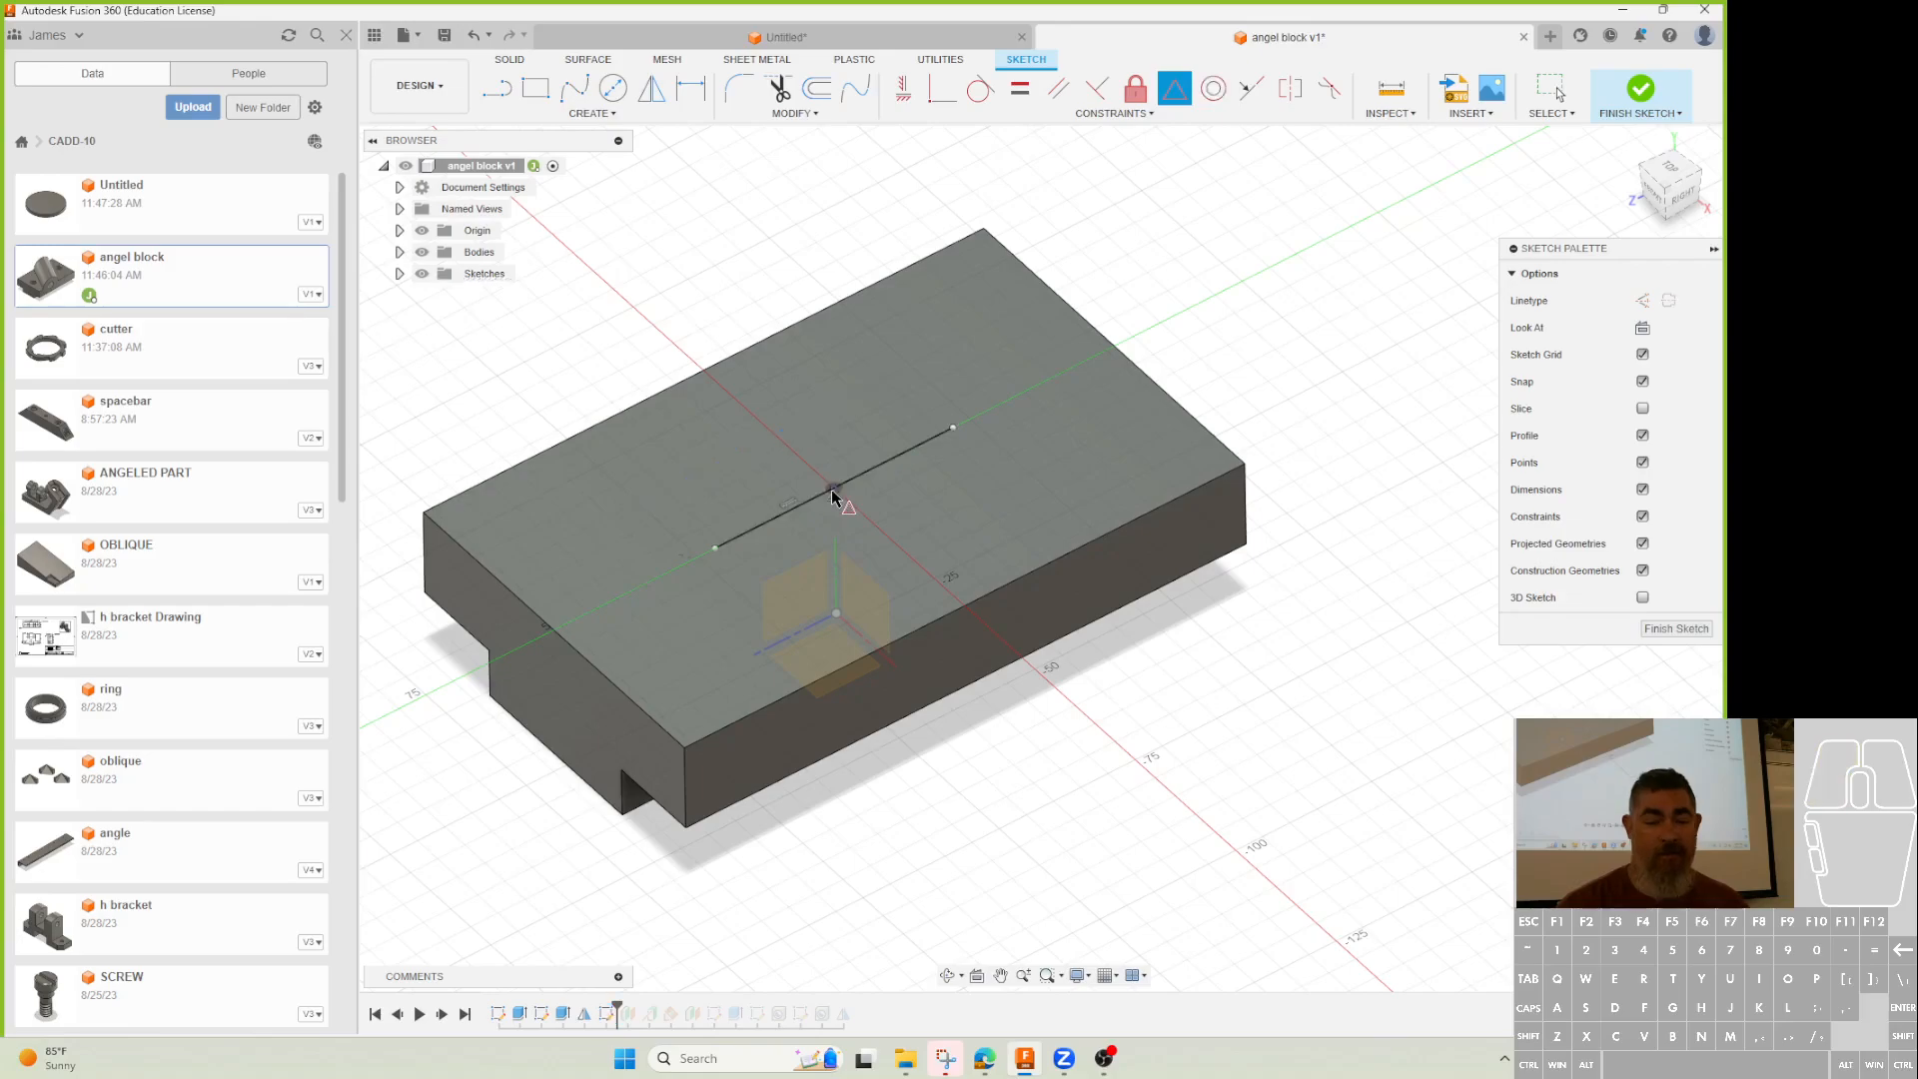
Dimension the line's end 14 mm from the block's short top edge and finish the sketch
{"action": "key", "text": "d"}
{"action": "left_click", "coordinate": [712, 545]}
{"action": "left_click", "coordinate": [578, 649]}
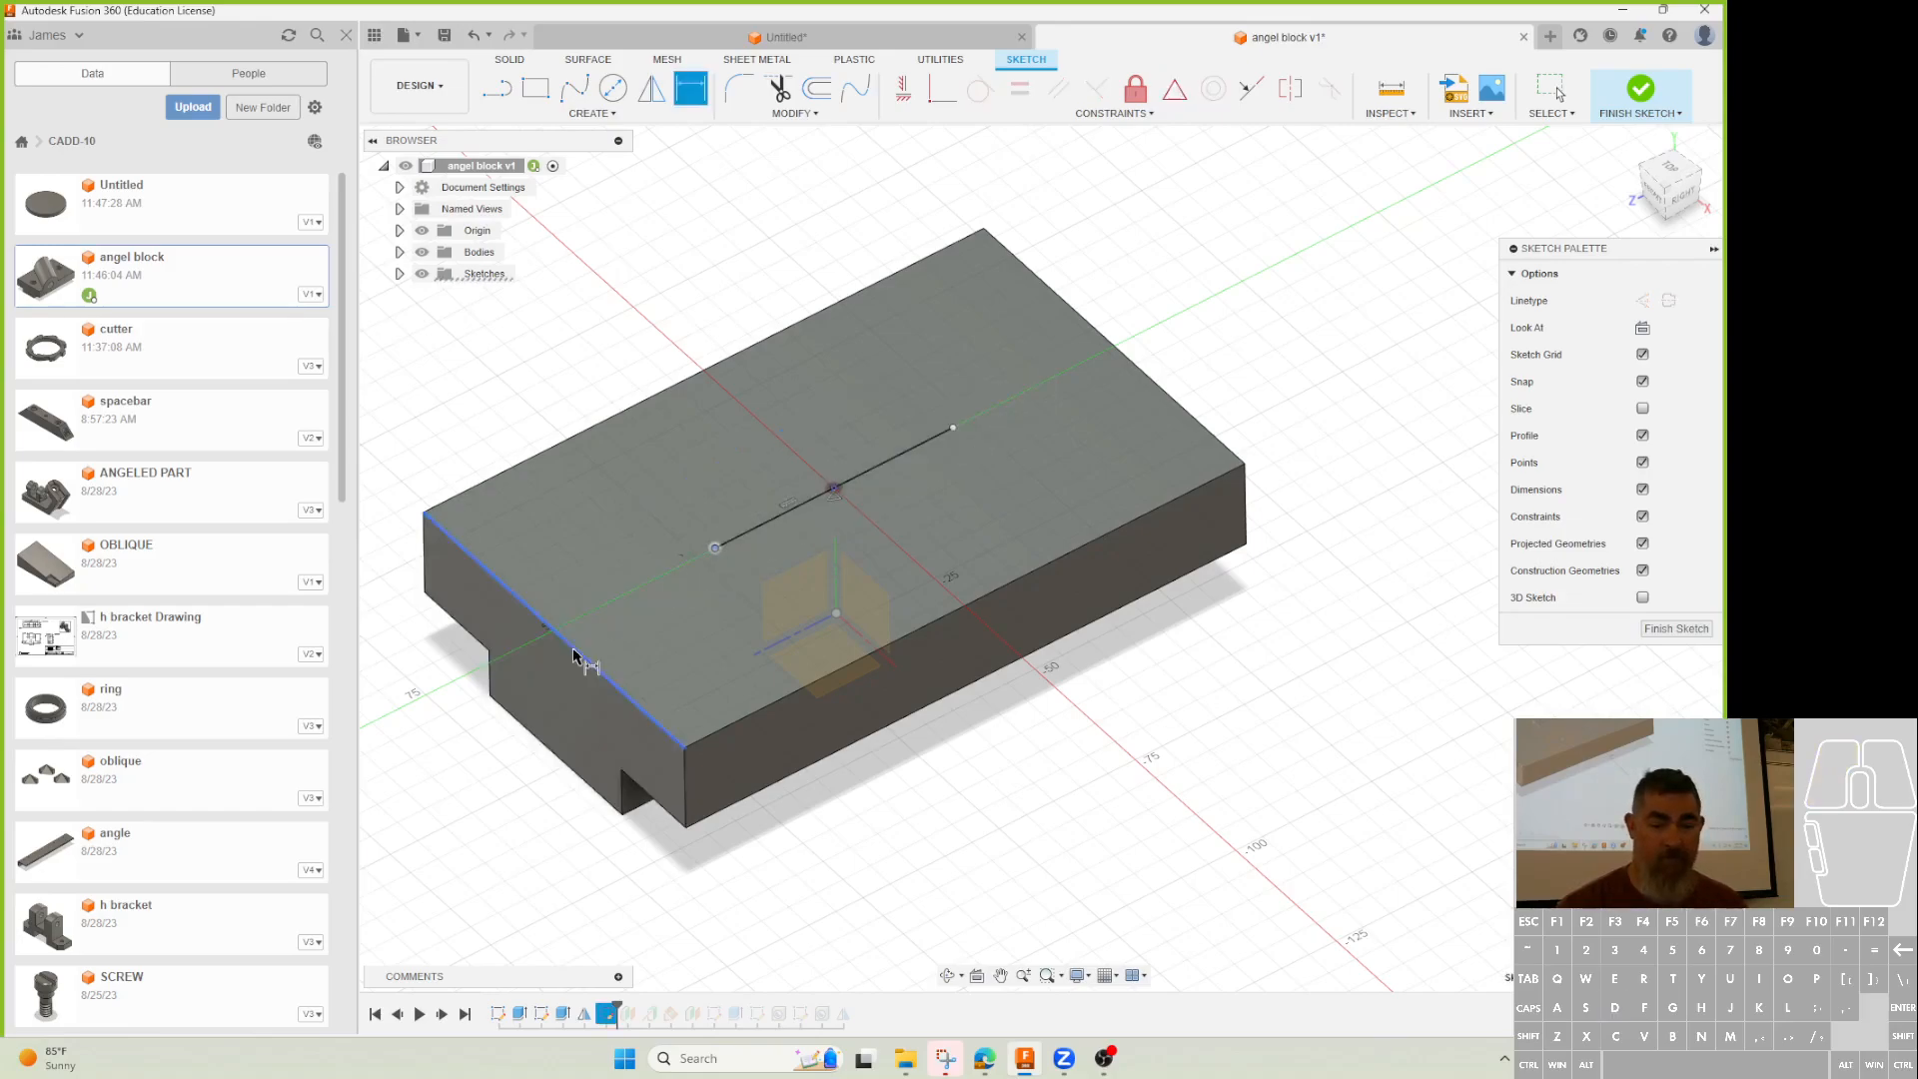
{"action": "left_click", "coordinate": [539, 404]}
{"action": "type", "text": "14"}
{"action": "key", "text": "Return"}
{"action": "scroll", "coordinate": [630, 410], "scroll_direction": "up", "scroll_amount": 4}
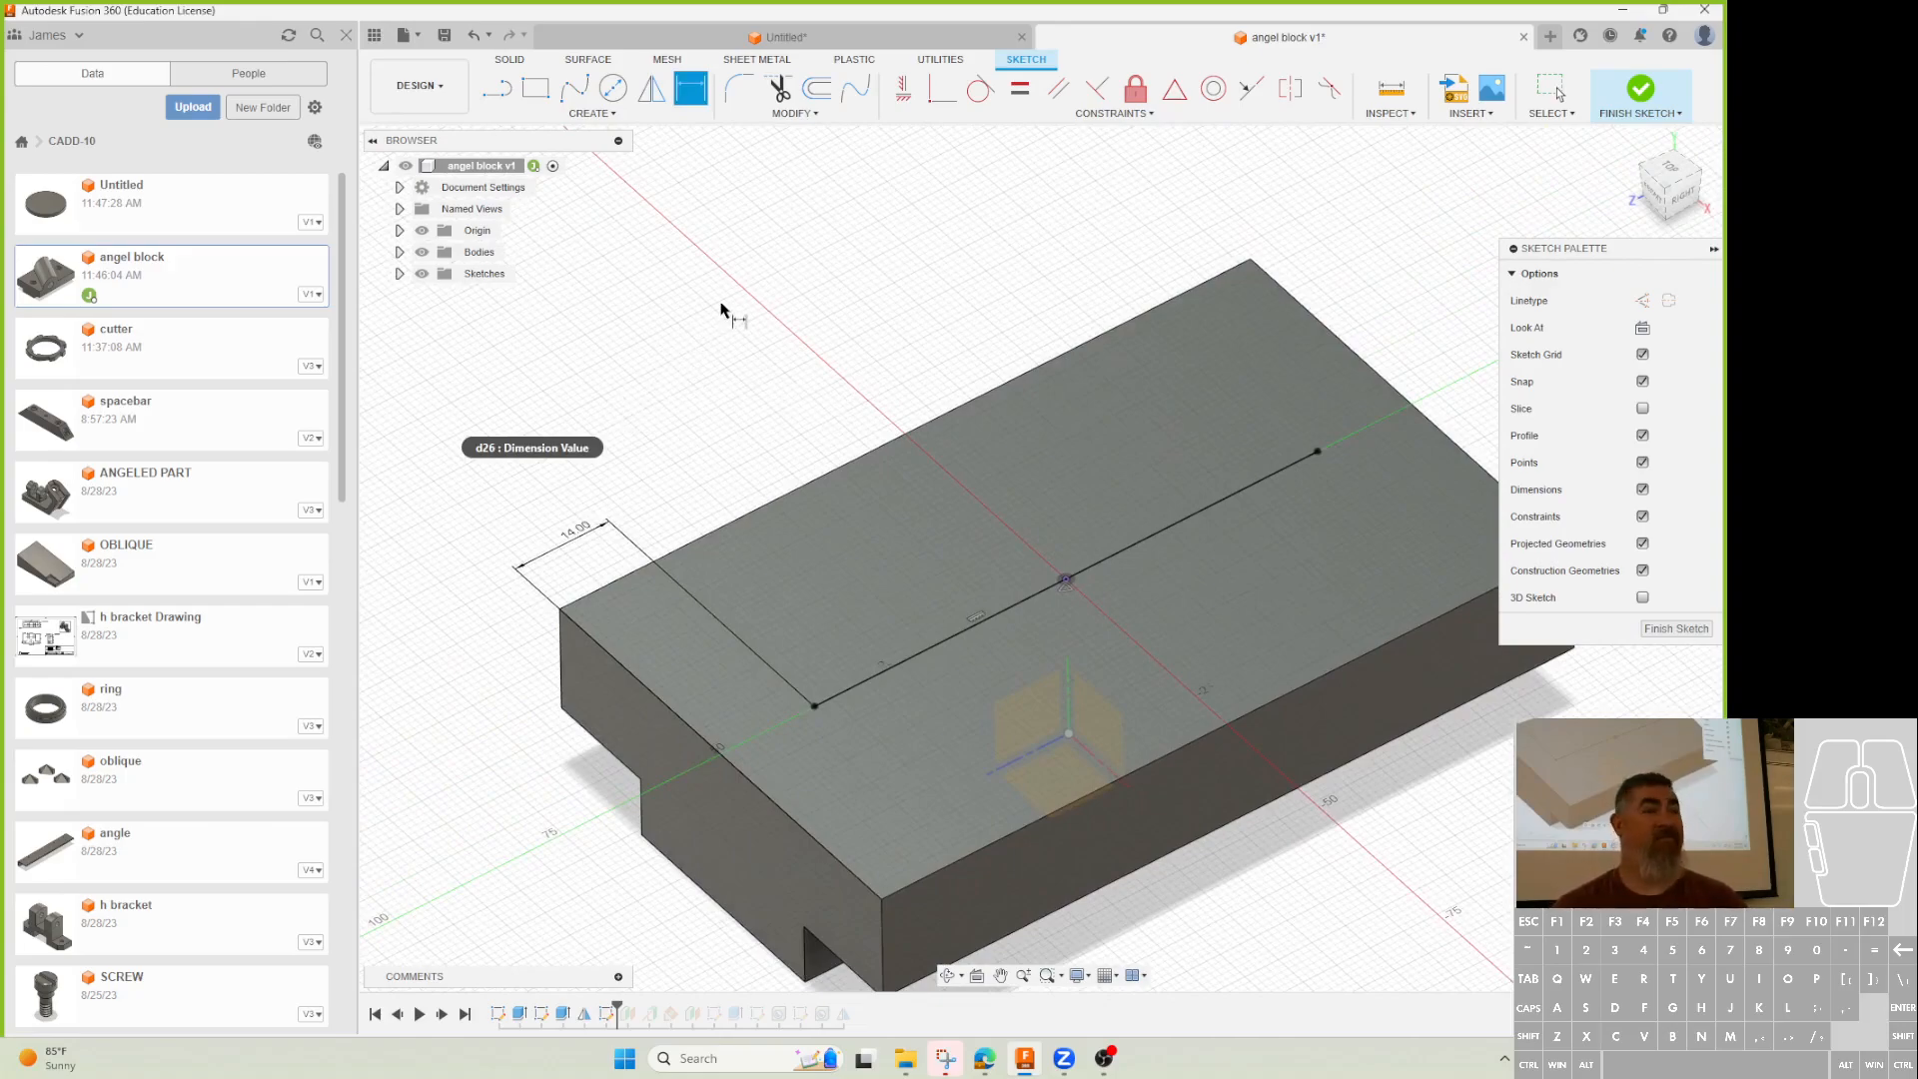
{"action": "left_click", "coordinate": [1606, 105]}
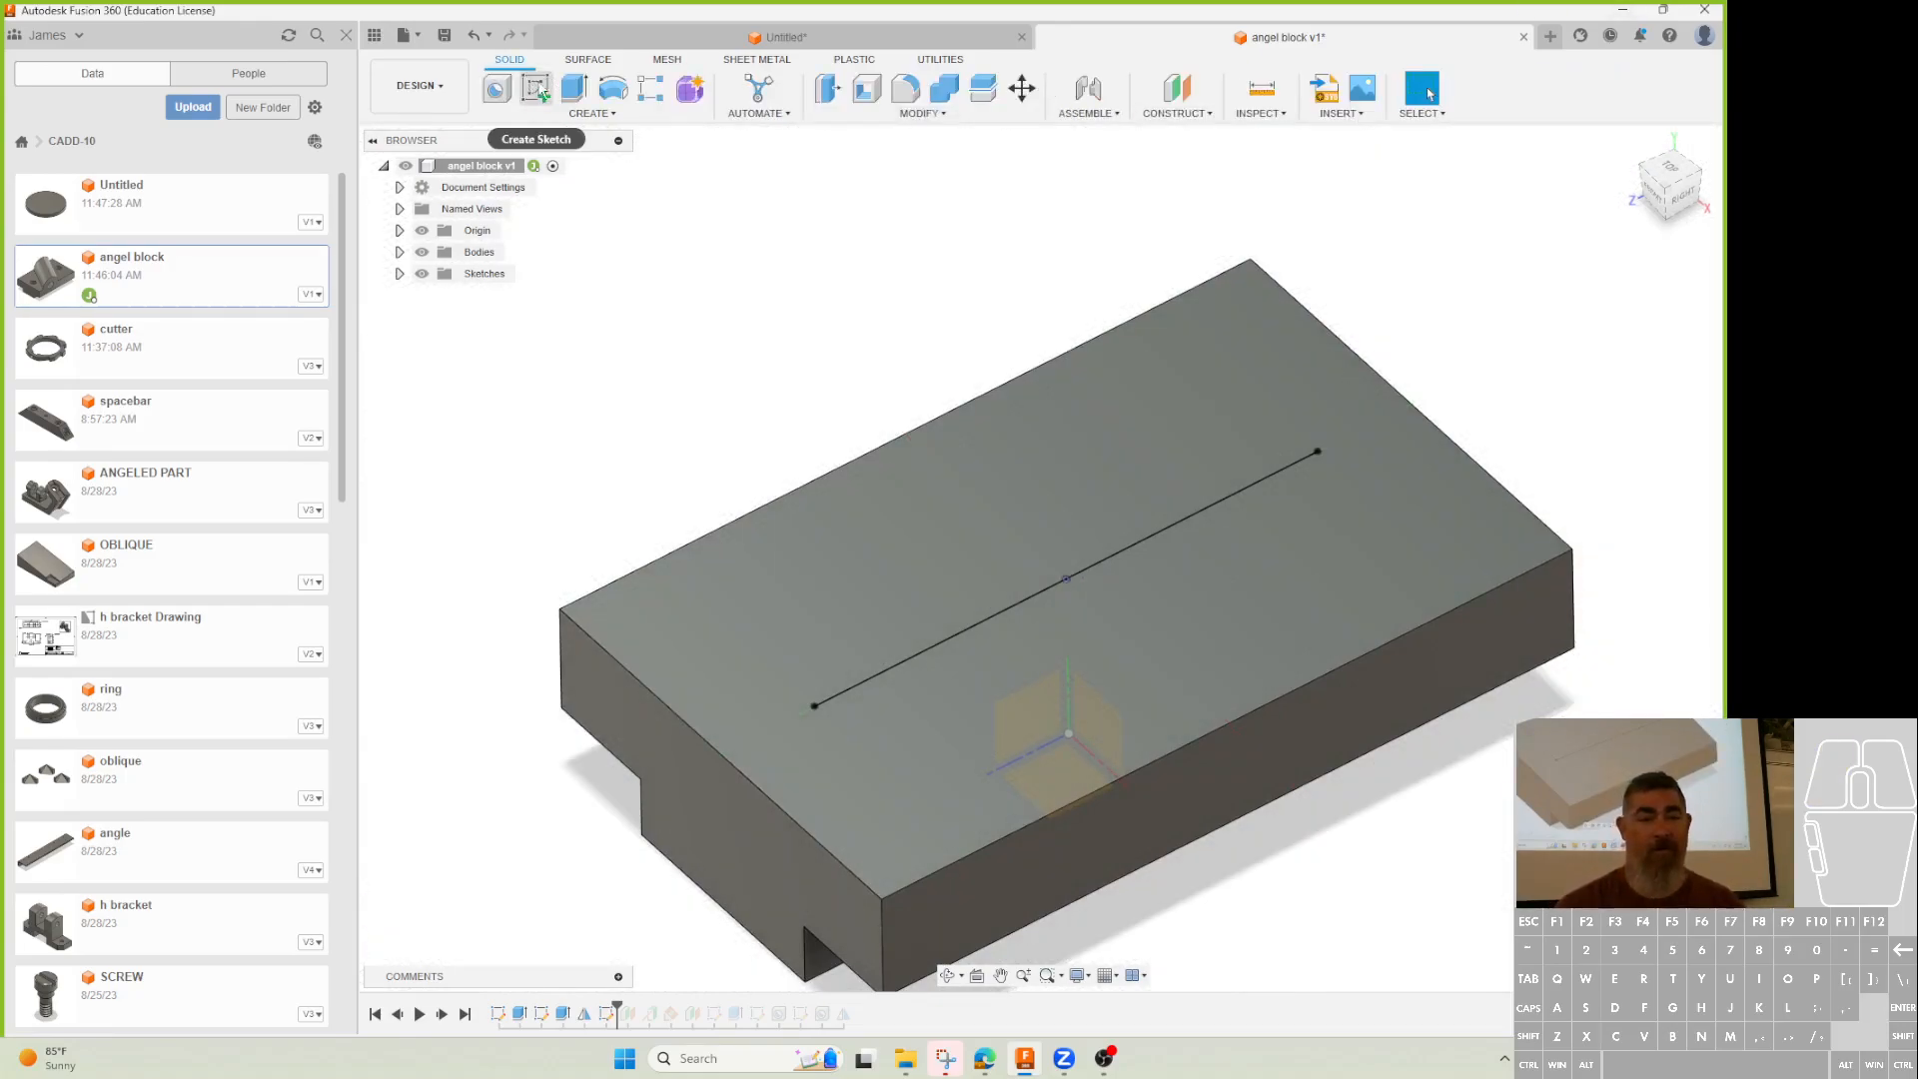
Try placing 13 mm holes 25 mm deep at the line's two endpoints, and discard them together with the sketch
{"action": "key", "text": "h"}
{"action": "left_click", "coordinate": [814, 704]}
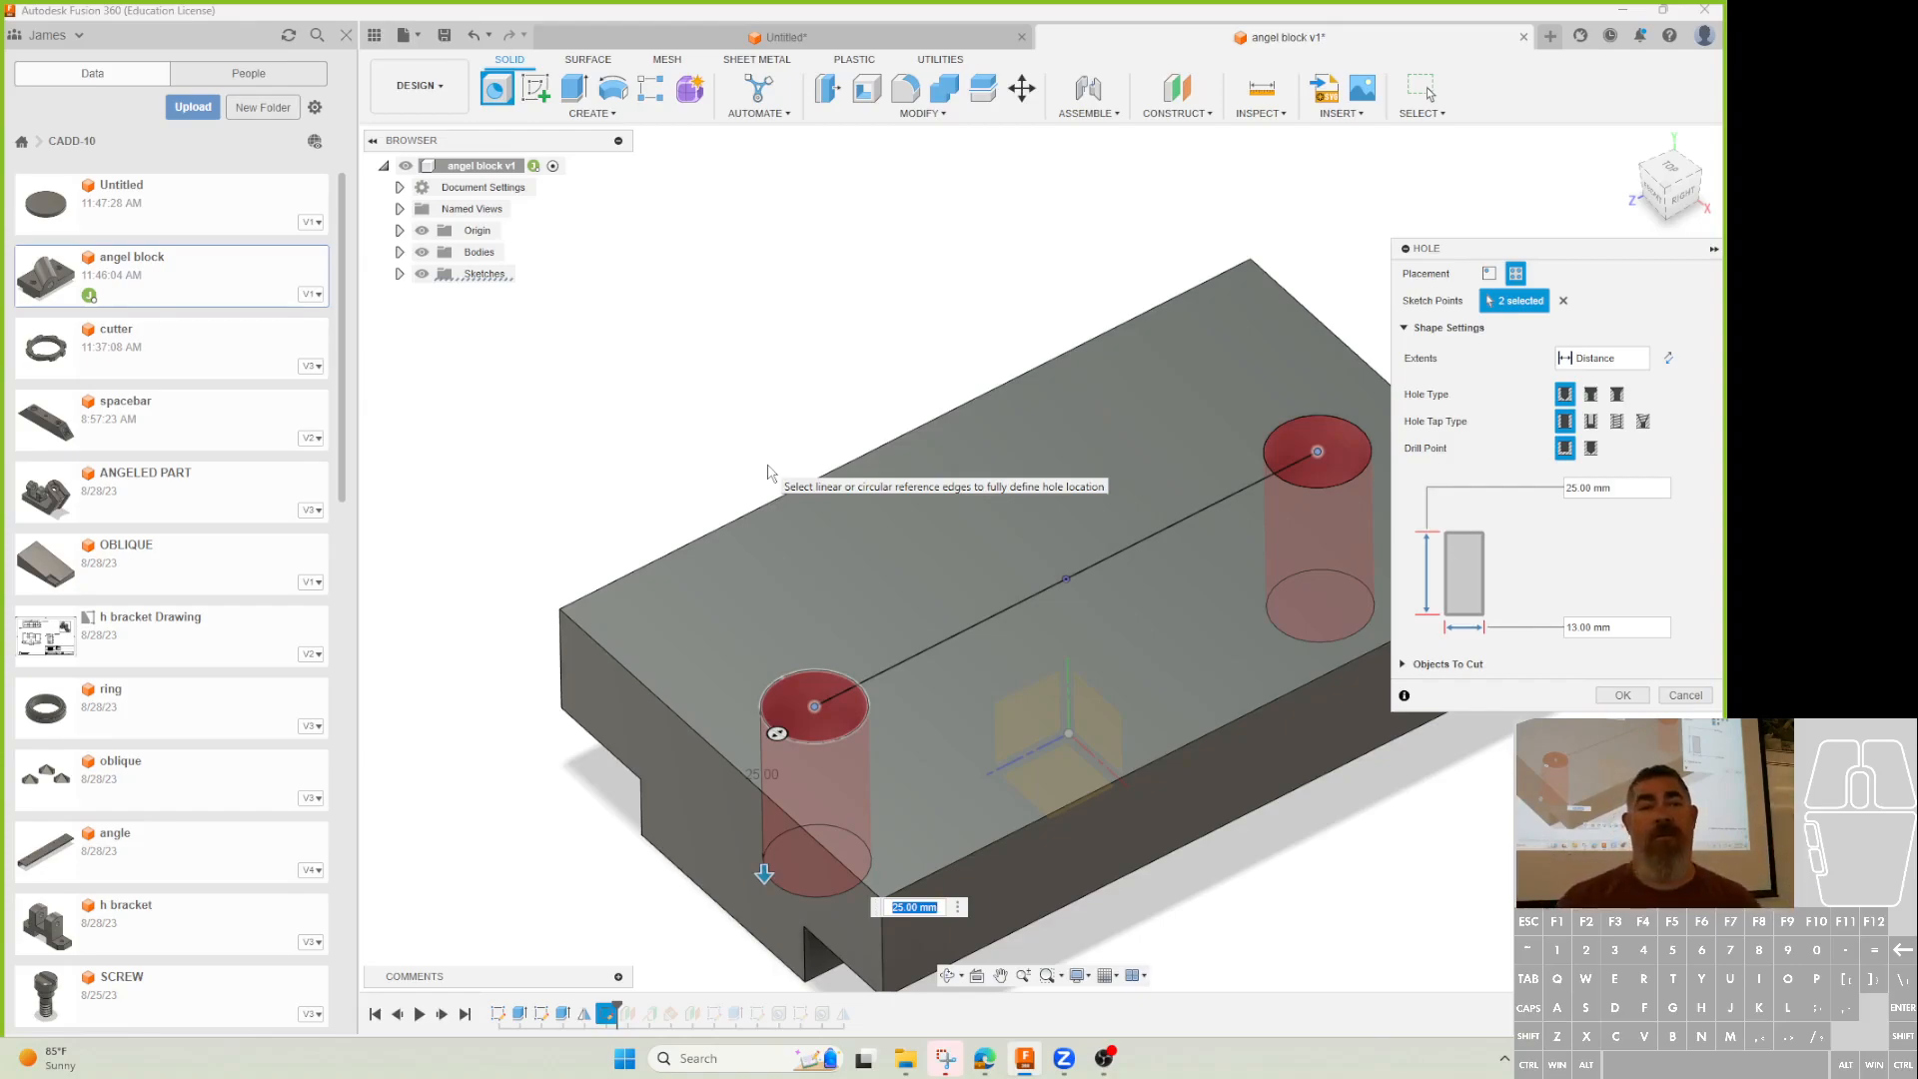
{"action": "key", "text": "Escape"}
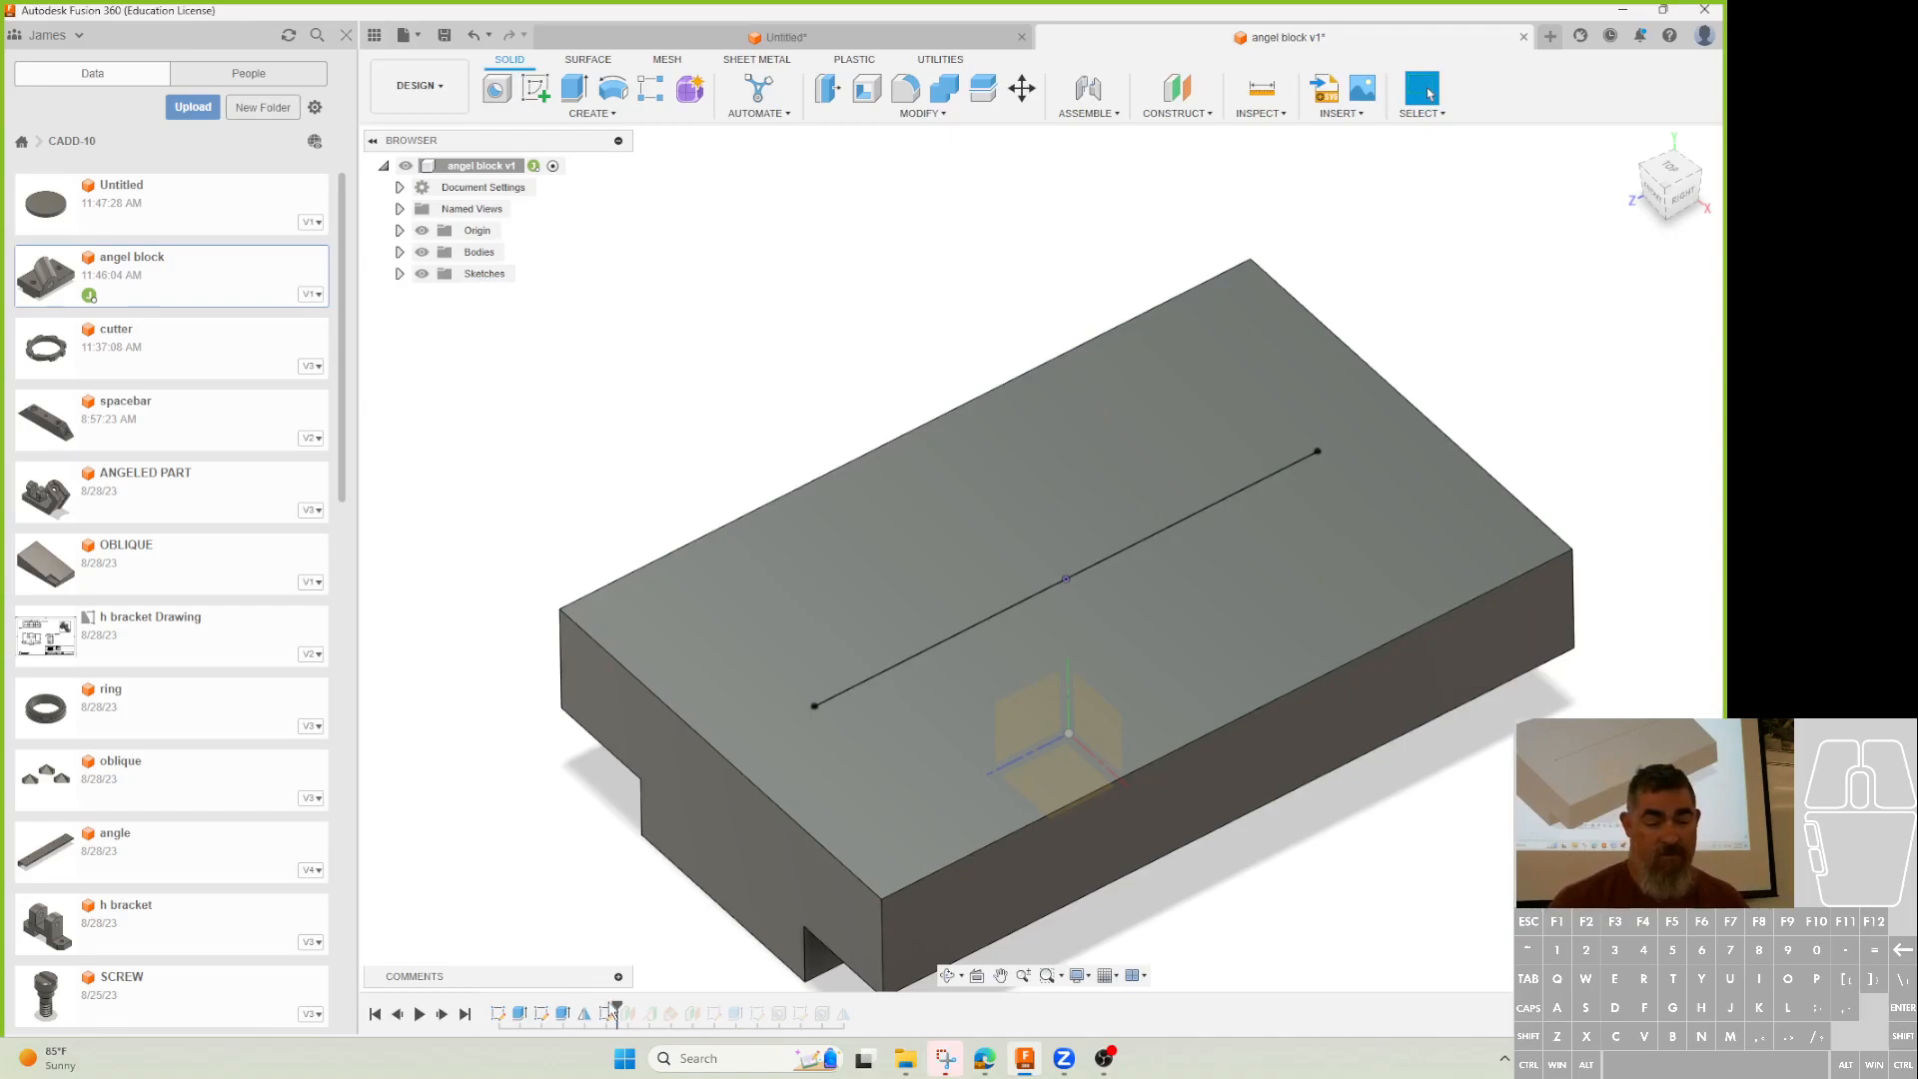
{"action": "left_click_drag", "start_coordinate": [616, 1009], "coordinate": [595, 1009]}
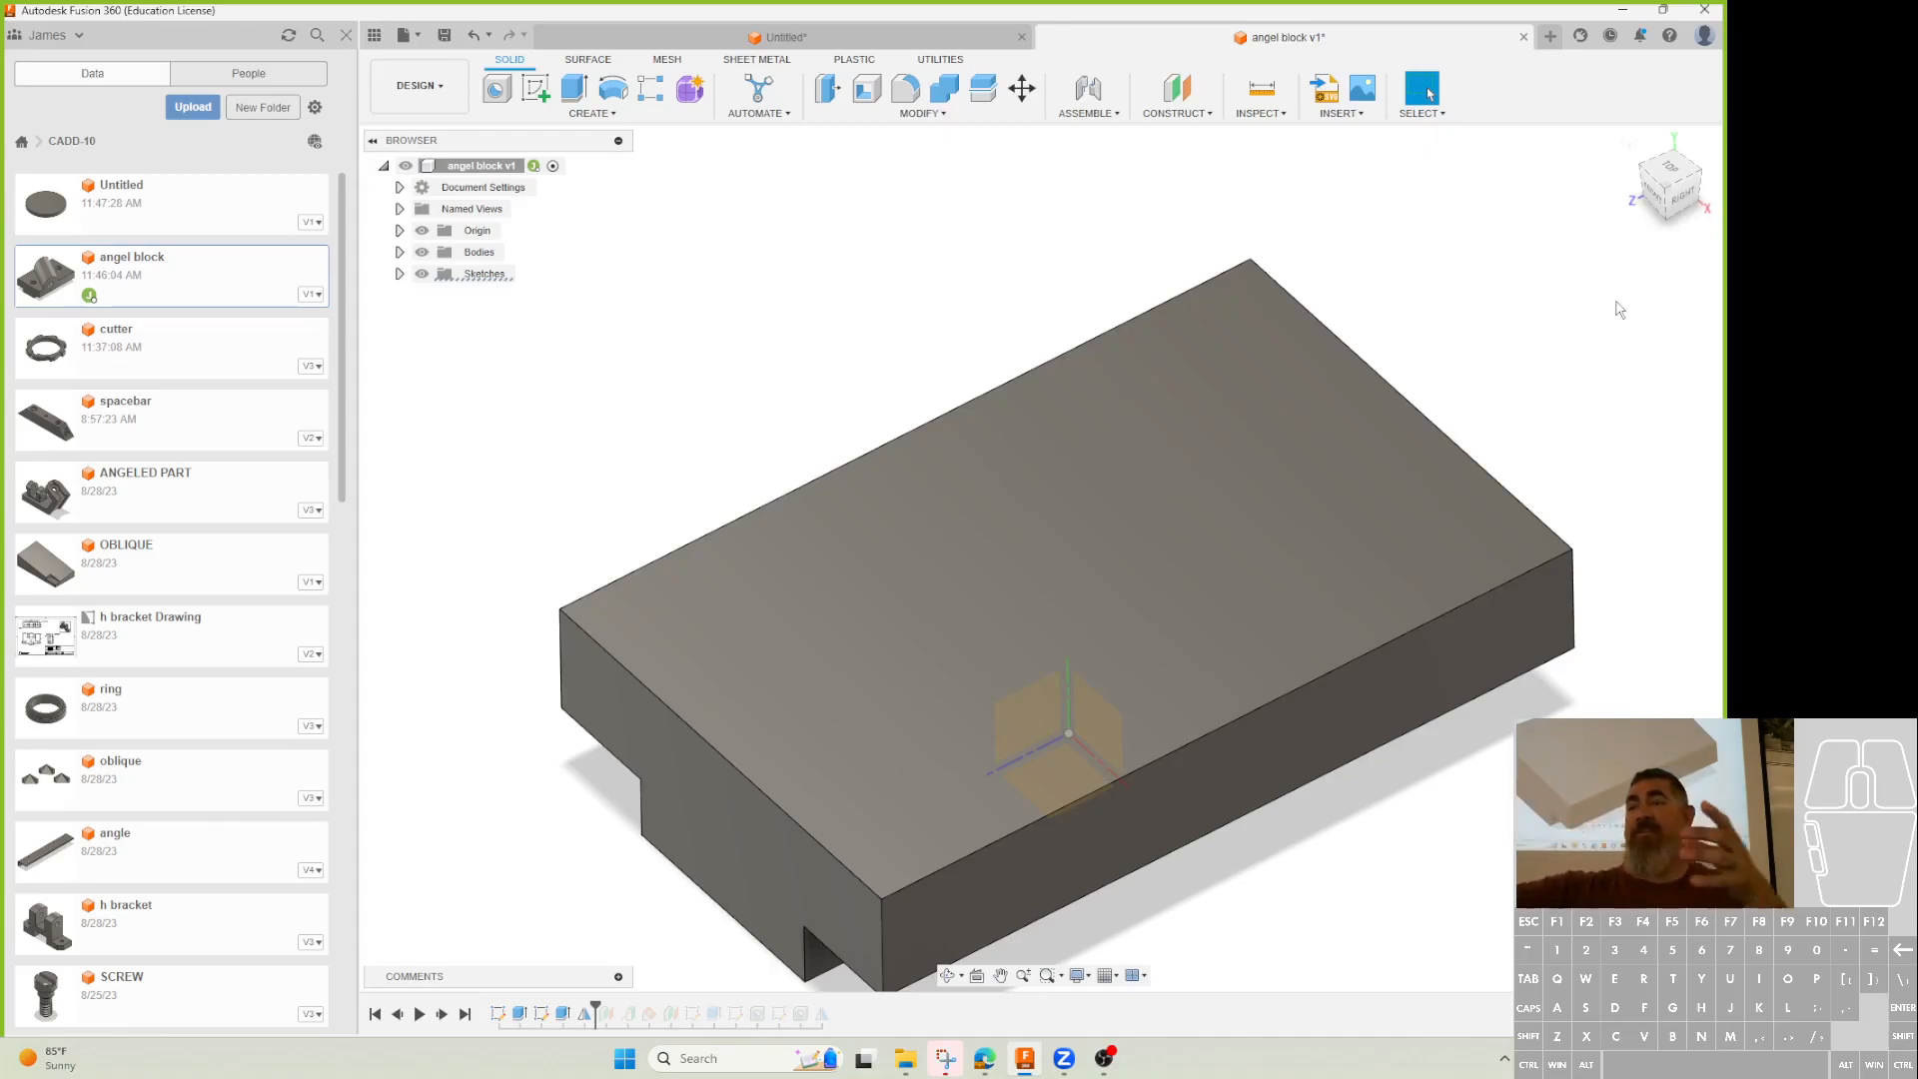
Return to the assignment page and start Procedure item 5 after "R13 holes"
{"action": "left_click", "coordinate": [1623, 10]}
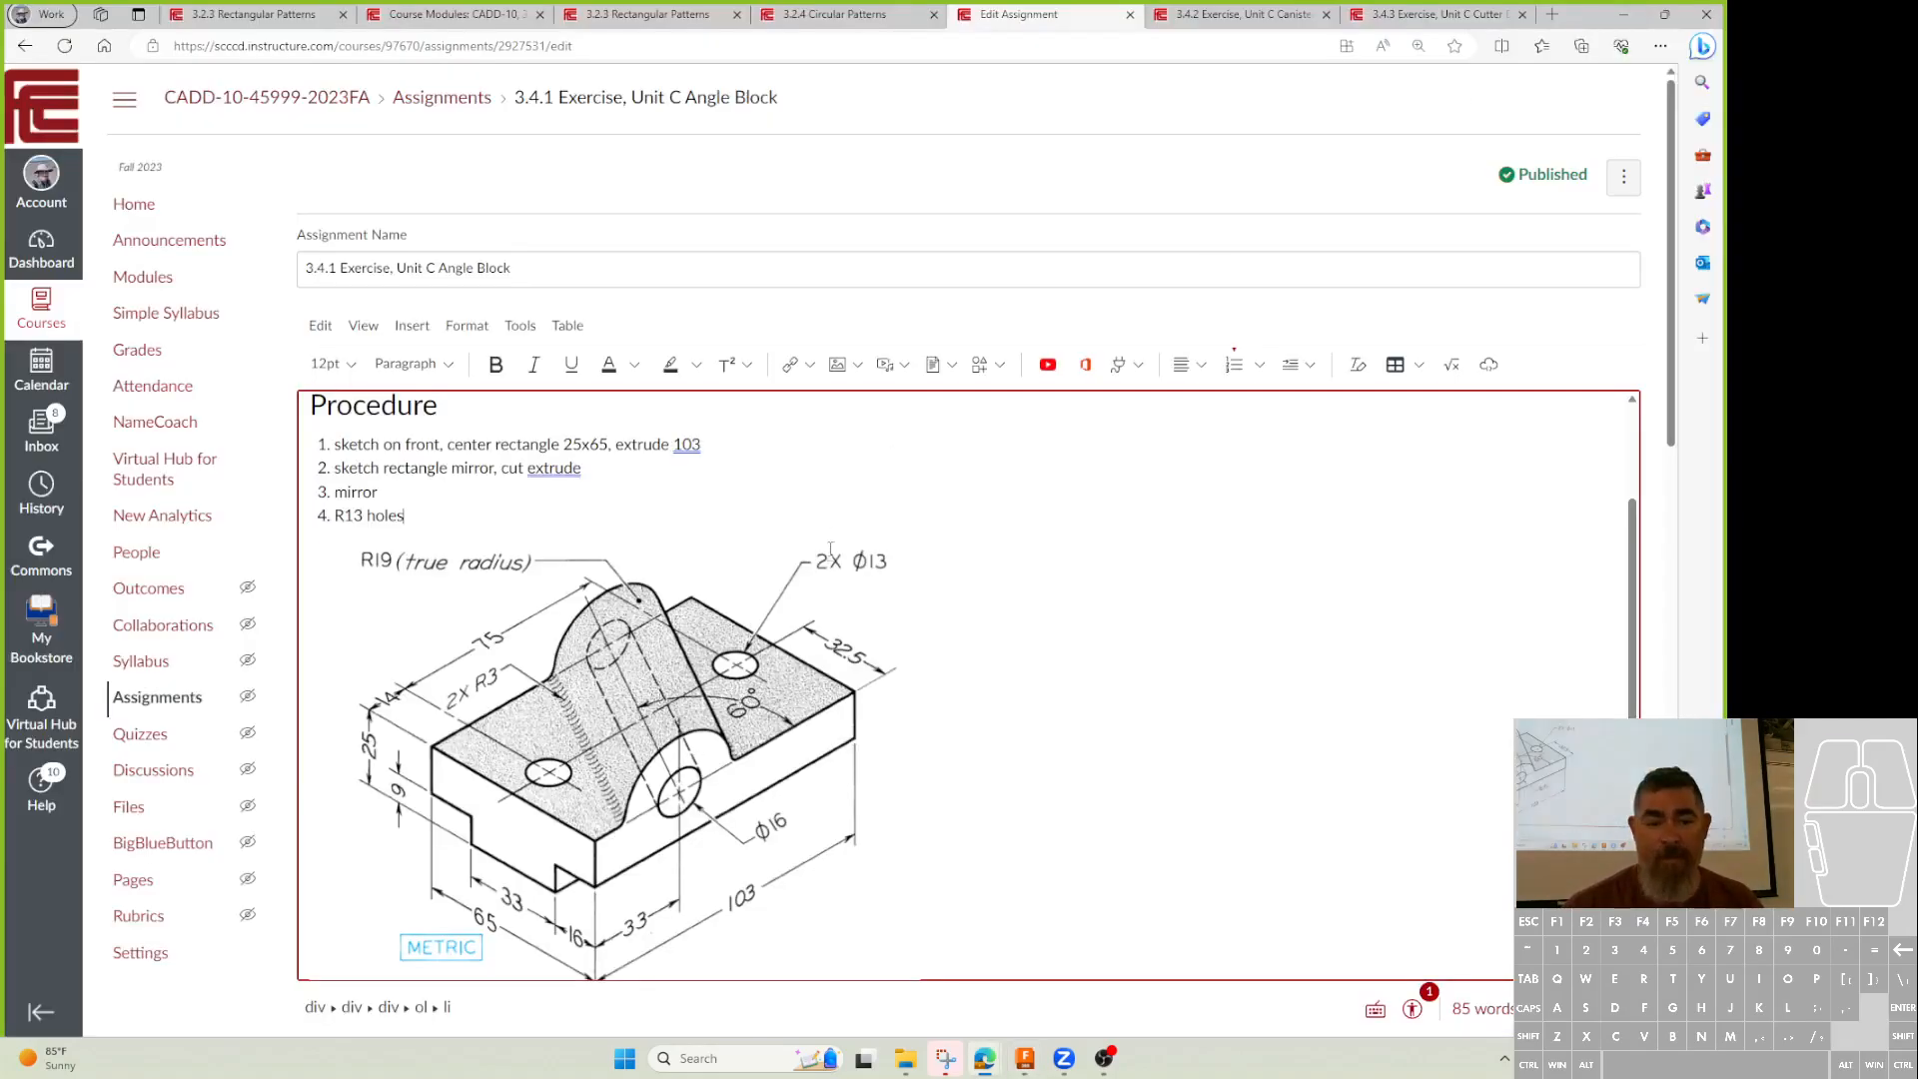
{"action": "left_click", "coordinate": [421, 512]}
{"action": "key", "text": "Return"}
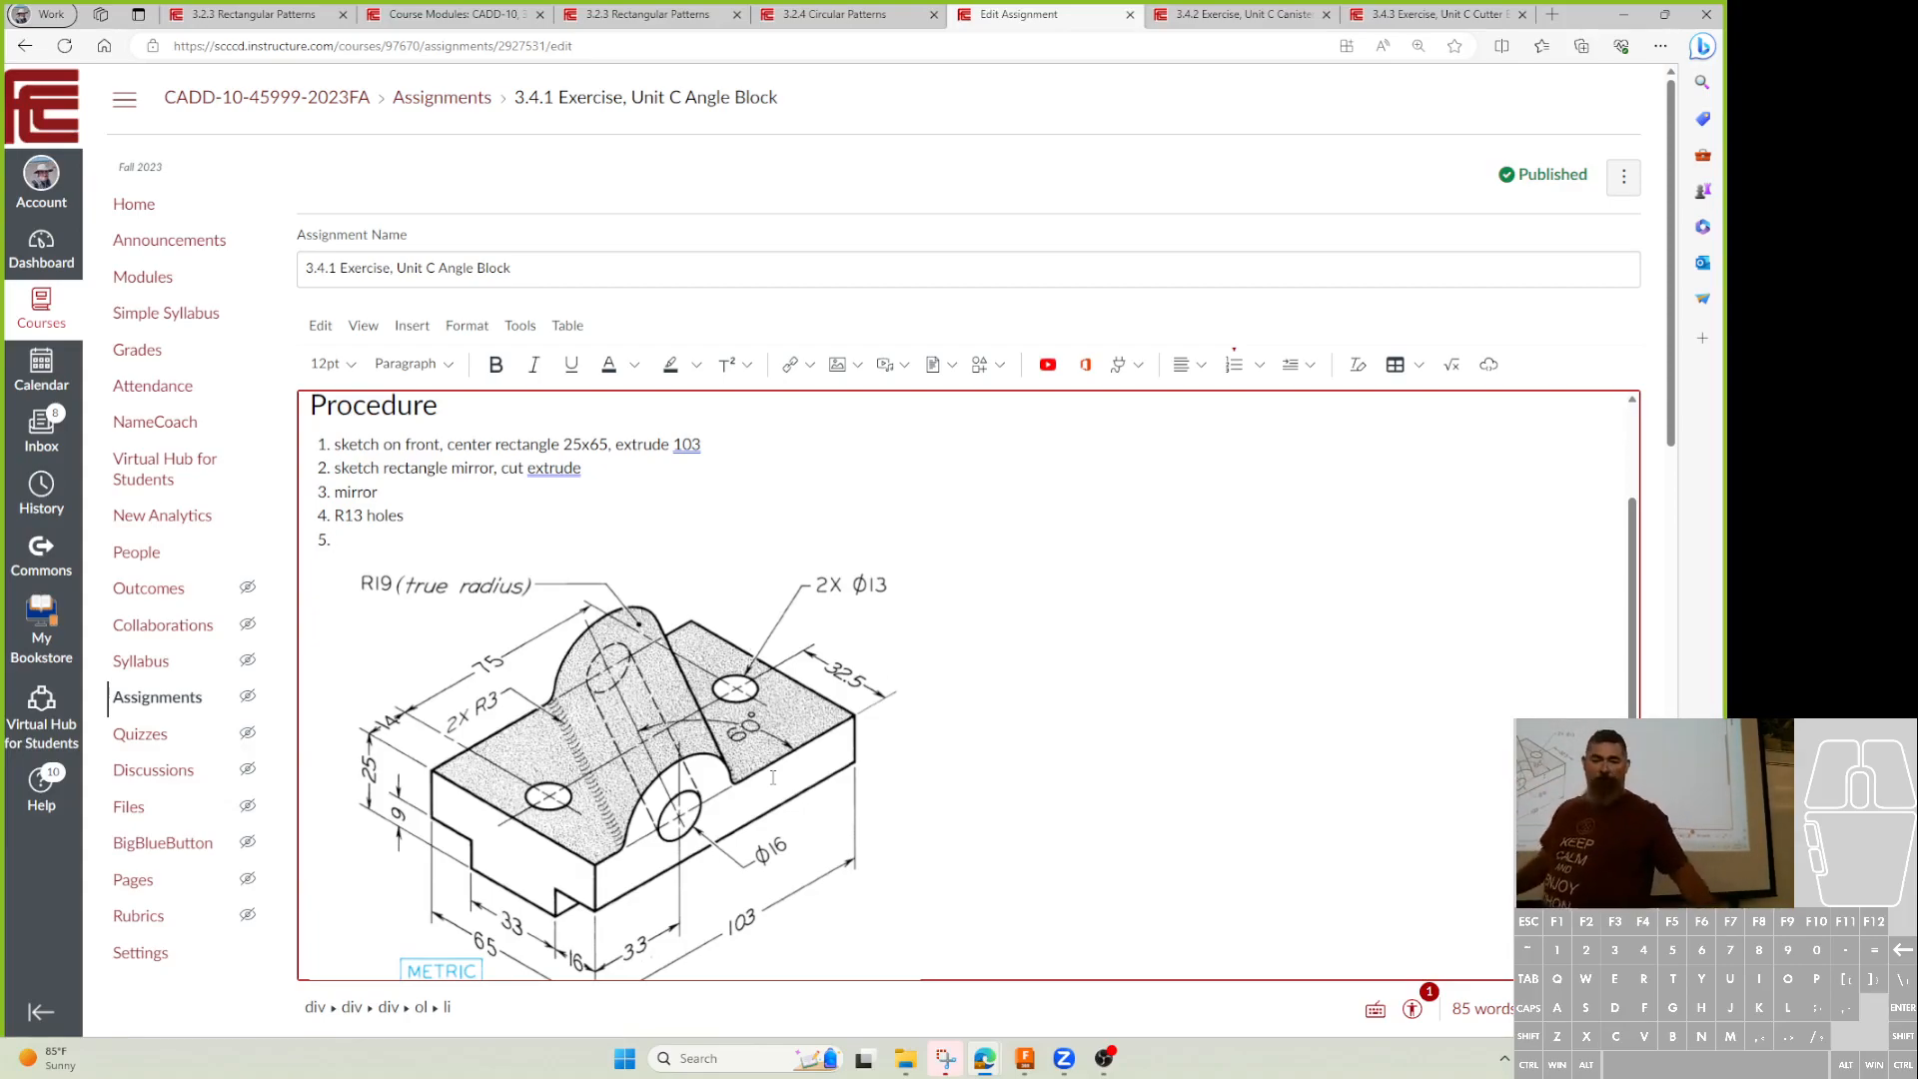
Switch to Fusion 360 and examine the angled boss's end arc from the right side and looking along the boss's axis
{"action": "left_click", "coordinate": [1023, 1057]}
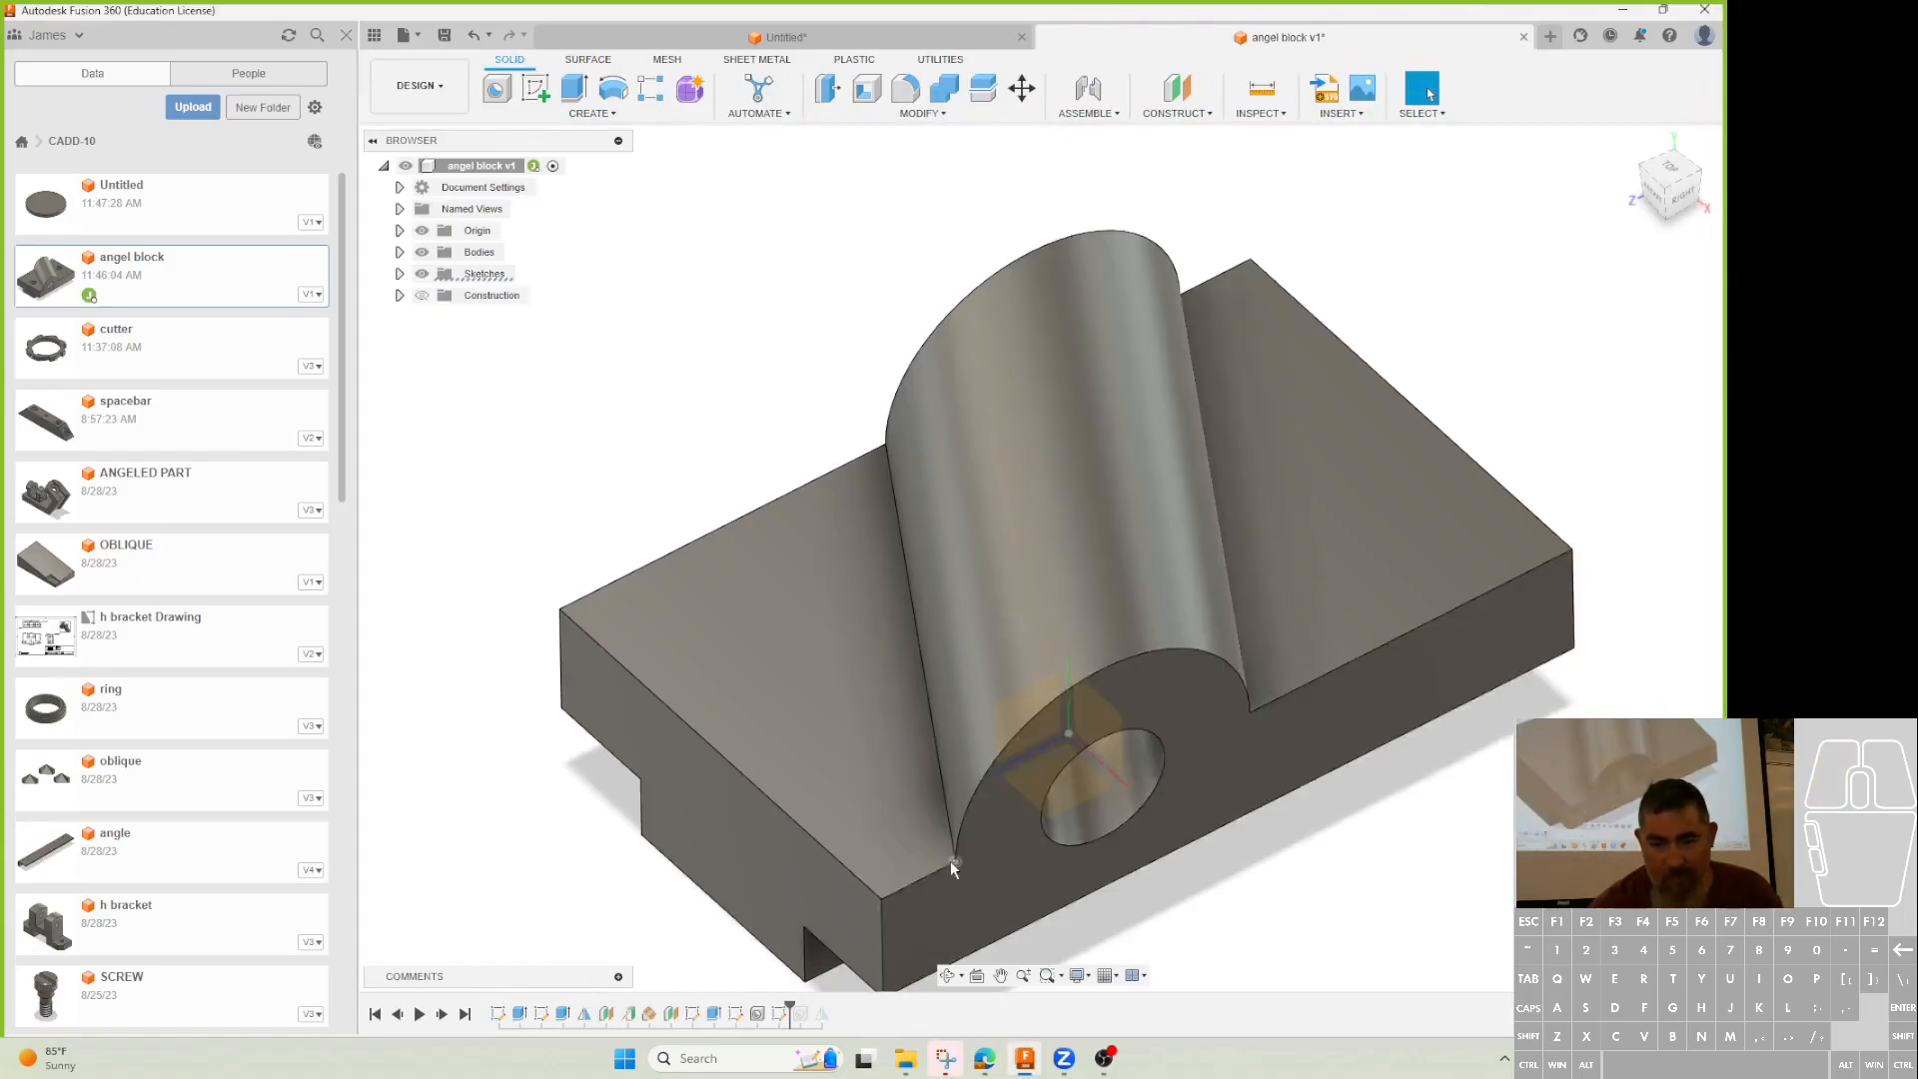
{"action": "left_click", "coordinate": [1103, 675]}
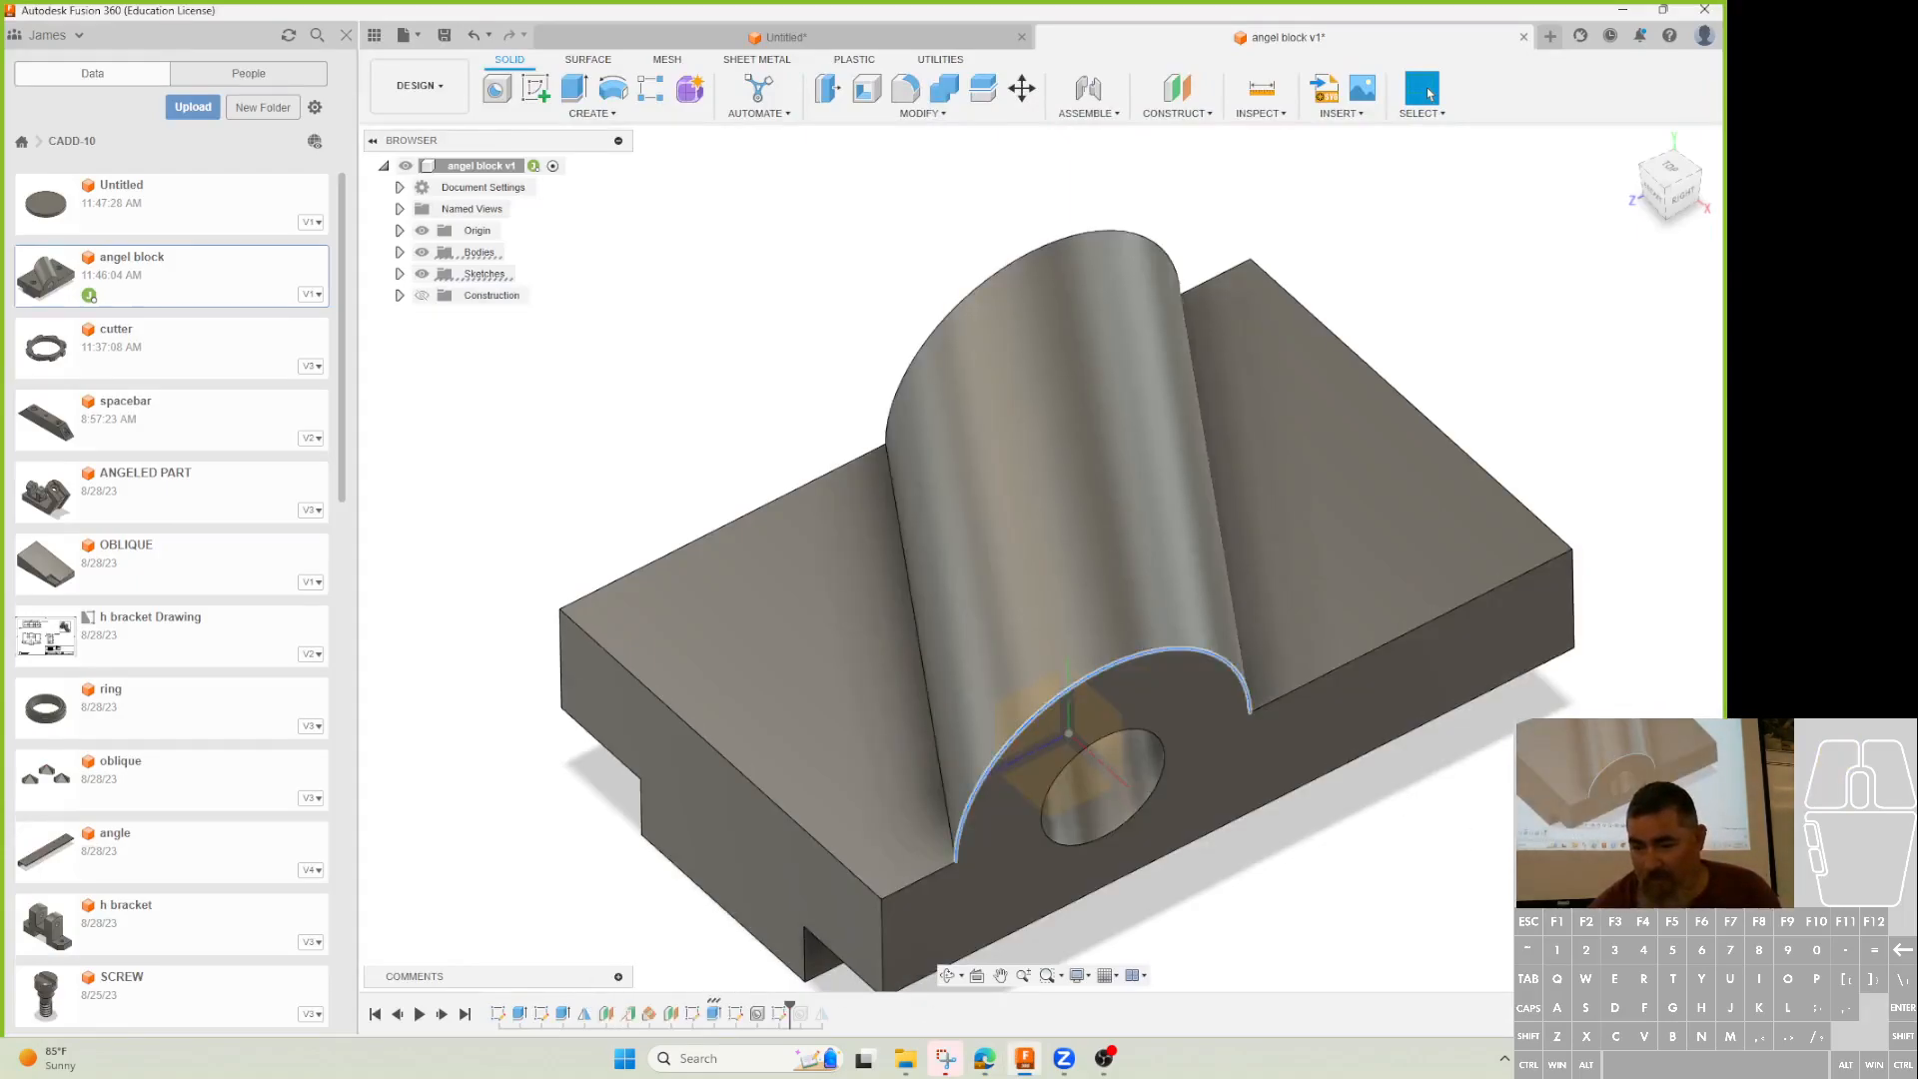
{"action": "middle_click_drag", "start_coordinate": [1413, 855], "coordinate": [1445, 665], "text": "shift"}
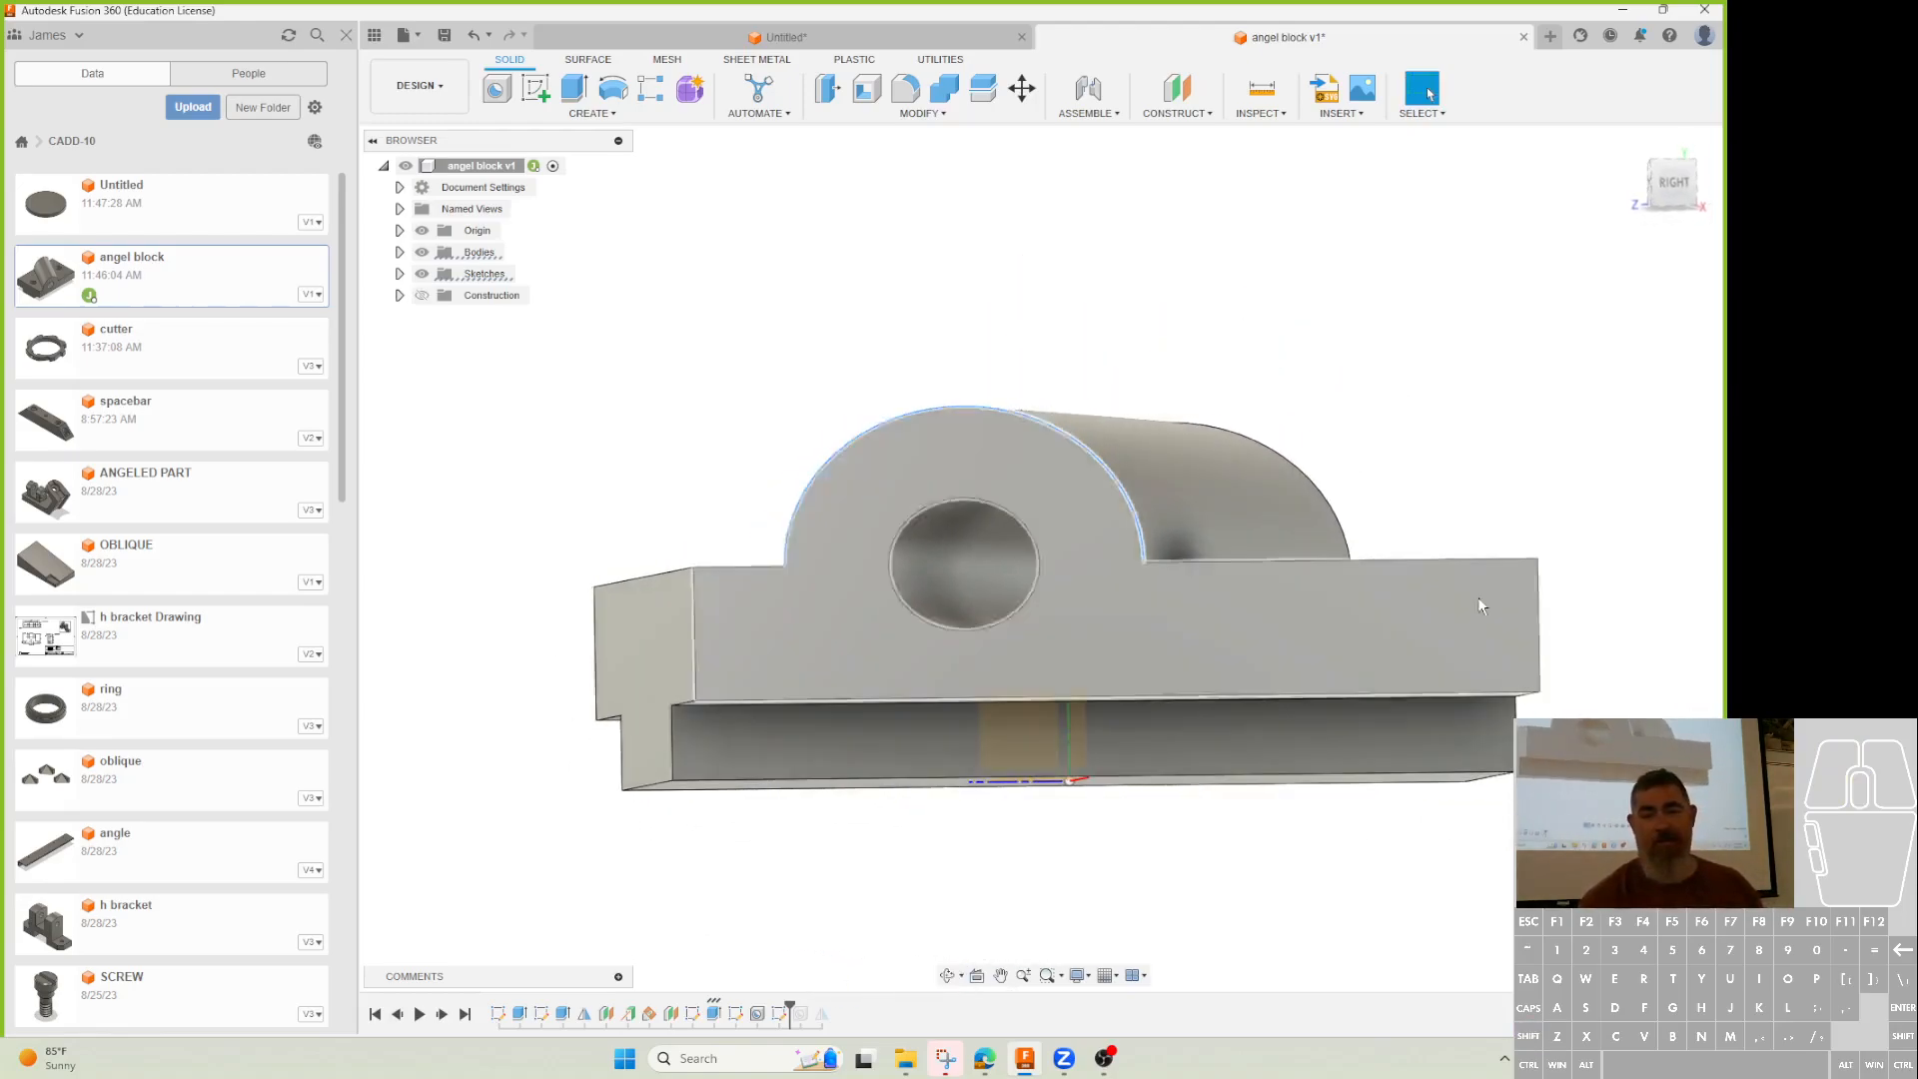
{"action": "left_click", "coordinate": [1672, 183]}
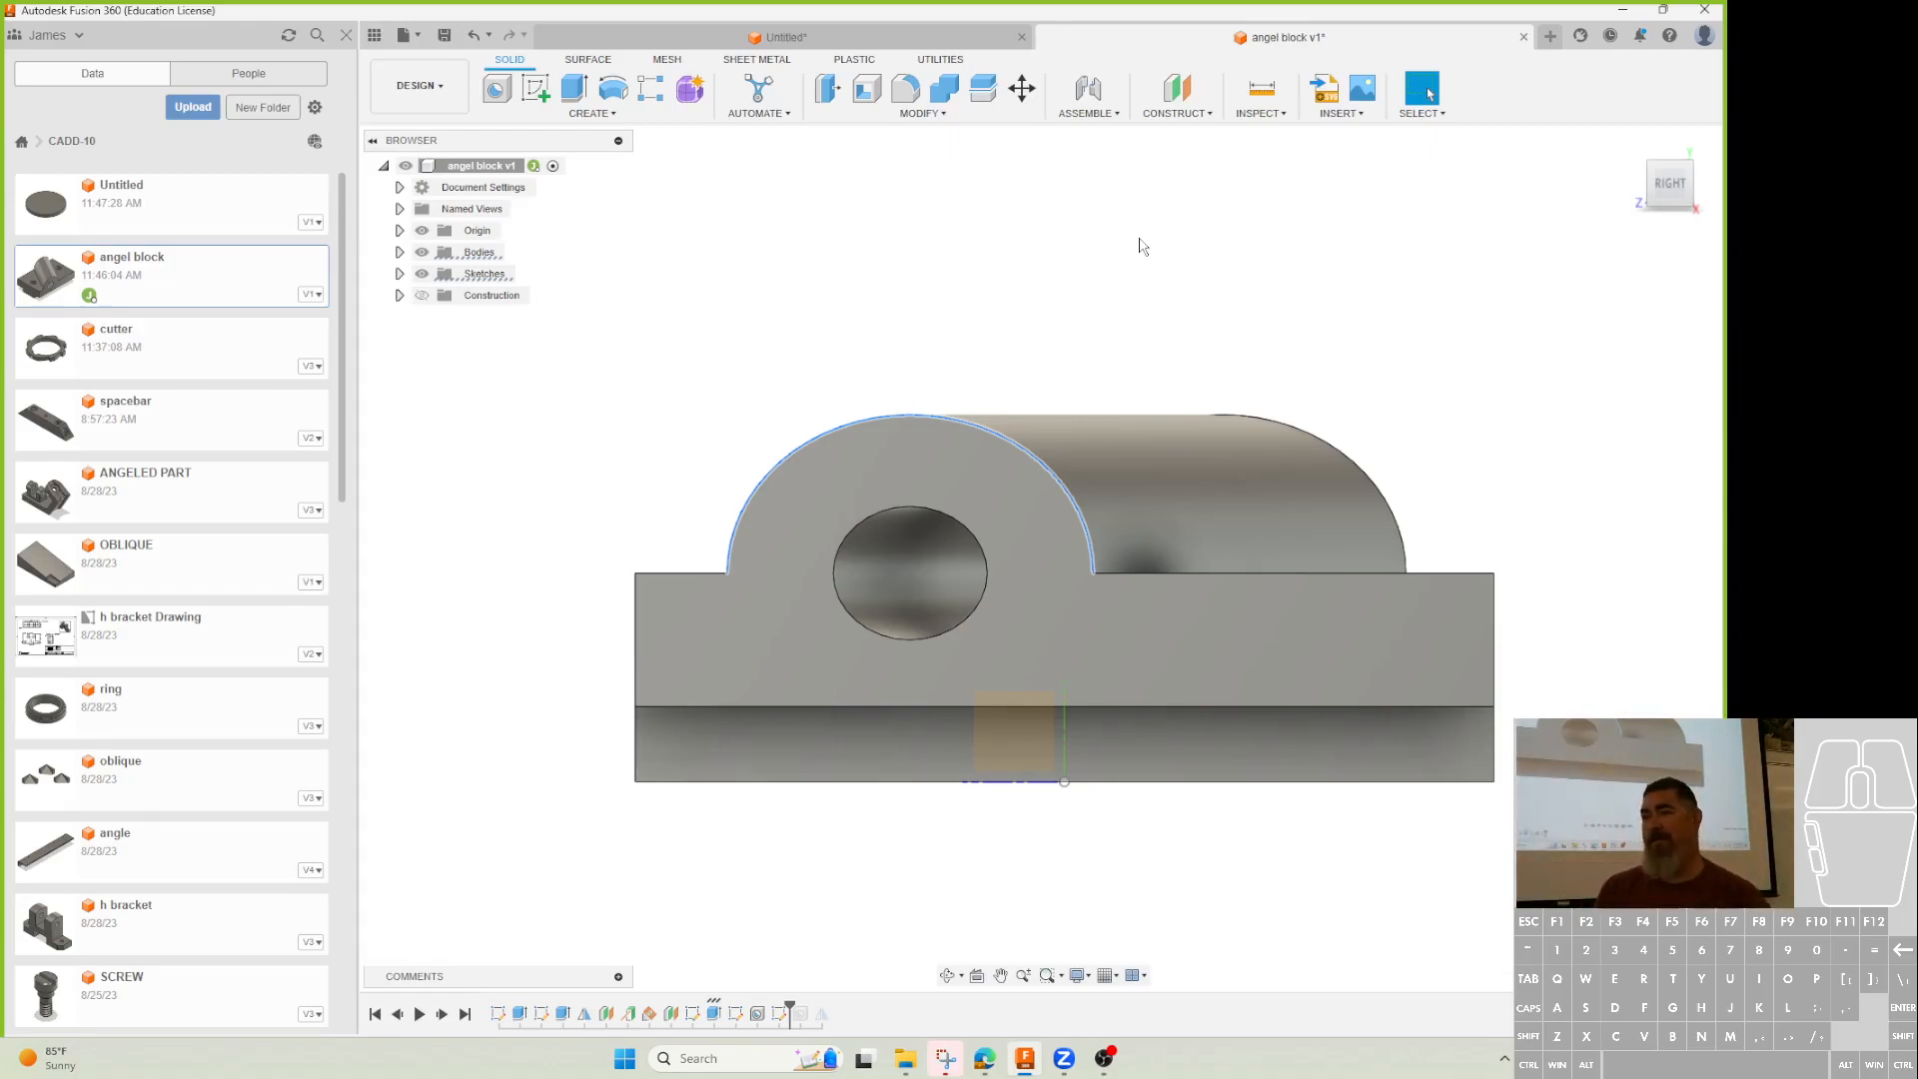
{"action": "left_click", "coordinate": [1120, 448]}
{"action": "middle_click_drag", "start_coordinate": [1032, 336], "coordinate": [1081, 337], "text": "shift"}
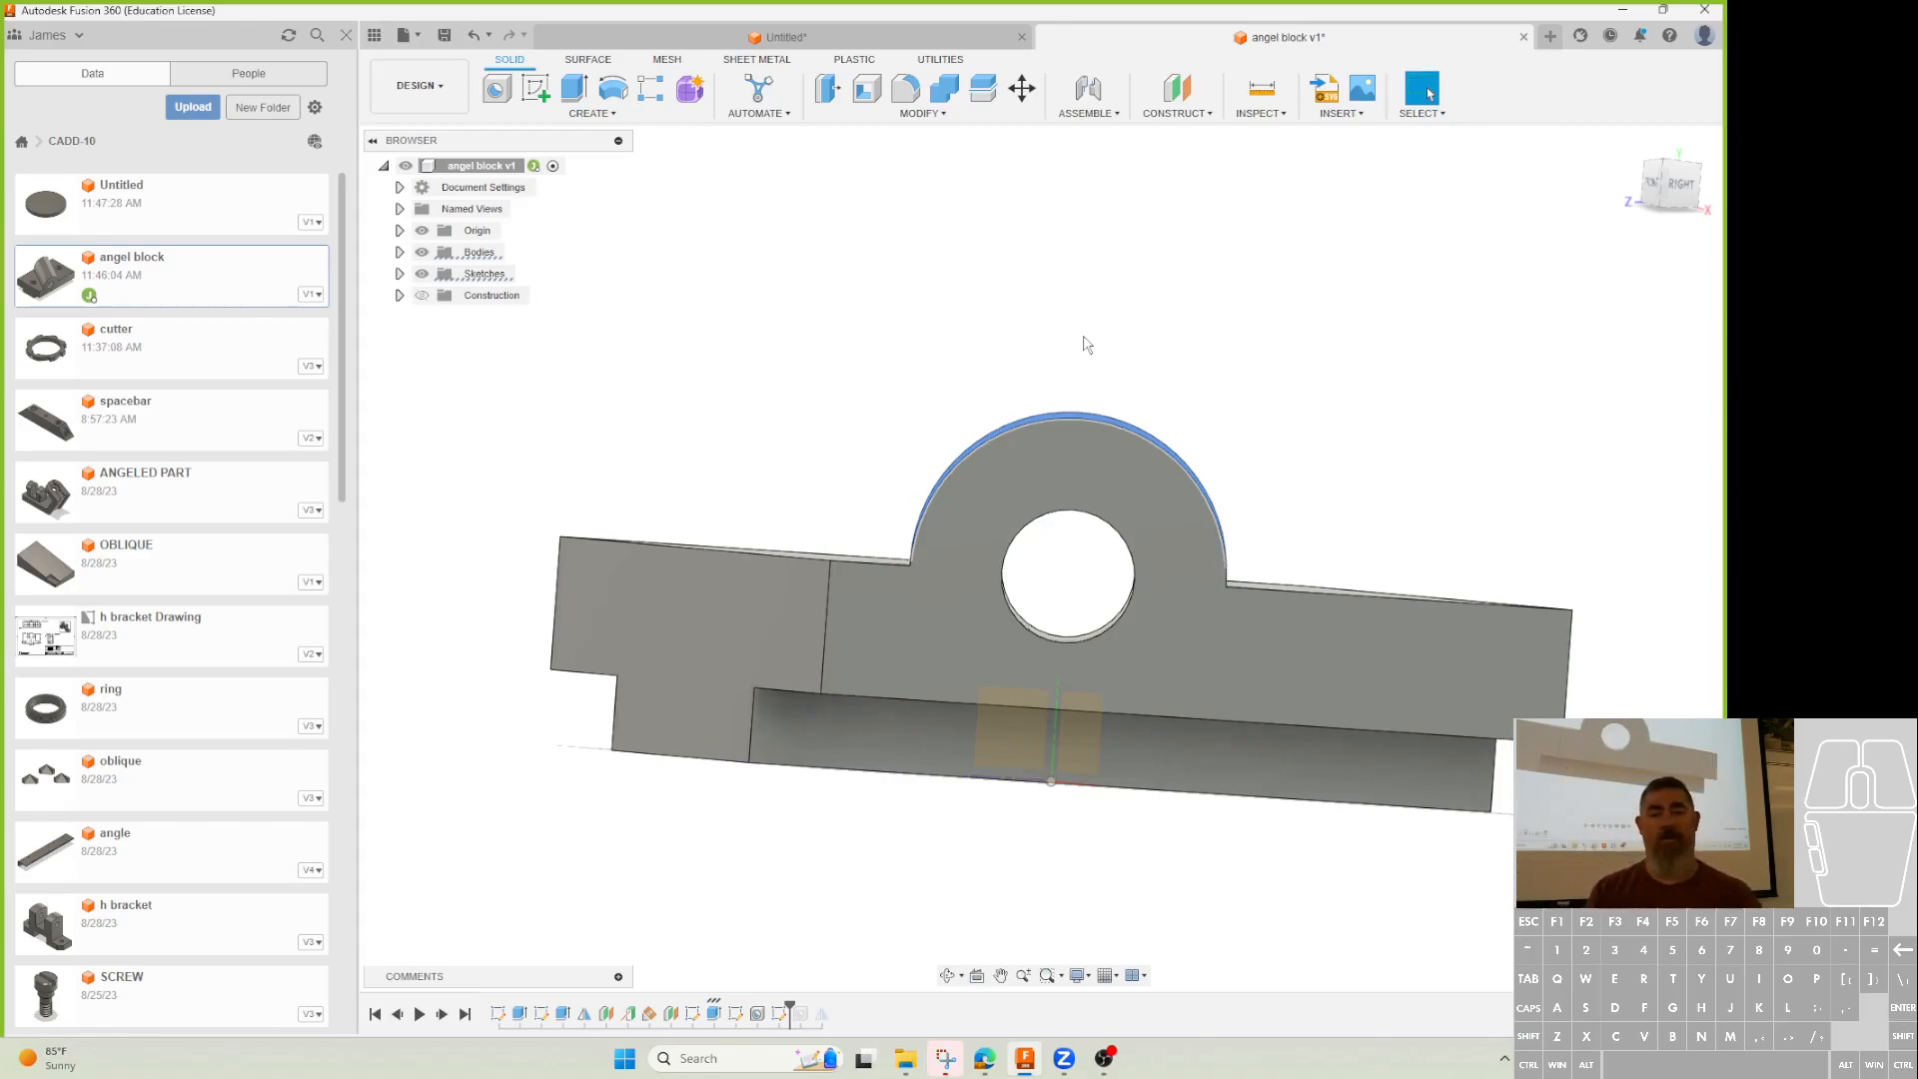
{"action": "middle_click_drag", "start_coordinate": [1089, 333], "coordinate": [1028, 359], "text": "shift"}
{"action": "left_click", "coordinate": [936, 371]}
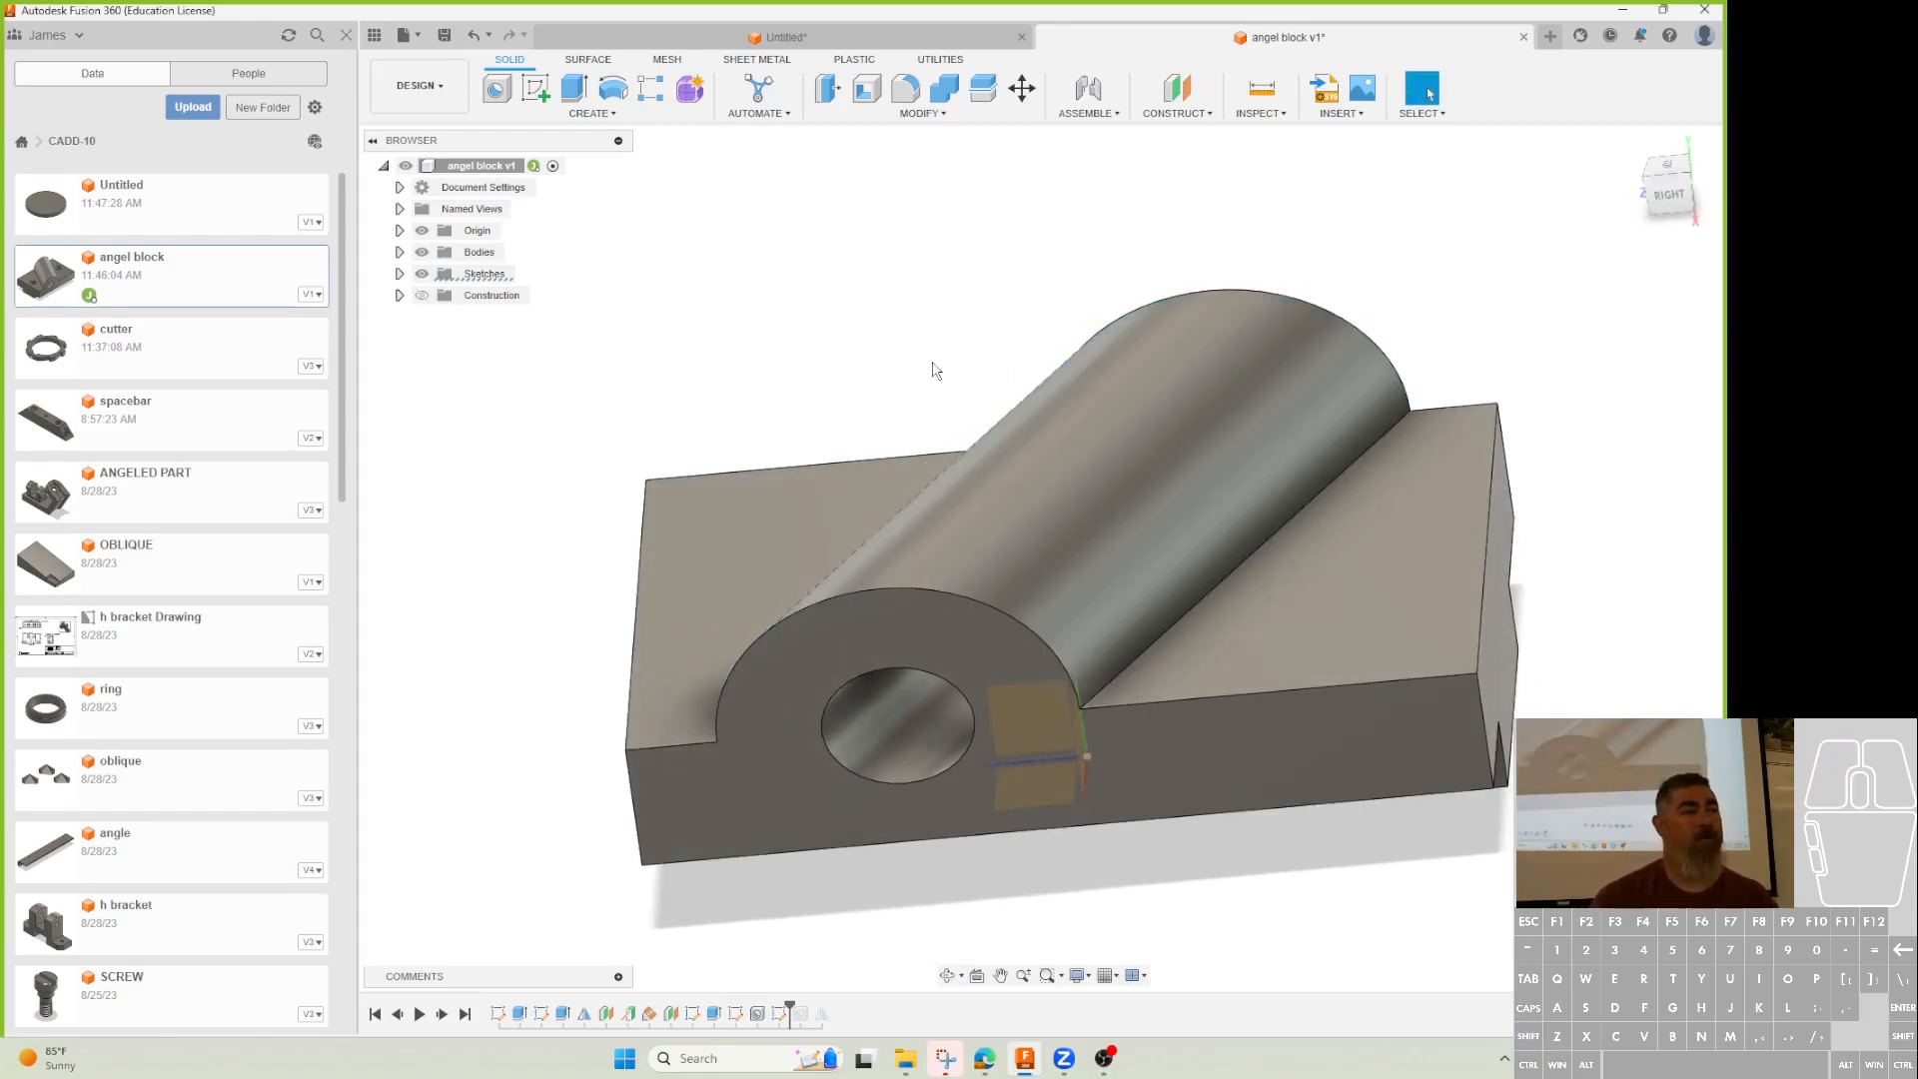
{"action": "scroll", "coordinate": [928, 372], "scroll_direction": "down", "scroll_amount": 1}
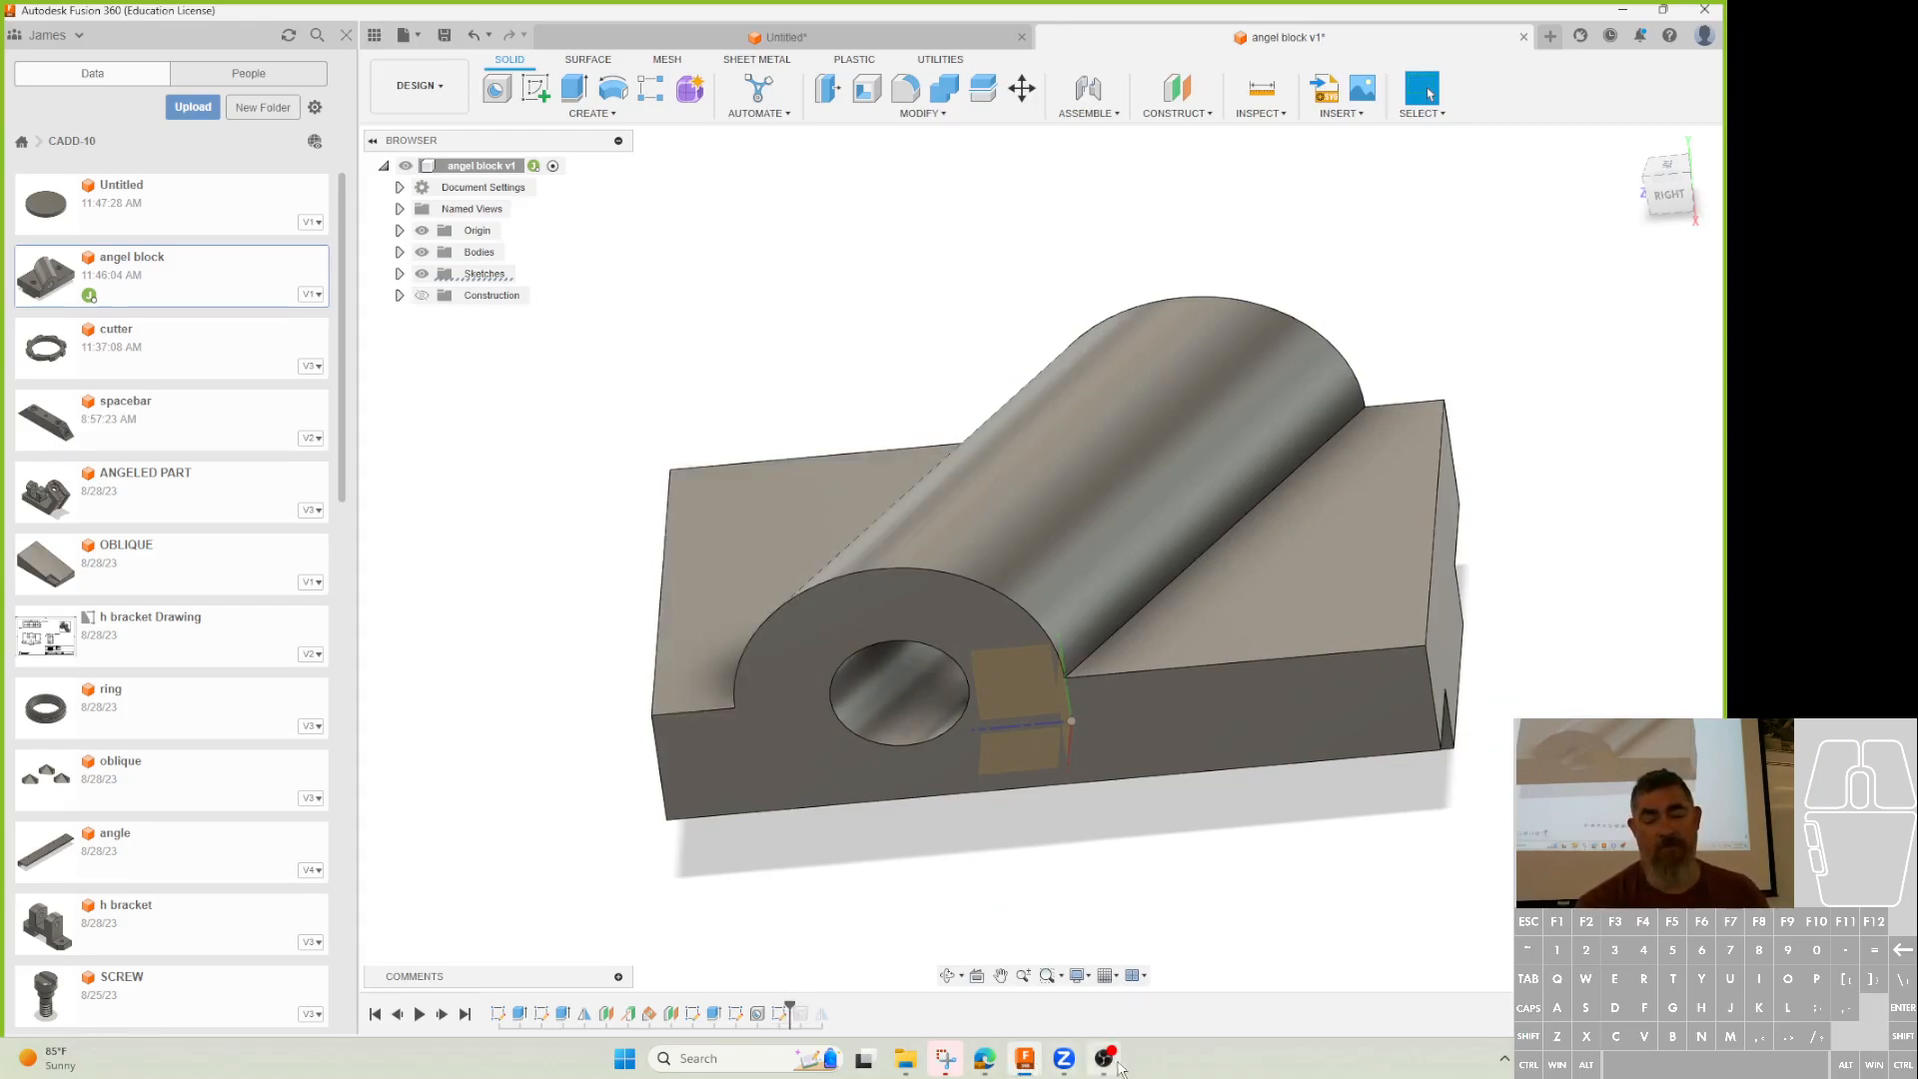
{"action": "mouse_move", "coordinate": [1023, 1060]}
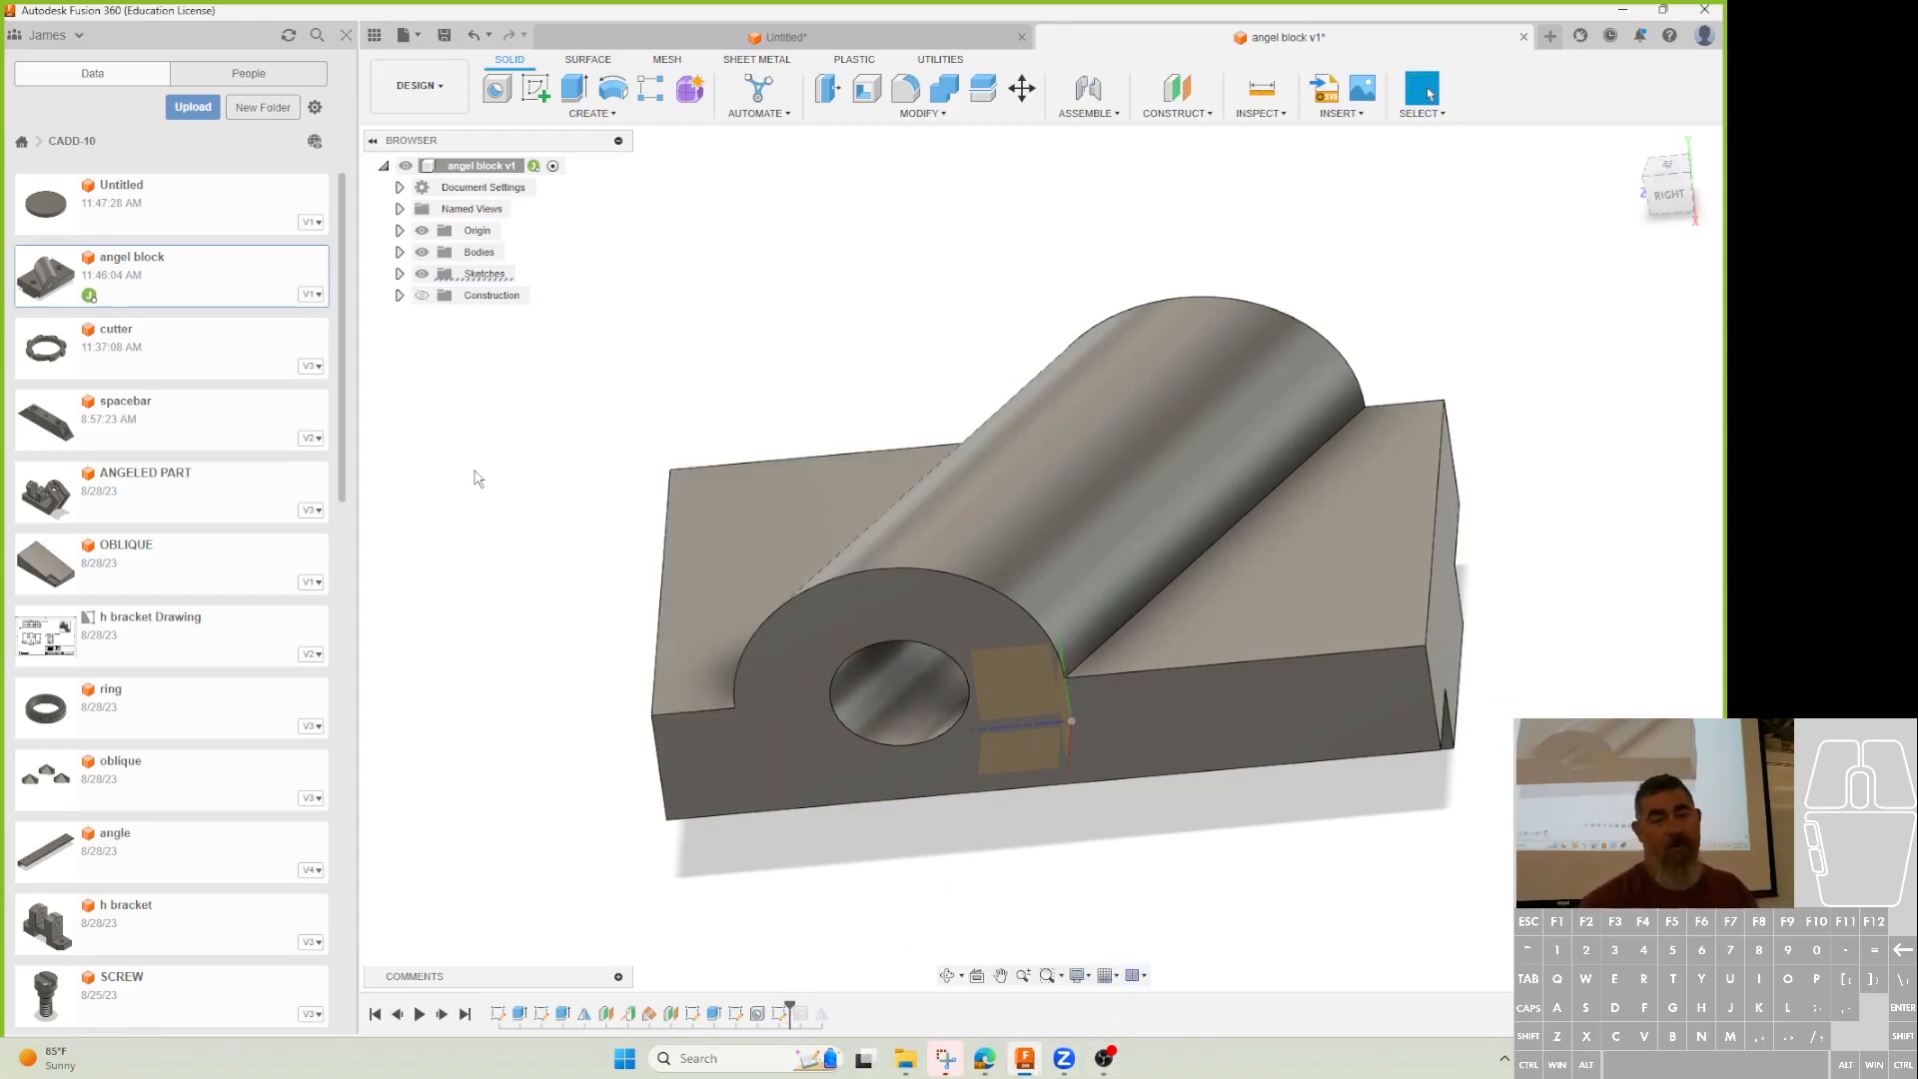
Show the construction geometry, including Plane3, and list its individual planes and axis
{"action": "left_click", "coordinate": [421, 296]}
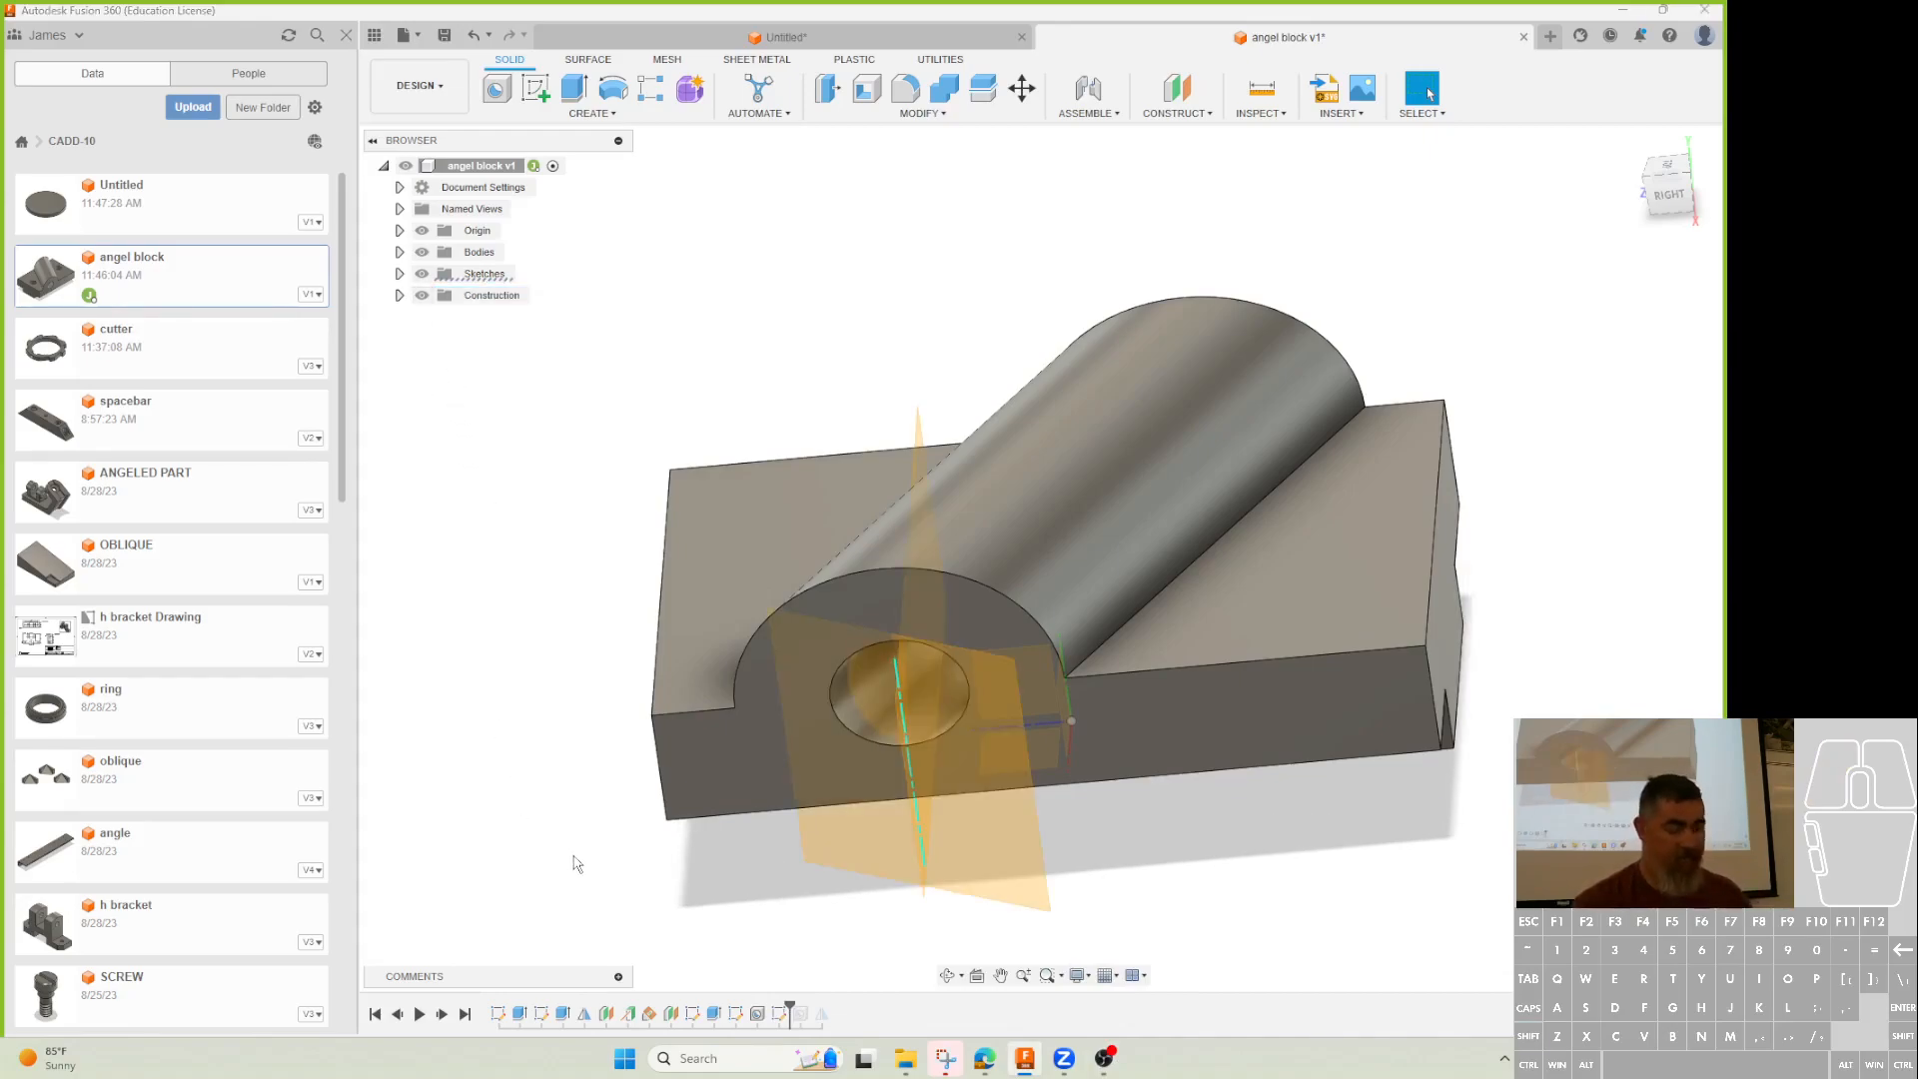
{"action": "left_click", "coordinate": [399, 296]}
{"action": "left_click", "coordinate": [439, 381]}
{"action": "left_click", "coordinate": [440, 384]}
{"action": "middle_click_drag", "start_coordinate": [451, 479], "coordinate": [458, 619], "text": "shift"}
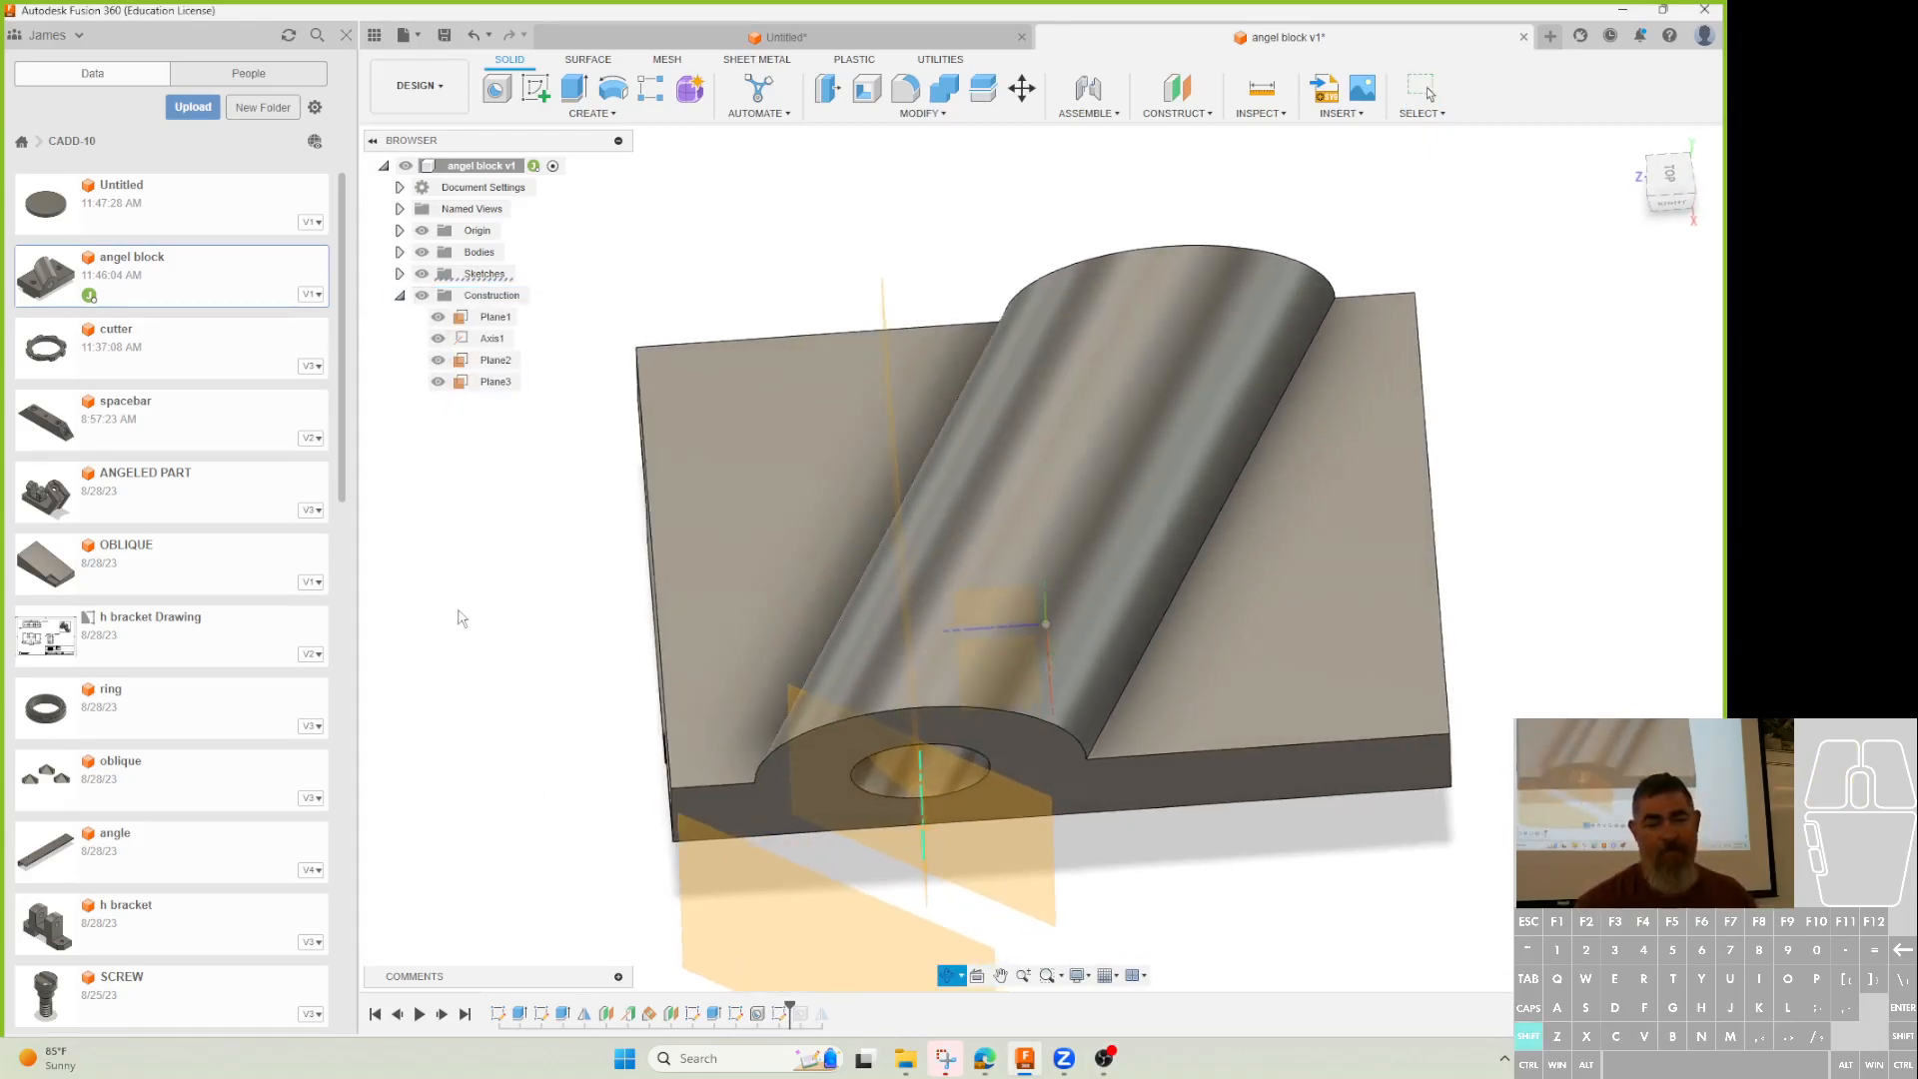
{"action": "scroll", "coordinate": [460, 634], "scroll_direction": "down", "scroll_amount": 2}
{"action": "left_click", "coordinate": [761, 785]}
{"action": "scroll", "coordinate": [589, 699], "scroll_direction": "down", "scroll_amount": 1}
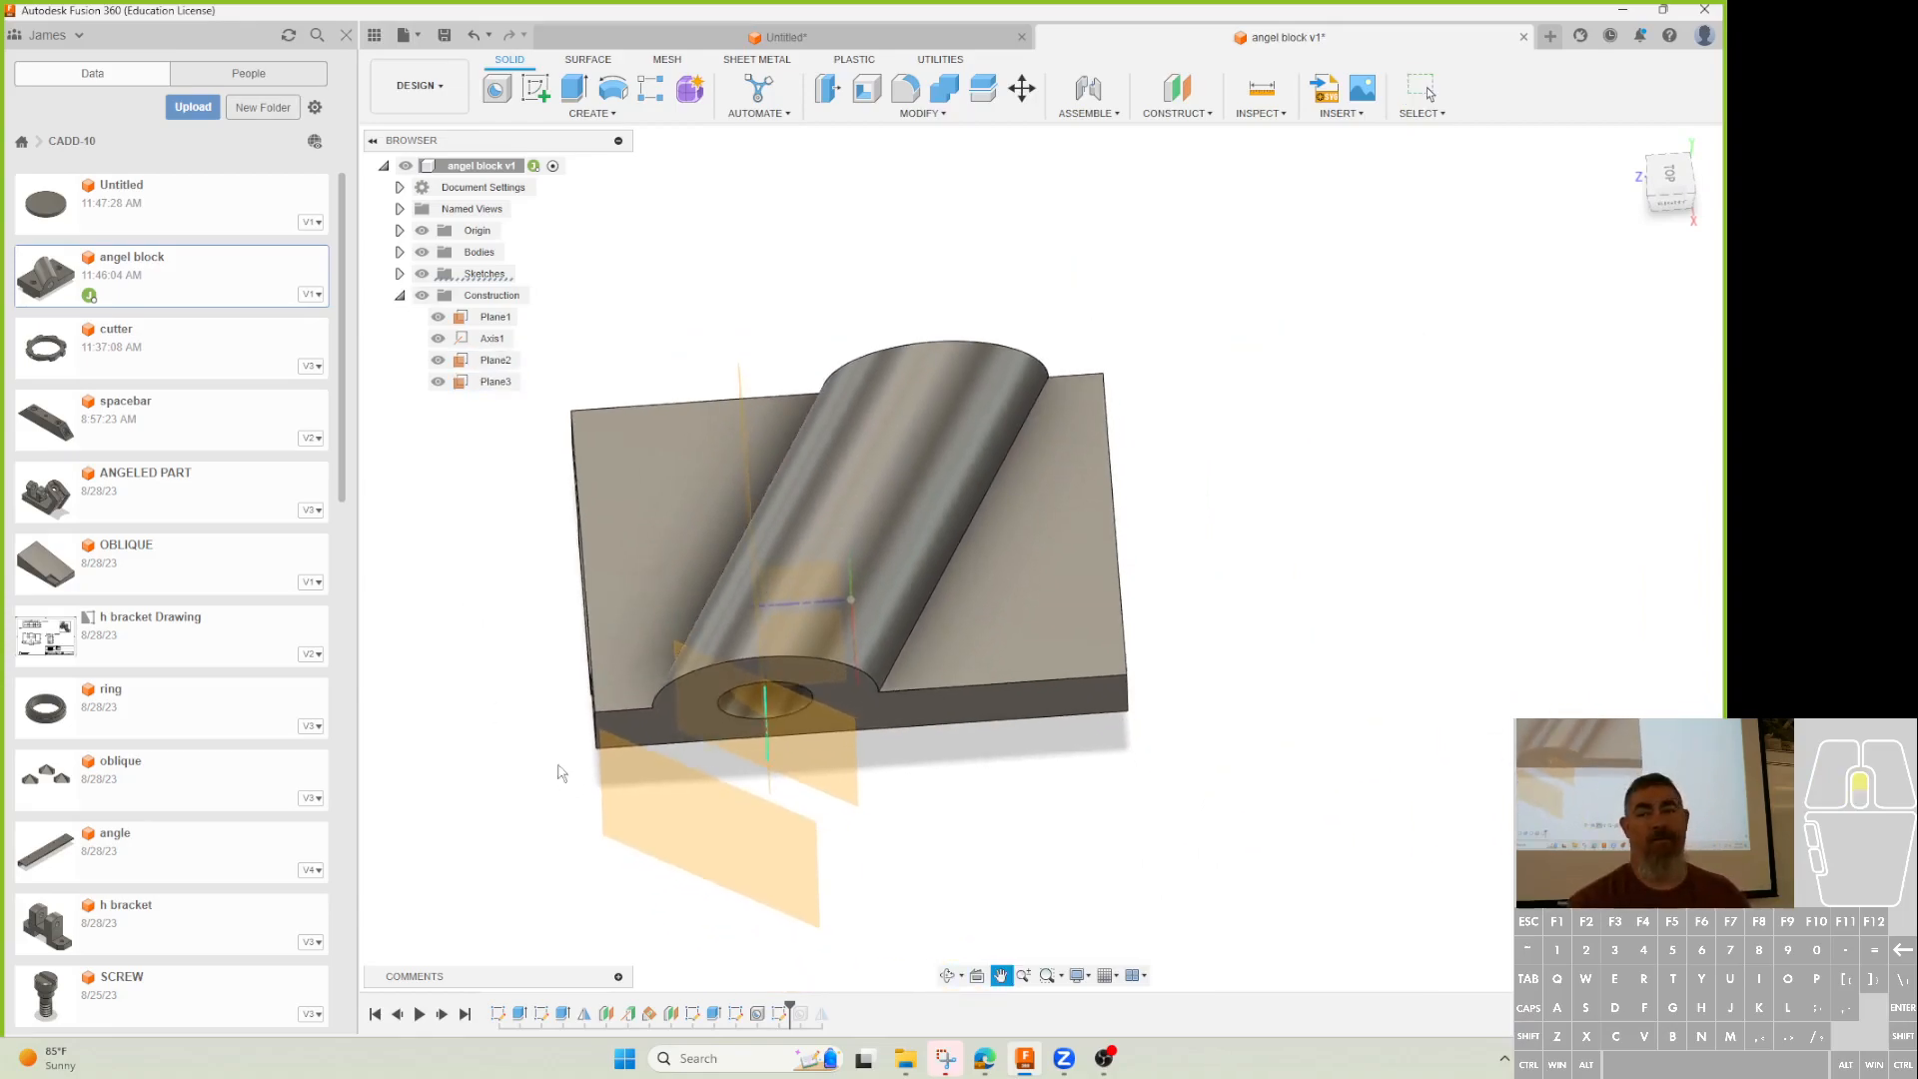
Open the boss's R19 semicircle sketch, examine how it sits on the angled plane, and close it
{"action": "double_click", "coordinate": [694, 1013]}
{"action": "middle_click_drag", "start_coordinate": [518, 835], "coordinate": [560, 721], "text": "shift"}
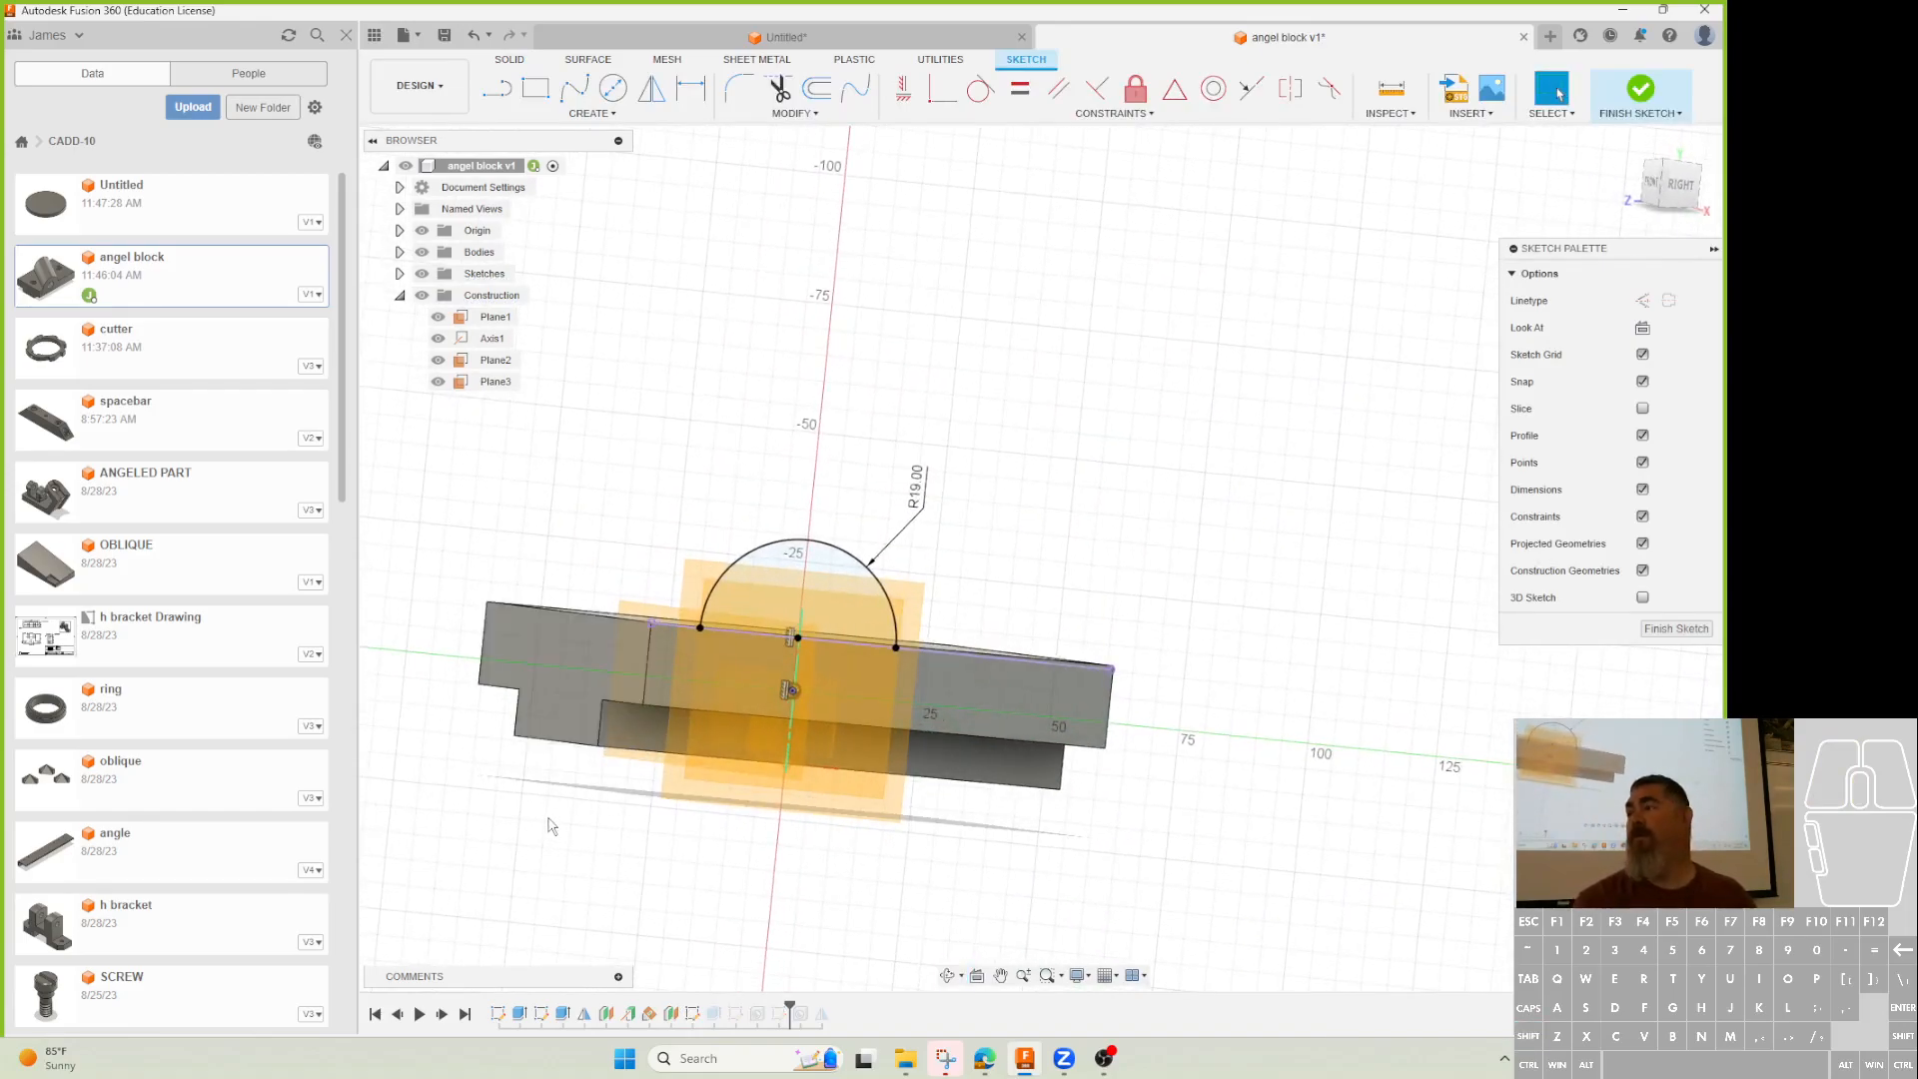
{"action": "mouse_move", "coordinate": [554, 819]}
{"action": "middle_mouse_down", "text": "shift"}
{"action": "mouse_move", "coordinate": [531, 827]}
{"action": "mouse_move", "coordinate": [526, 866]}
{"action": "middle_mouse_up", "text": "shift"}
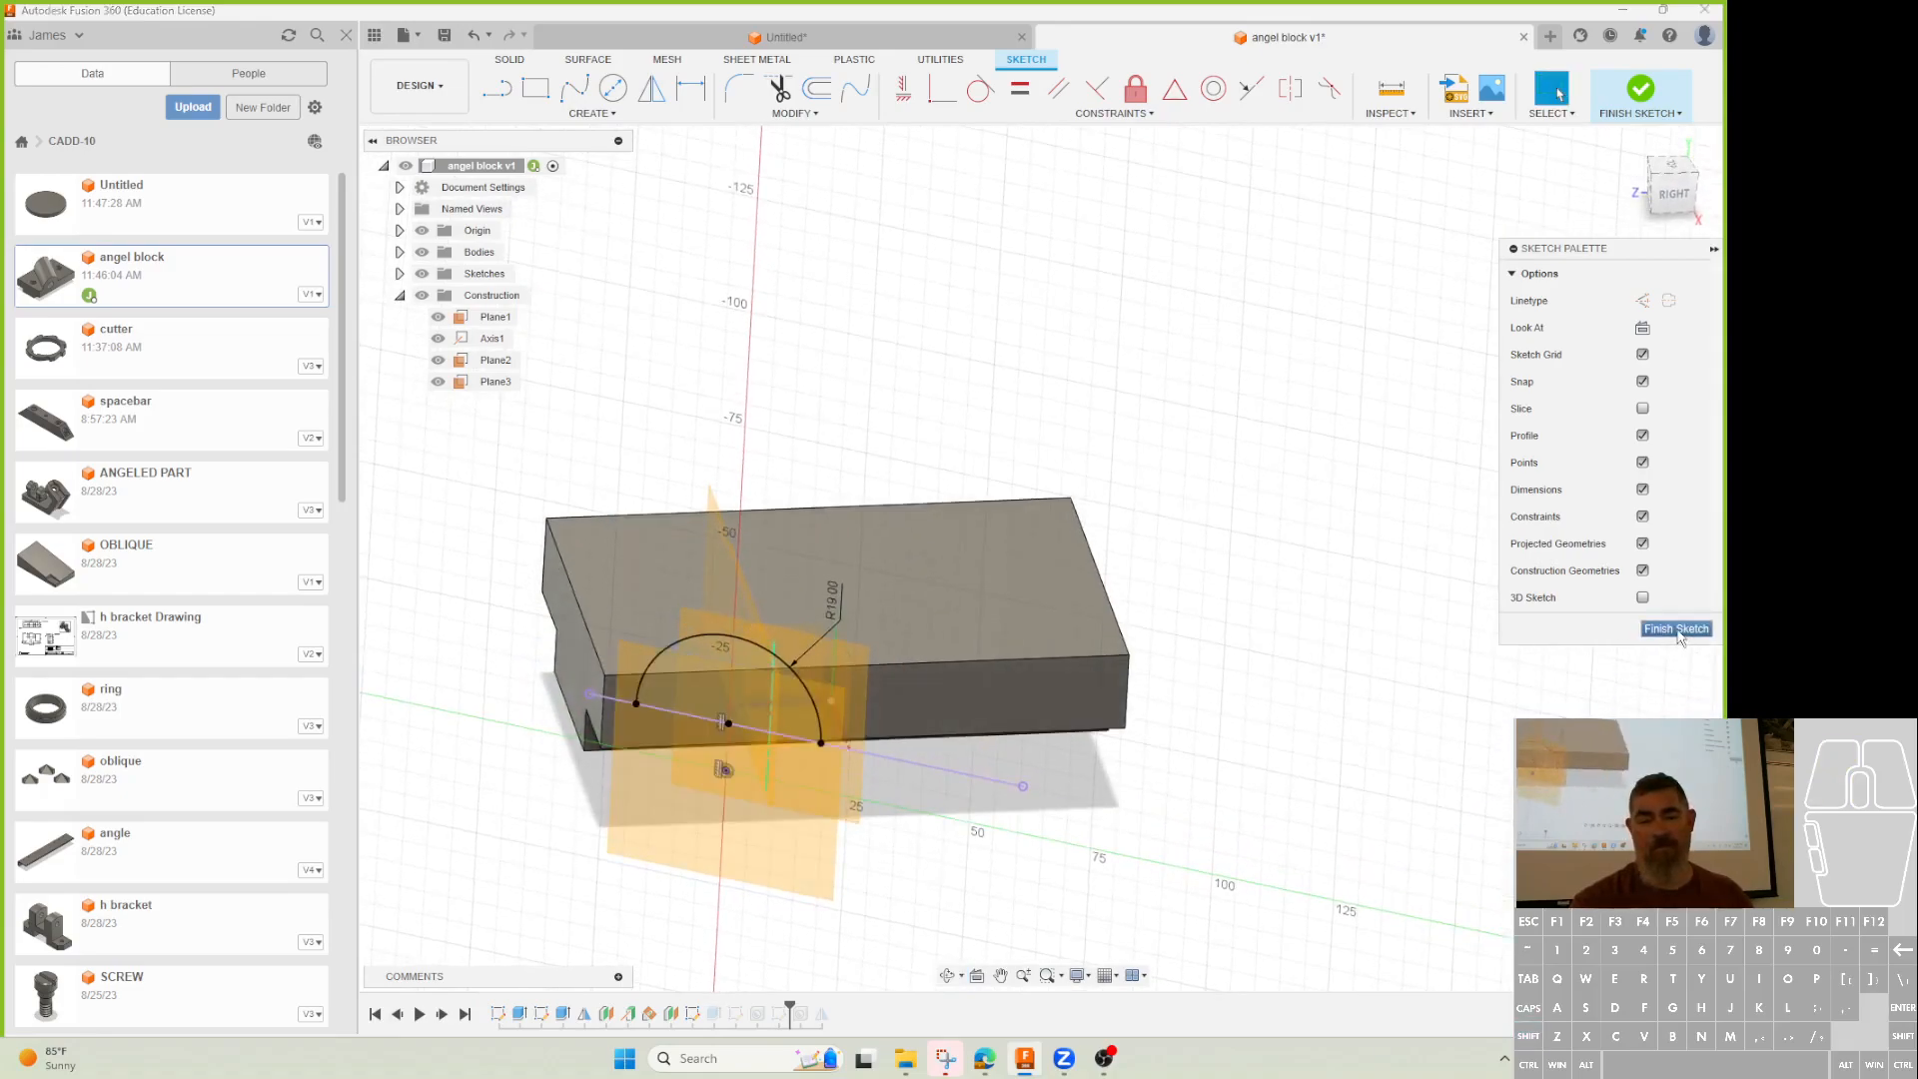
{"action": "left_click", "coordinate": [1678, 629]}
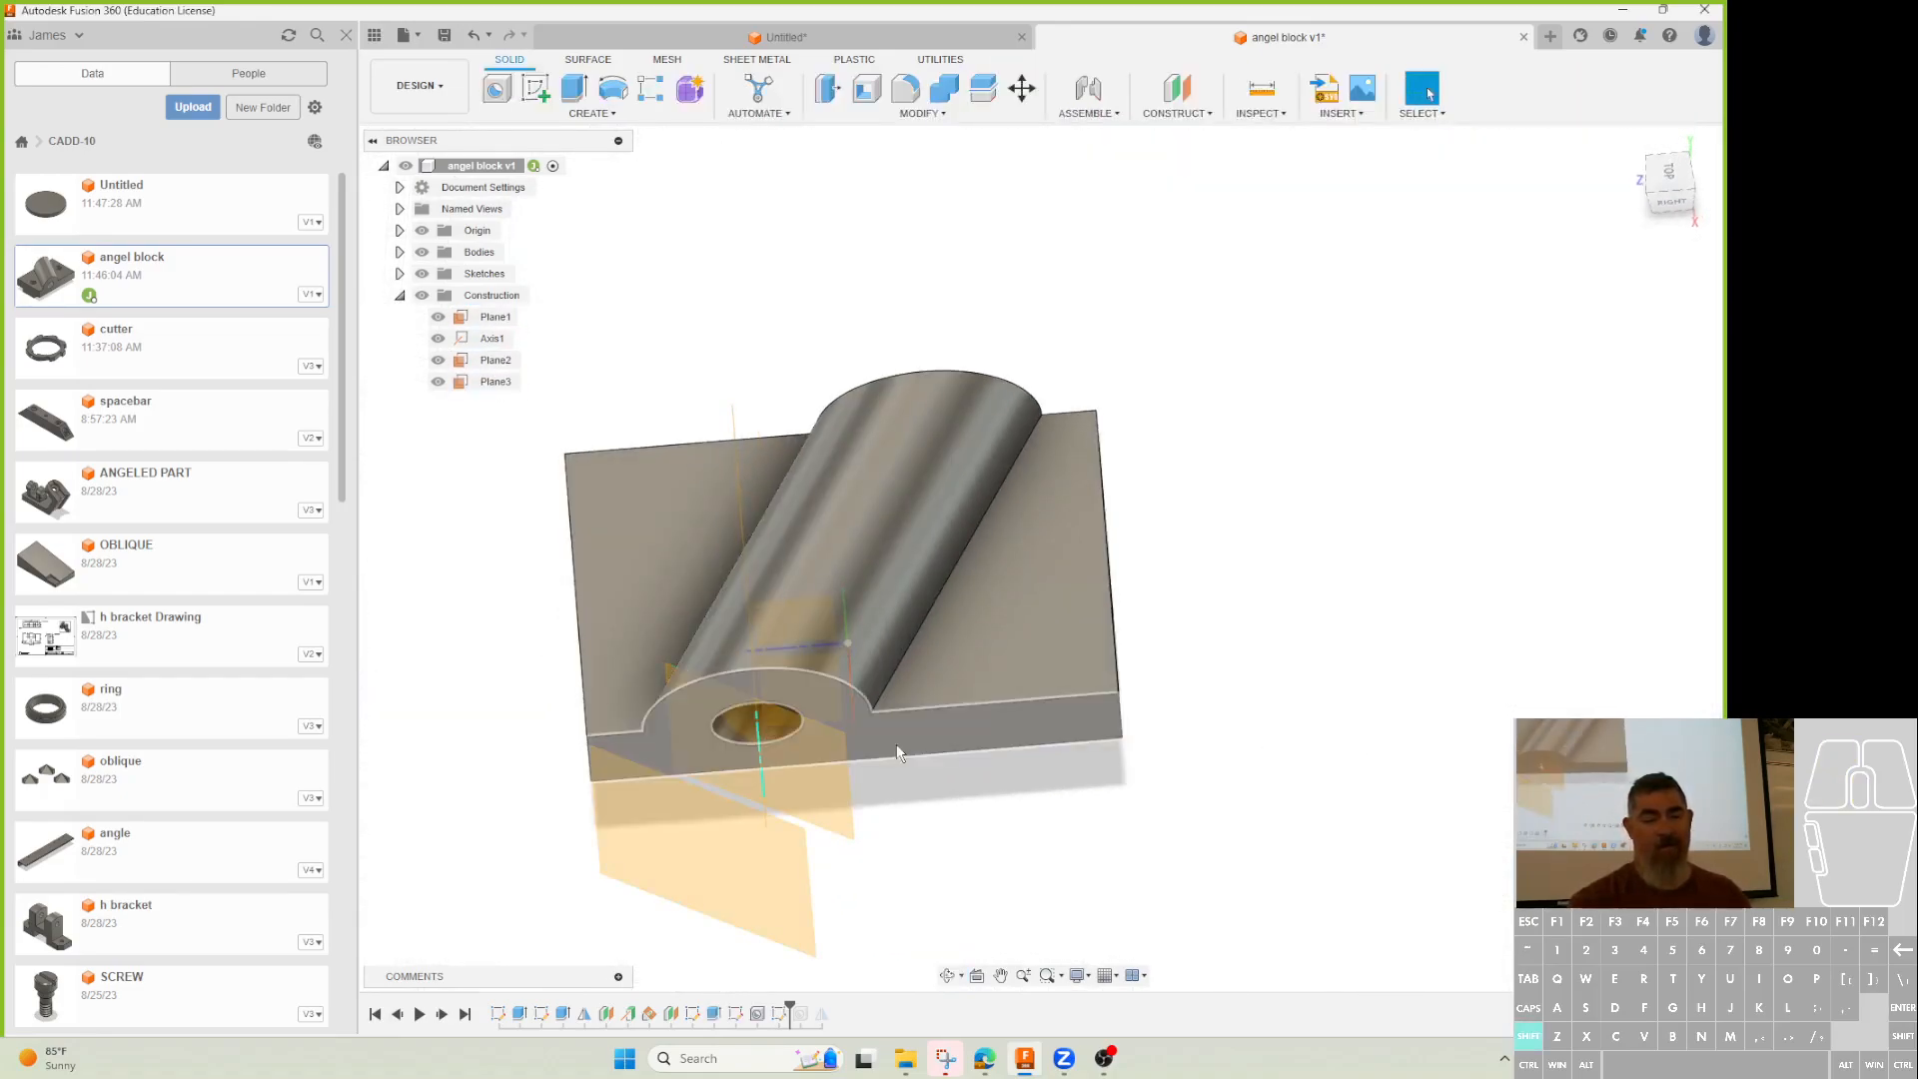
Examine how Axis1, the angled Plane2 and the offset Plane3 relate, selecting them in turn
{"action": "middle_click_drag", "start_coordinate": [893, 742], "coordinate": [941, 731], "text": "shift"}
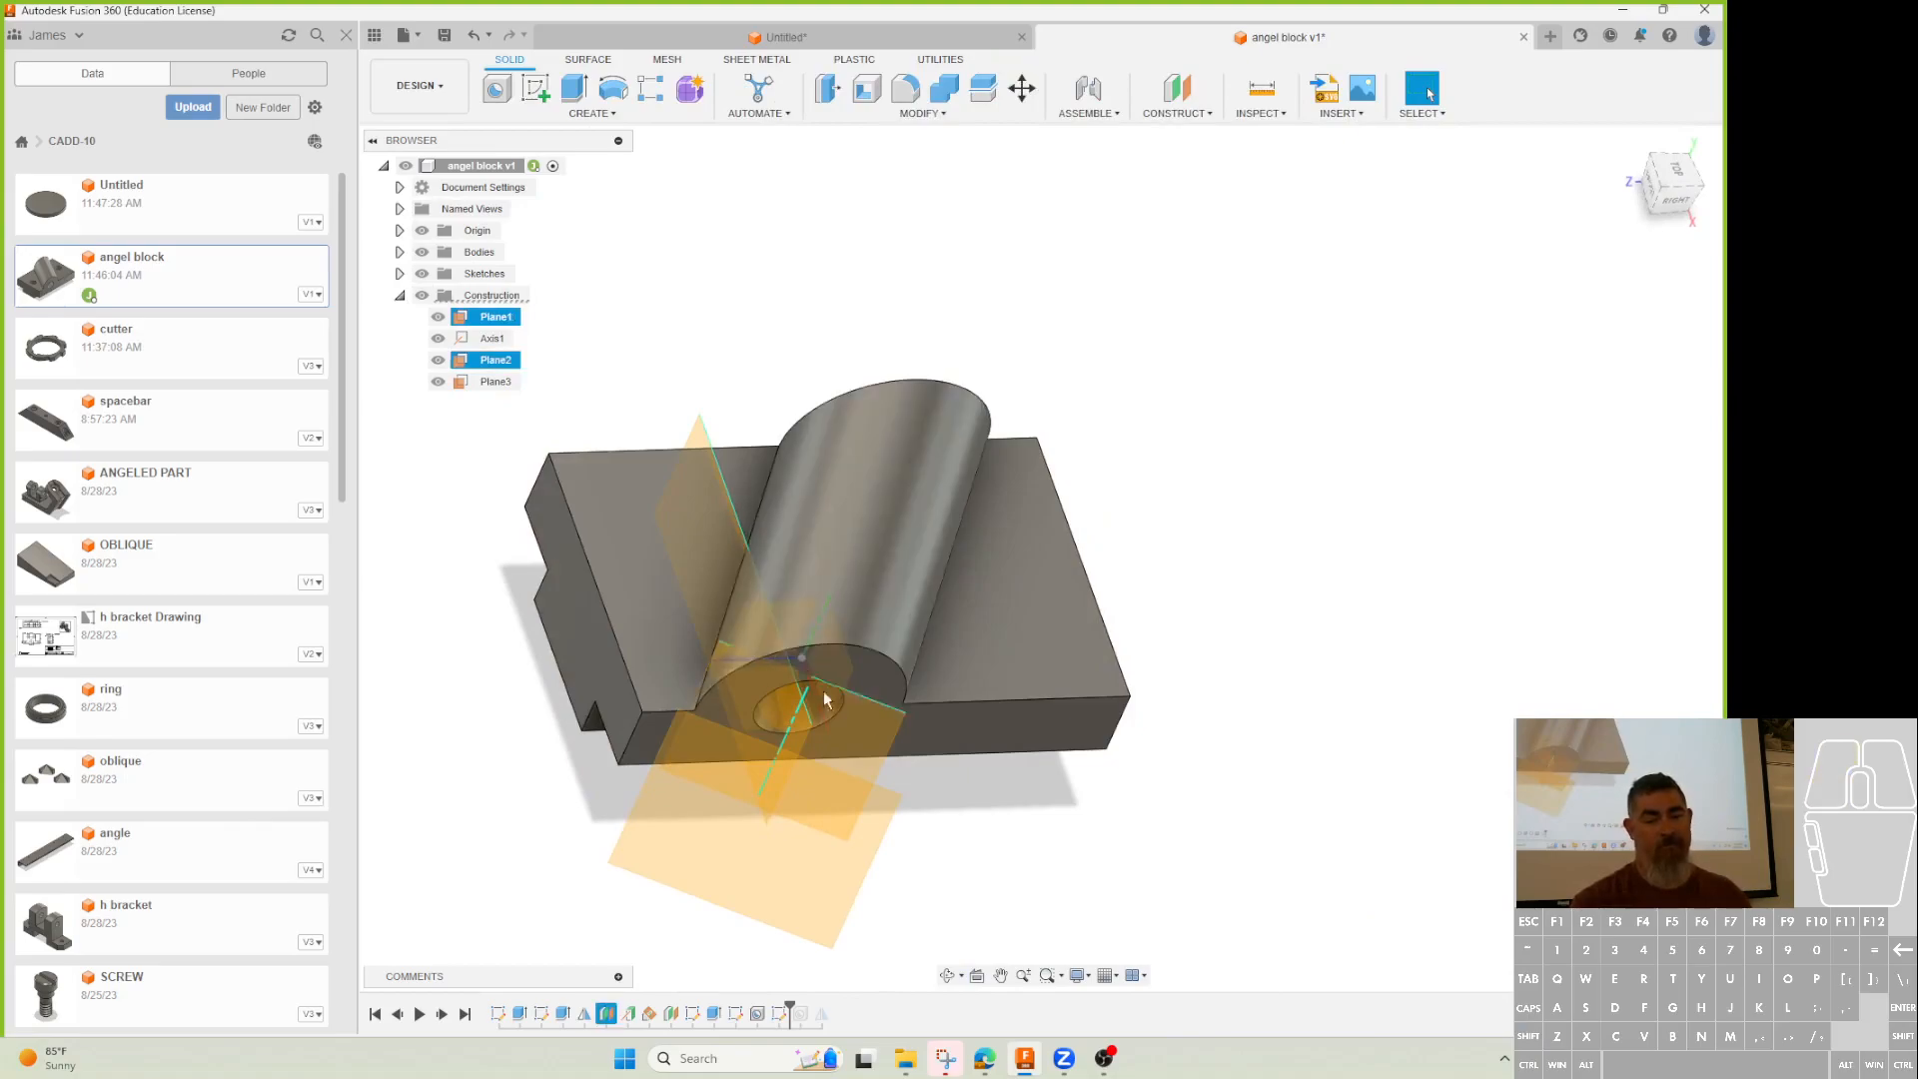
{"action": "left_click", "coordinate": [796, 711]}
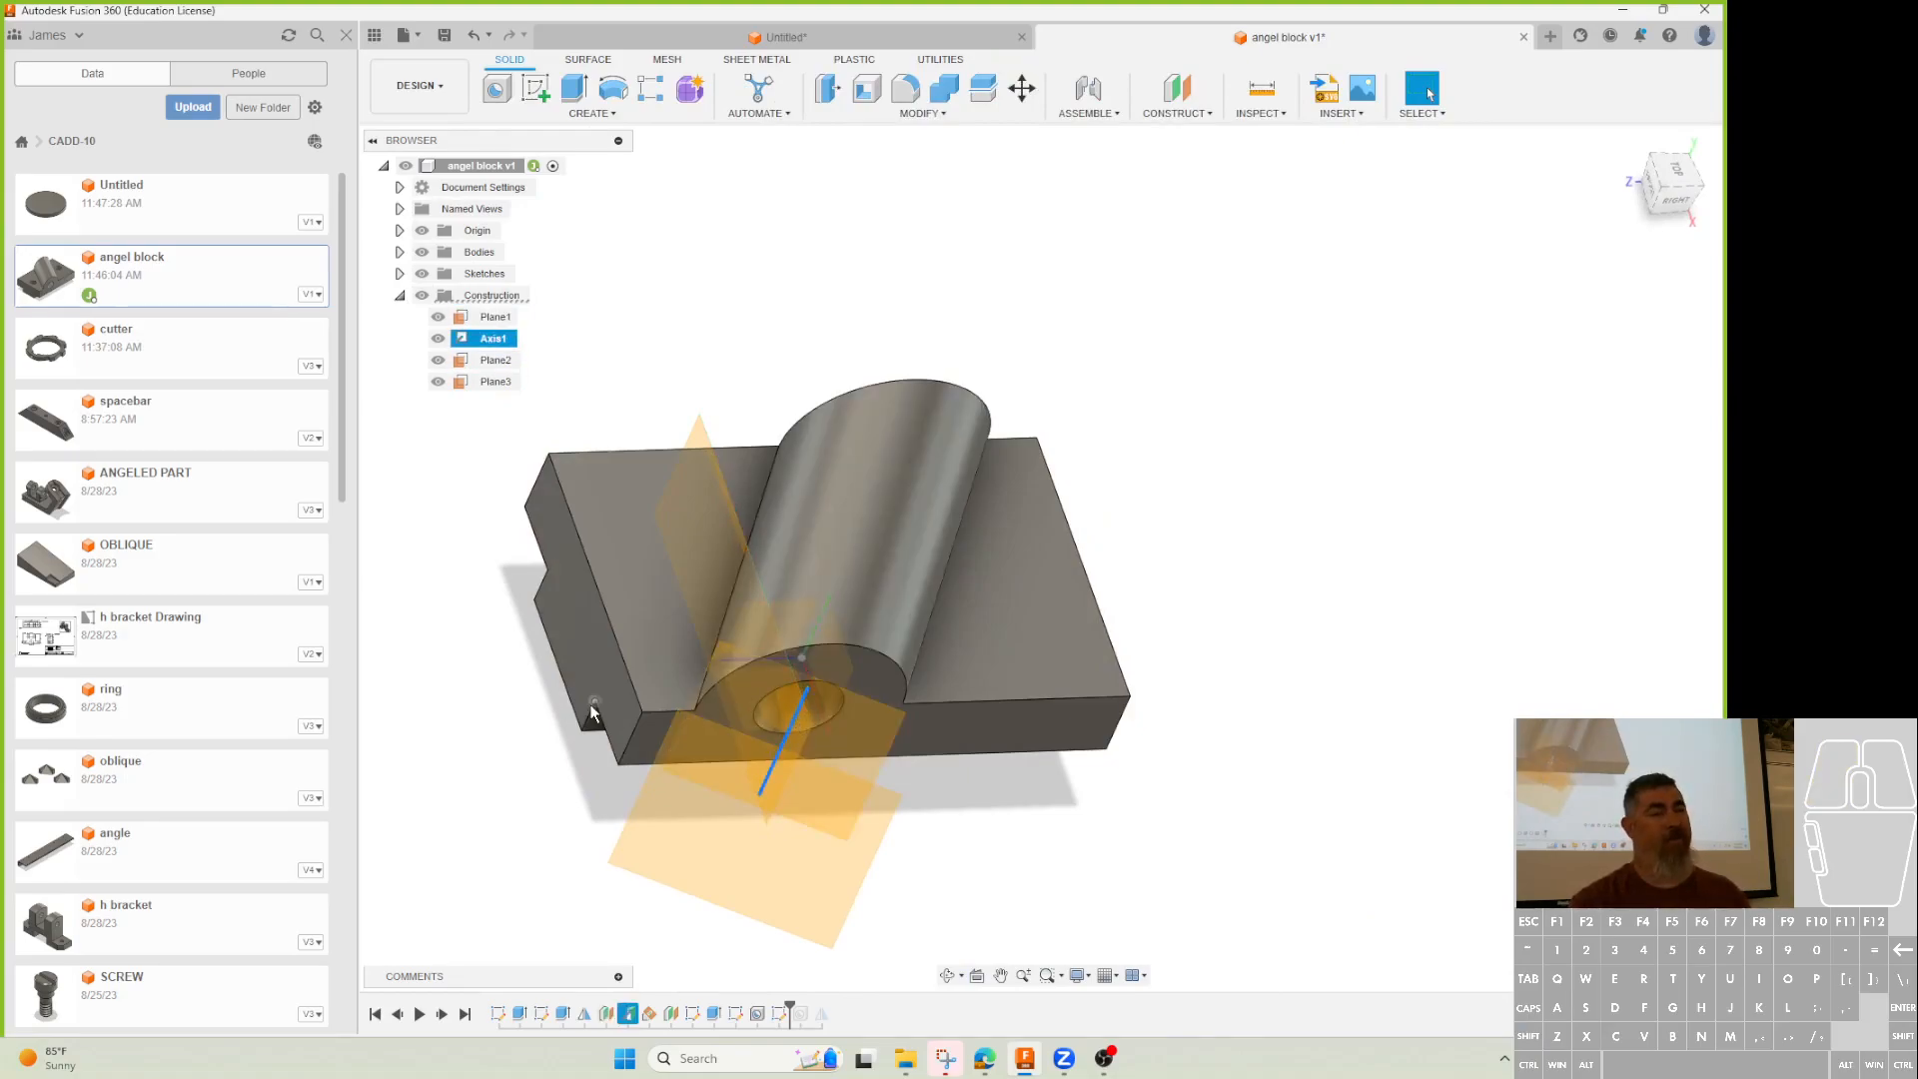
{"action": "left_click", "coordinate": [775, 723]}
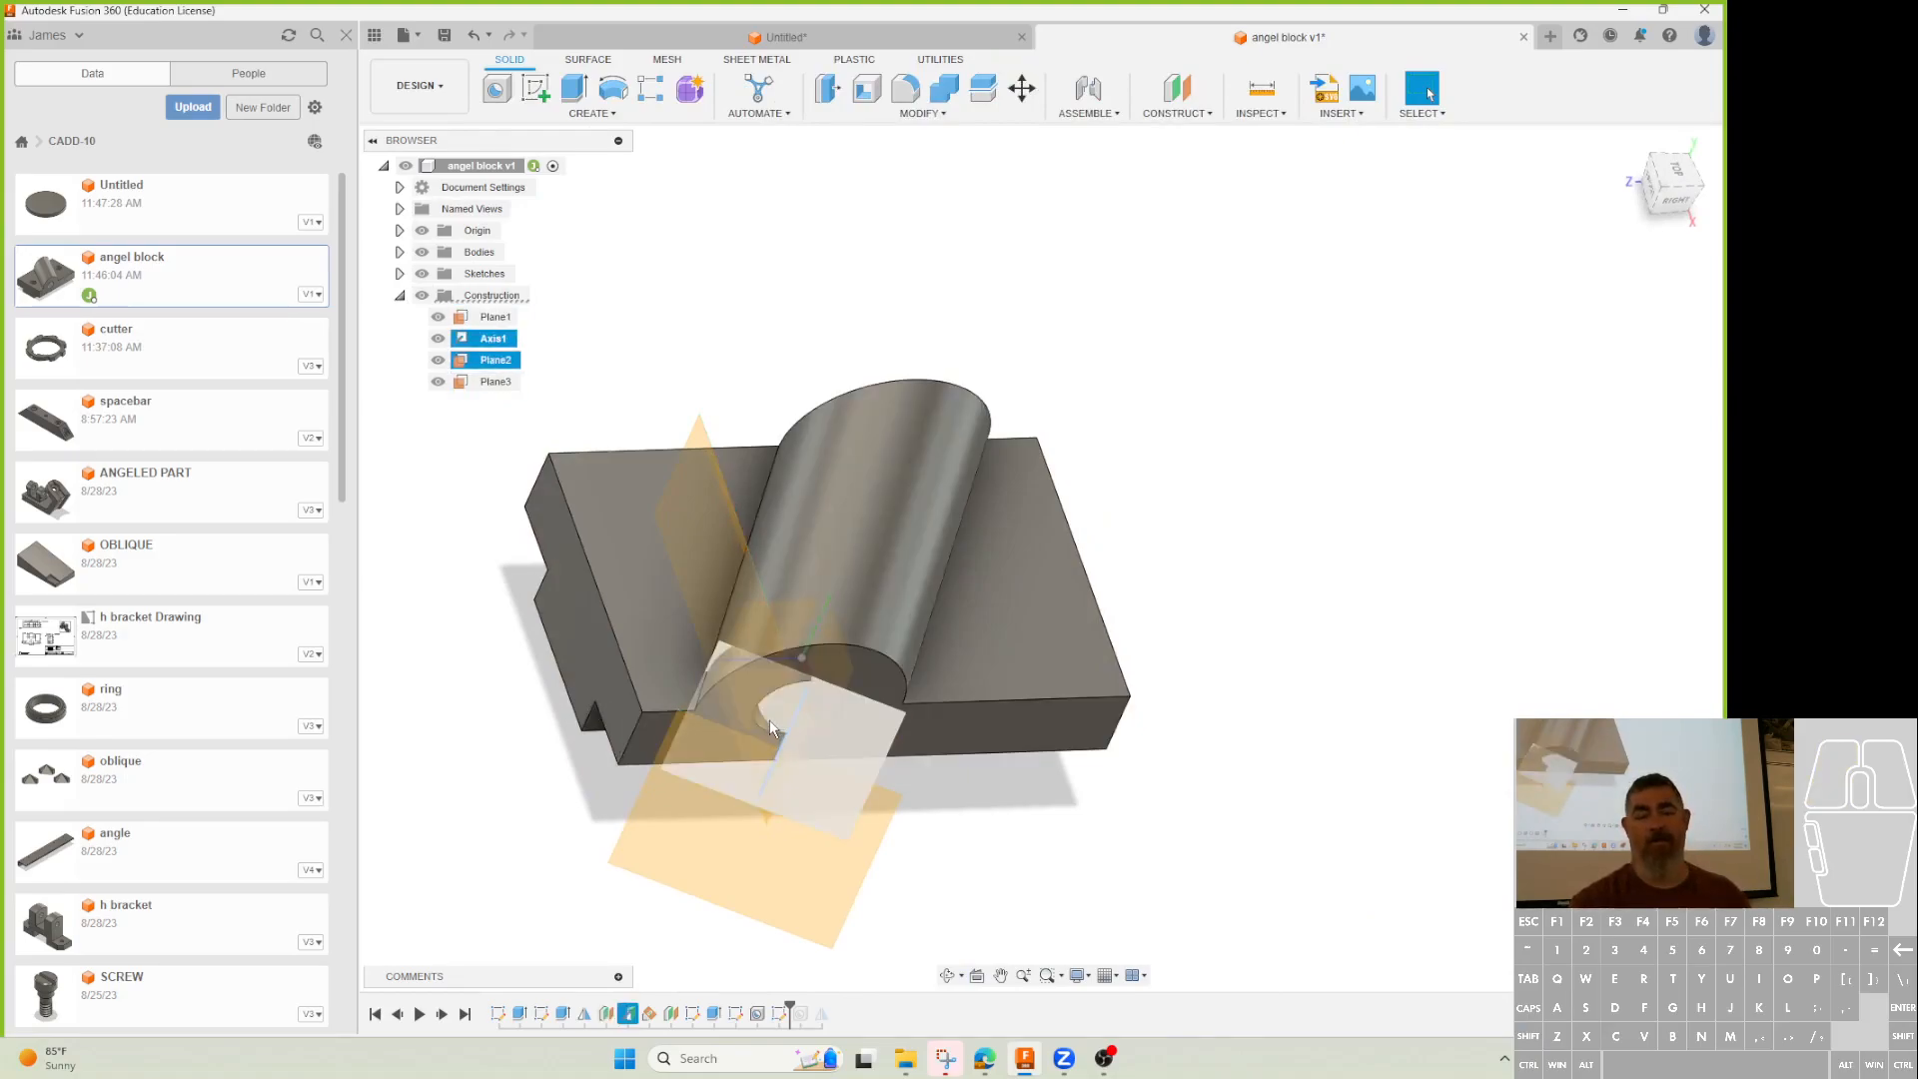
{"action": "left_click", "coordinate": [869, 745]}
{"action": "middle_click_drag", "start_coordinate": [869, 745], "coordinate": [830, 835], "text": "shift"}
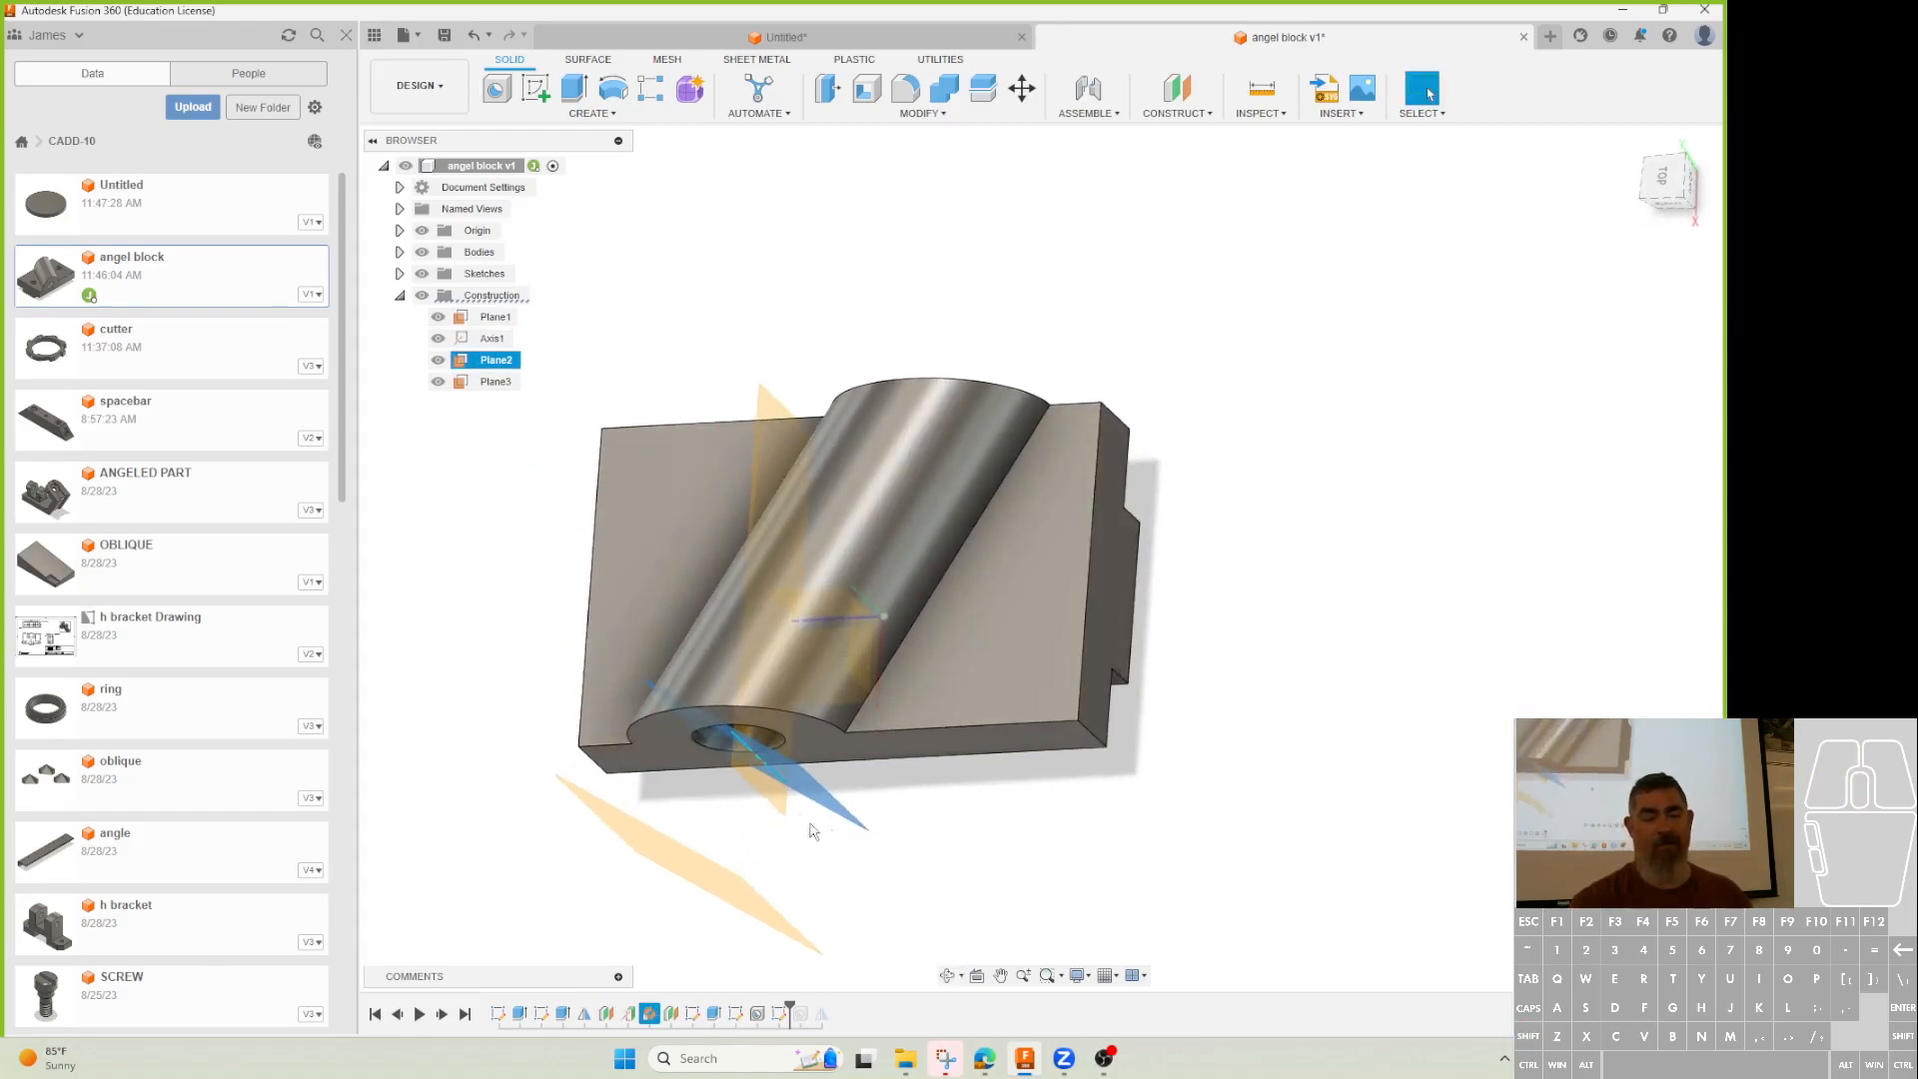
{"action": "left_click", "coordinate": [700, 886]}
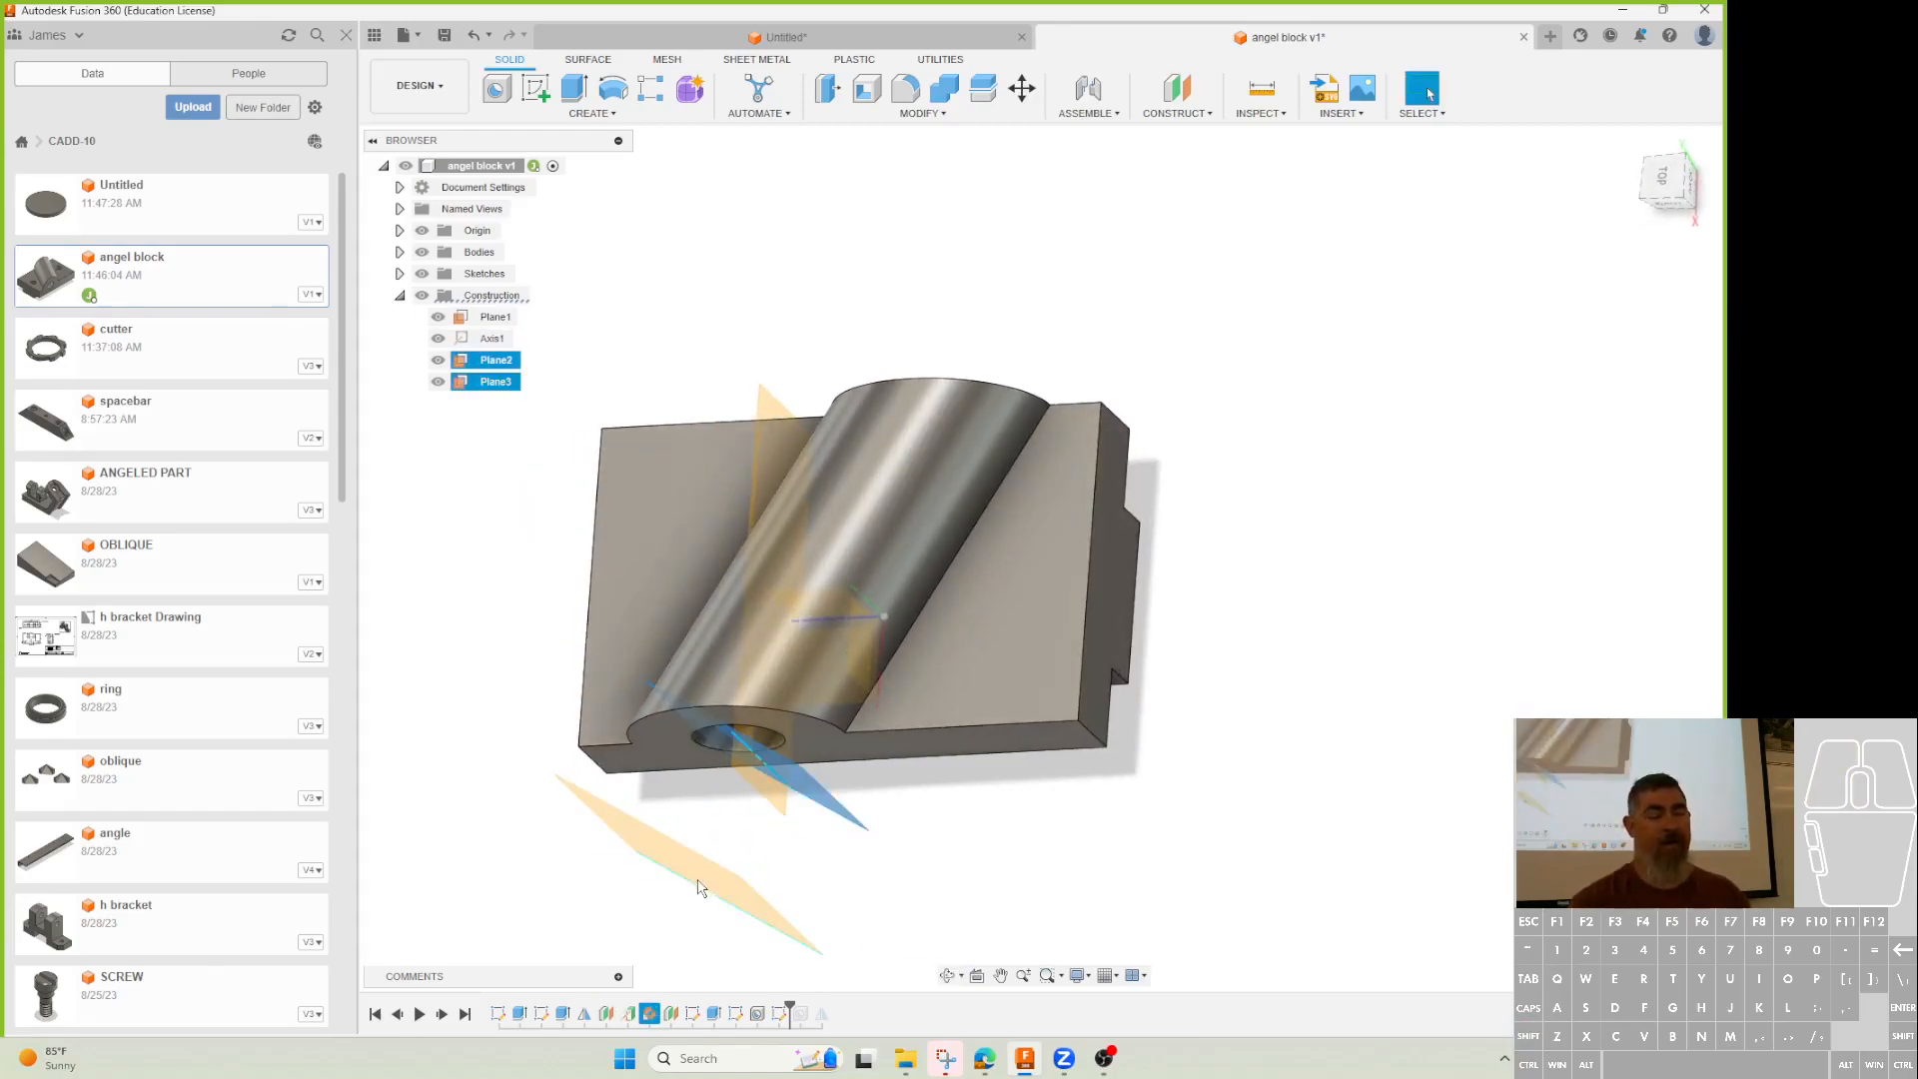
{"action": "middle_click_drag", "start_coordinate": [699, 892], "coordinate": [715, 869], "text": "shift"}
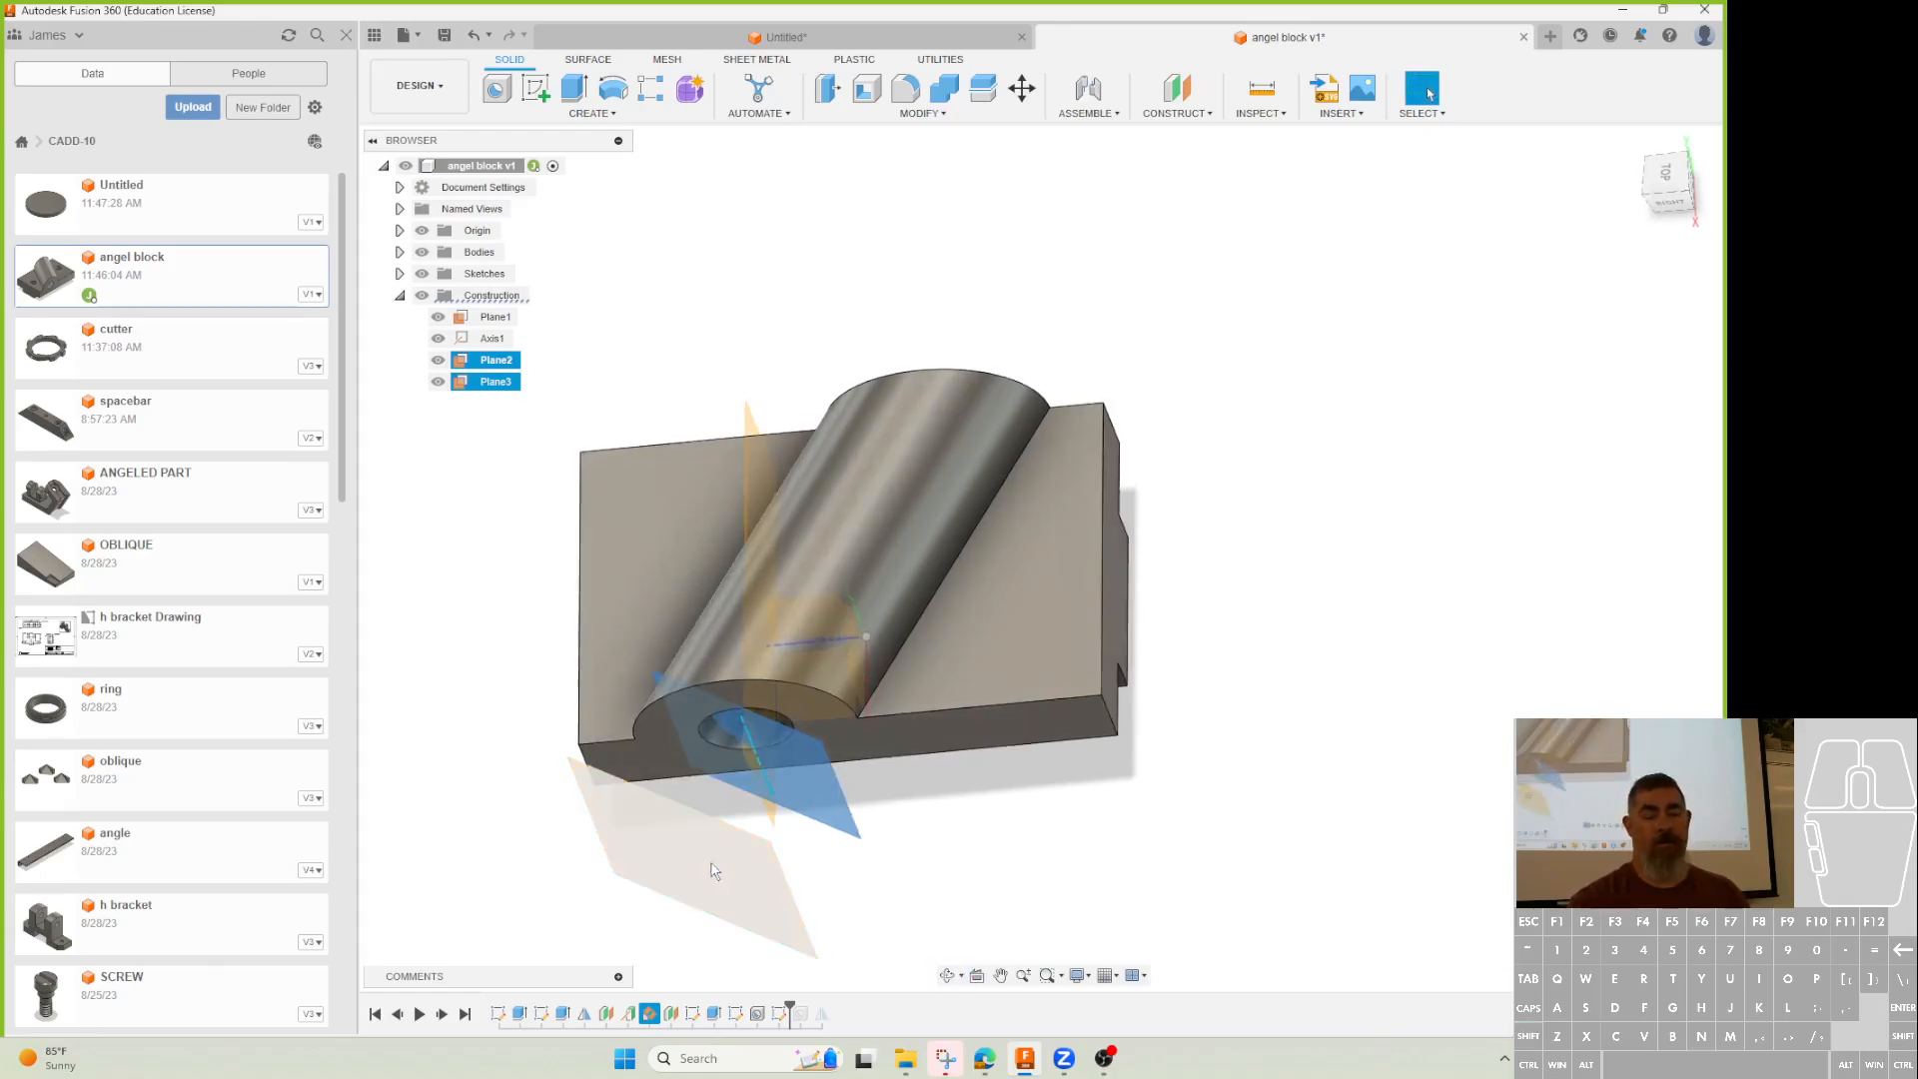
Examine offset Plane3 and the settings of the angled boss's extrusion, and close the feature
{"action": "left_click", "coordinate": [701, 857]}
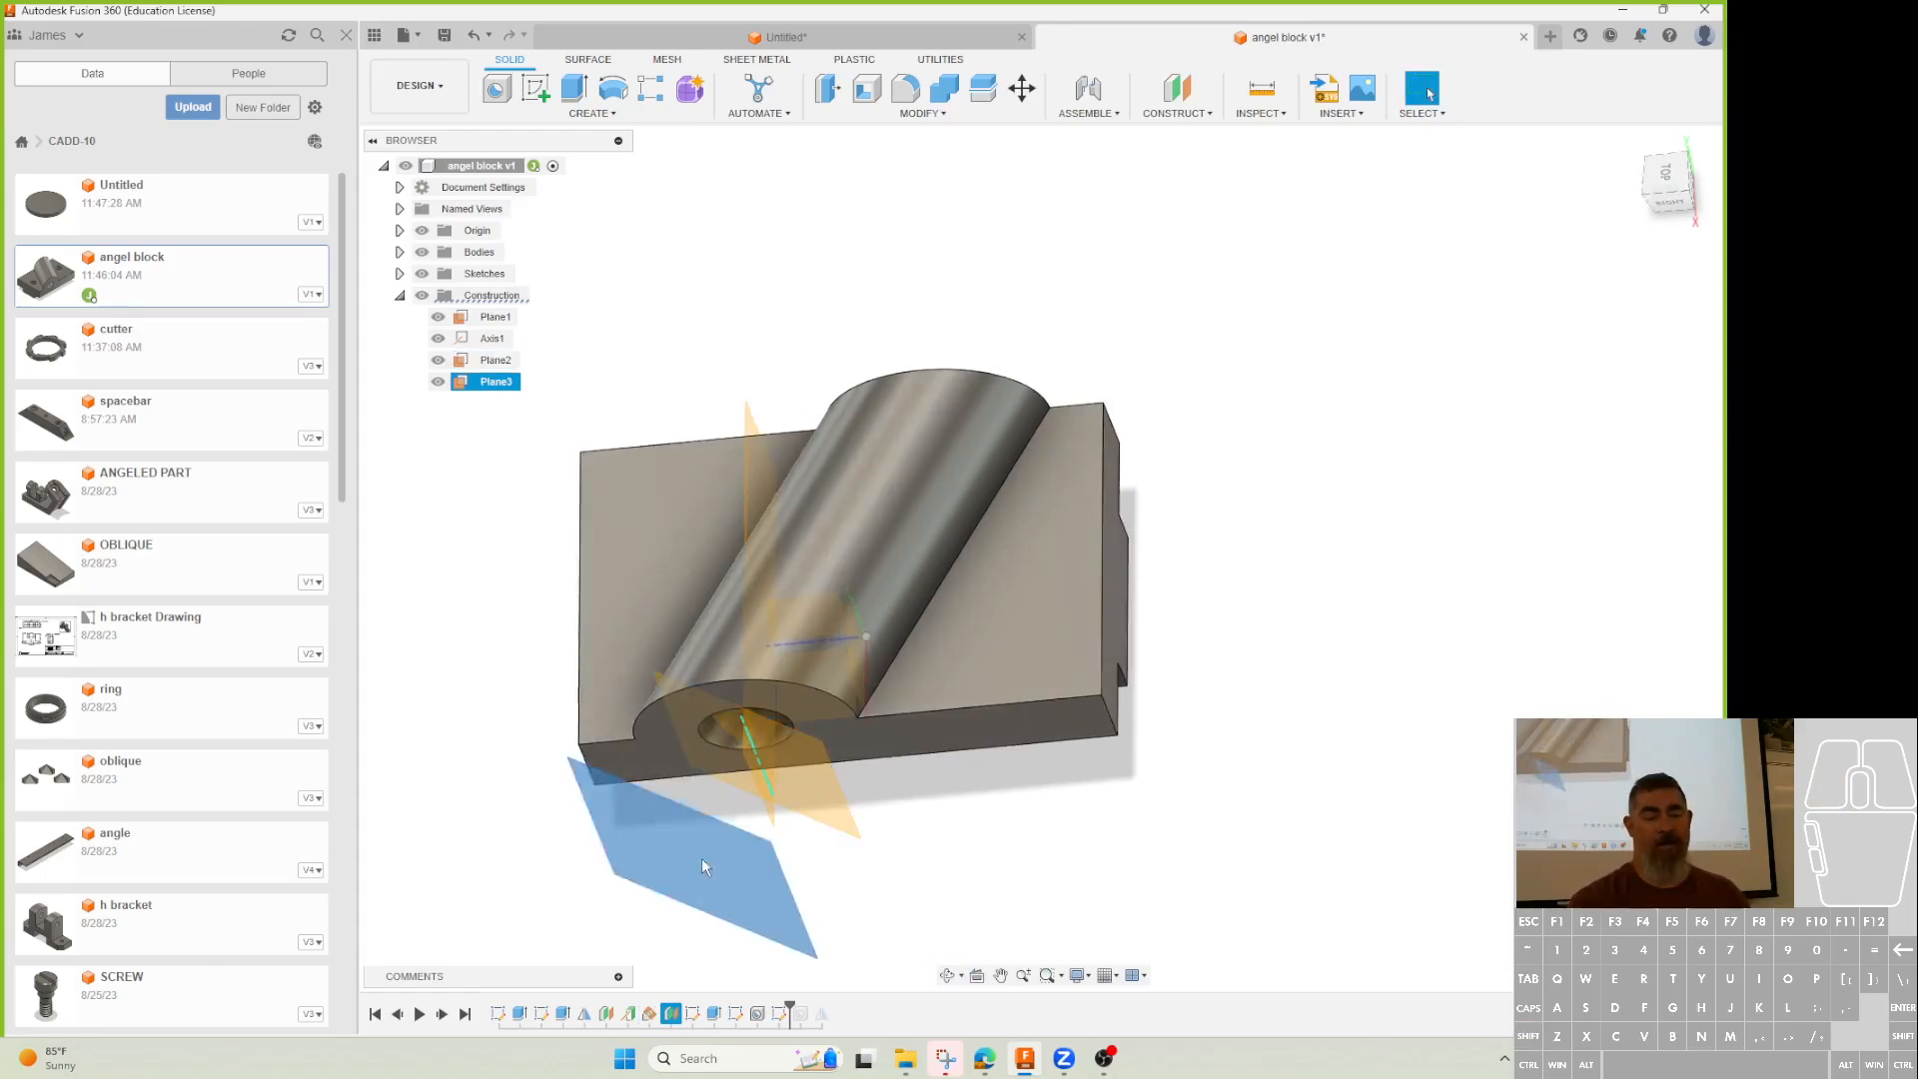
{"action": "double_click", "coordinate": [692, 1017]}
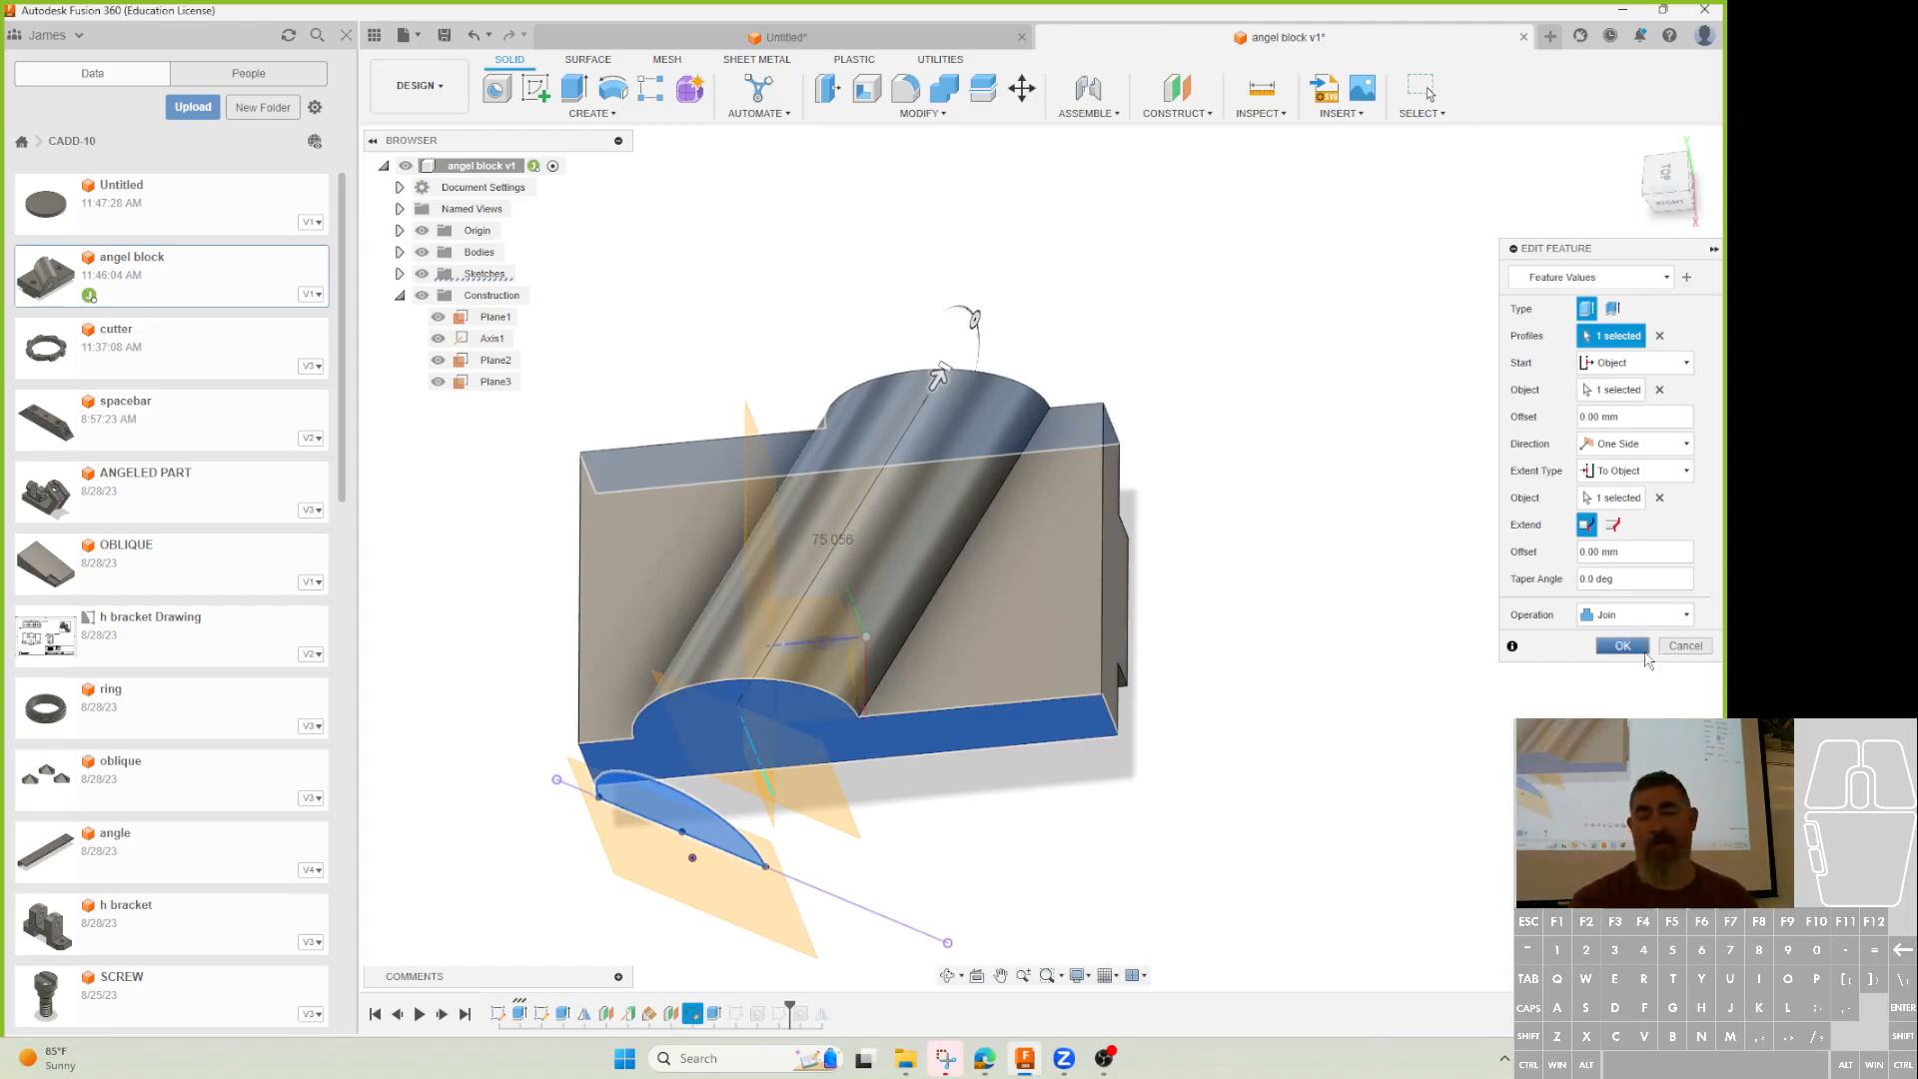
{"action": "left_click", "coordinate": [1622, 646]}
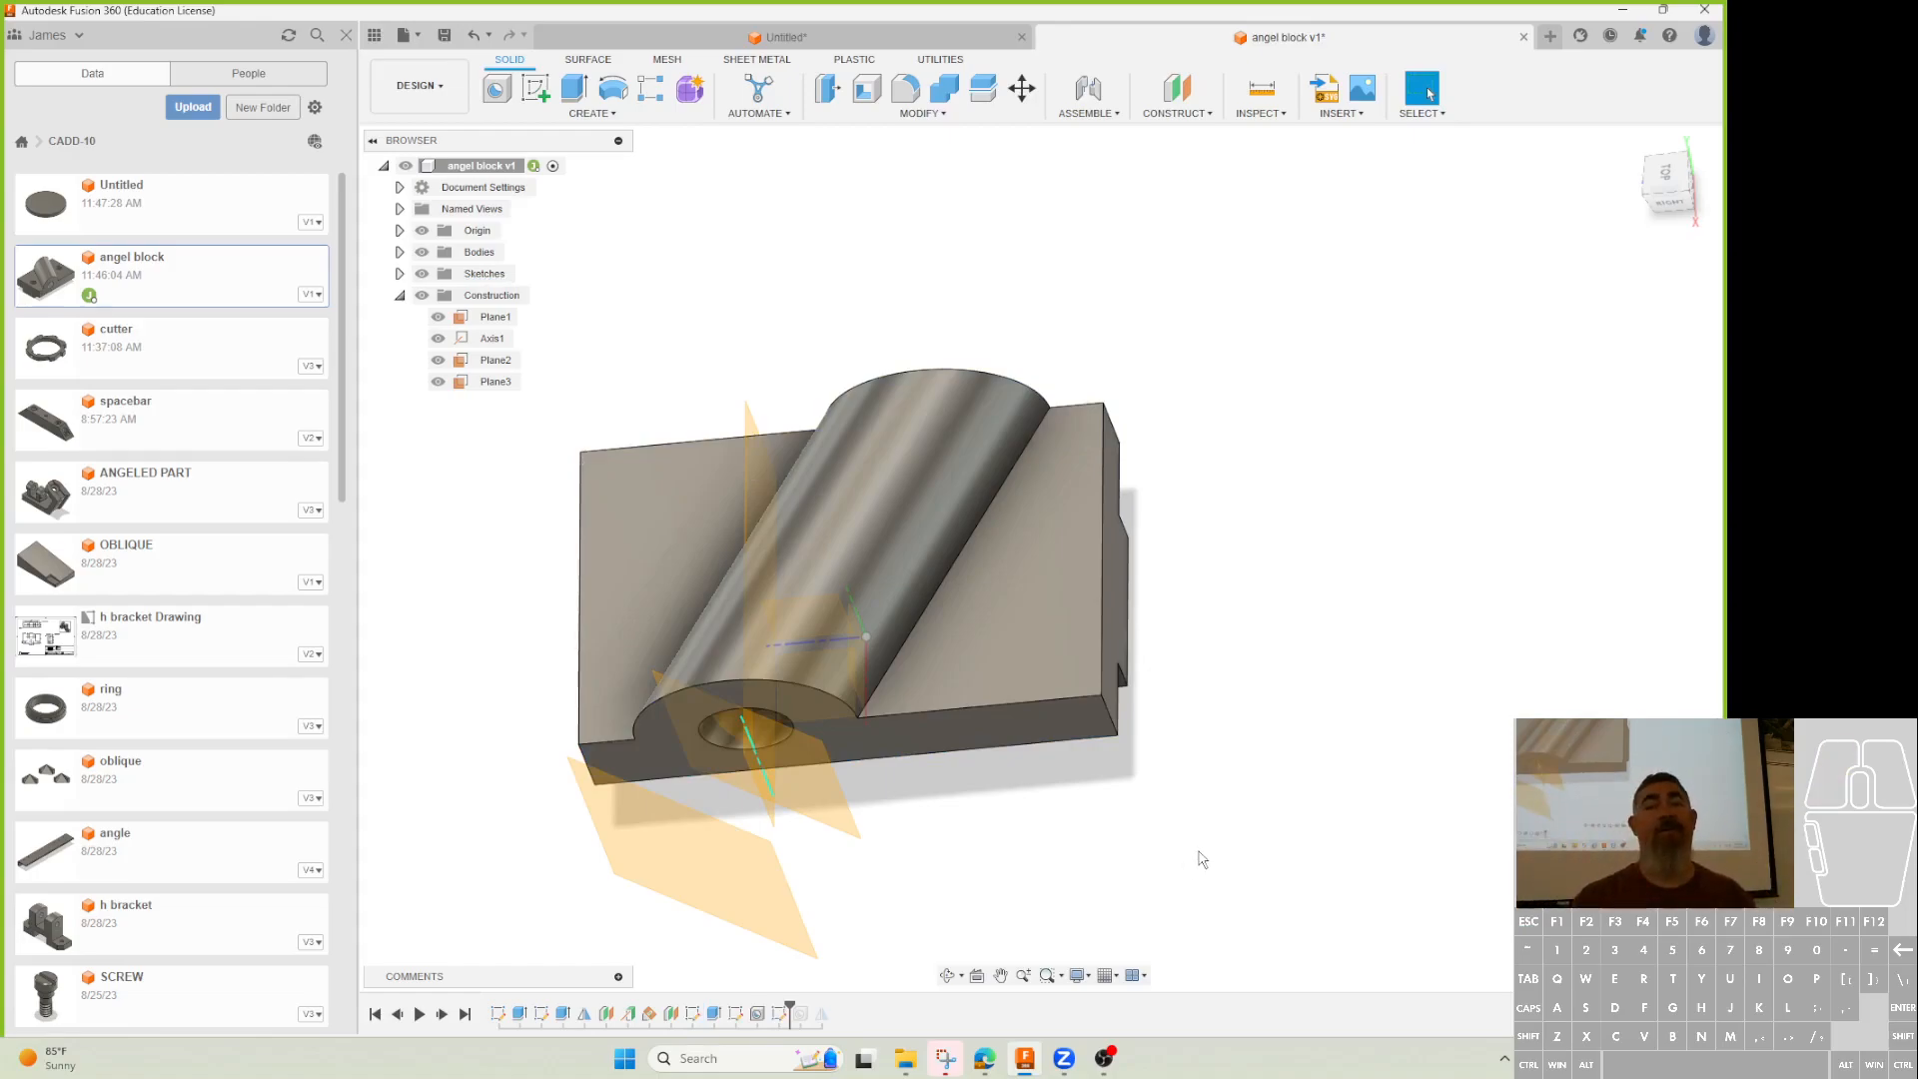
Roll the history back to before the boss and sketch a narrow three-point rectangle diagonally across the block's upper face
{"action": "left_click_drag", "start_coordinate": [788, 1010], "coordinate": [595, 1008]}
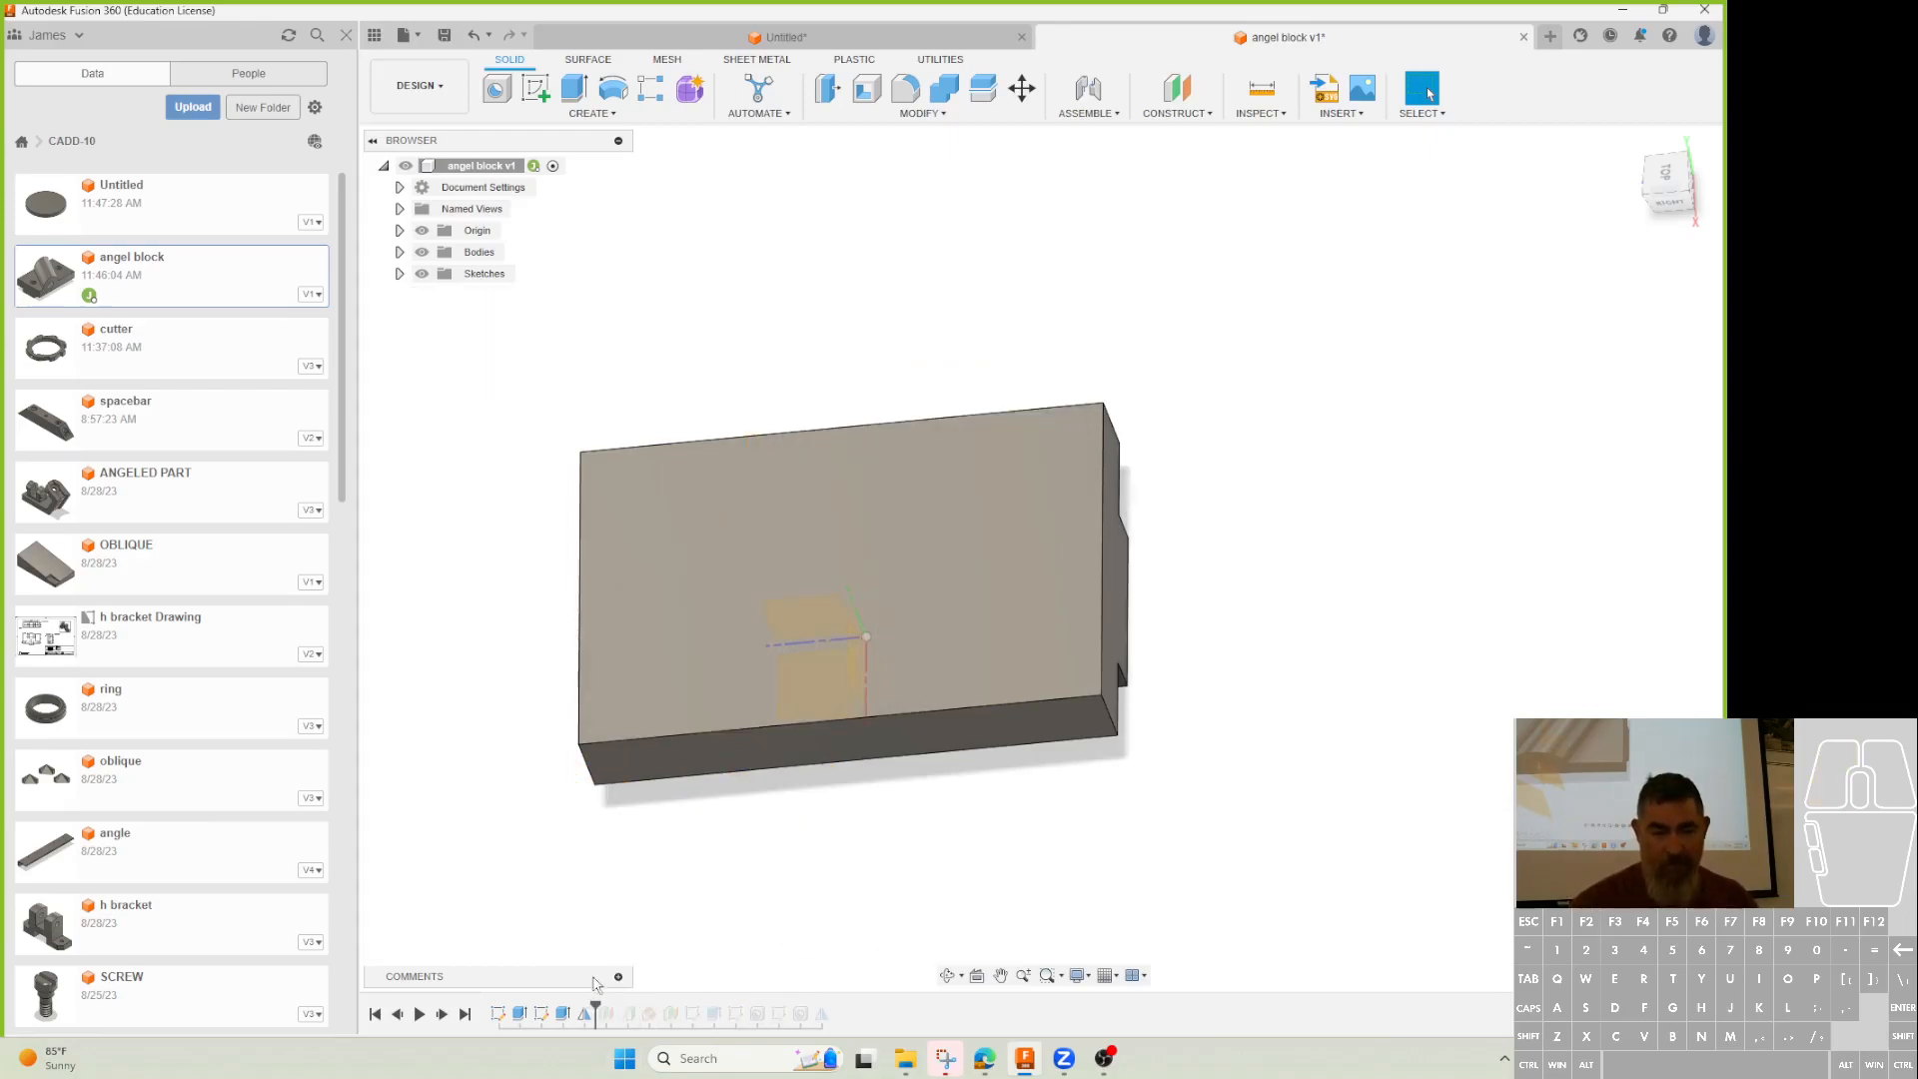
{"action": "left_click", "coordinate": [544, 97]}
{"action": "left_click", "coordinate": [899, 489]}
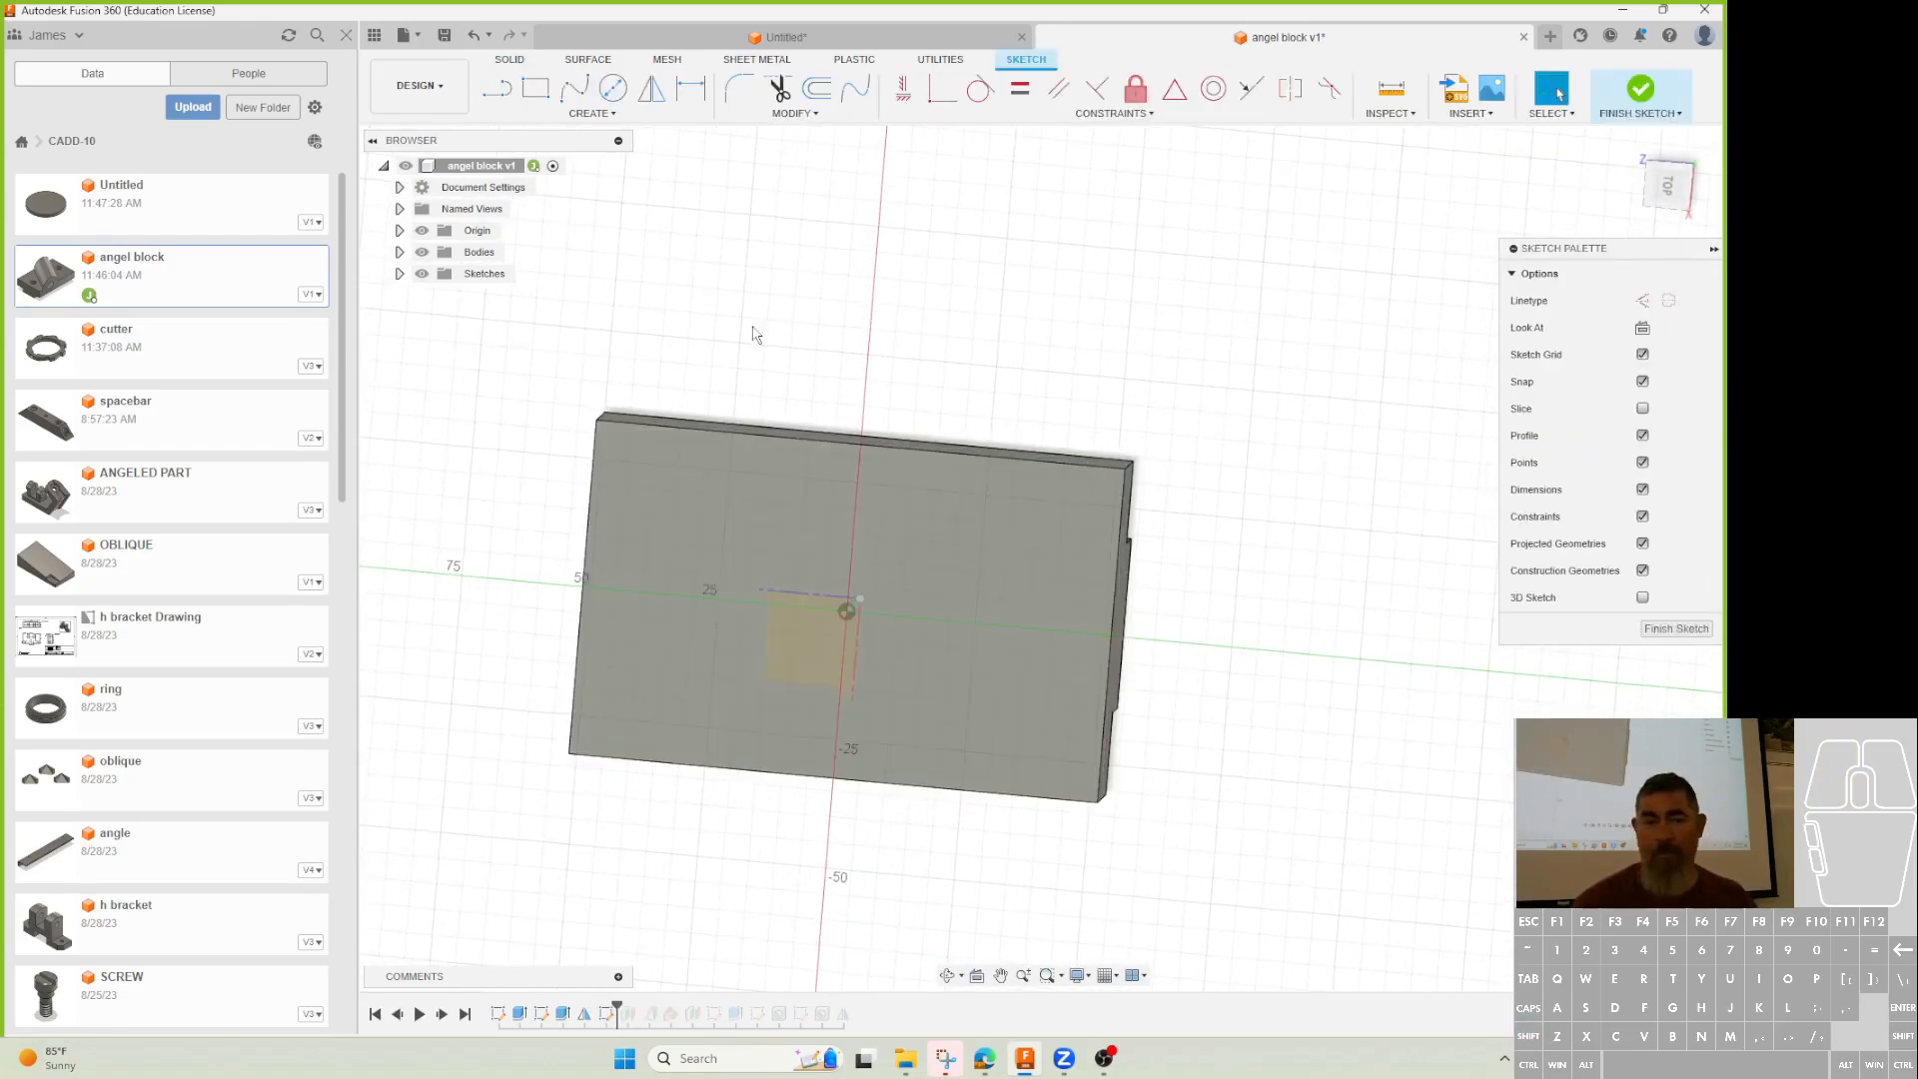
{"action": "left_click", "coordinate": [535, 88]}
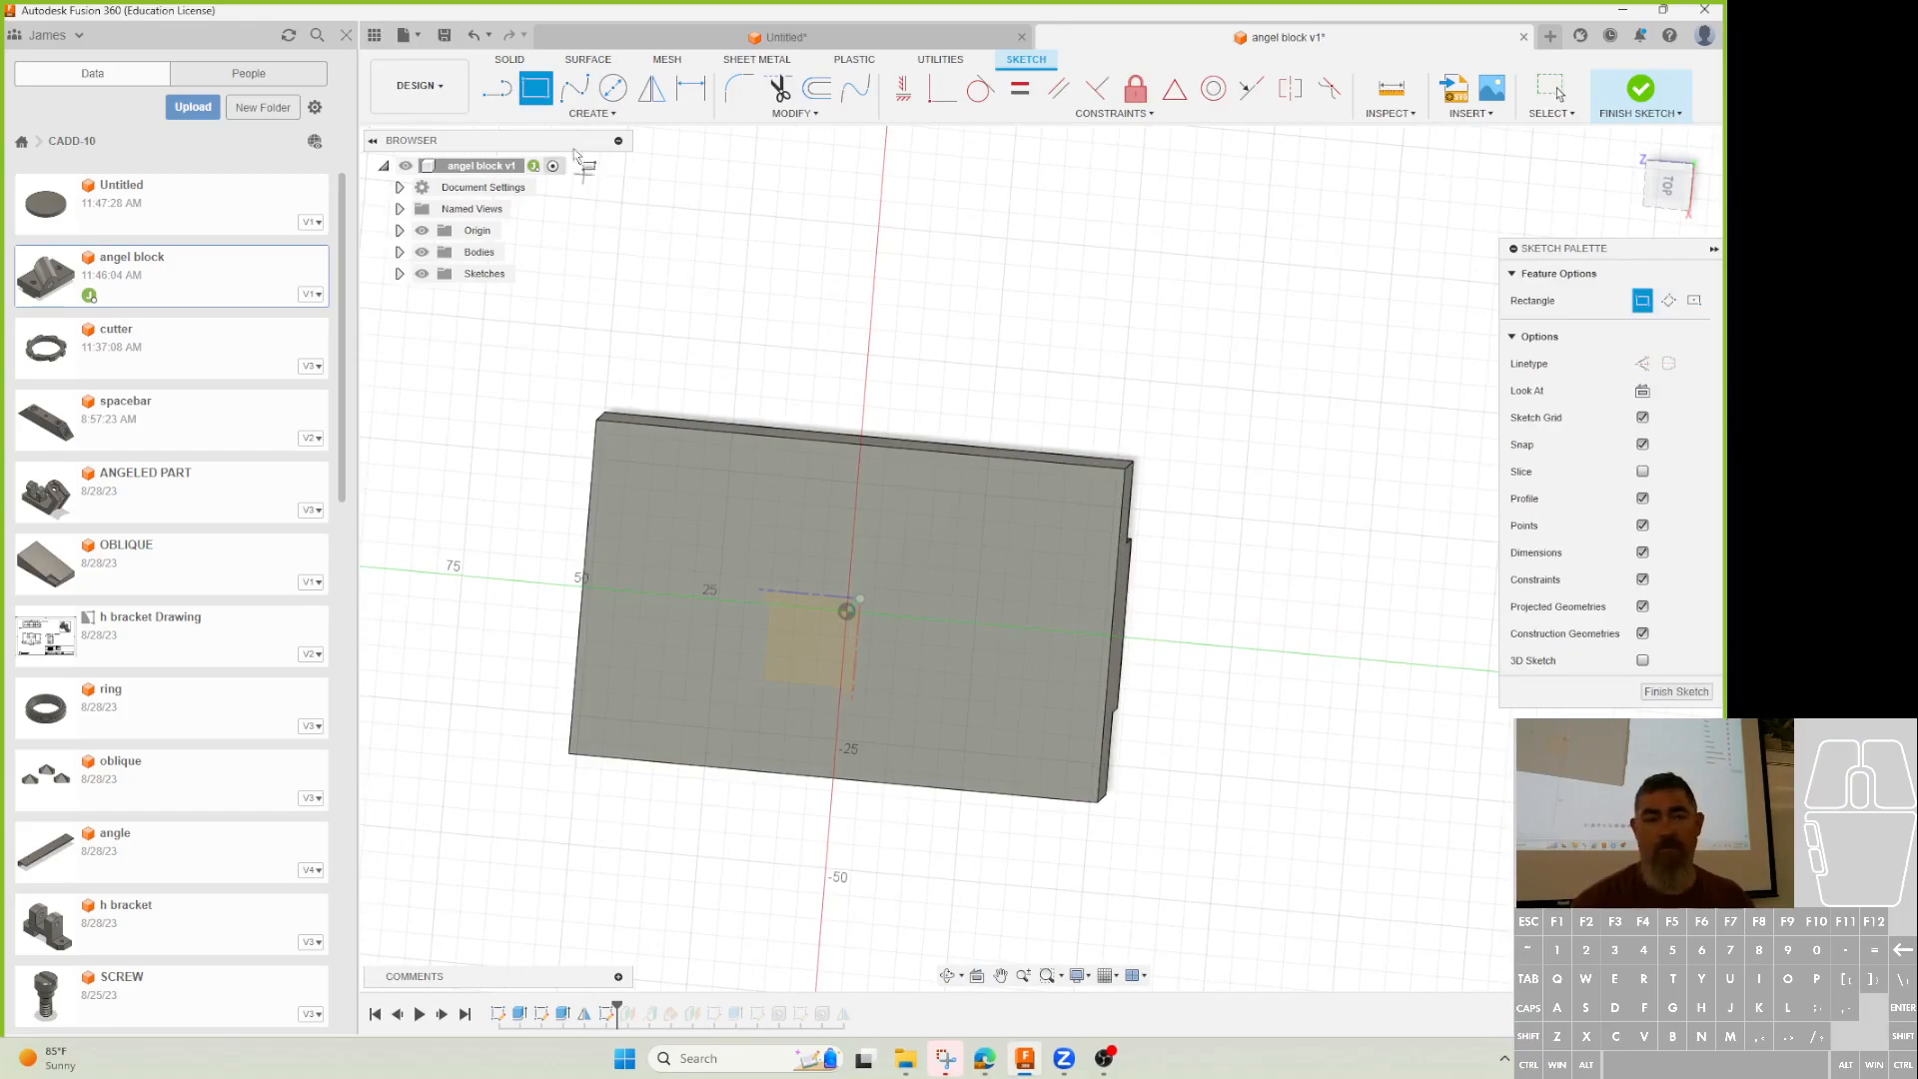
{"action": "left_click", "coordinate": [1668, 299]}
{"action": "left_click", "coordinate": [847, 611]}
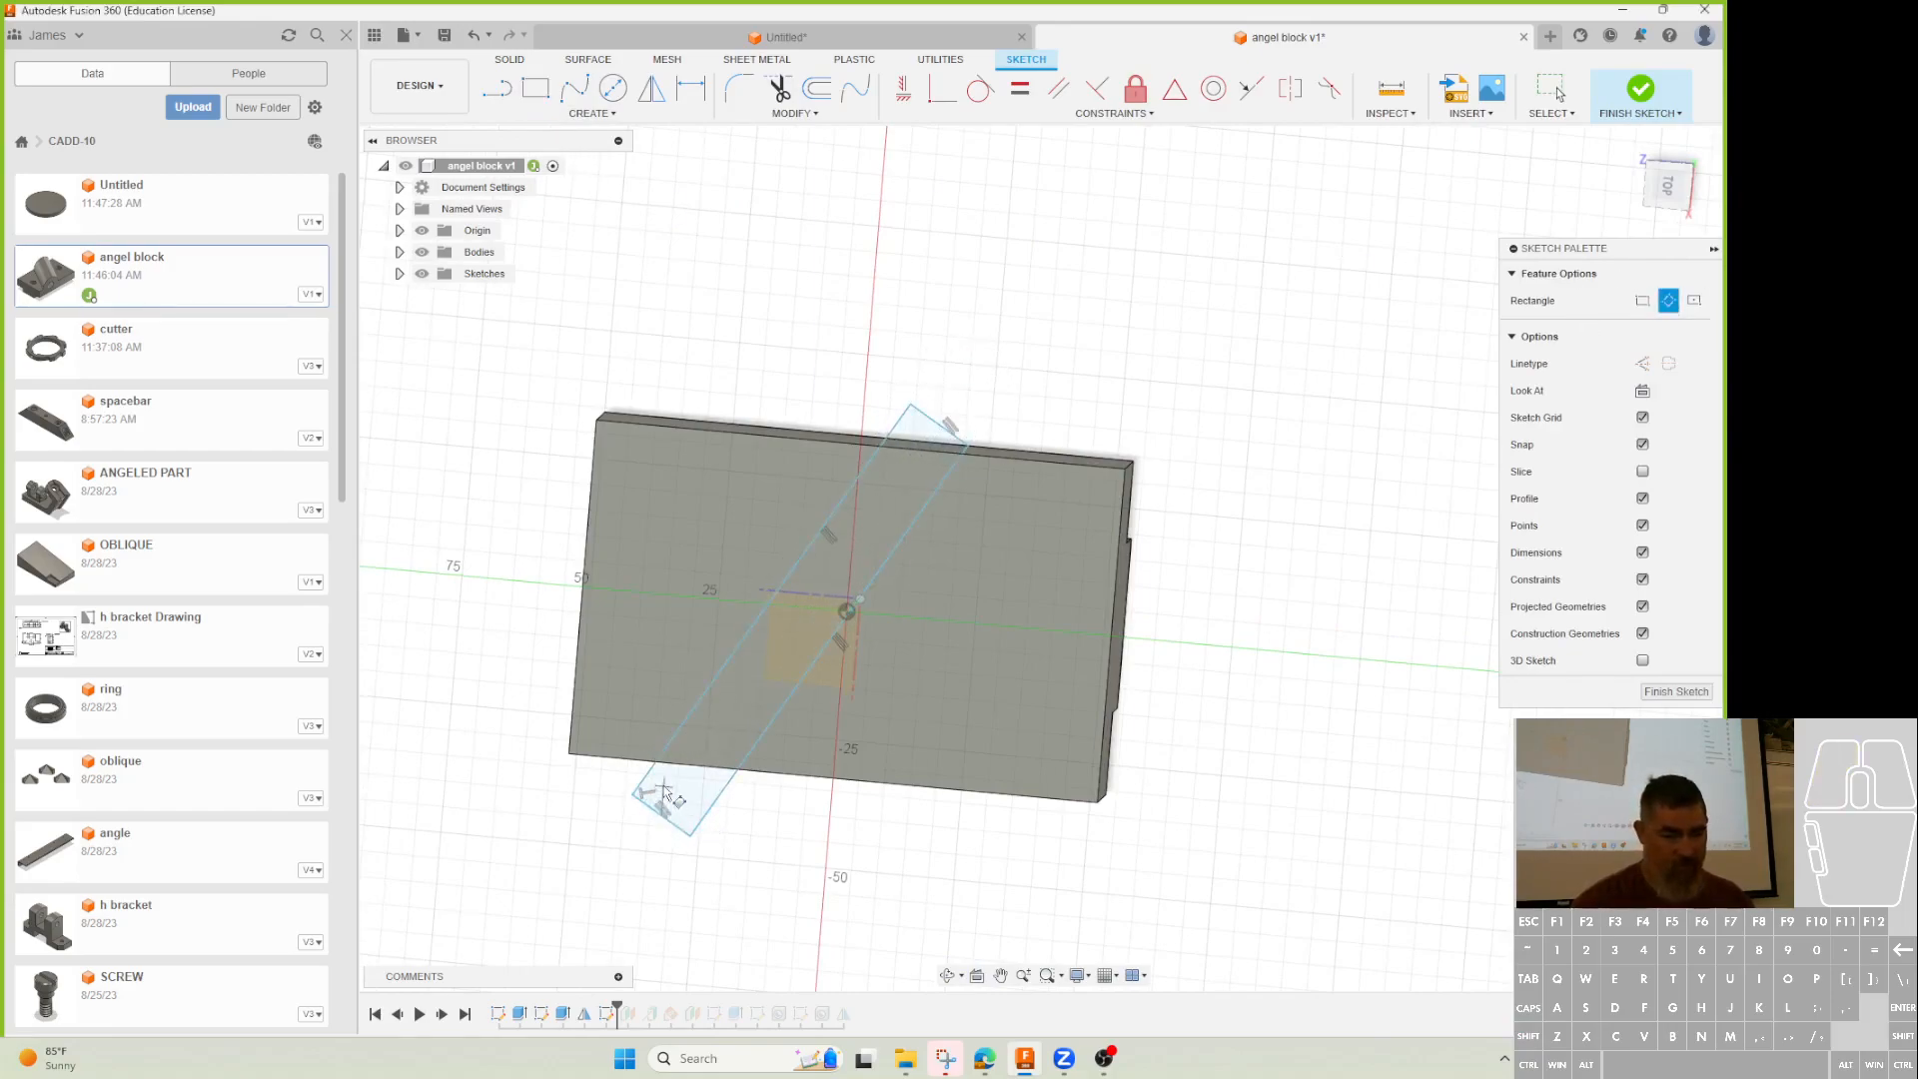
{"action": "left_click", "coordinate": [704, 822]}
Add a sketch point where the rectangle's long side crosses the block's edge and dimension it 33 mm from the block's adjacent short edge
{"action": "left_click", "coordinate": [592, 112]}
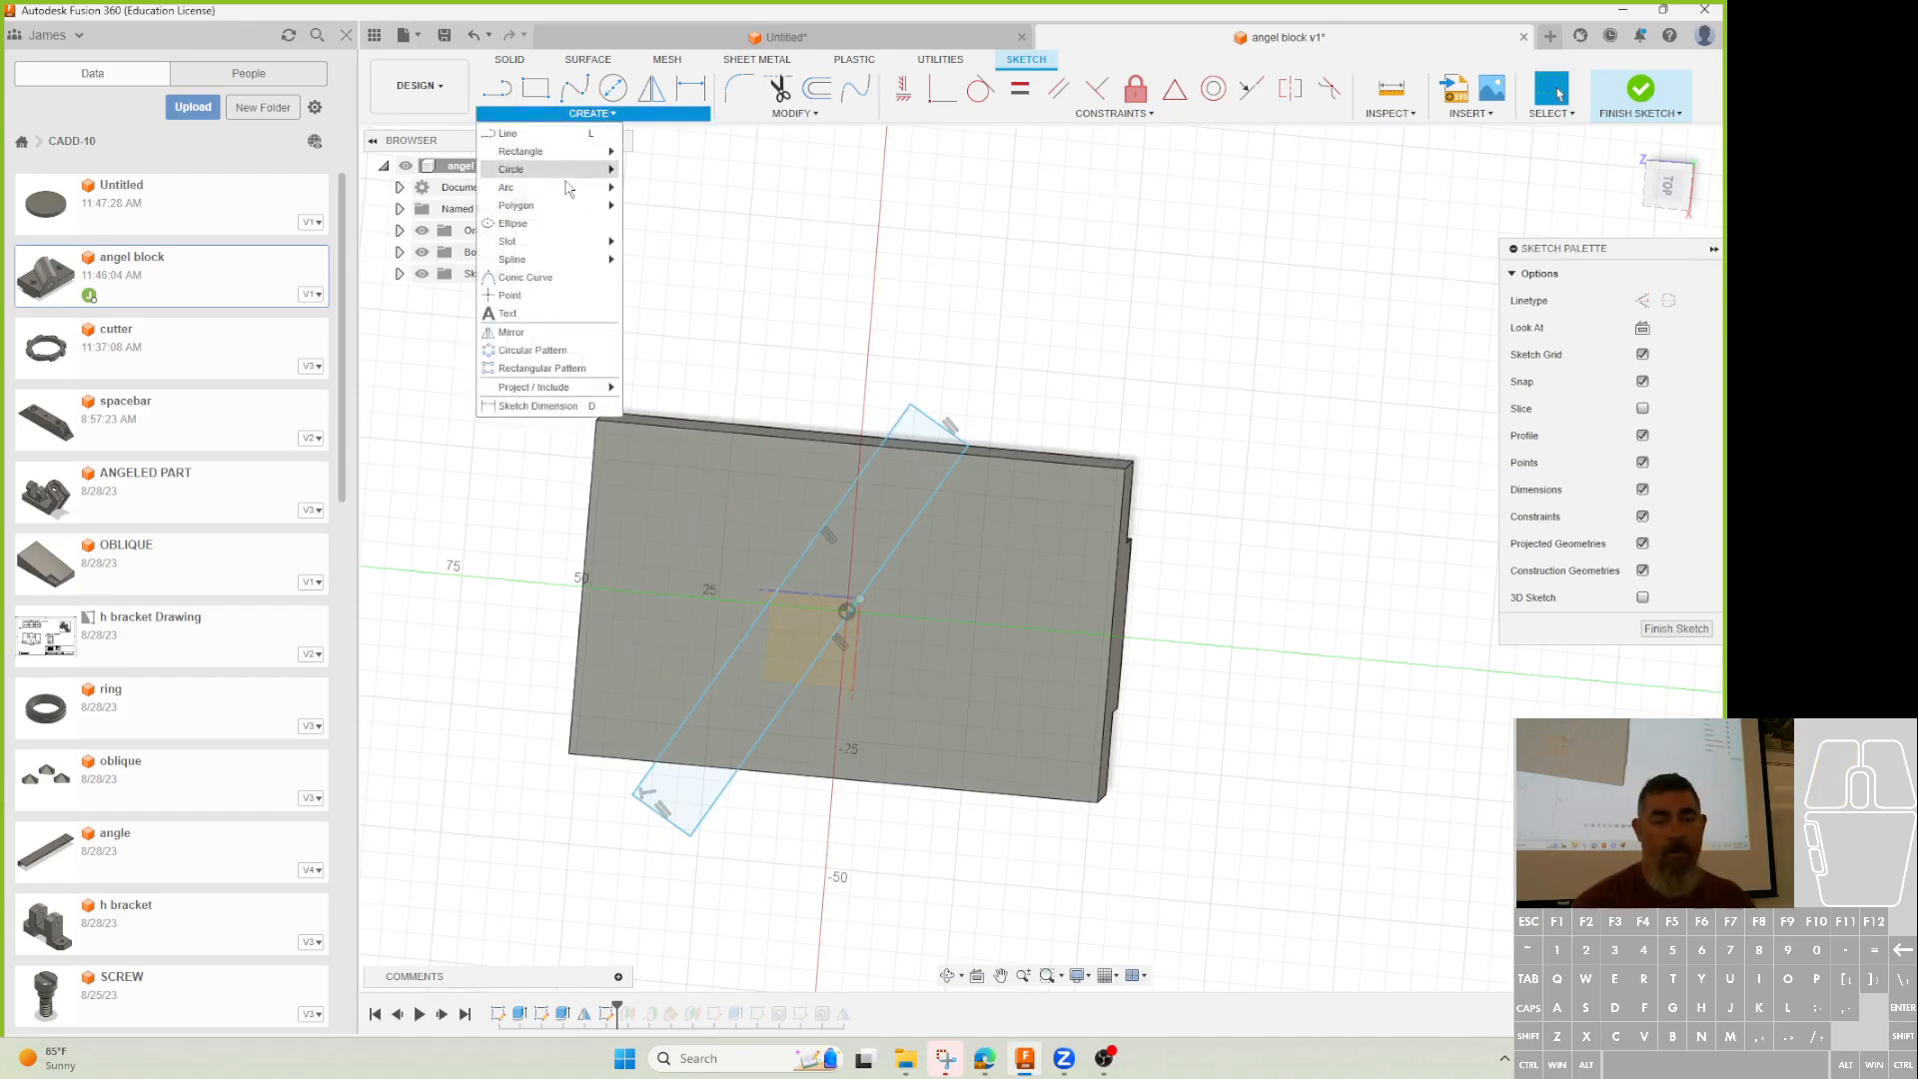
{"action": "left_click", "coordinate": [539, 296]}
{"action": "left_click", "coordinate": [656, 763]}
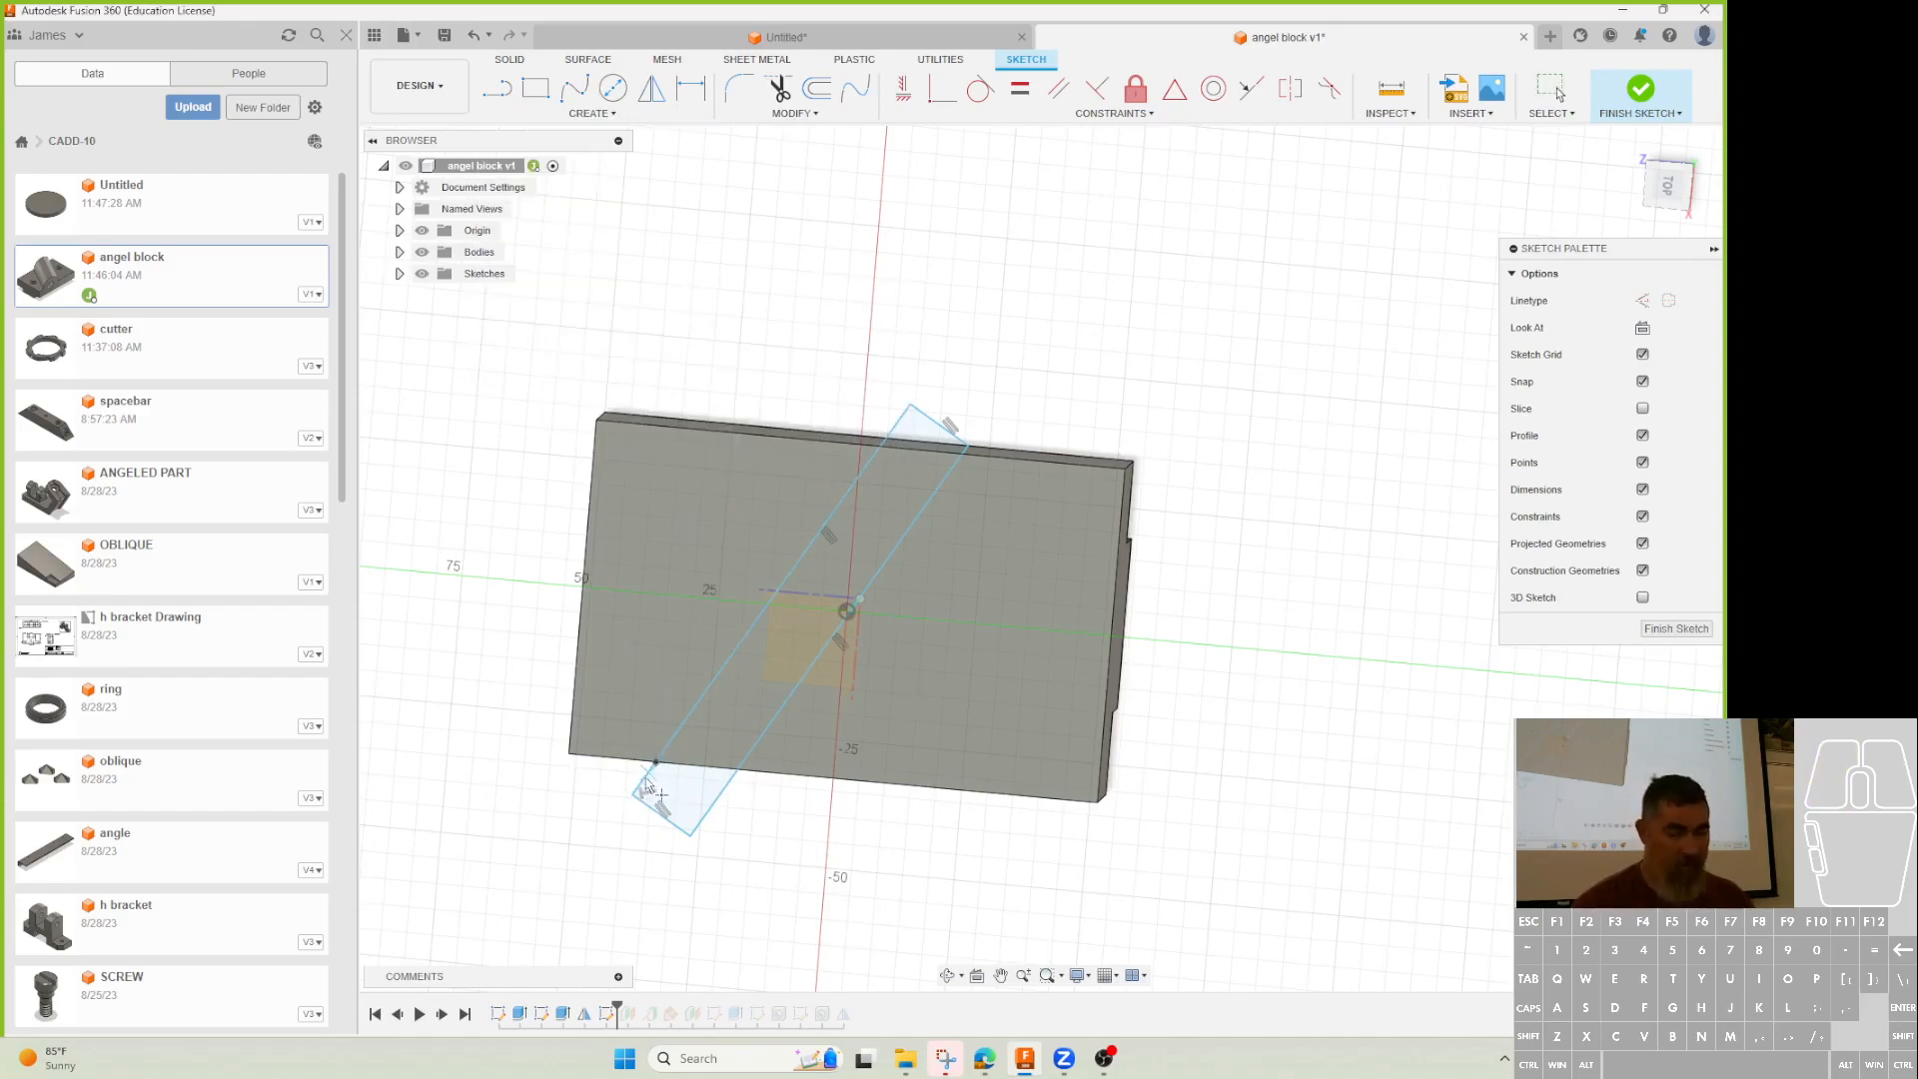
{"action": "key", "text": "d"}
{"action": "left_click", "coordinate": [572, 713]}
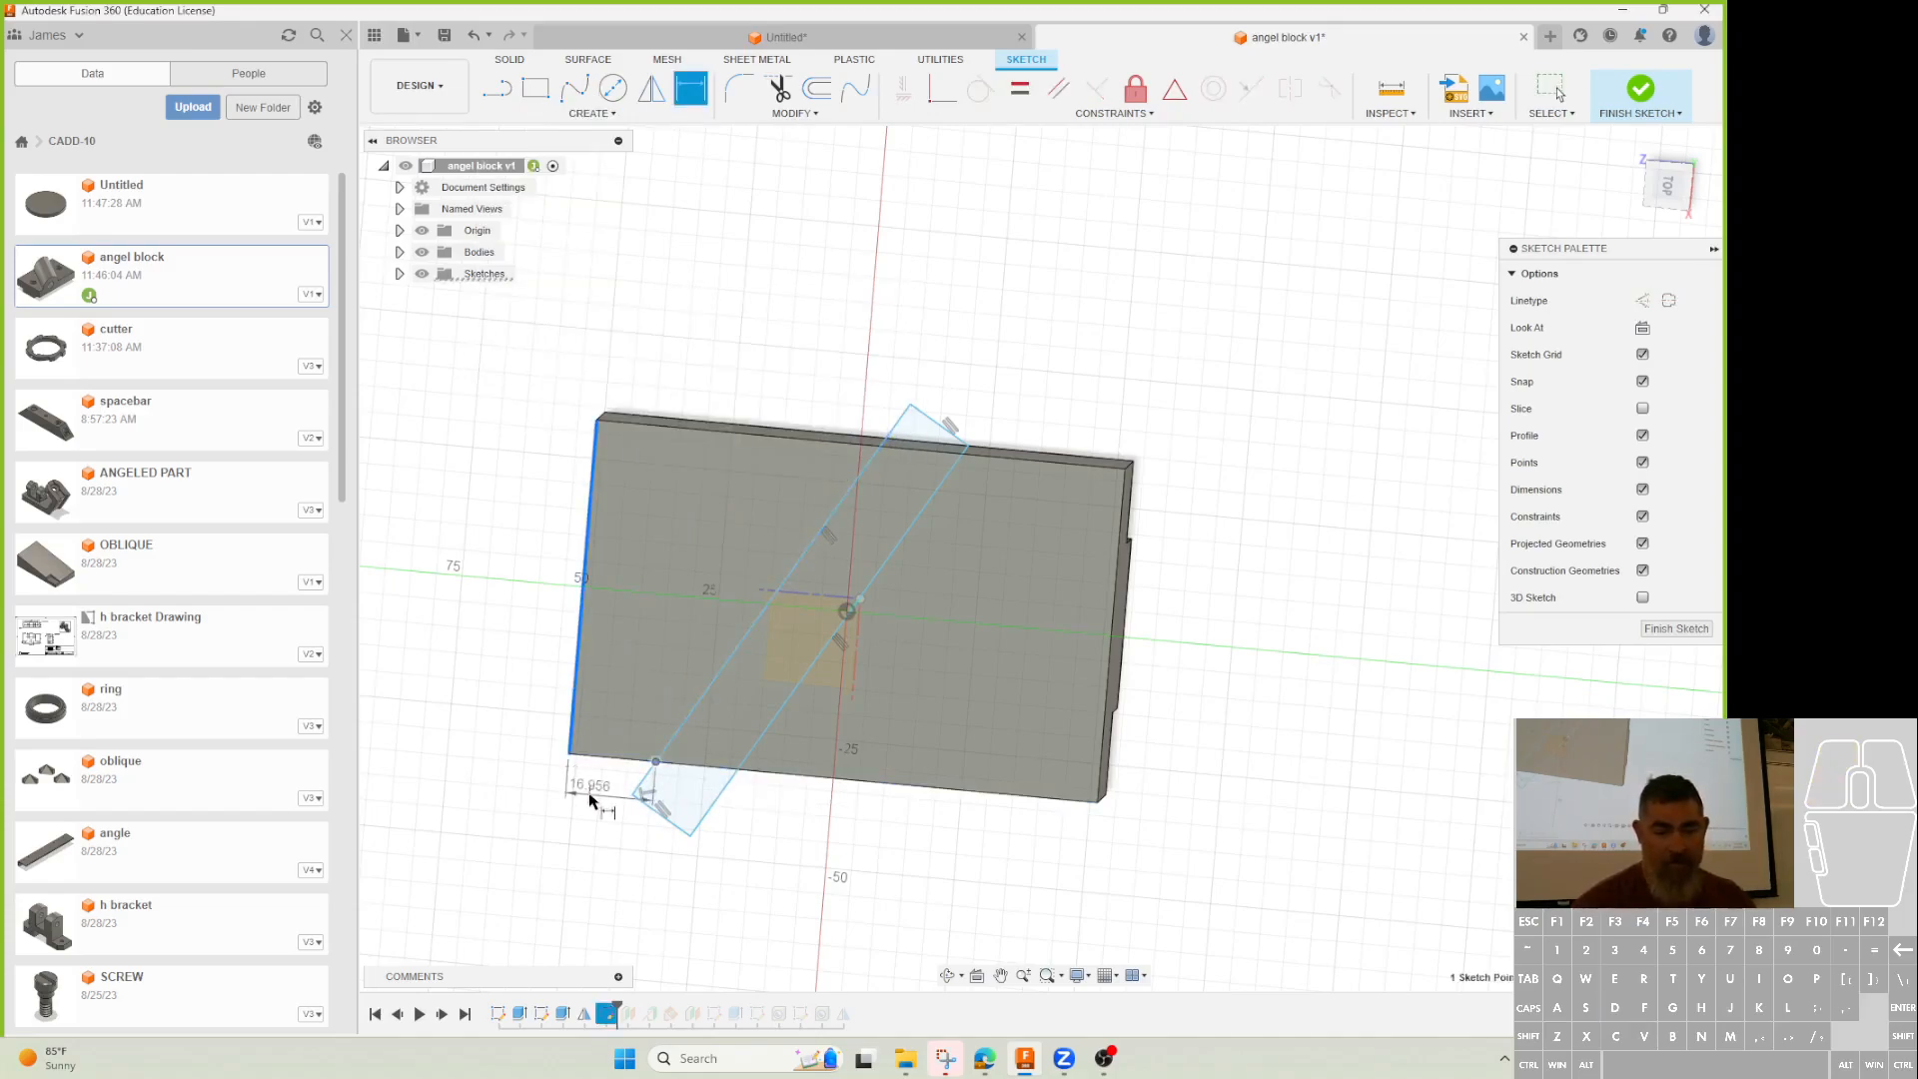
{"action": "left_click", "coordinate": [607, 796]}
{"action": "type", "text": "33"}
{"action": "key", "text": "Return"}
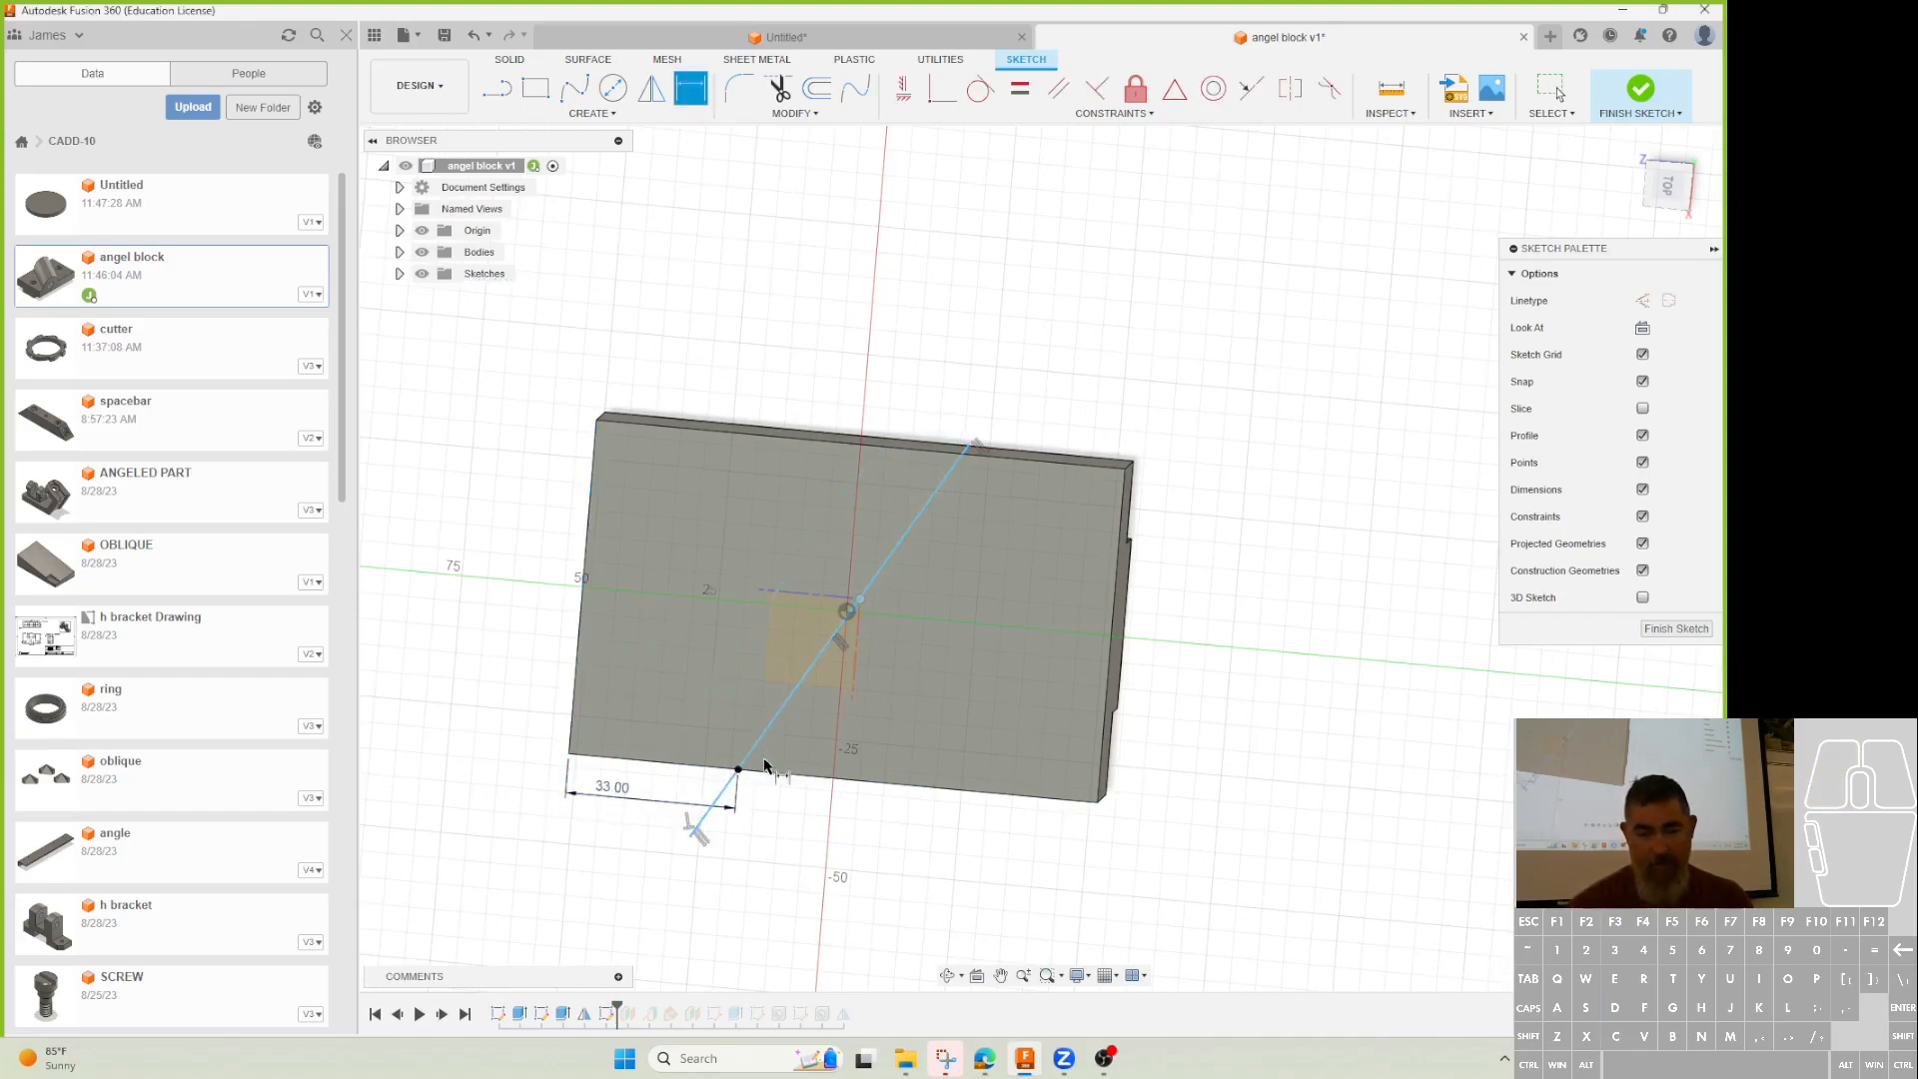
Widen the rectangle again and set the angle between its long side and the block's long edge to 60 degrees
{"action": "left_click", "coordinate": [699, 827]}
{"action": "left_click_drag", "start_coordinate": [787, 859], "coordinate": [778, 846]}
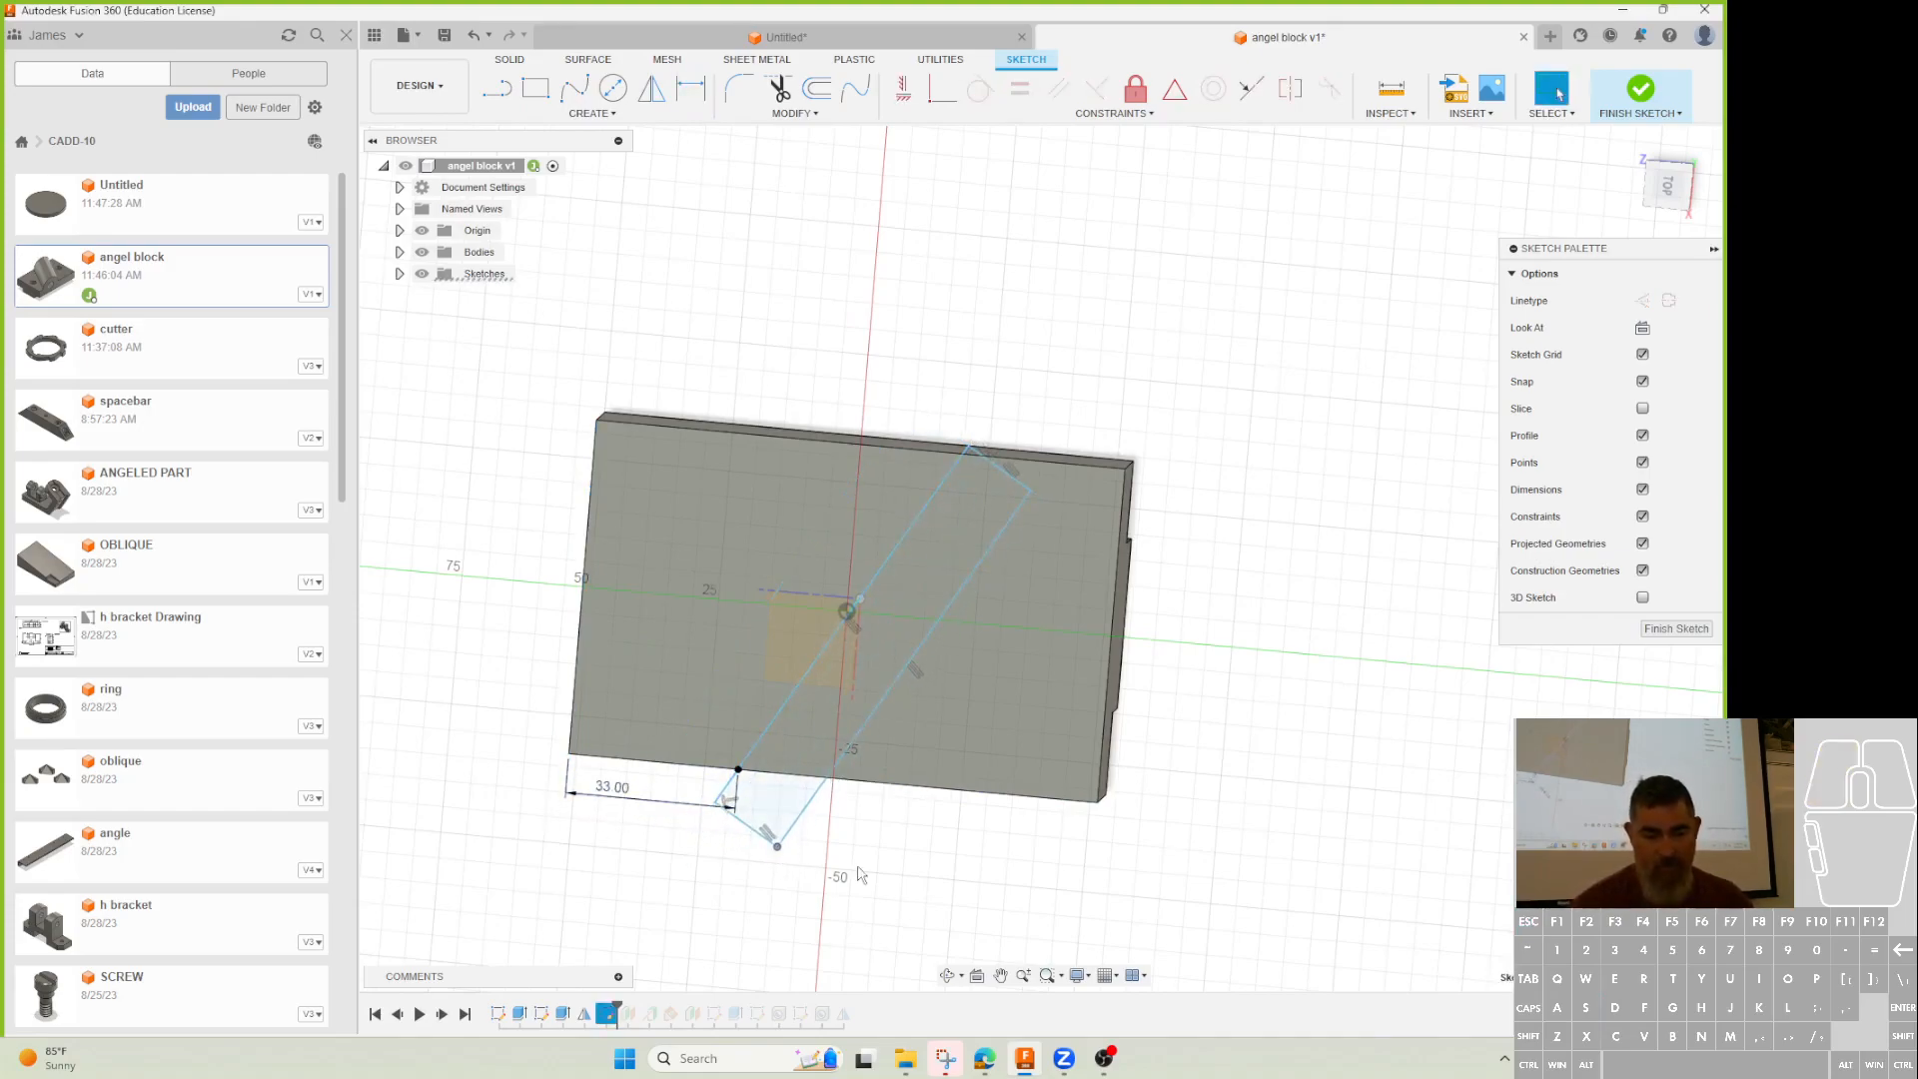
{"action": "key", "text": "d"}
{"action": "left_click", "coordinate": [759, 771]}
{"action": "left_click", "coordinate": [751, 755]}
{"action": "left_click", "coordinate": [802, 778]}
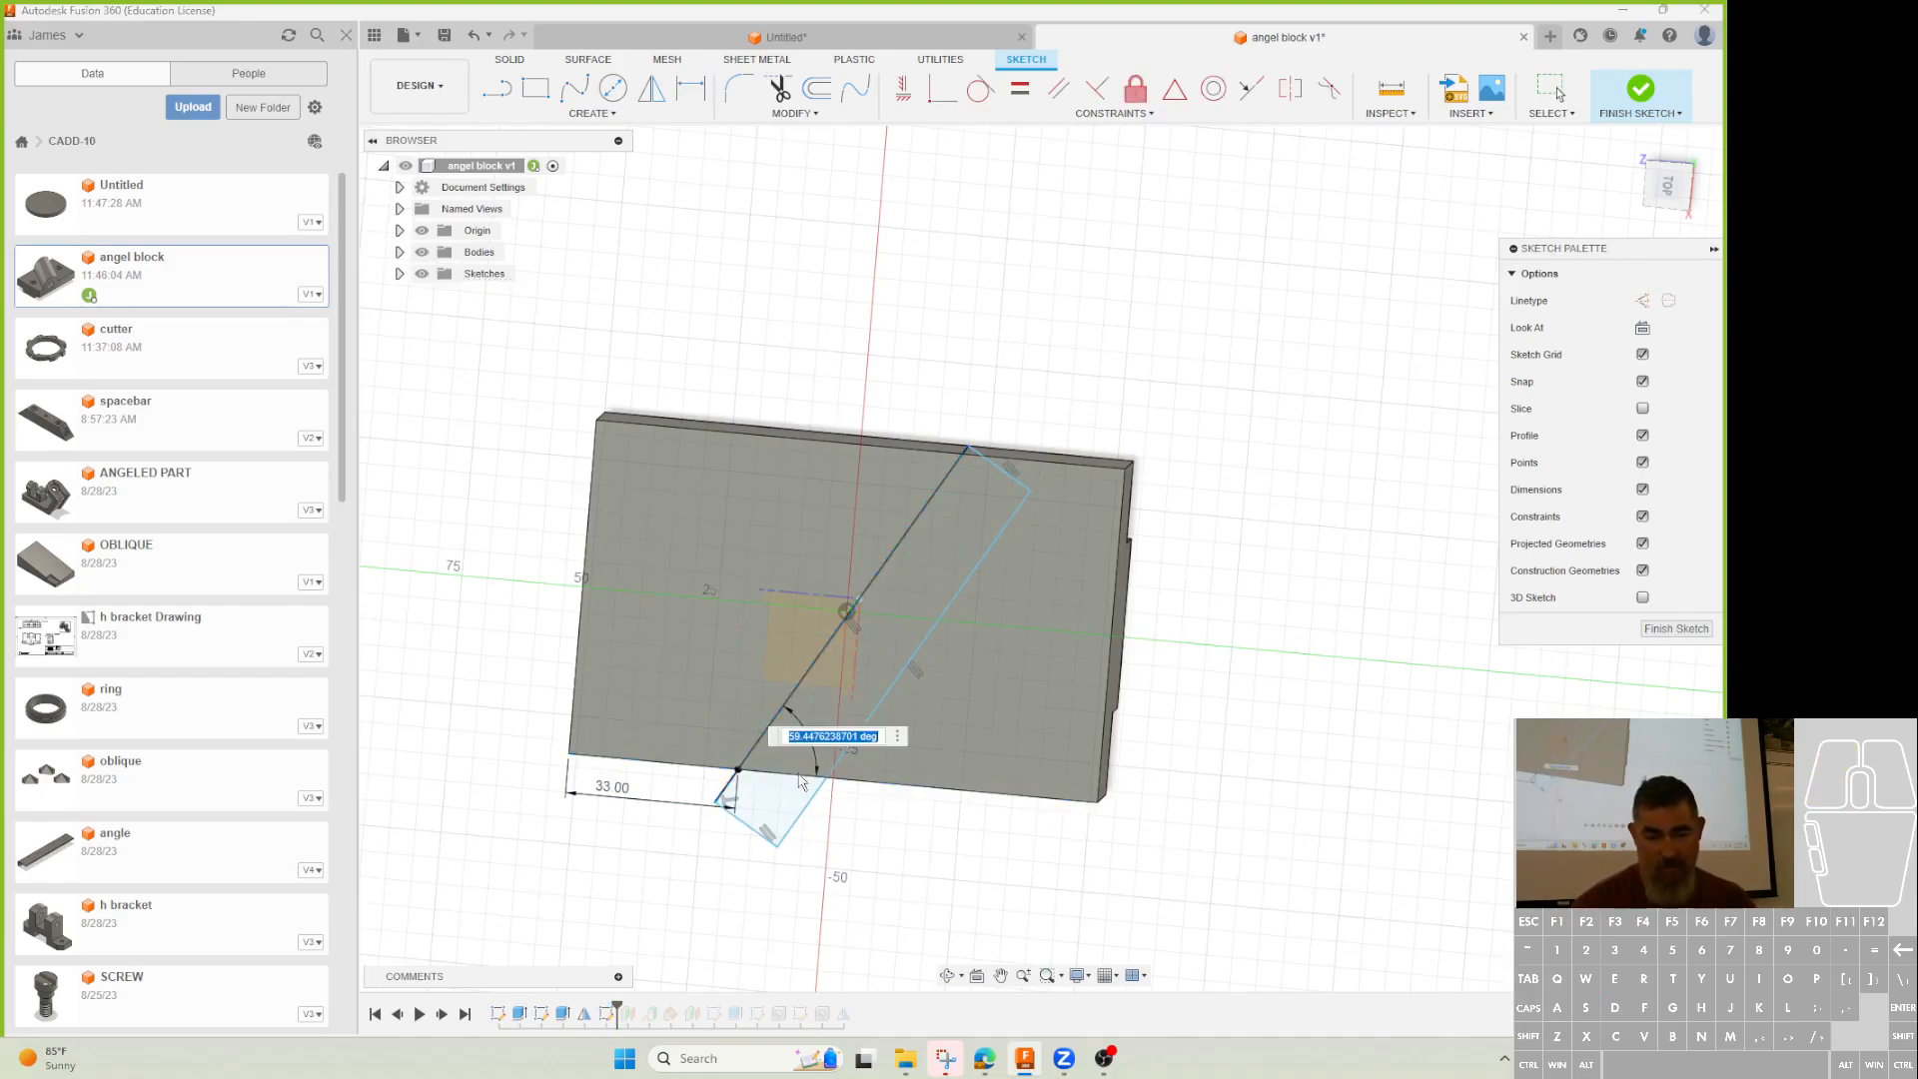
{"action": "type", "text": "60"}
{"action": "key", "text": "Return"}
Stretch both ends of the angled rectangle past the block's edges and finish the sketch
{"action": "key", "text": "Escape"}
{"action": "left_click", "coordinate": [967, 448]}
{"action": "left_click_drag", "start_coordinate": [967, 448], "coordinate": [1019, 391]}
{"action": "key", "text": "Escape"}
{"action": "left_click_drag", "start_coordinate": [1012, 478], "coordinate": [1052, 464]}
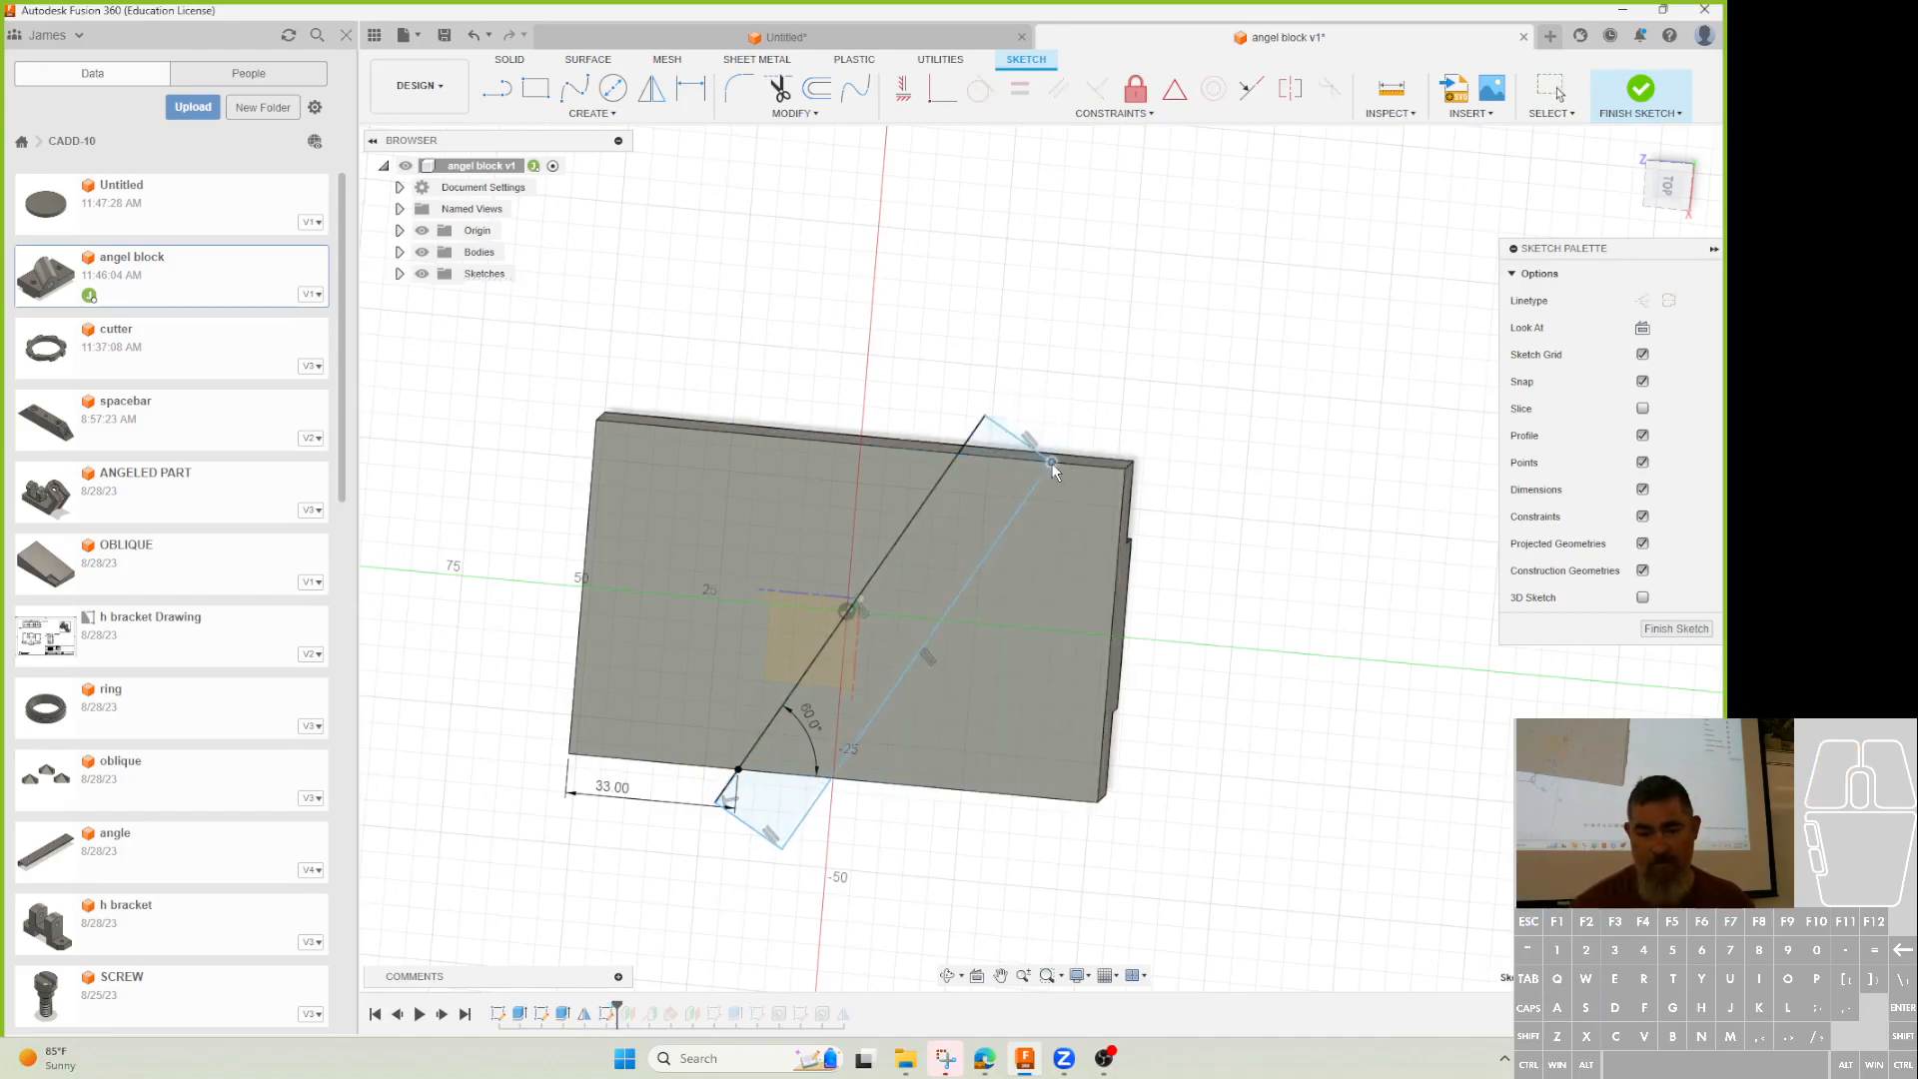
{"action": "left_click", "coordinate": [723, 807]}
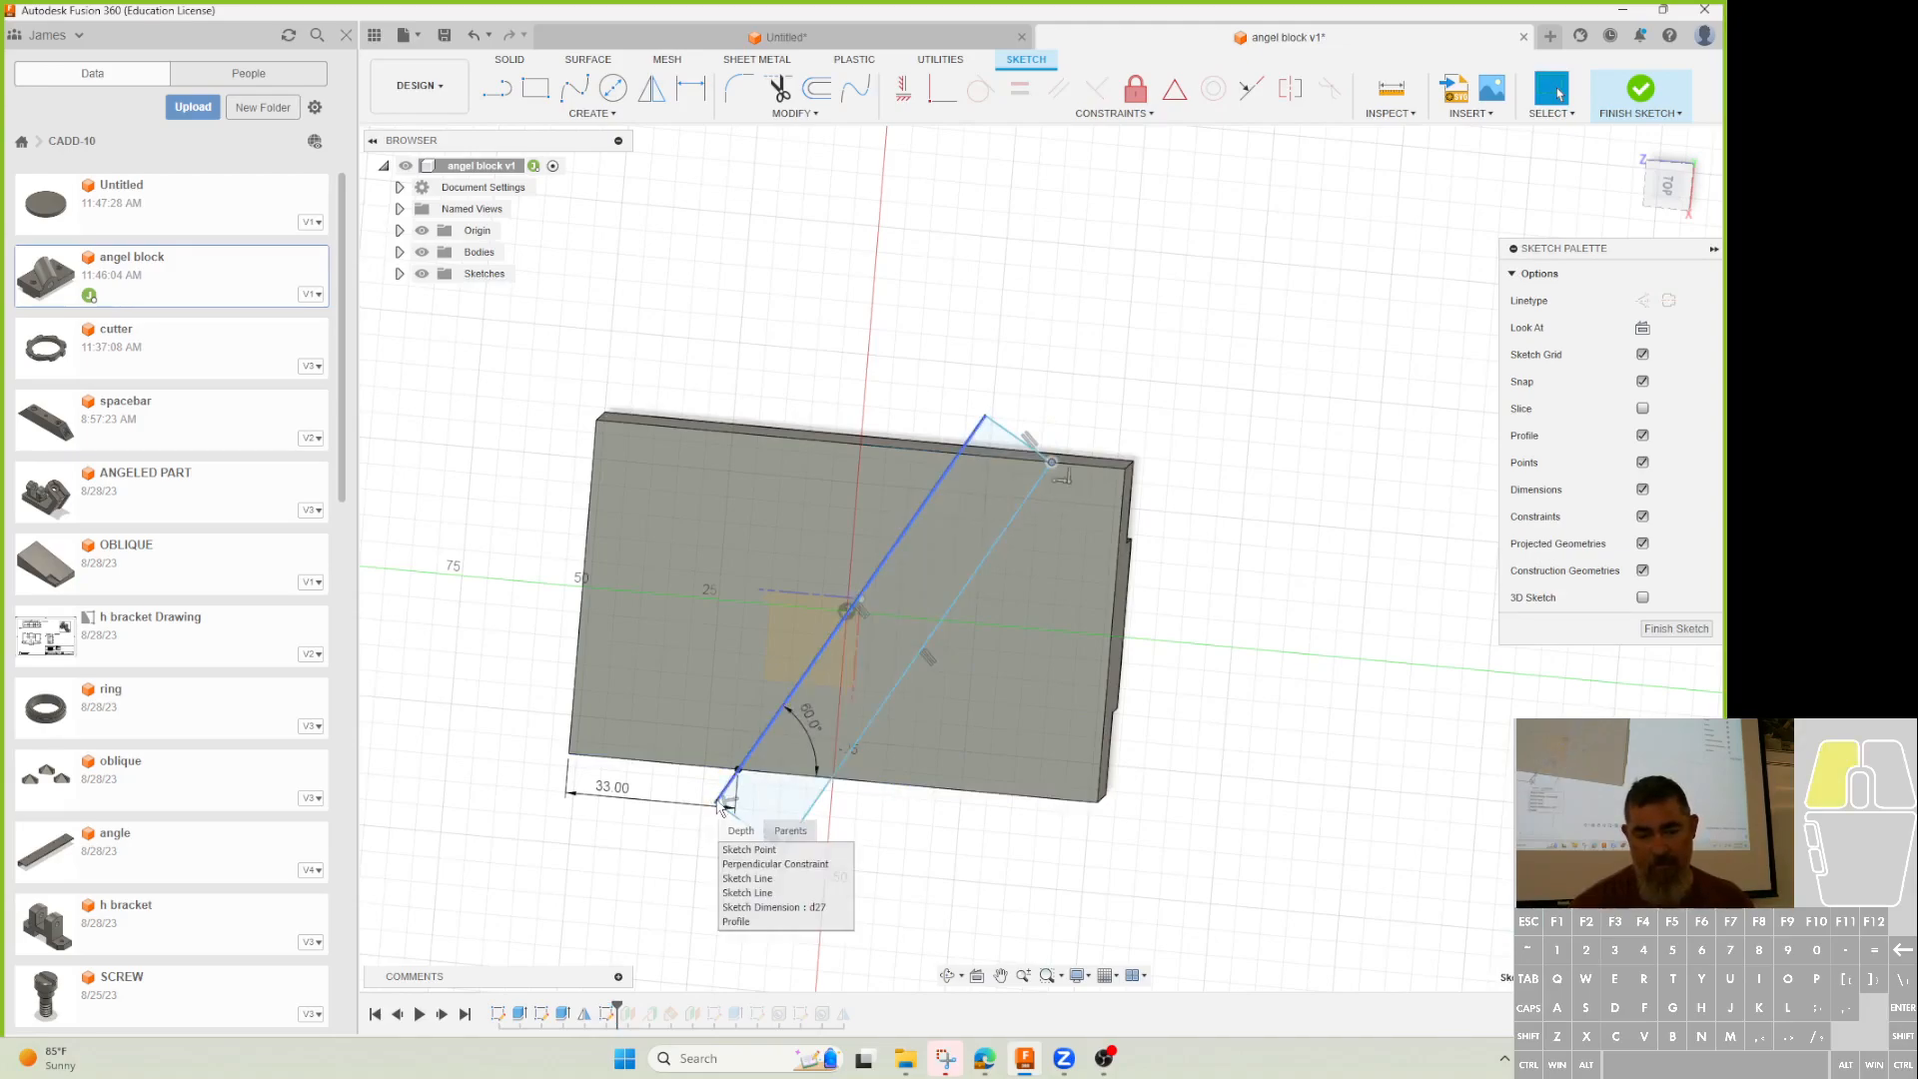
{"action": "left_click", "coordinate": [763, 836]}
{"action": "left_click_drag", "start_coordinate": [759, 835], "coordinate": [734, 869]}
{"action": "left_click", "coordinate": [1646, 77]}
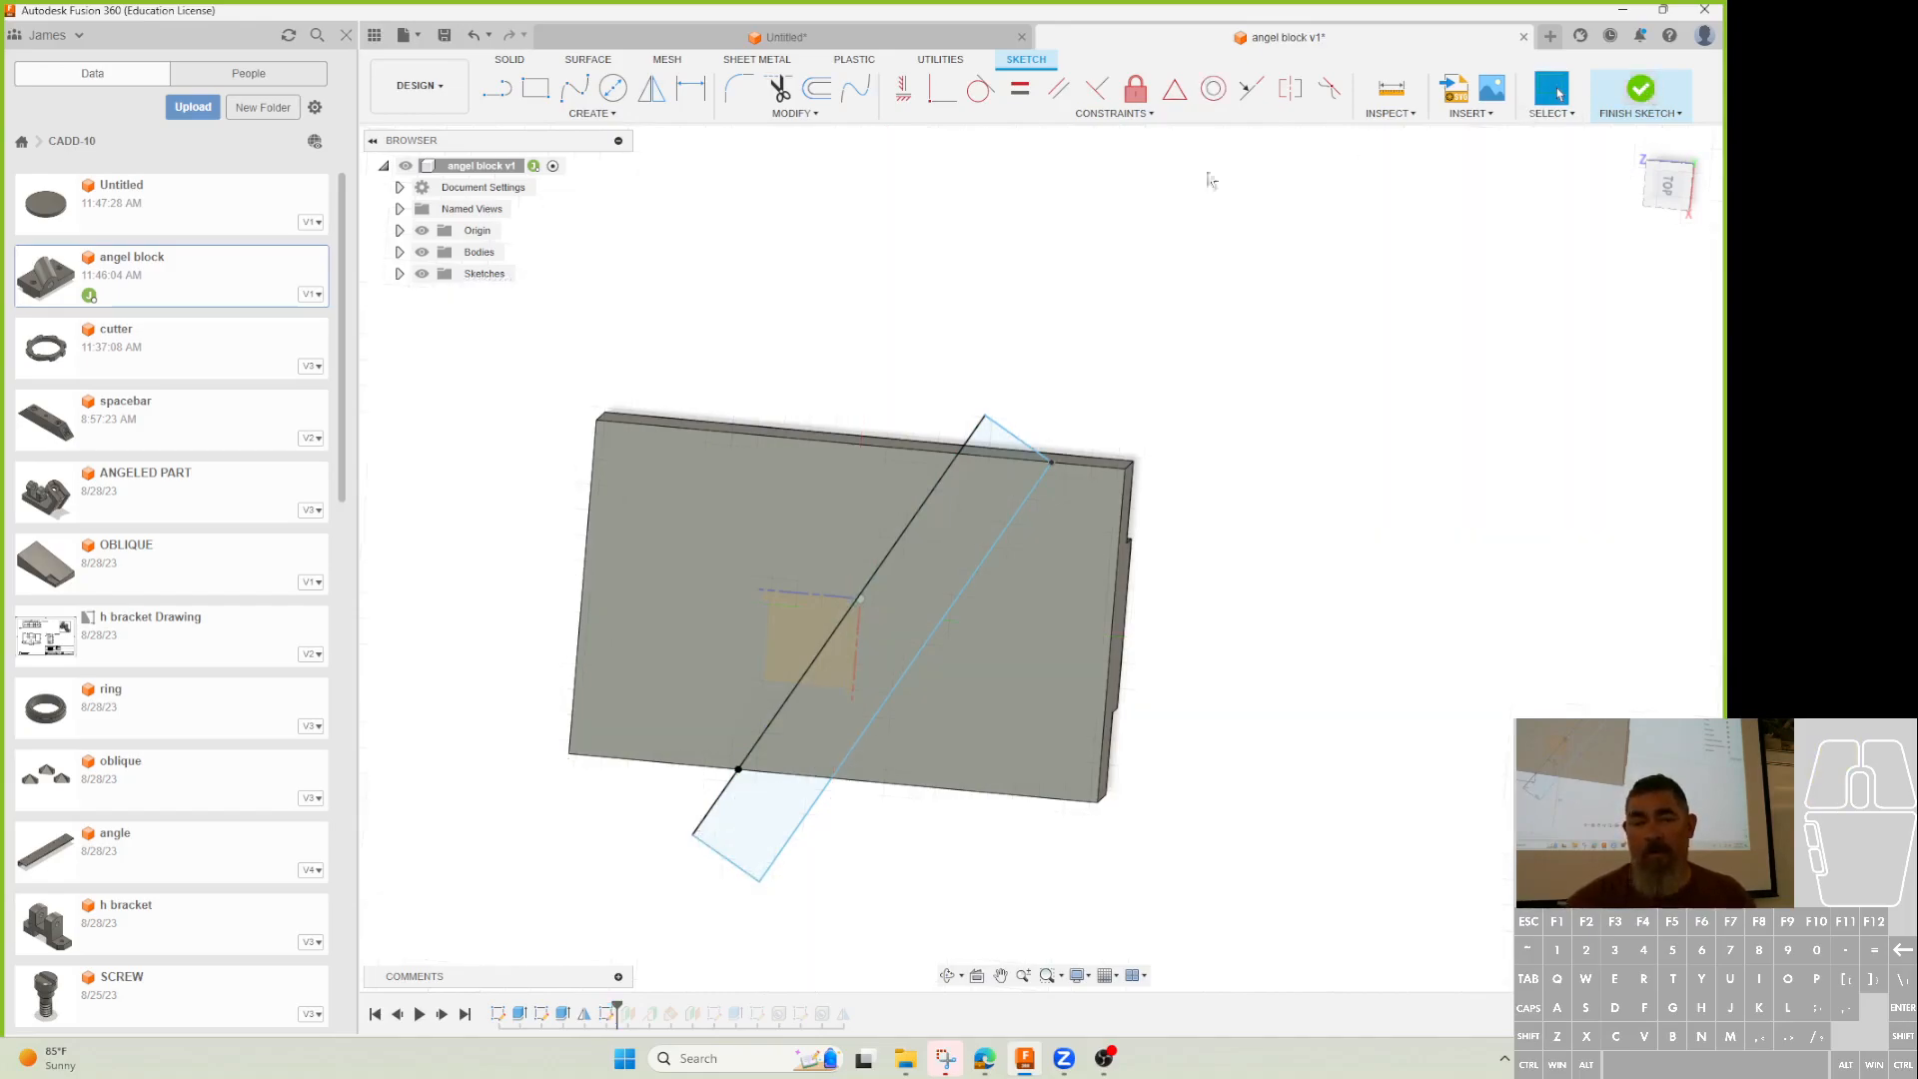
Revolve the rectangle's three profiles 180 degrees about its inner long side, joining the half cylinder to the block
{"action": "left_click", "coordinate": [496, 87]}
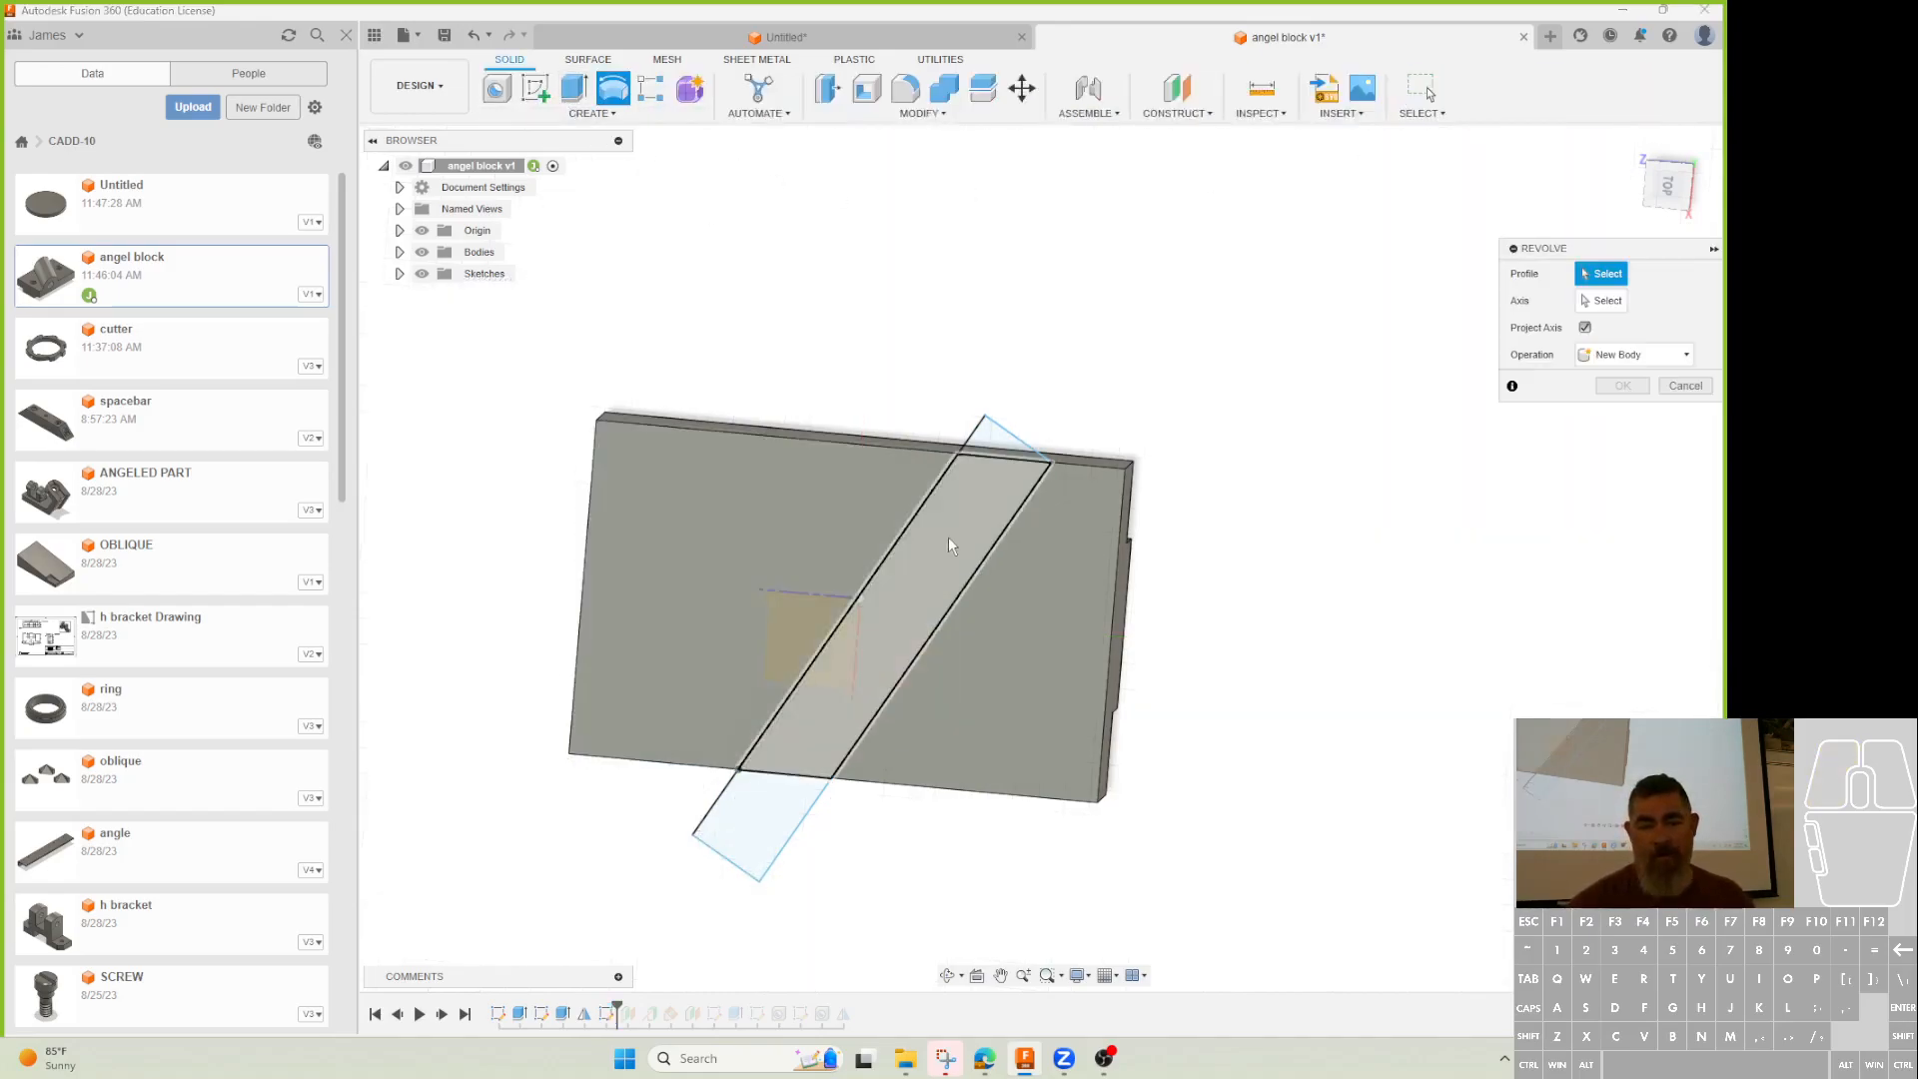
{"action": "left_click", "coordinate": [983, 445]}
{"action": "left_click", "coordinate": [794, 791]}
{"action": "left_click", "coordinate": [888, 649]}
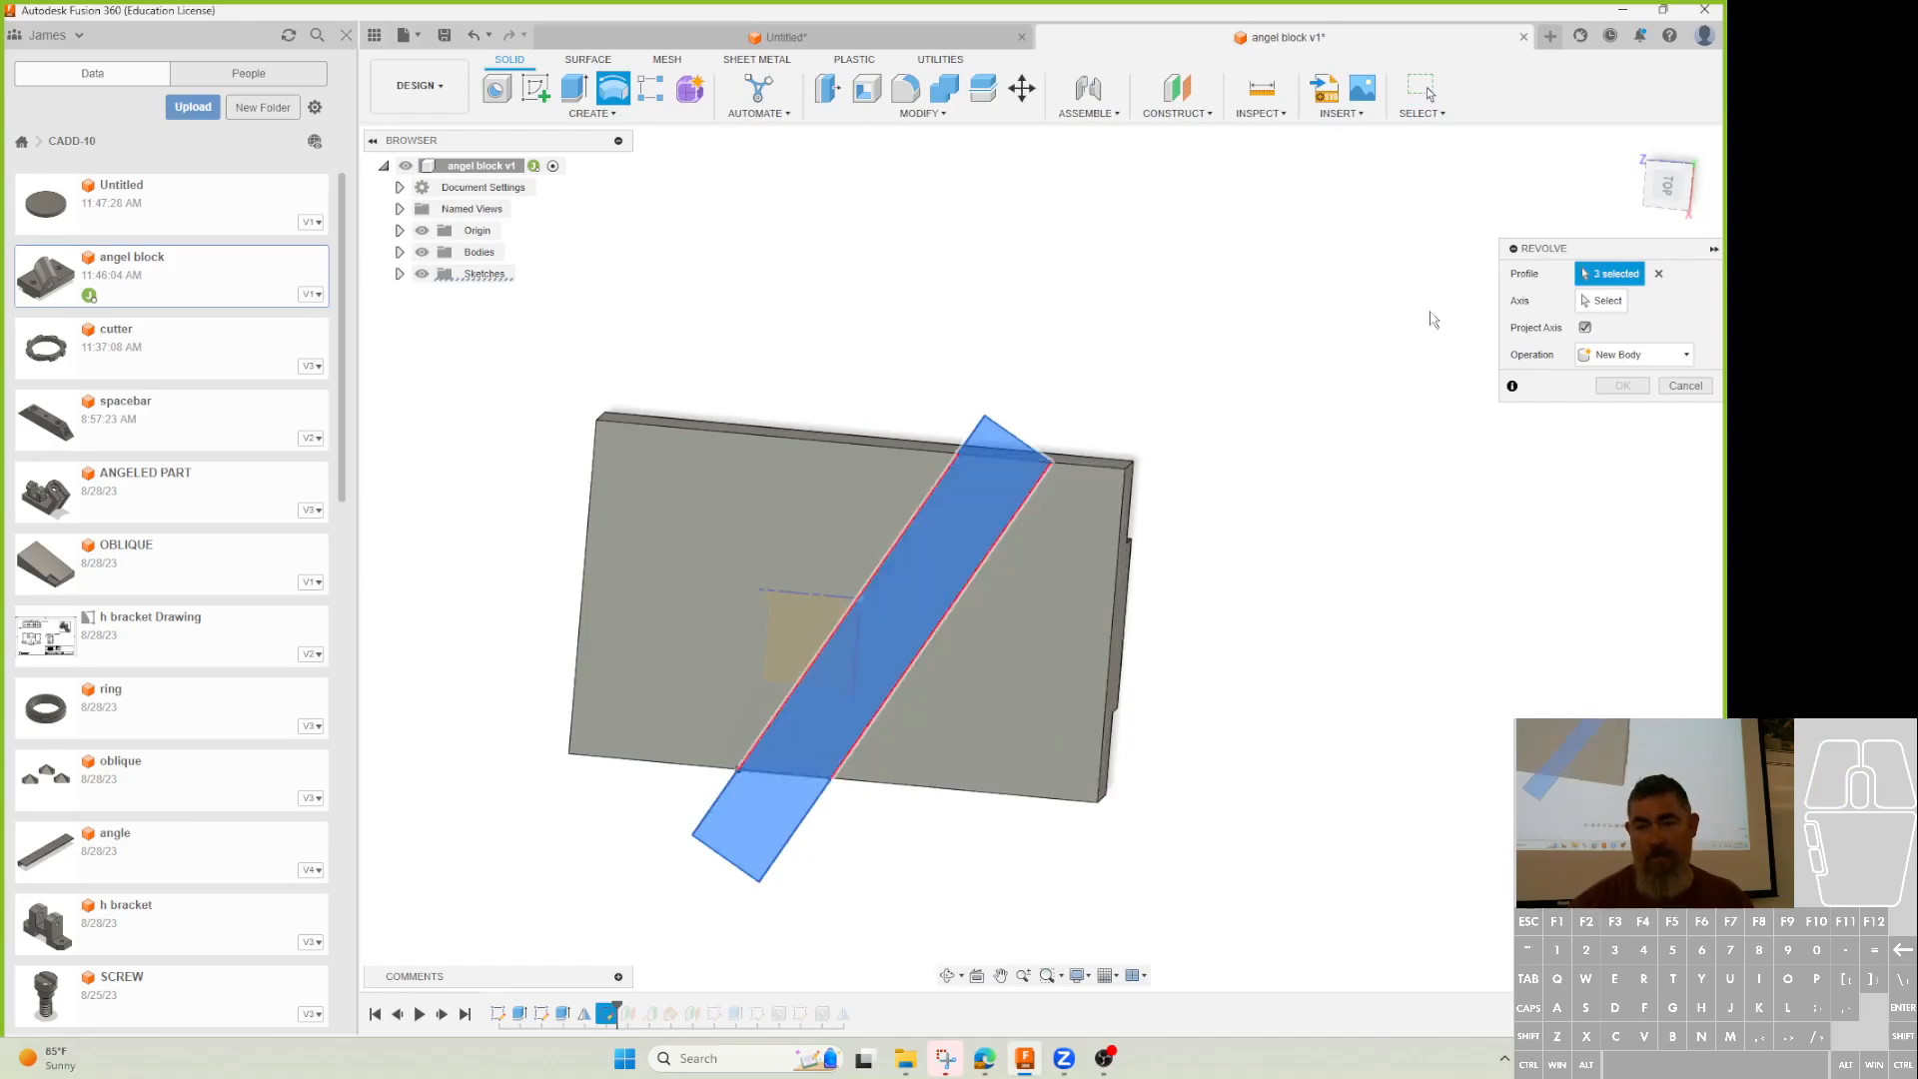
{"action": "left_click", "coordinate": [1601, 301]}
{"action": "left_click", "coordinate": [934, 497]}
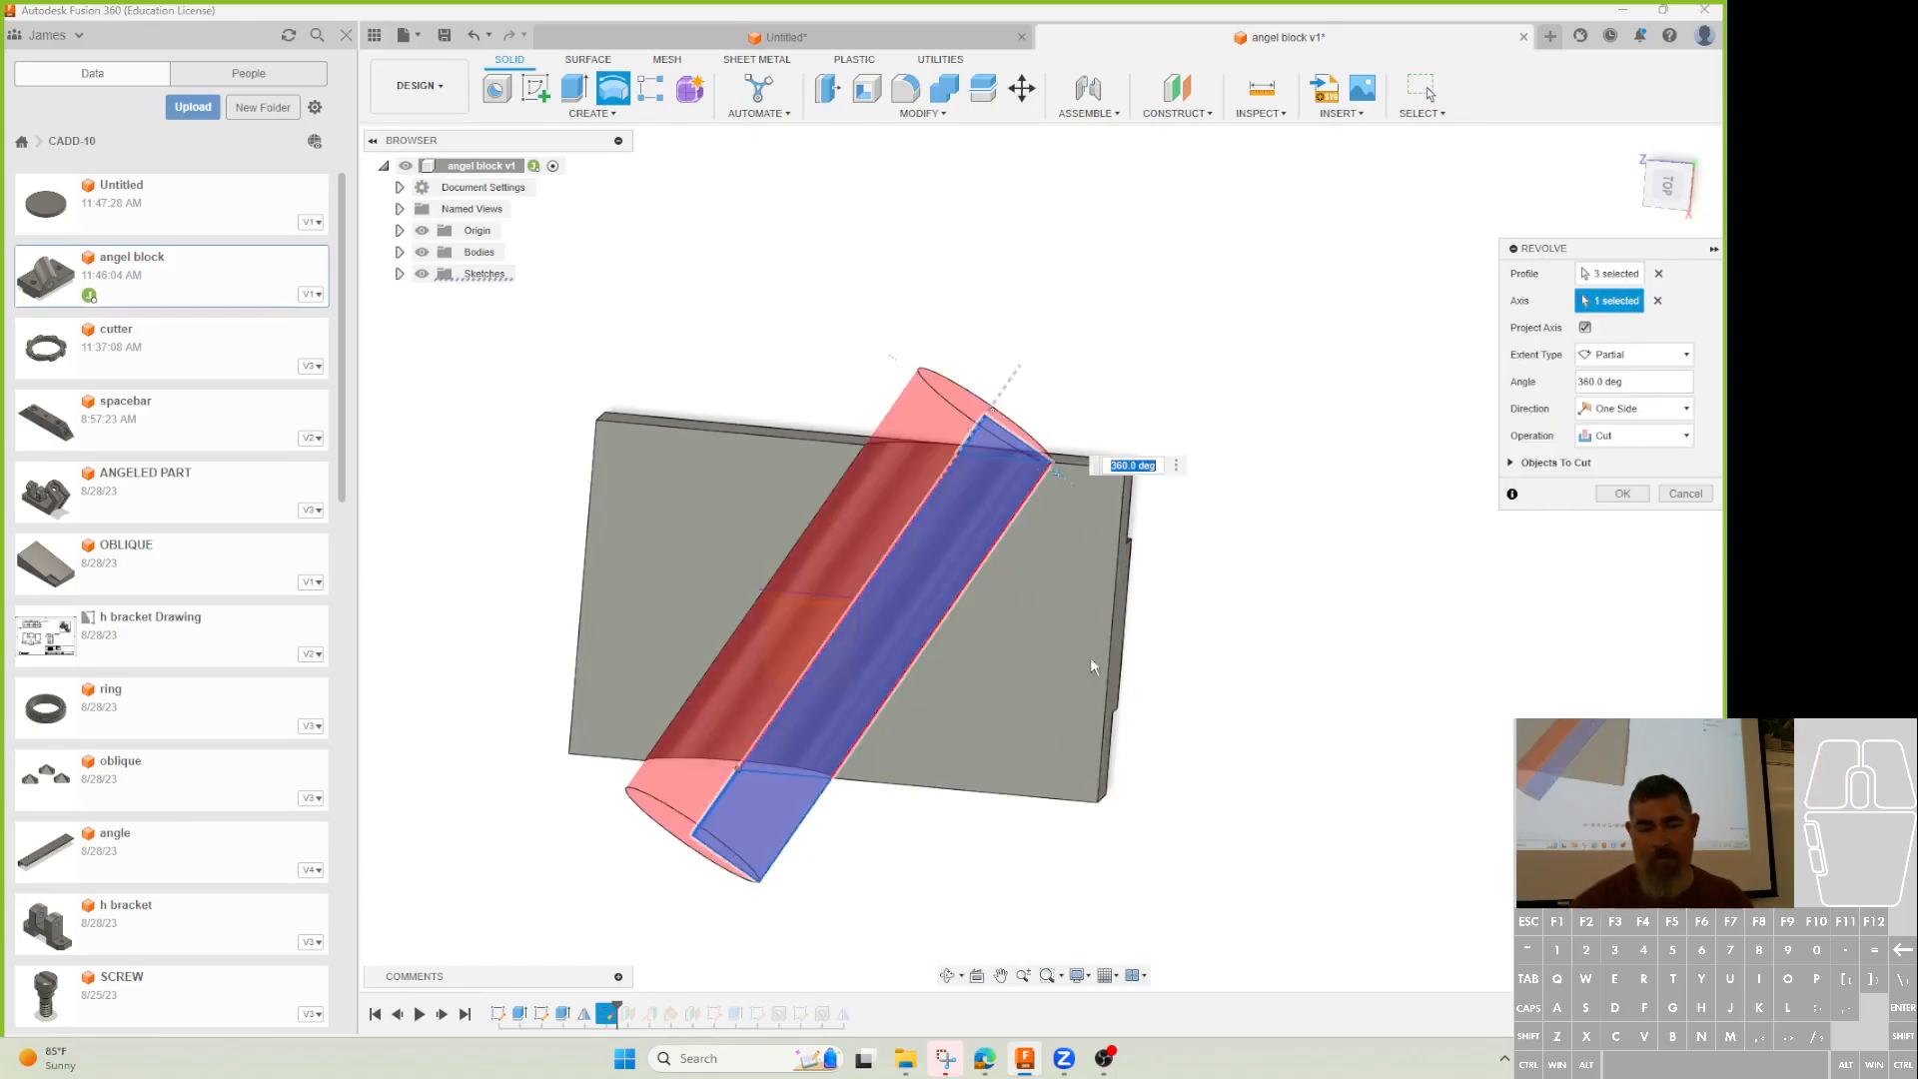
{"action": "middle_click_drag", "start_coordinate": [1107, 747], "coordinate": [1166, 609], "text": "shift"}
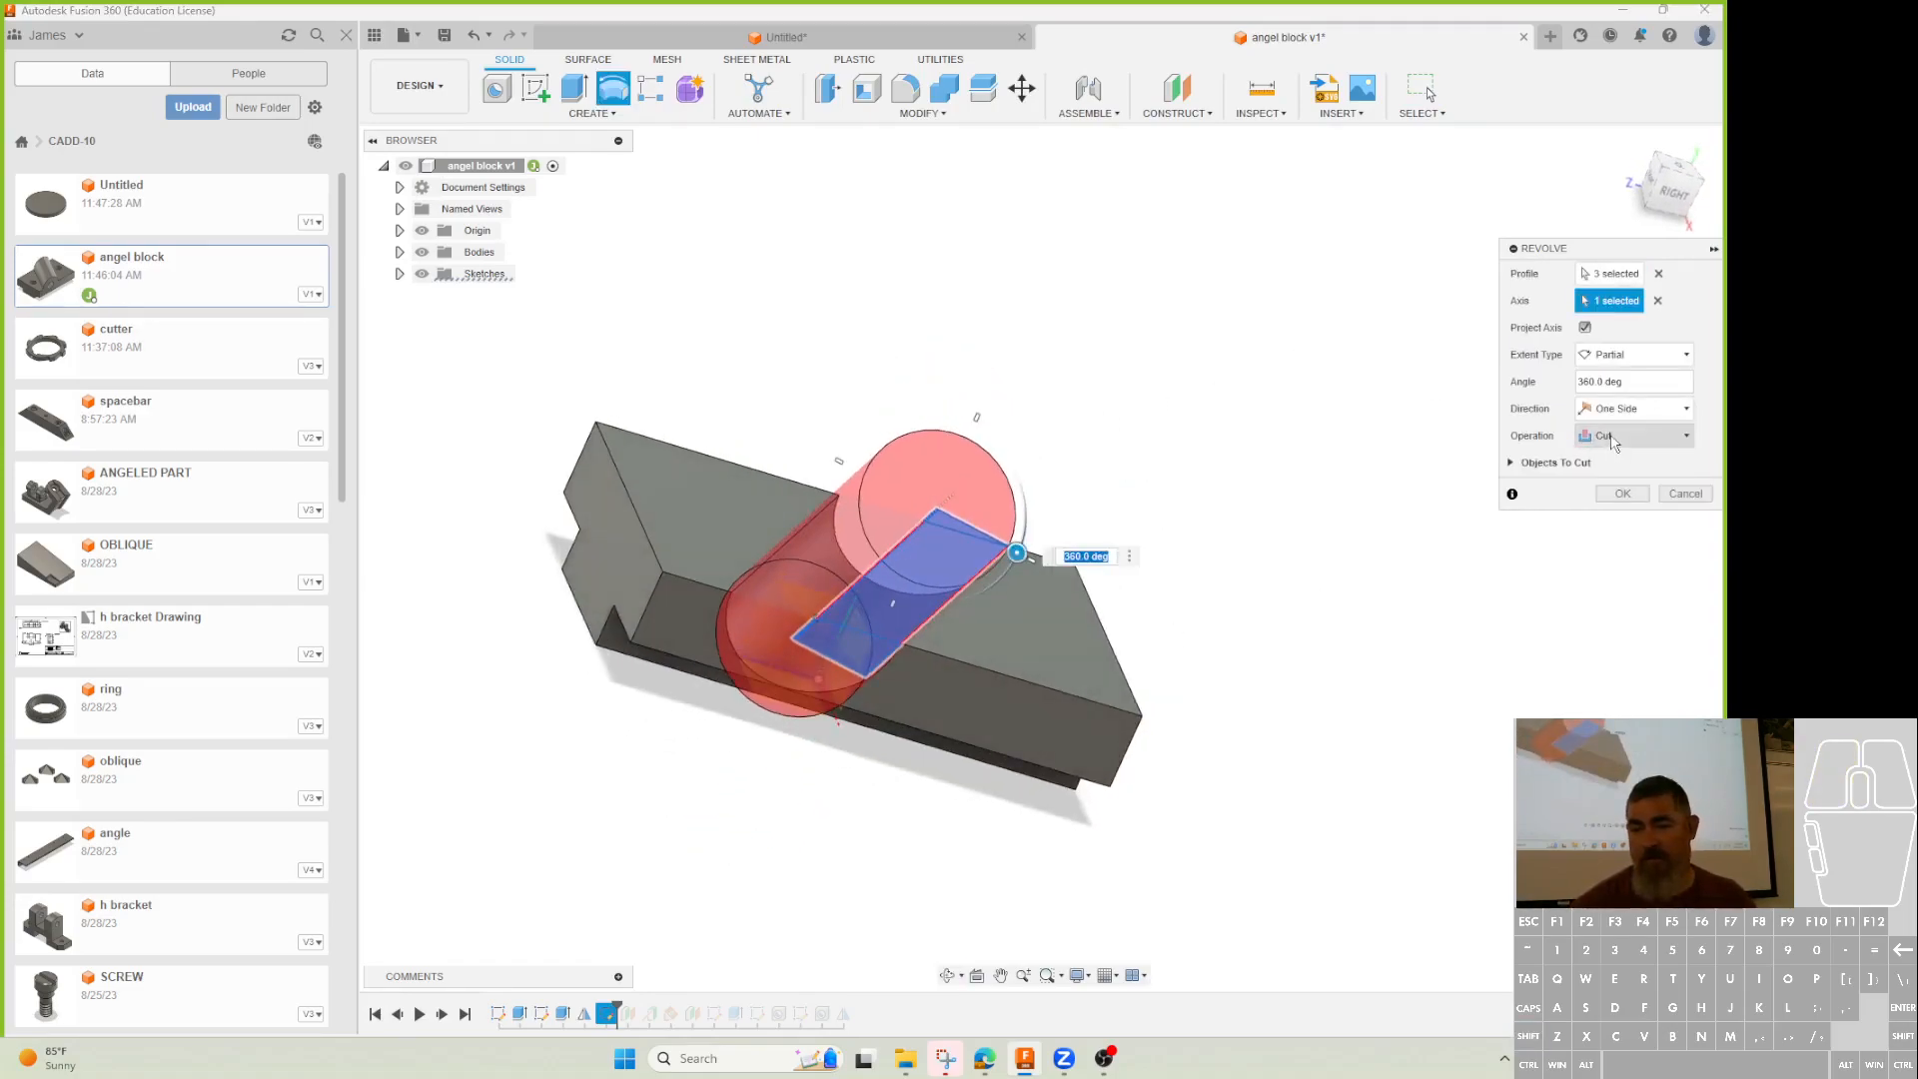
{"action": "left_click", "coordinate": [1595, 439]}
{"action": "left_click", "coordinate": [1603, 457]}
{"action": "left_click", "coordinate": [1615, 382]}
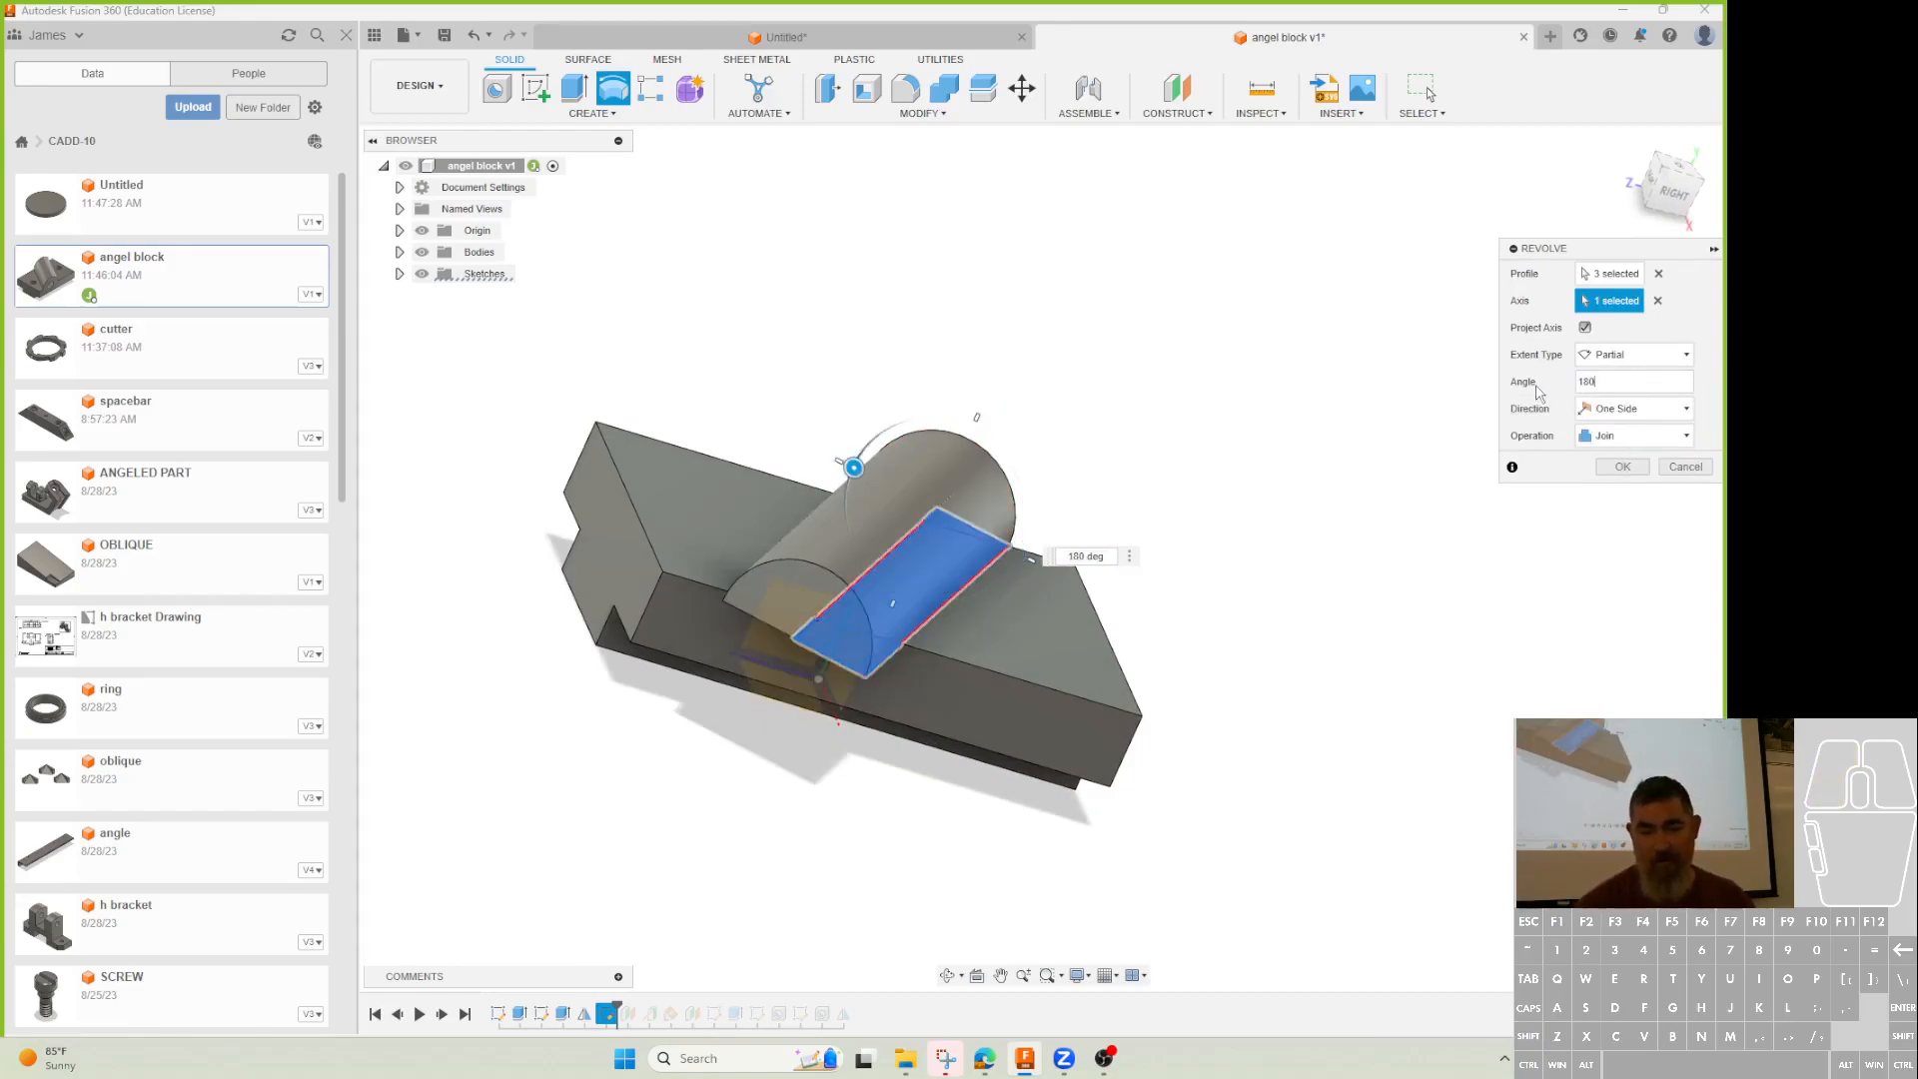
{"action": "left_click", "coordinate": [1623, 466]}
Try to delete the flat underside face of the half cylinder's overhanging end
{"action": "middle_click_drag", "start_coordinate": [996, 806], "coordinate": [873, 590]}
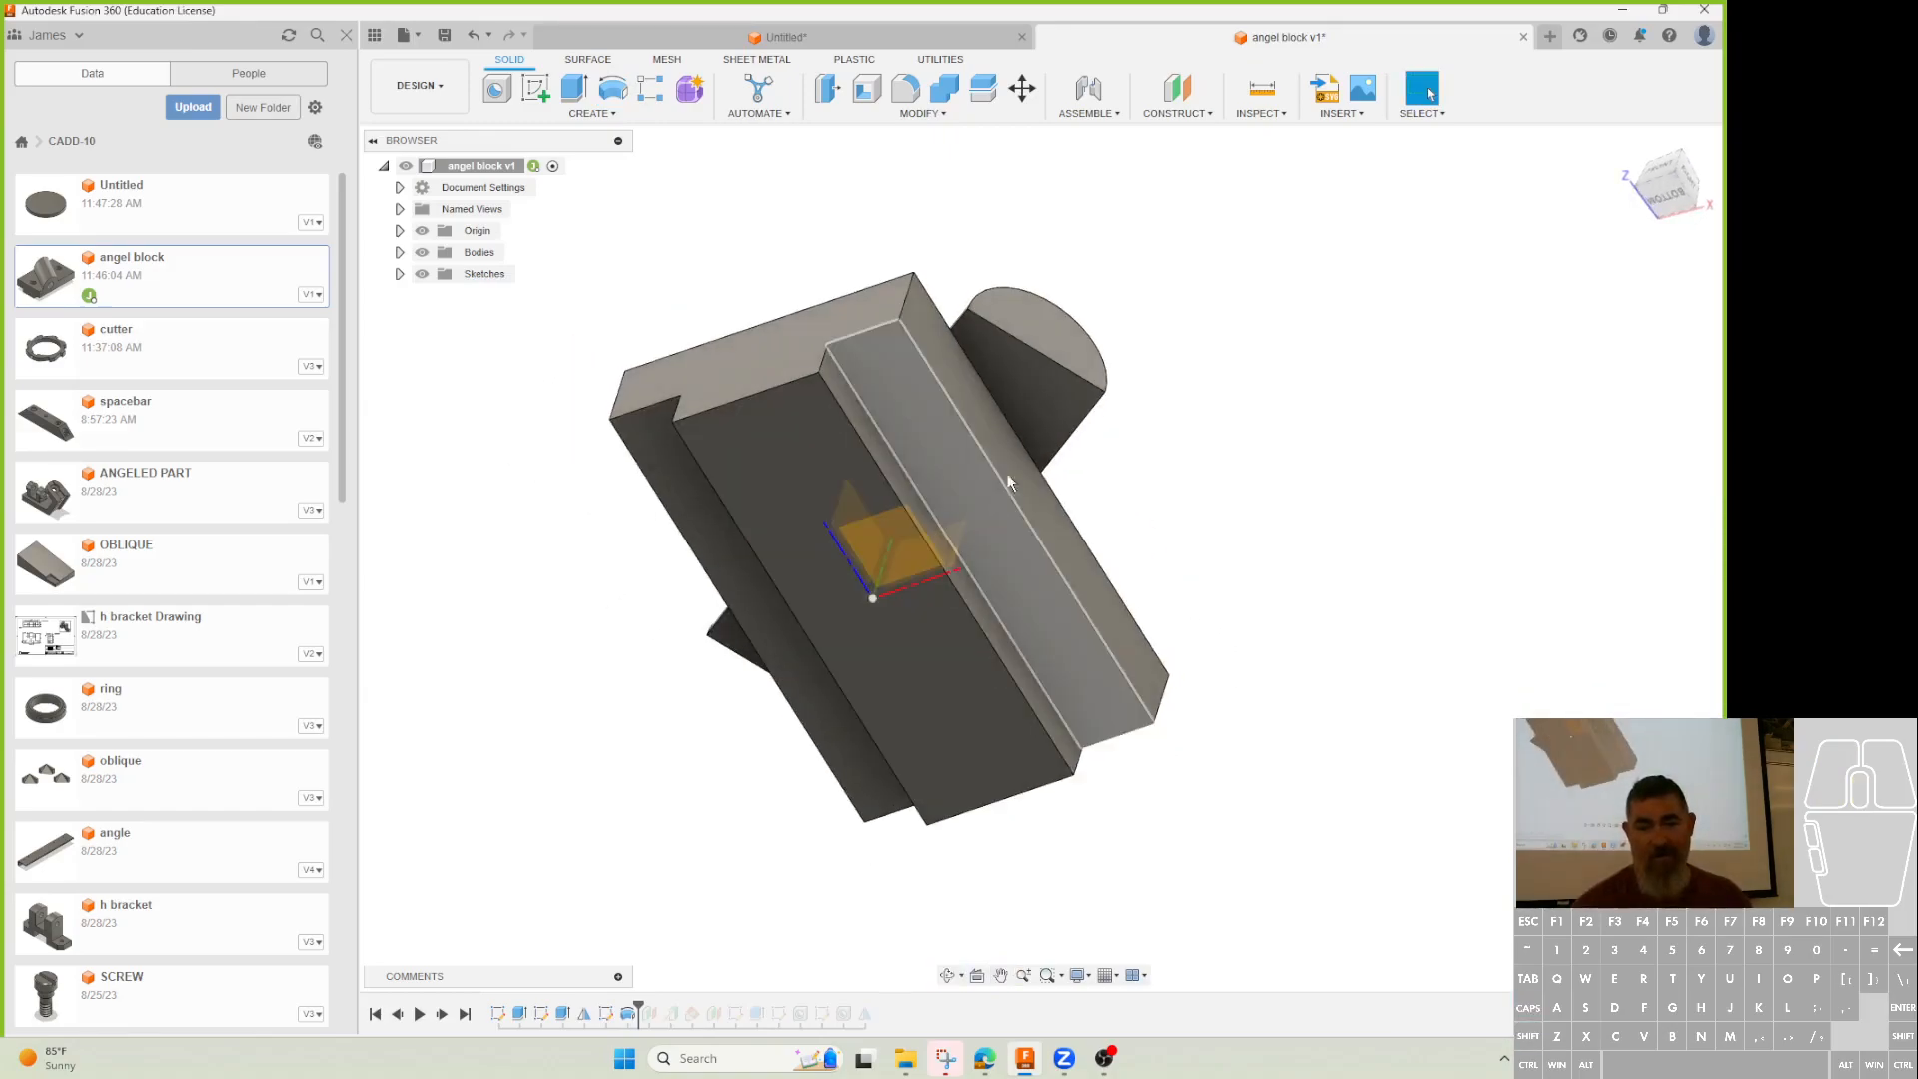
{"action": "key", "text": "Delete"}
{"action": "left_click", "coordinate": [1043, 406]}
{"action": "key", "text": "Delete"}
{"action": "left_click", "coordinate": [1039, 405]}
{"action": "key", "text": "Delete"}
{"action": "middle_click_drag", "start_coordinate": [1170, 438], "coordinate": [1210, 675]}
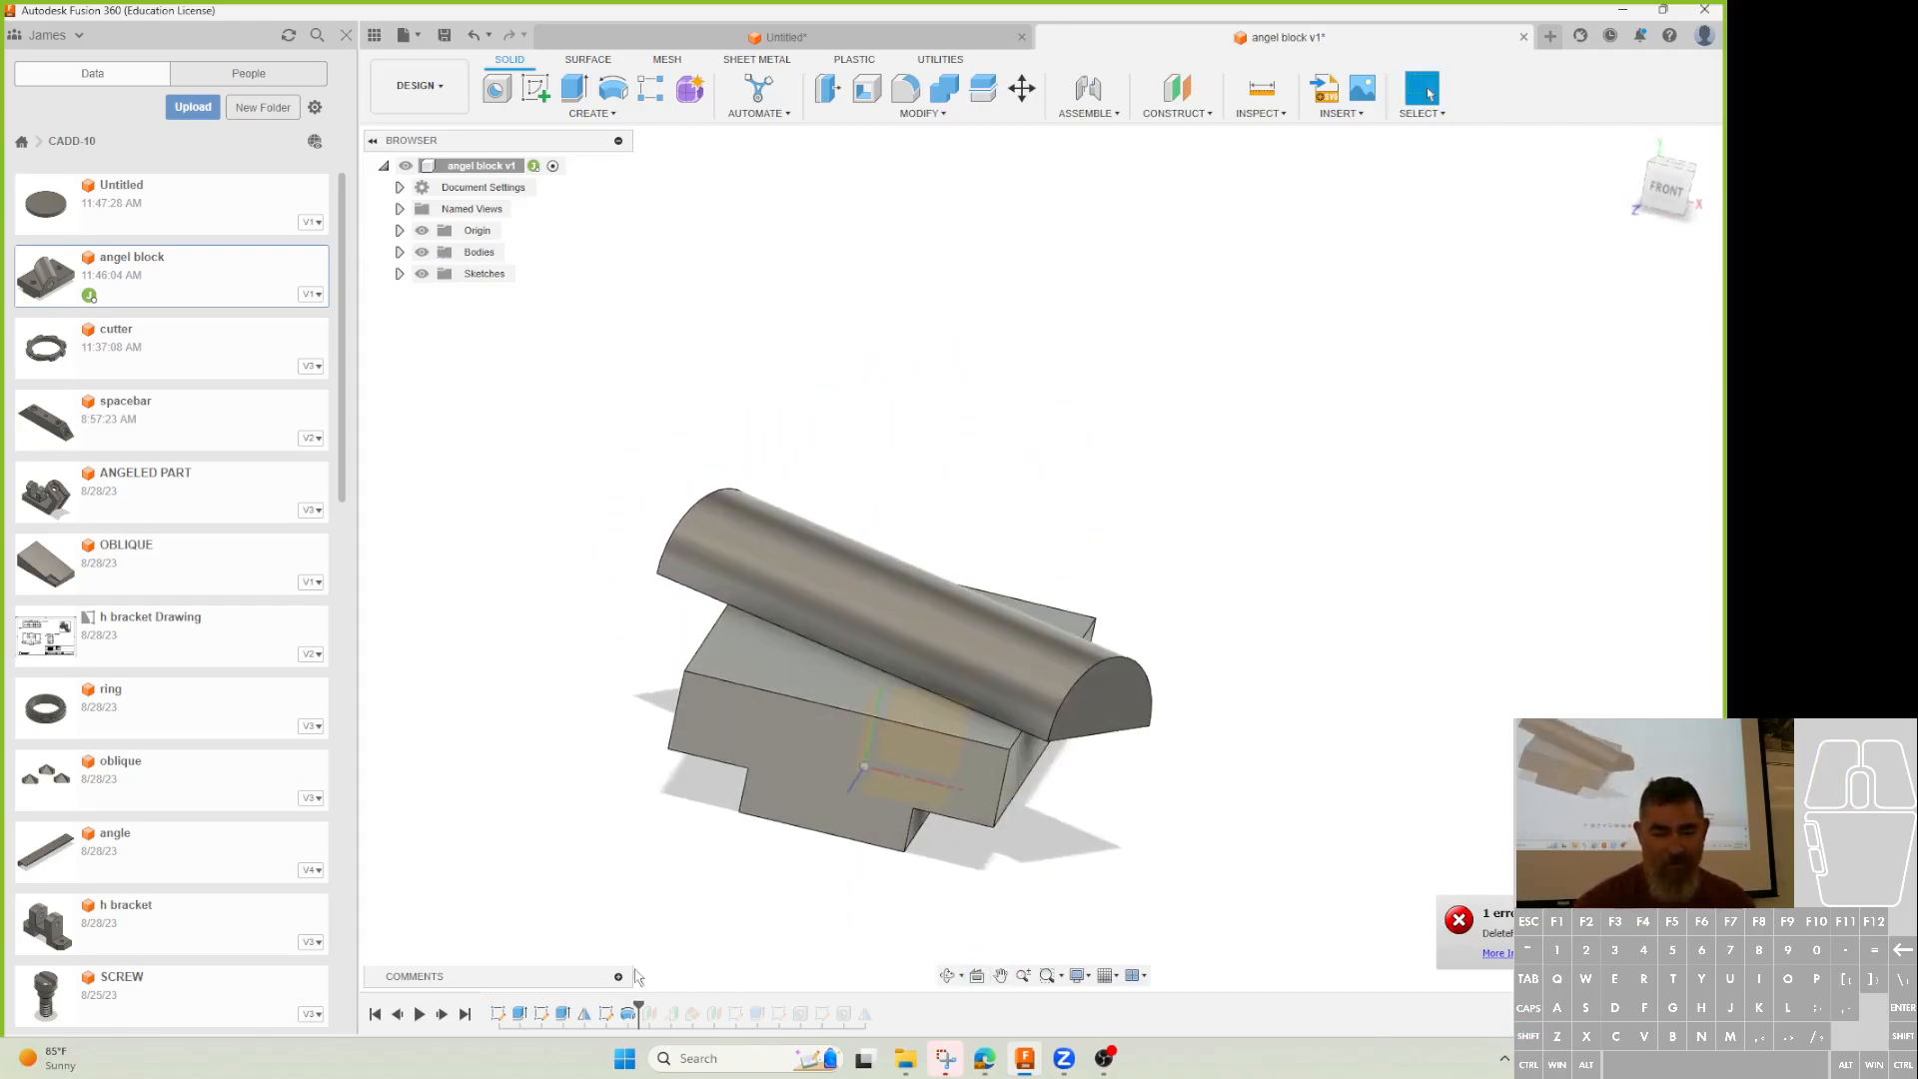
Check the revolve's settings, and try deleting the underside faces of both overhanging ends
{"action": "double_click", "coordinate": [629, 1013]}
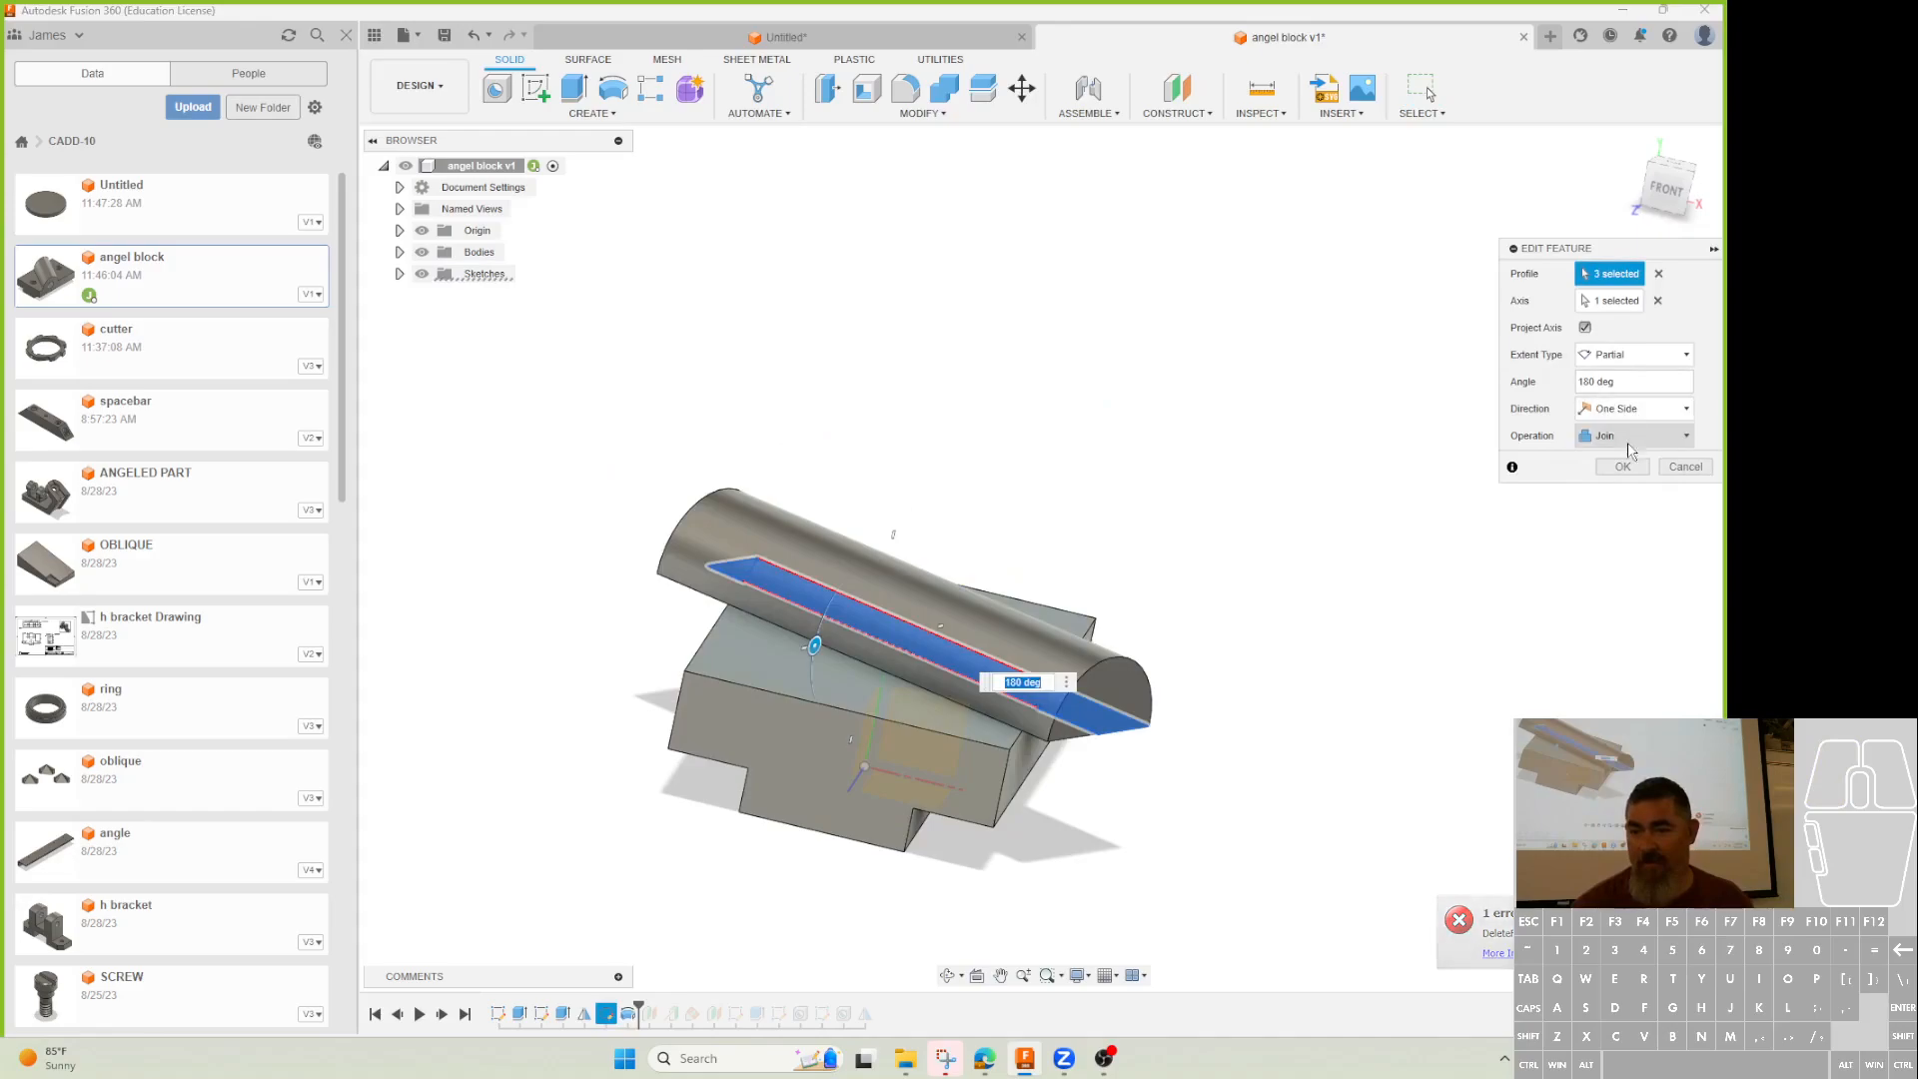
{"action": "left_click", "coordinate": [1623, 466]}
{"action": "middle_click_drag", "start_coordinate": [1329, 712], "coordinate": [1308, 632], "text": "shift"}
{"action": "left_click", "coordinate": [1111, 634]}
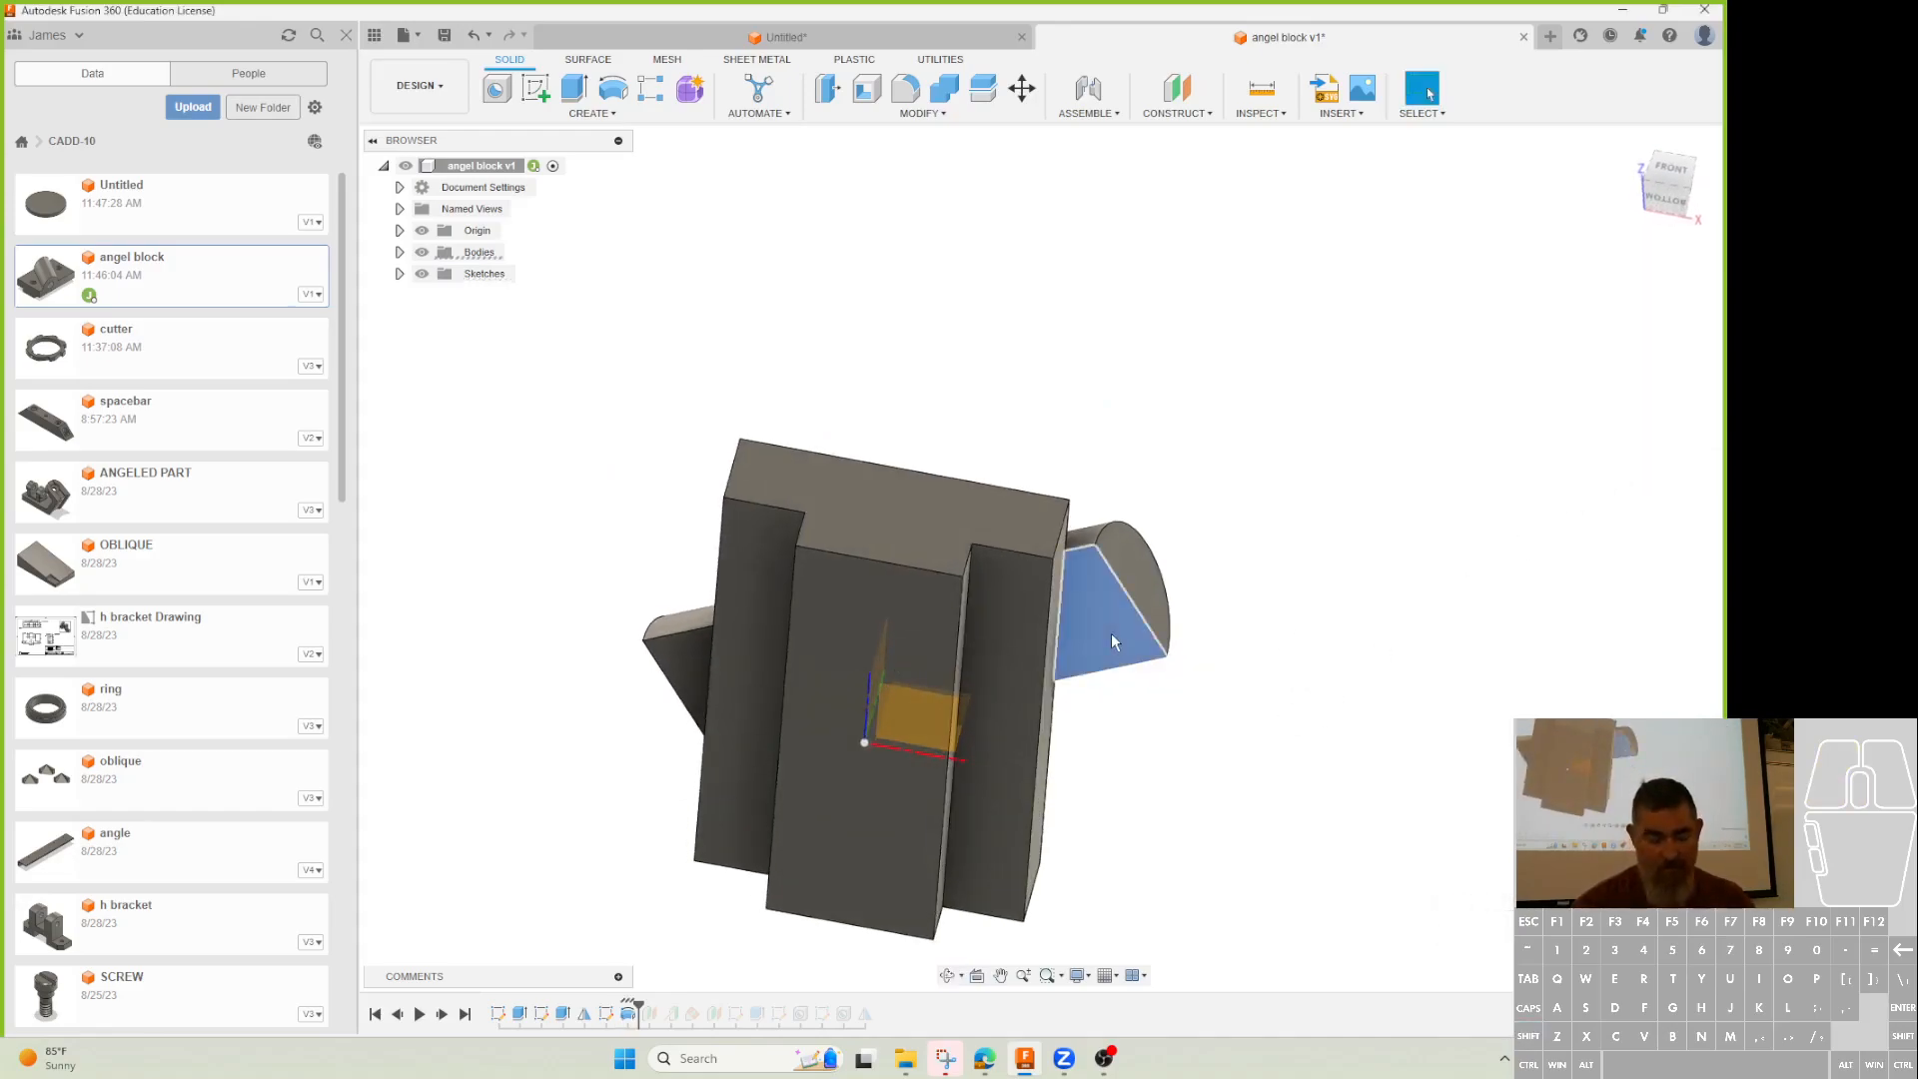
{"action": "key", "text": "Delete"}
{"action": "left_click", "coordinate": [692, 666]}
{"action": "key", "text": "Delete"}
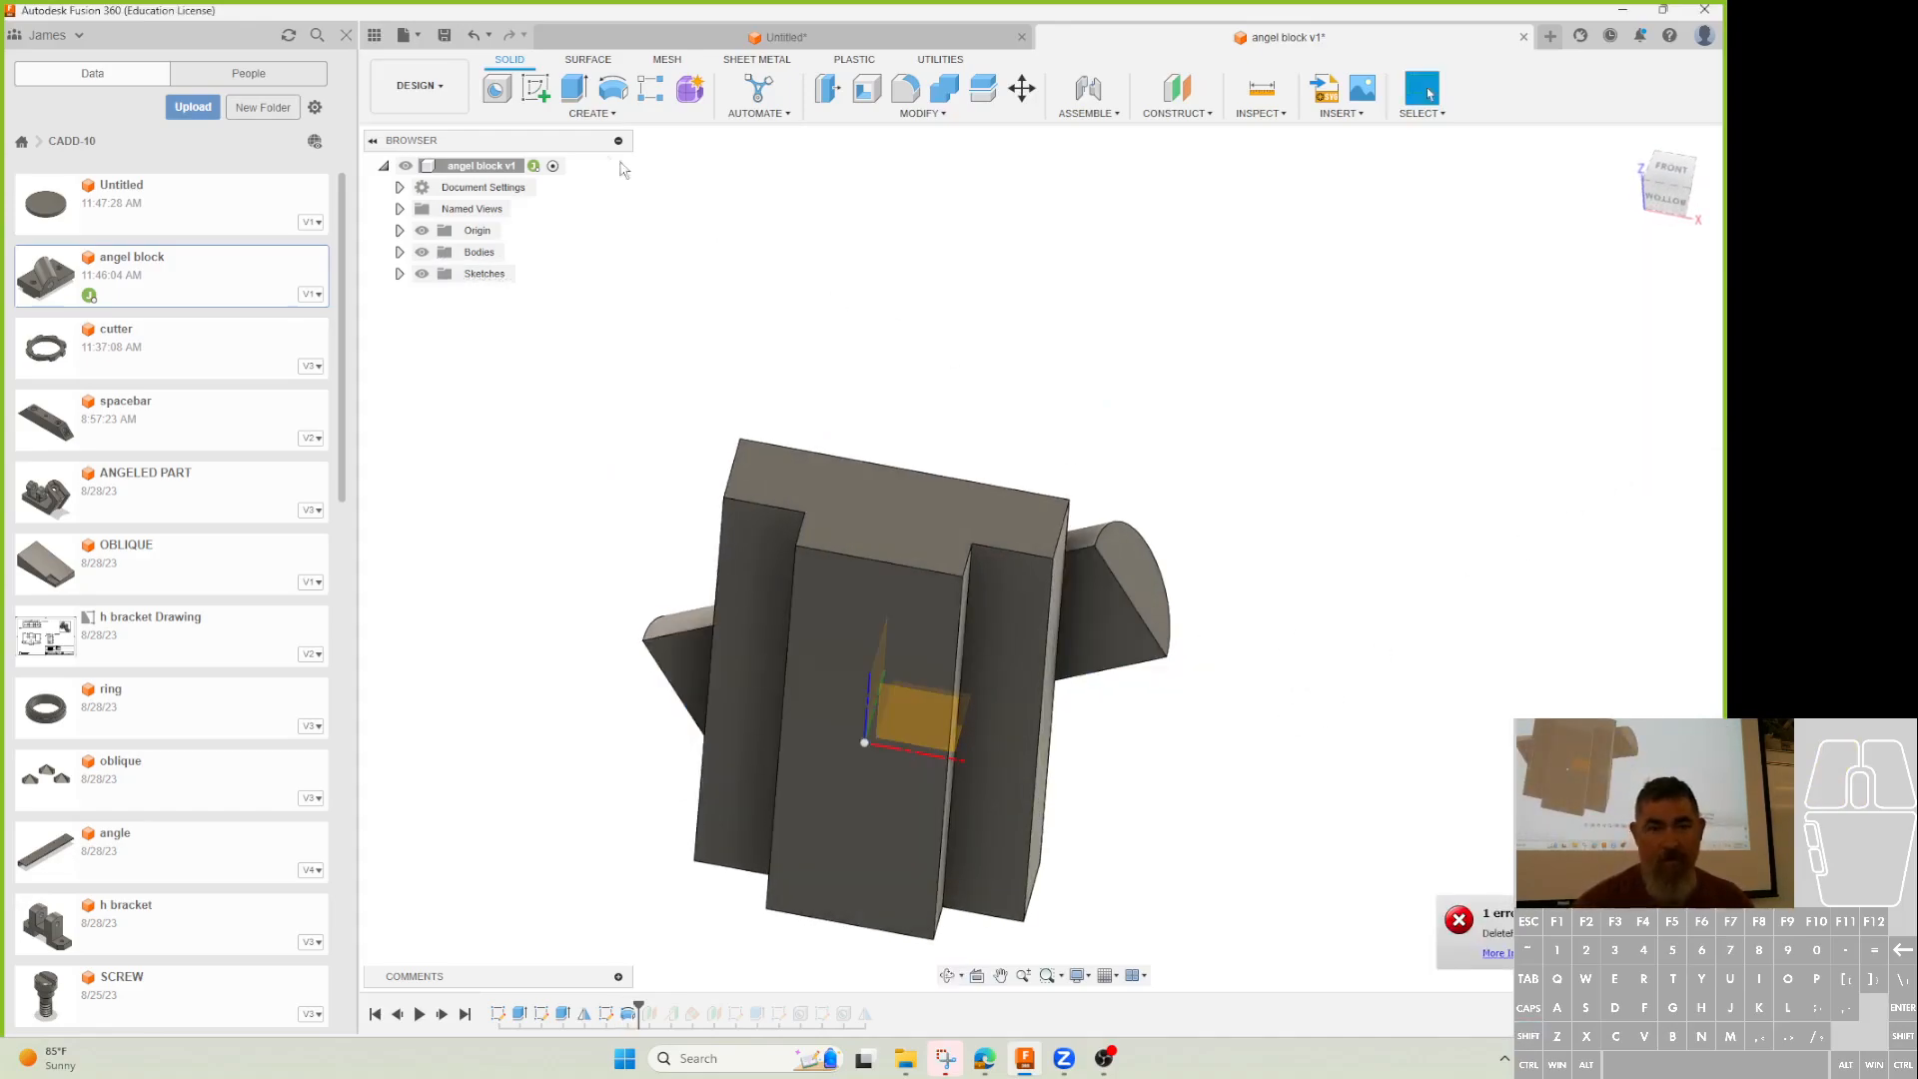
Extrude the underside faces of both overhanging ends upward to trim the half cylinder flush with the block
{"action": "left_click", "coordinate": [577, 89]}
{"action": "left_click", "coordinate": [689, 679]}
{"action": "left_click", "coordinate": [1116, 642]}
{"action": "left_click_drag", "start_coordinate": [1116, 643], "coordinate": [1188, 364]}
{"action": "left_click", "coordinate": [1625, 564]}
{"action": "middle_click_drag", "start_coordinate": [1246, 590], "coordinate": [1365, 322]}
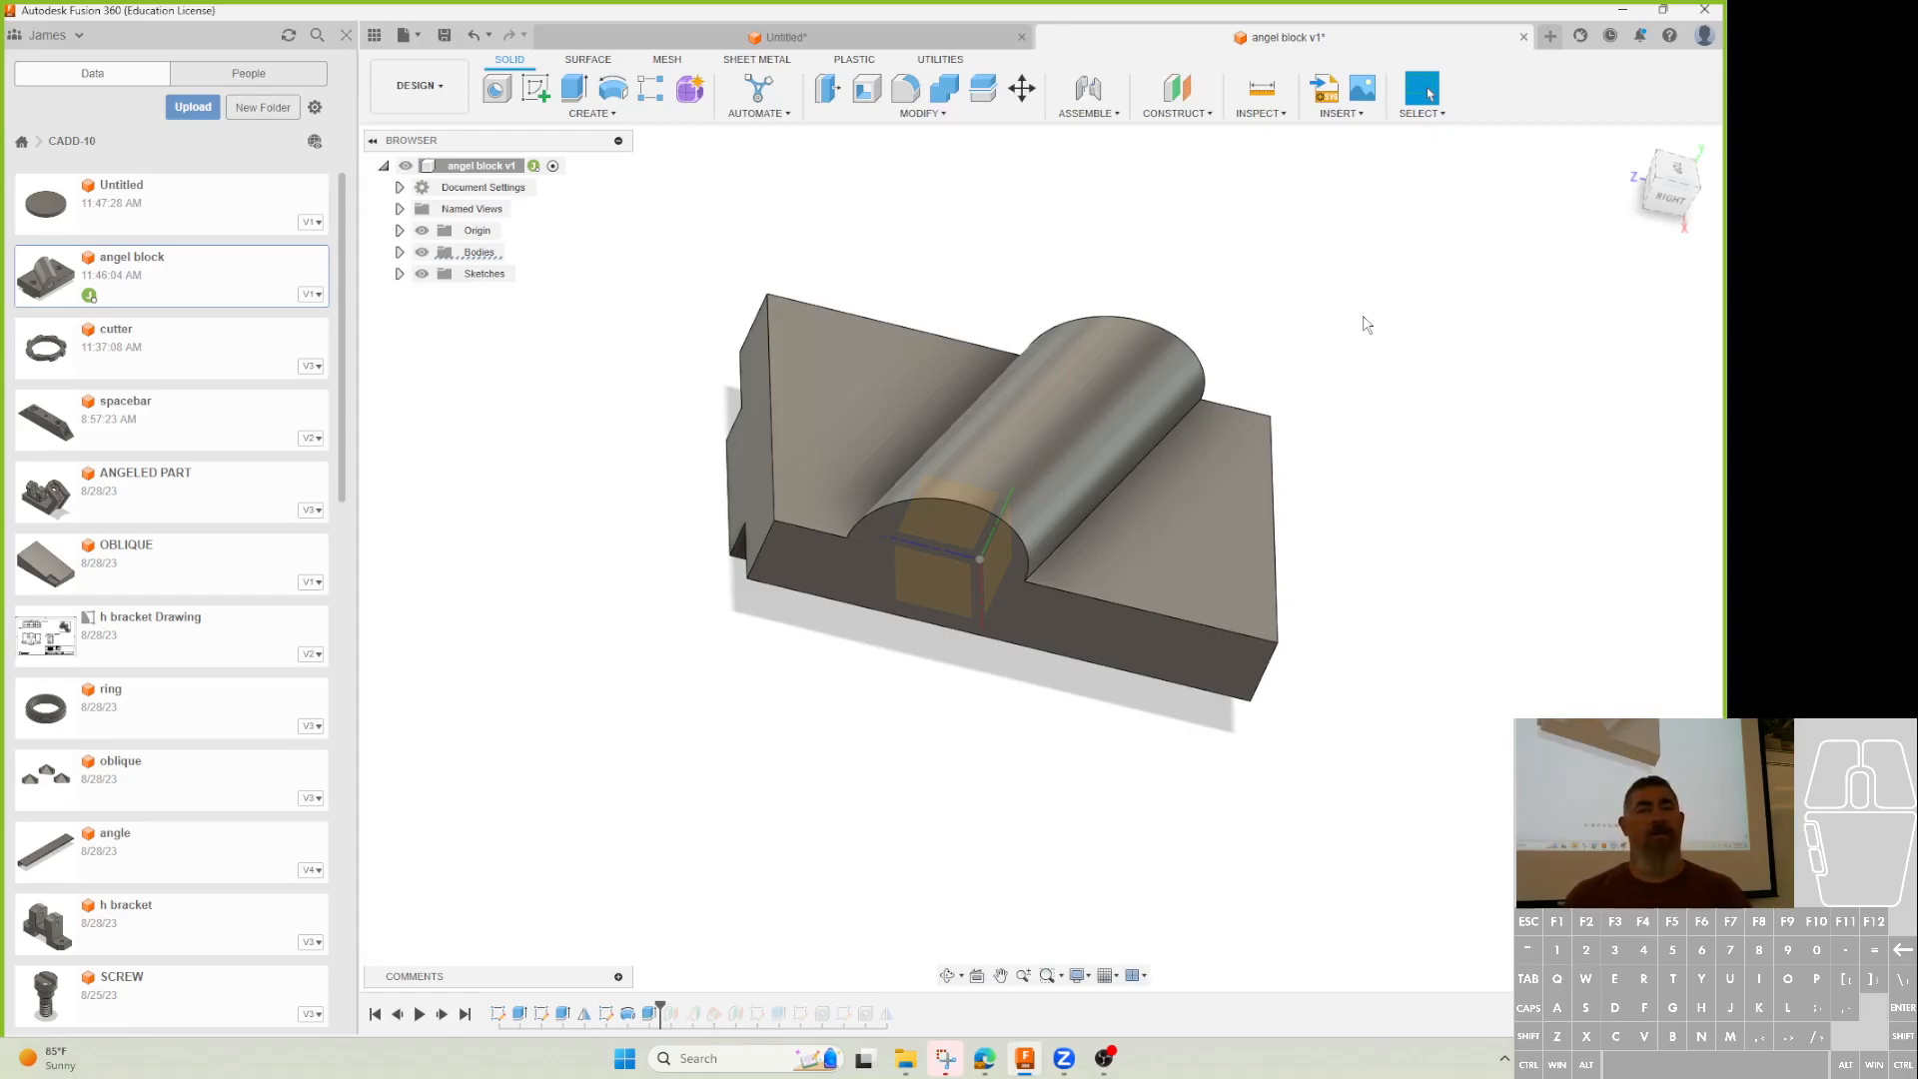
{"action": "middle_click_drag", "start_coordinate": [1367, 323], "coordinate": [1066, 888], "text": "shift"}
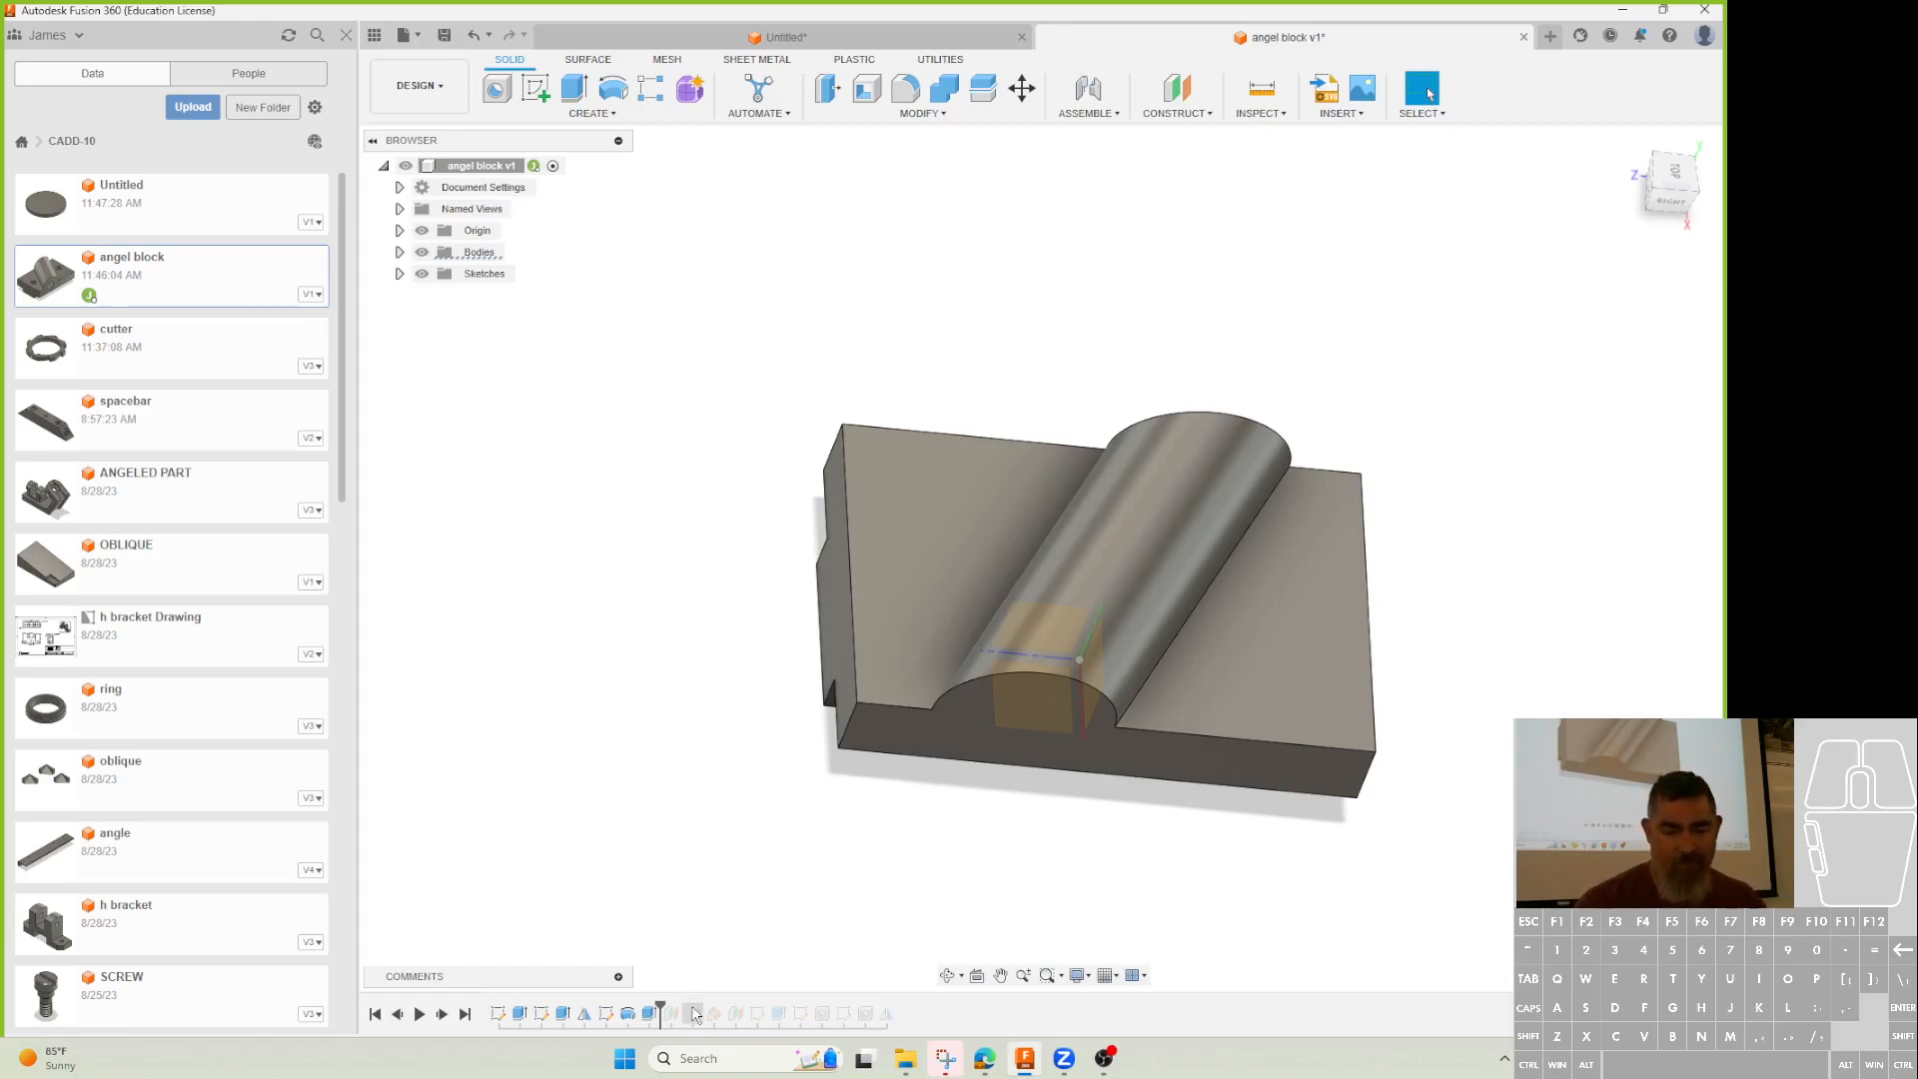
Delete the demonstration's rectangle sketch, revolve and trimming extrusion from the history
{"action": "left_click", "coordinate": [650, 1013]}
{"action": "left_click", "coordinate": [605, 1016], "text": "shift"}
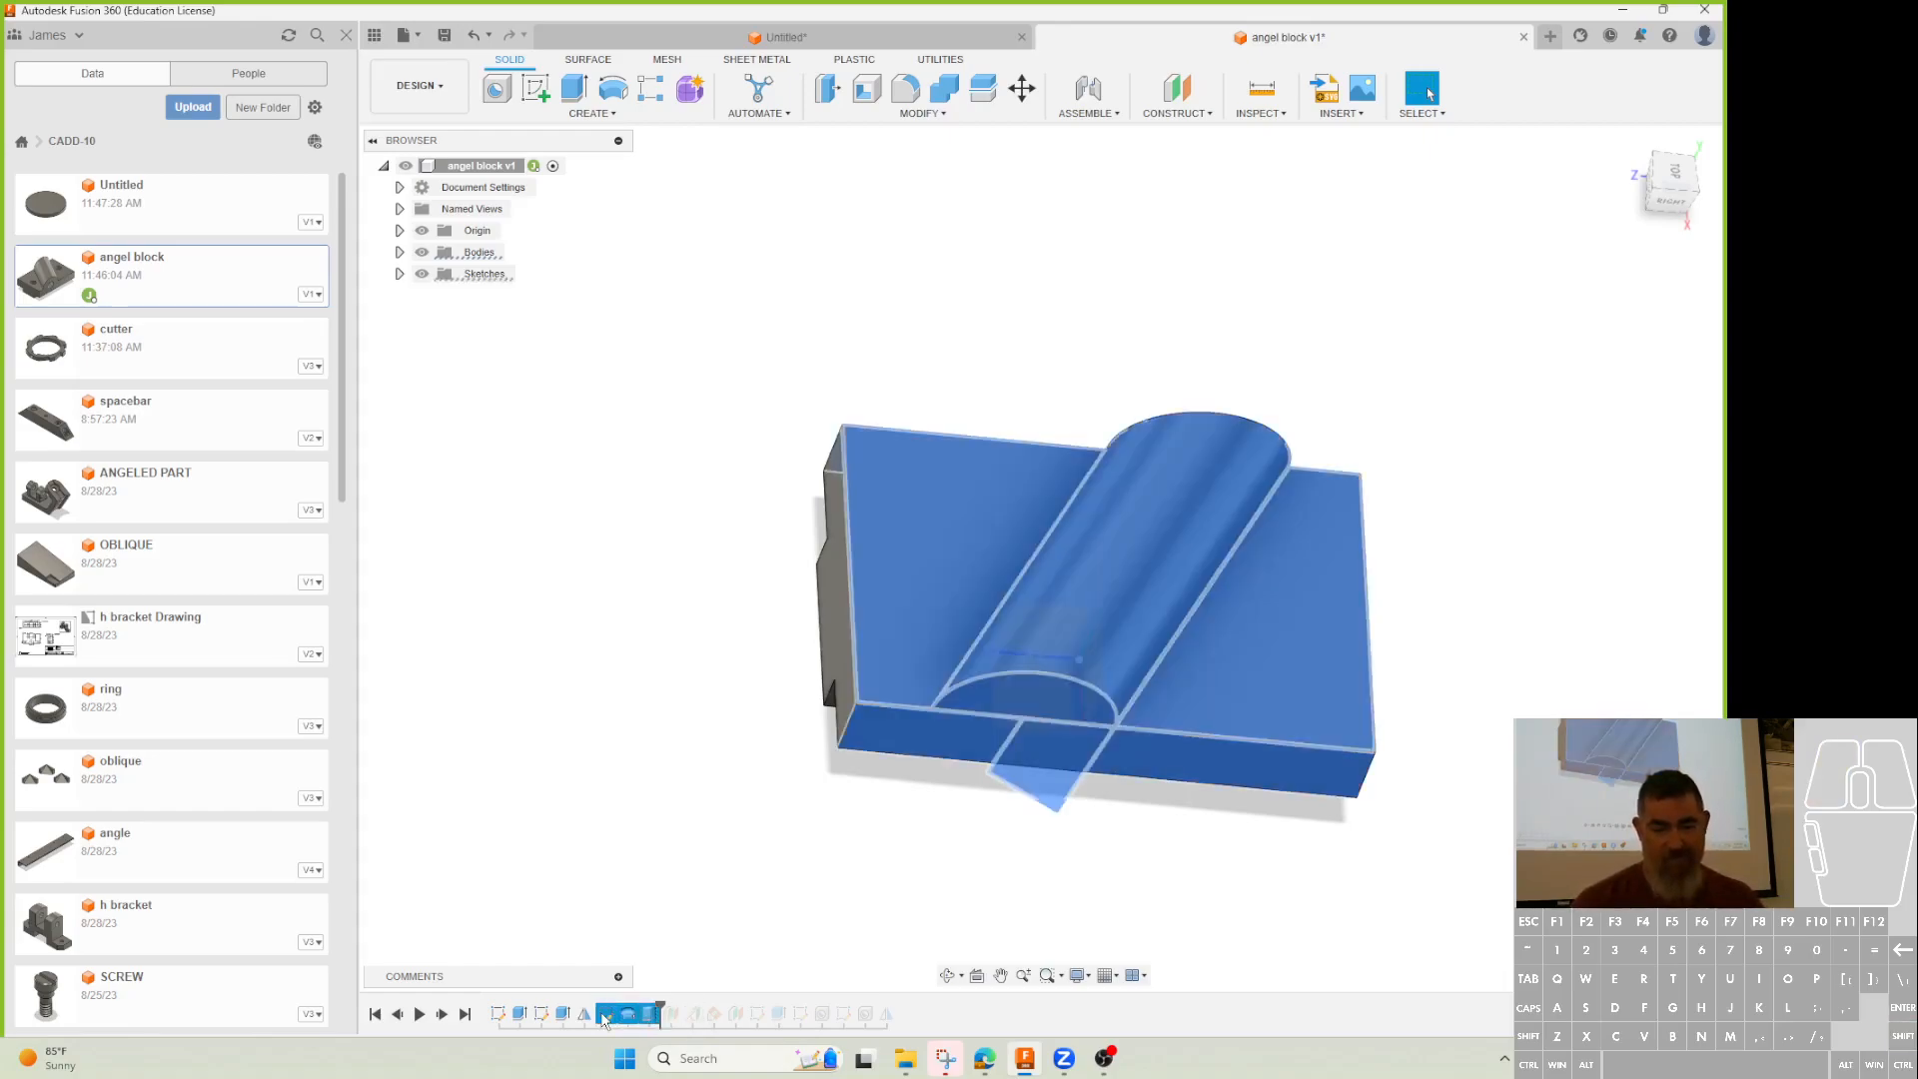
{"action": "key", "text": "Delete"}
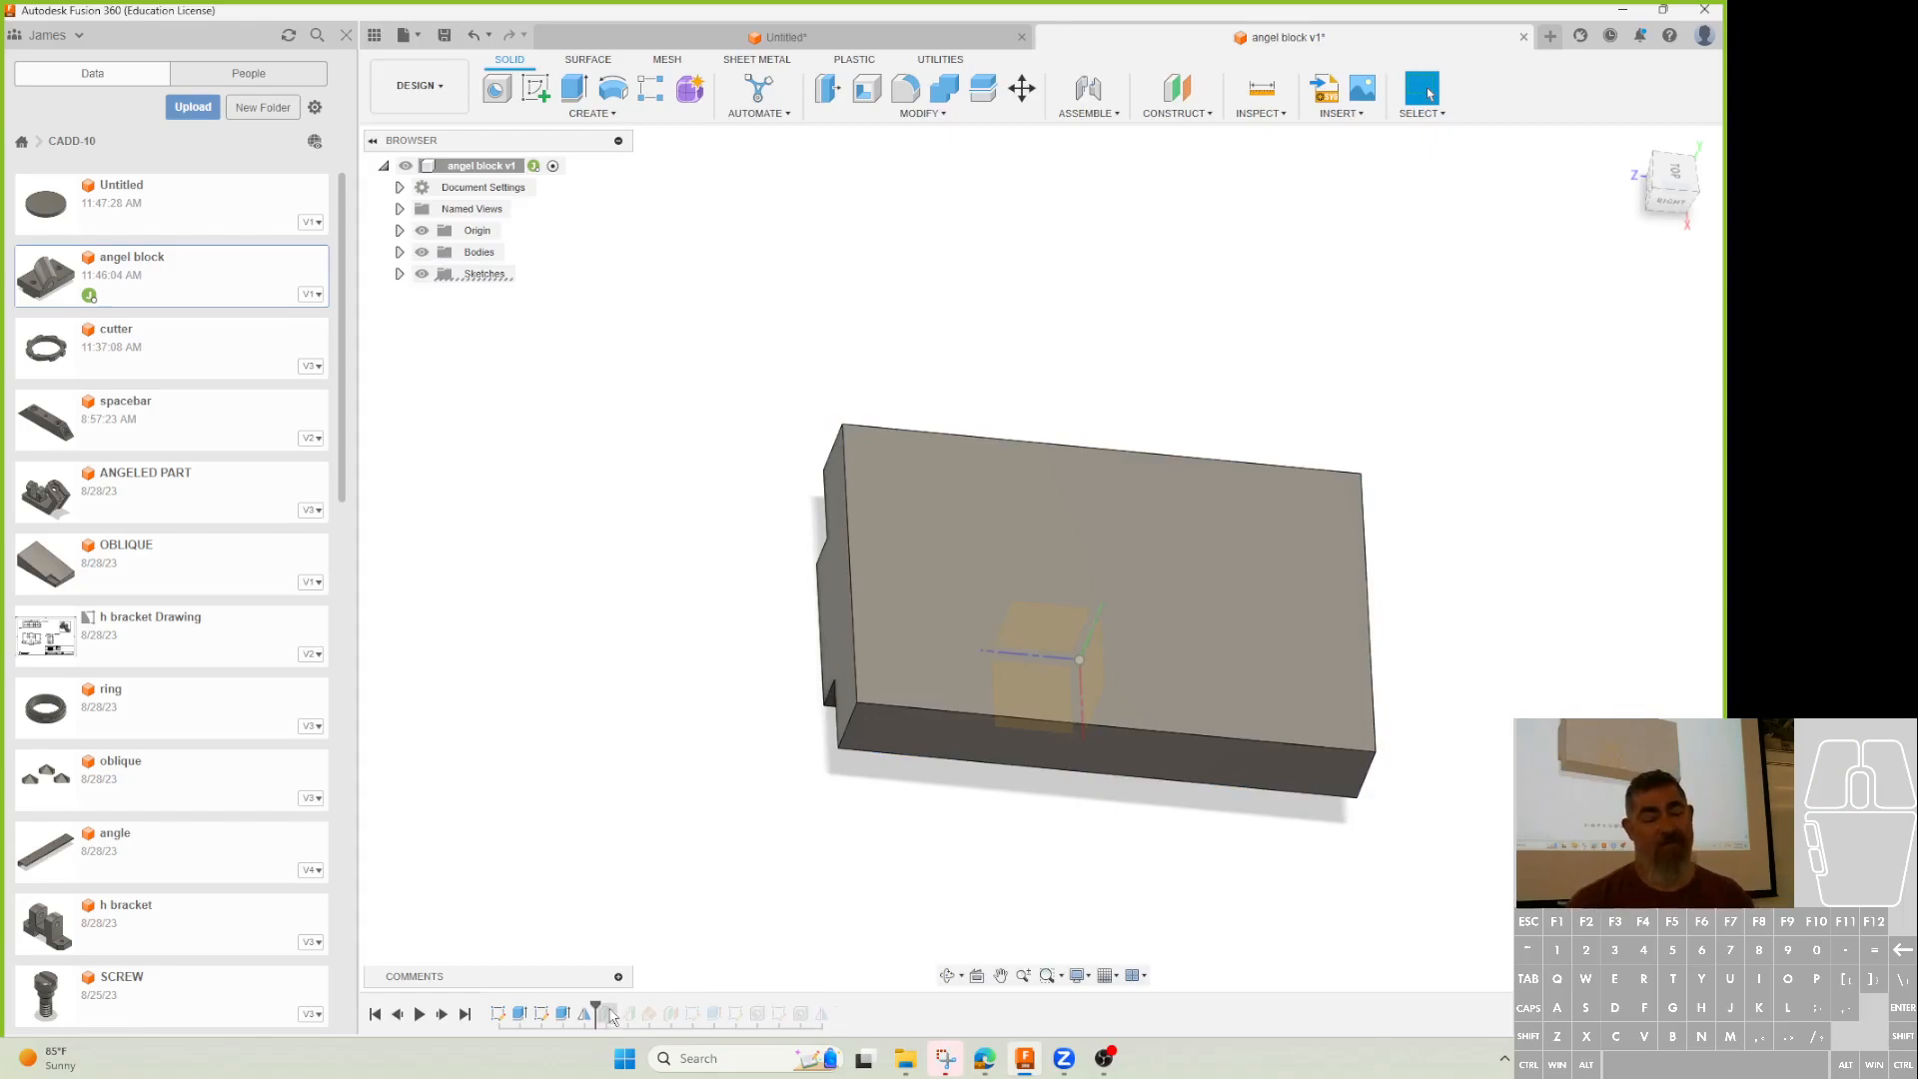
Roll the history forward past Hole1, examine the hole's centre sketch, close it, and select Plane3 alongside the hole
{"action": "left_click_drag", "start_coordinate": [596, 1002], "coordinate": [726, 1004]}
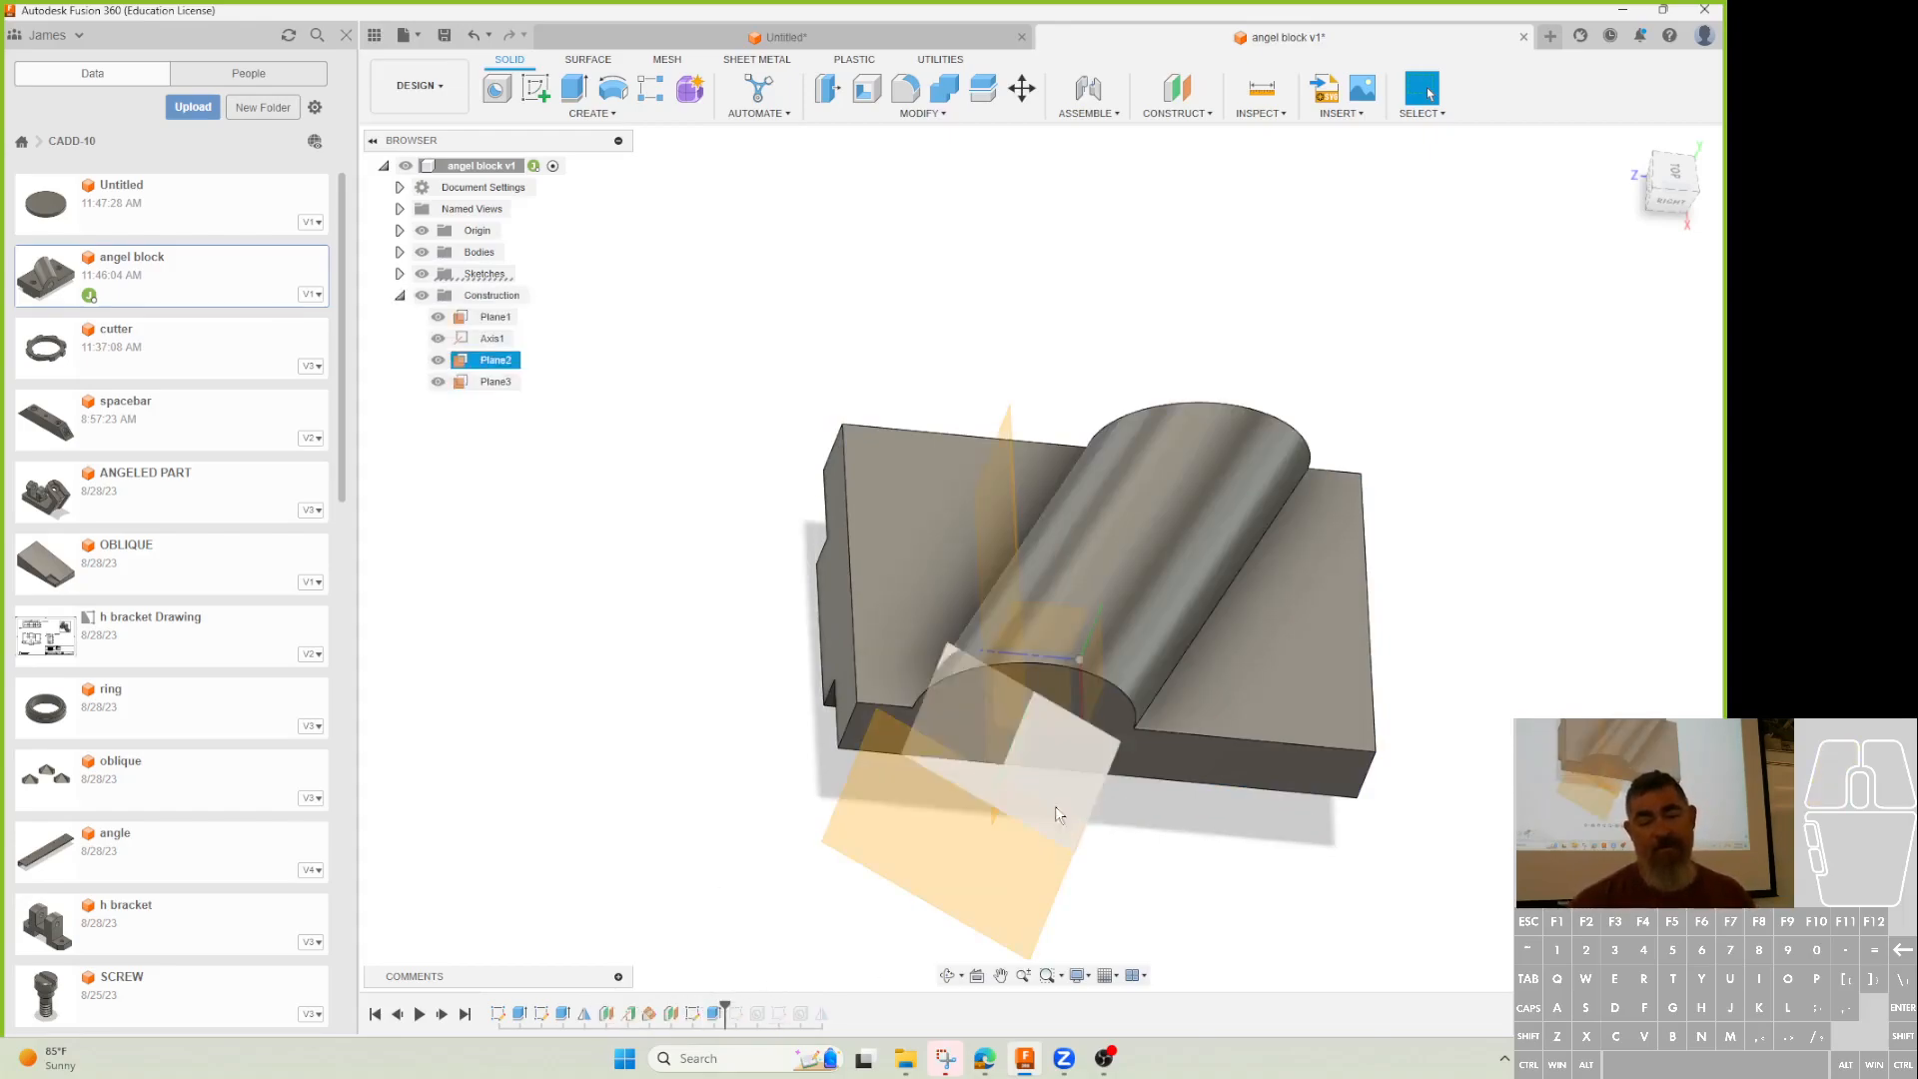
{"action": "left_click_drag", "start_coordinate": [727, 1007], "coordinate": [753, 1009]}
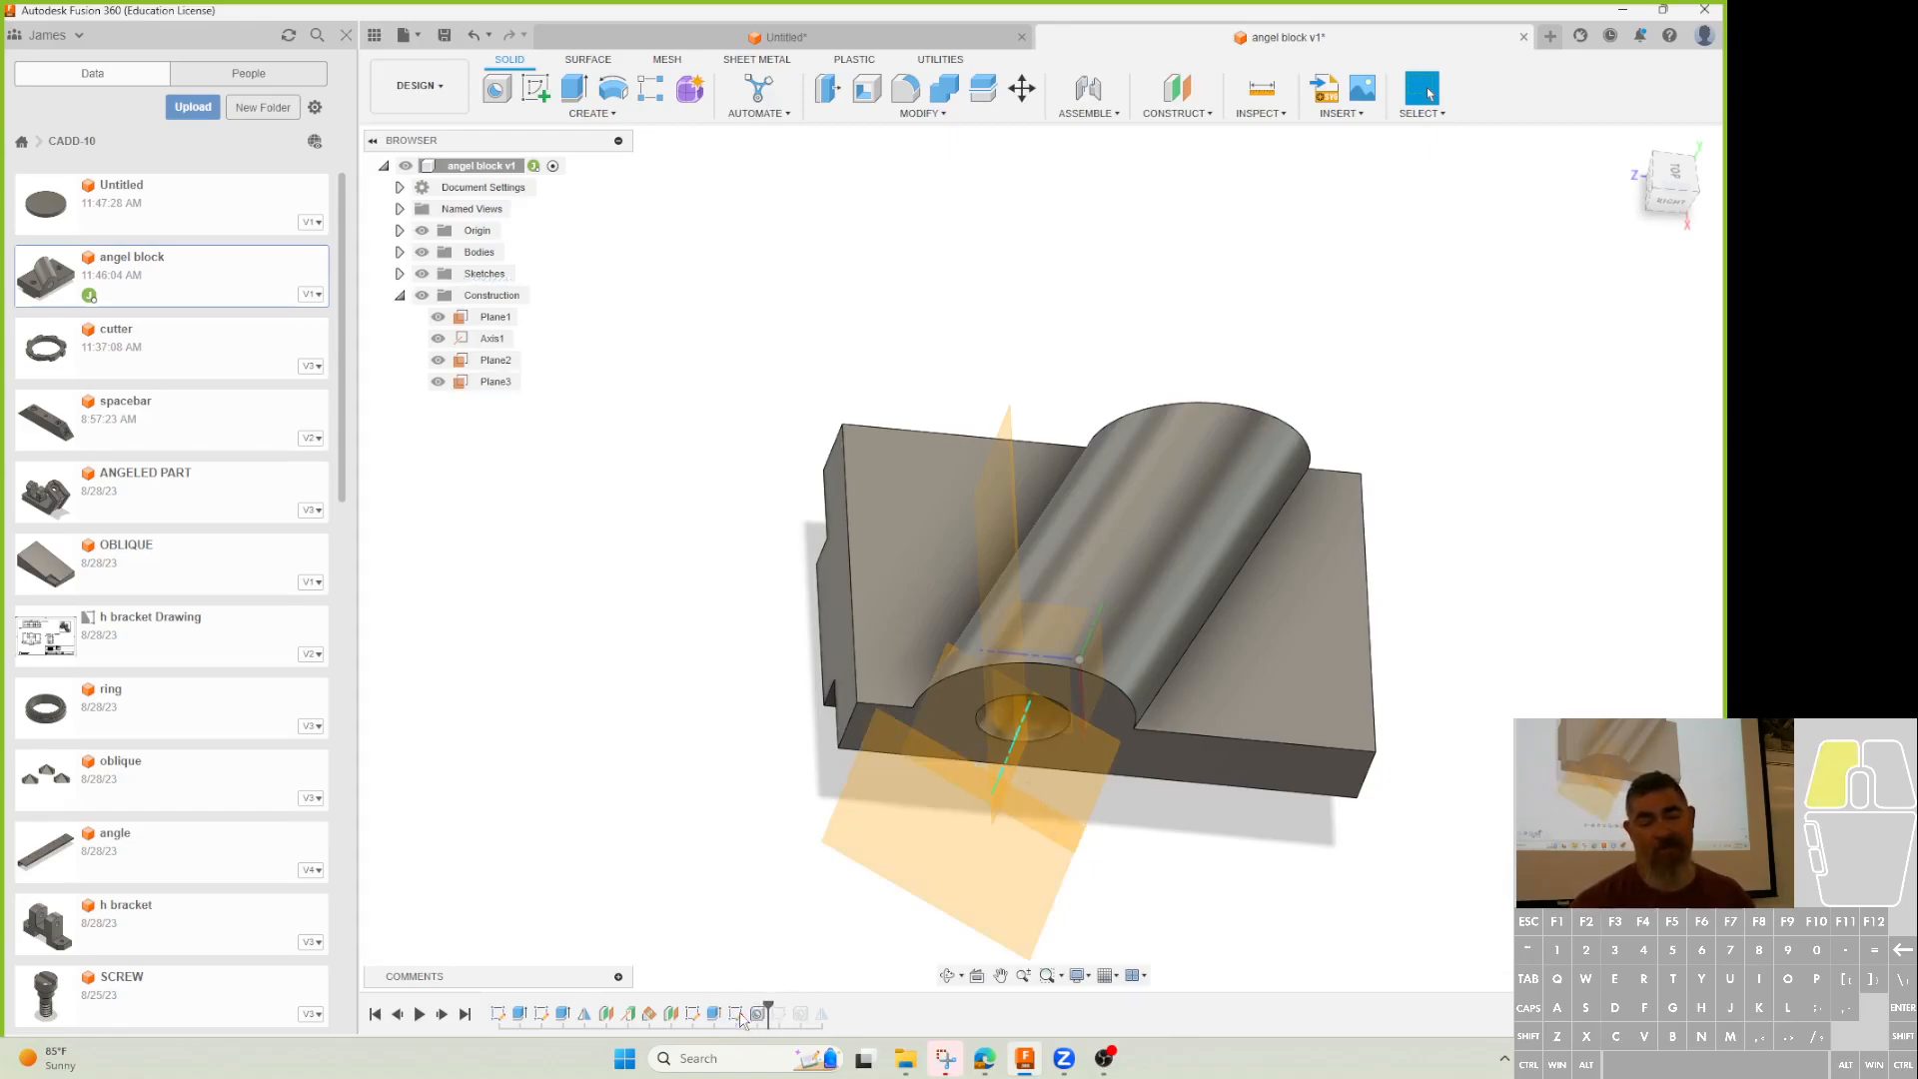
{"action": "double_click", "coordinate": [739, 1015]}
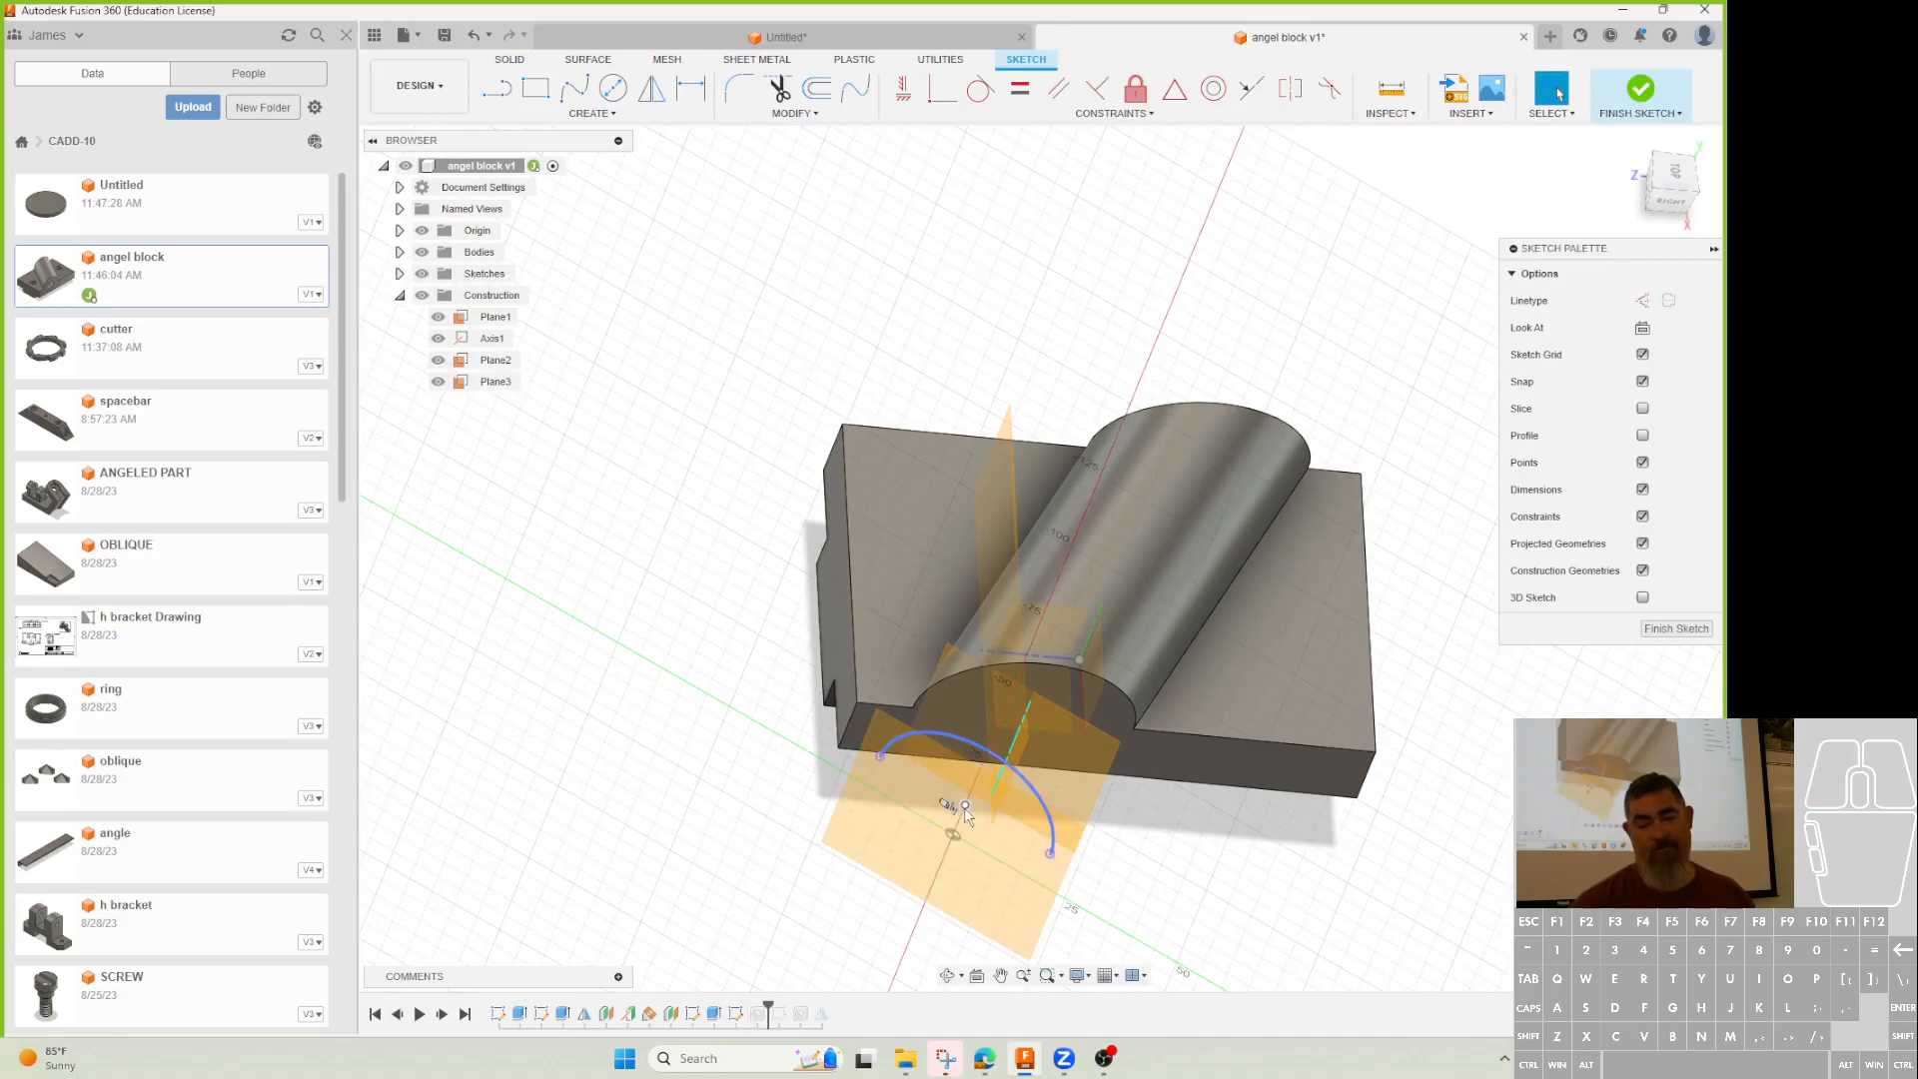
{"action": "left_click", "coordinate": [1677, 628]}
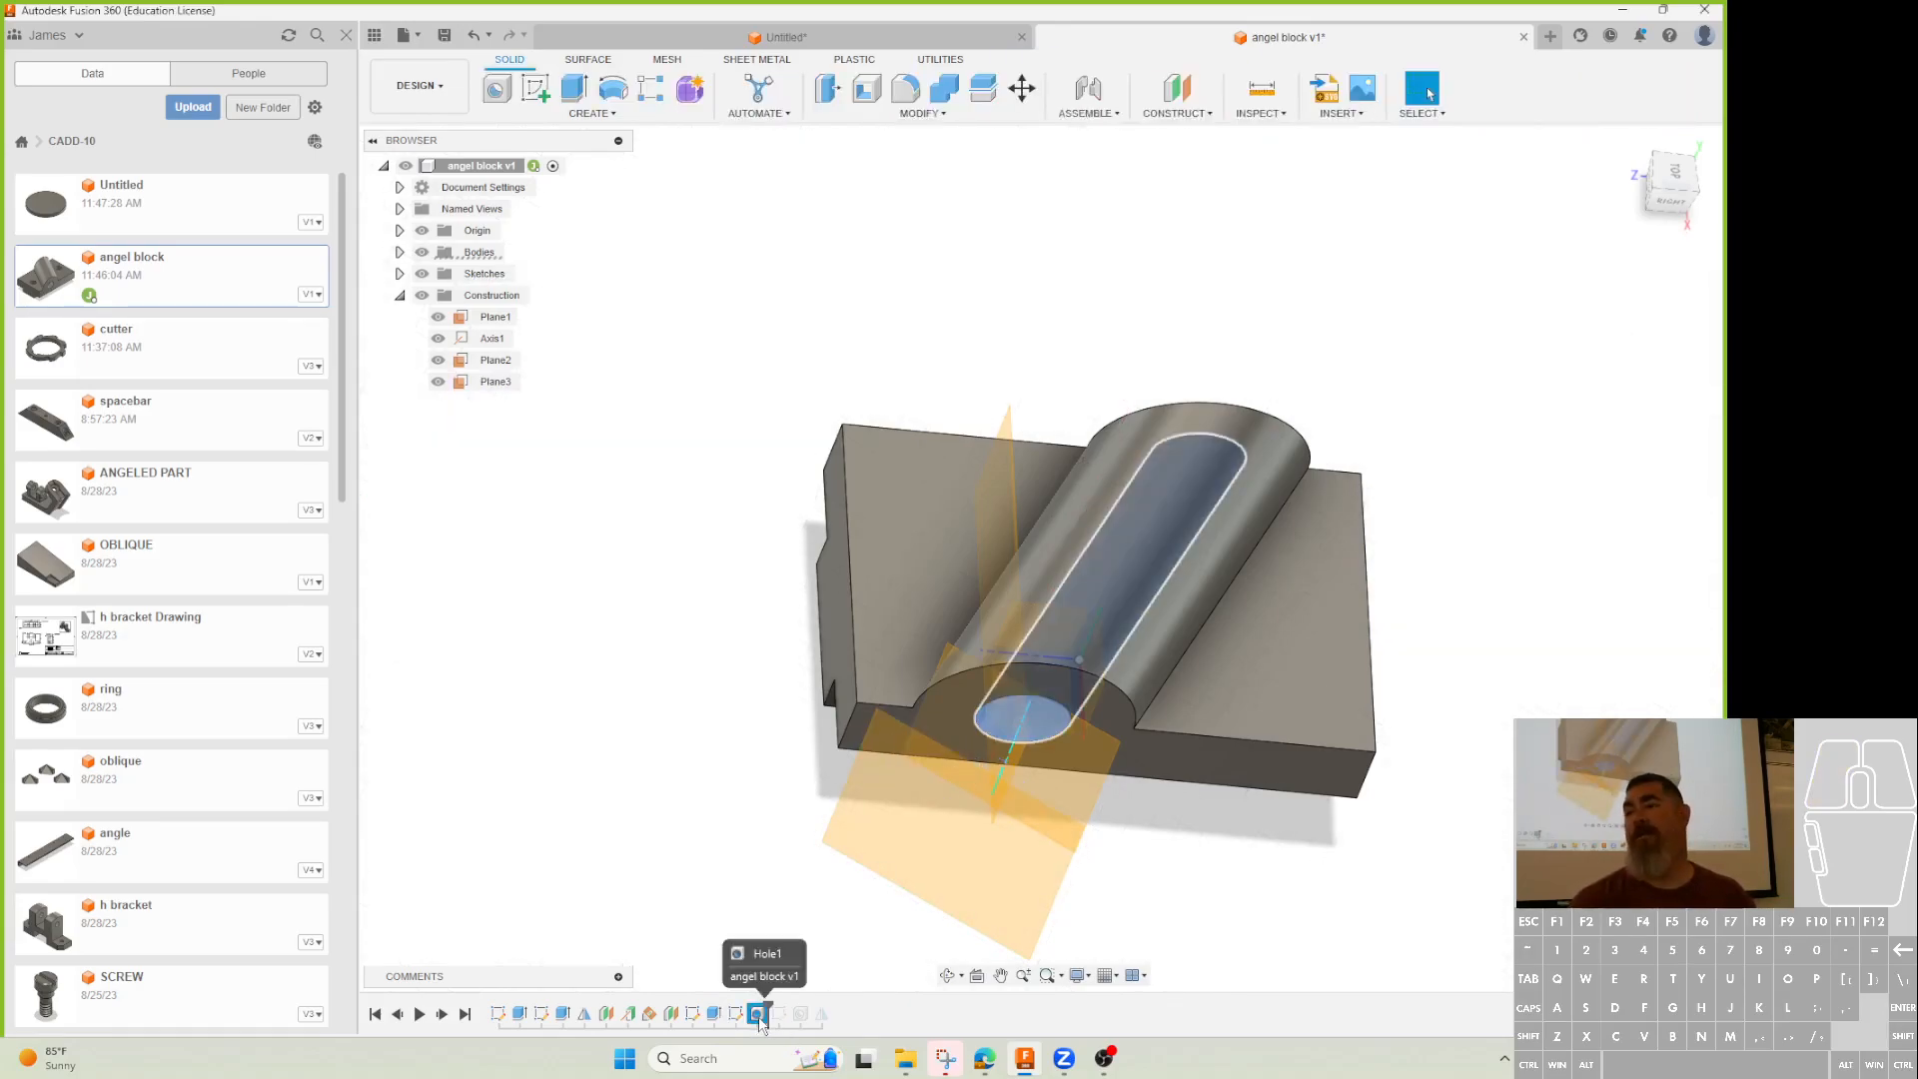
{"action": "left_click", "coordinate": [871, 809]}
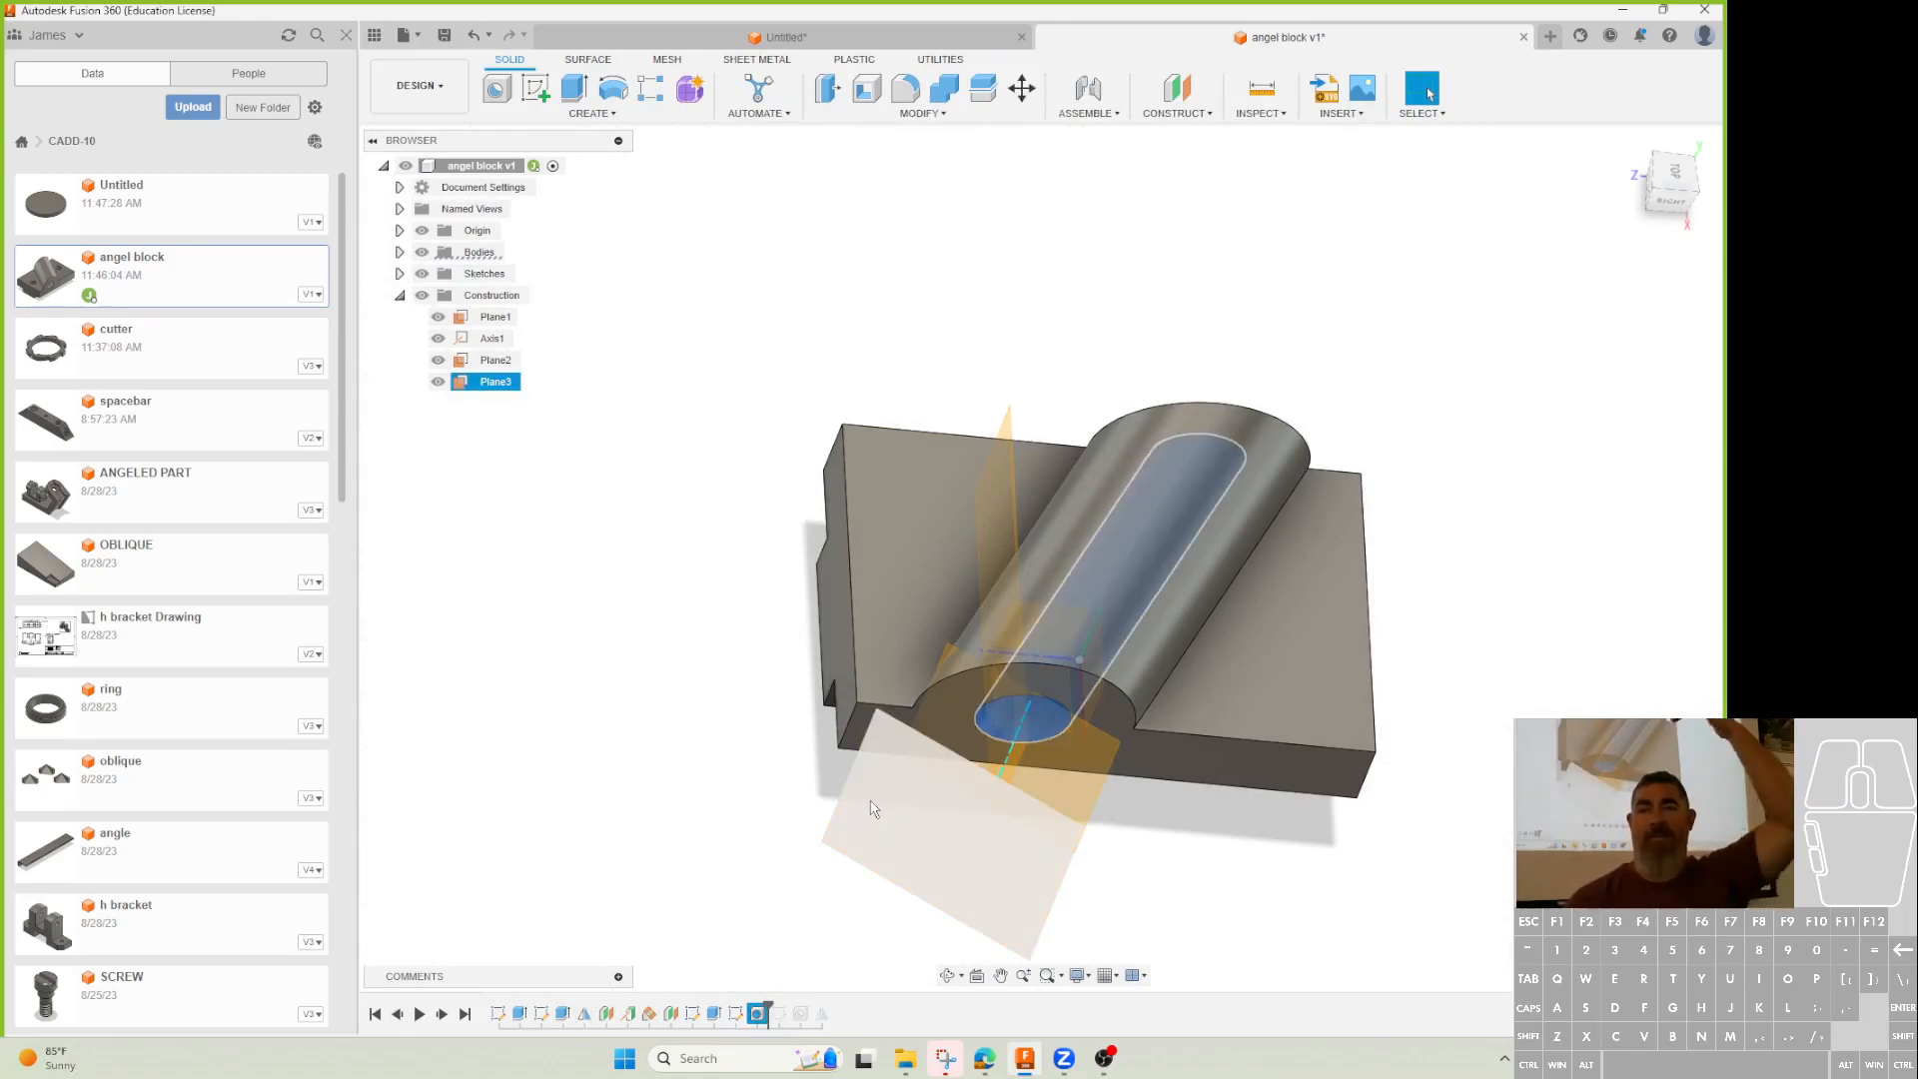
Clear the selection, examine the half-round boss extrusion's profile, start object and to-object extent, and close its settings without changes
{"action": "left_click", "coordinate": [847, 892]}
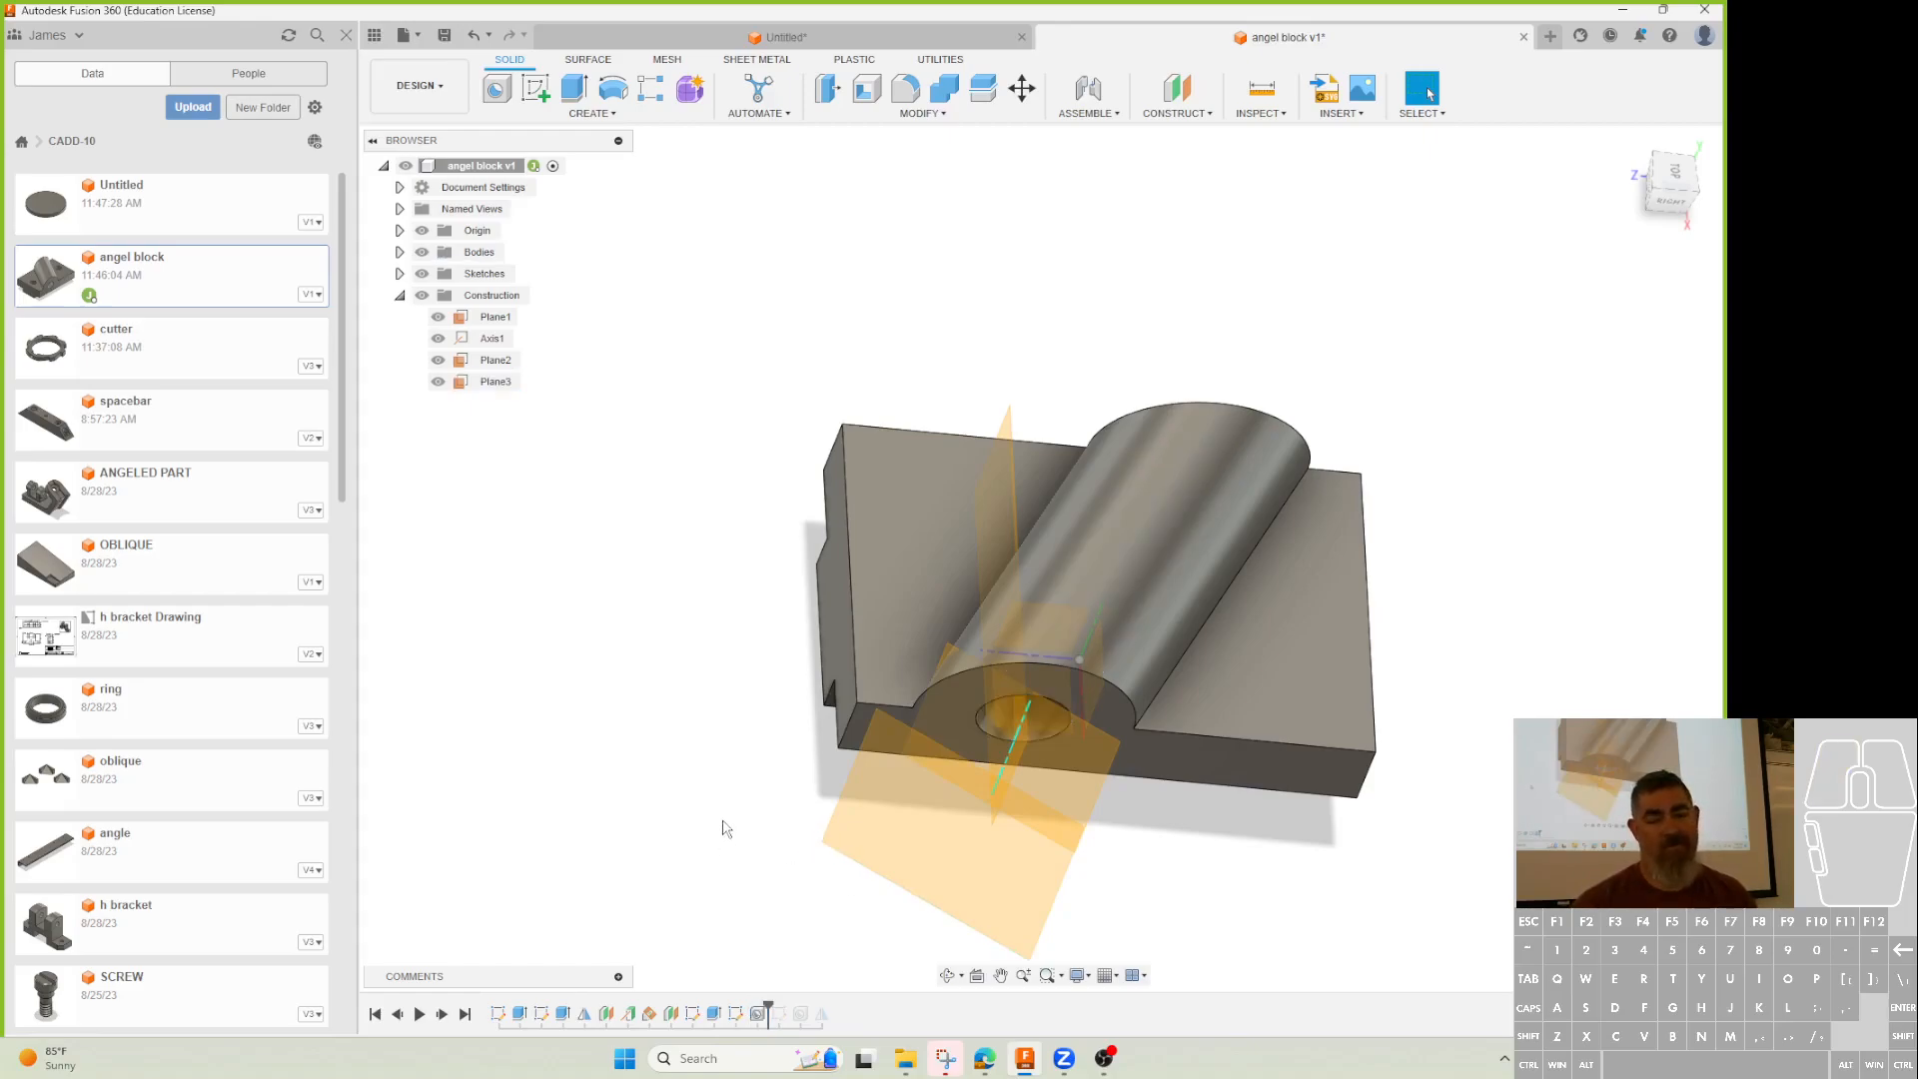
{"action": "middle_click_drag", "start_coordinate": [732, 817], "coordinate": [715, 935], "text": "shift"}
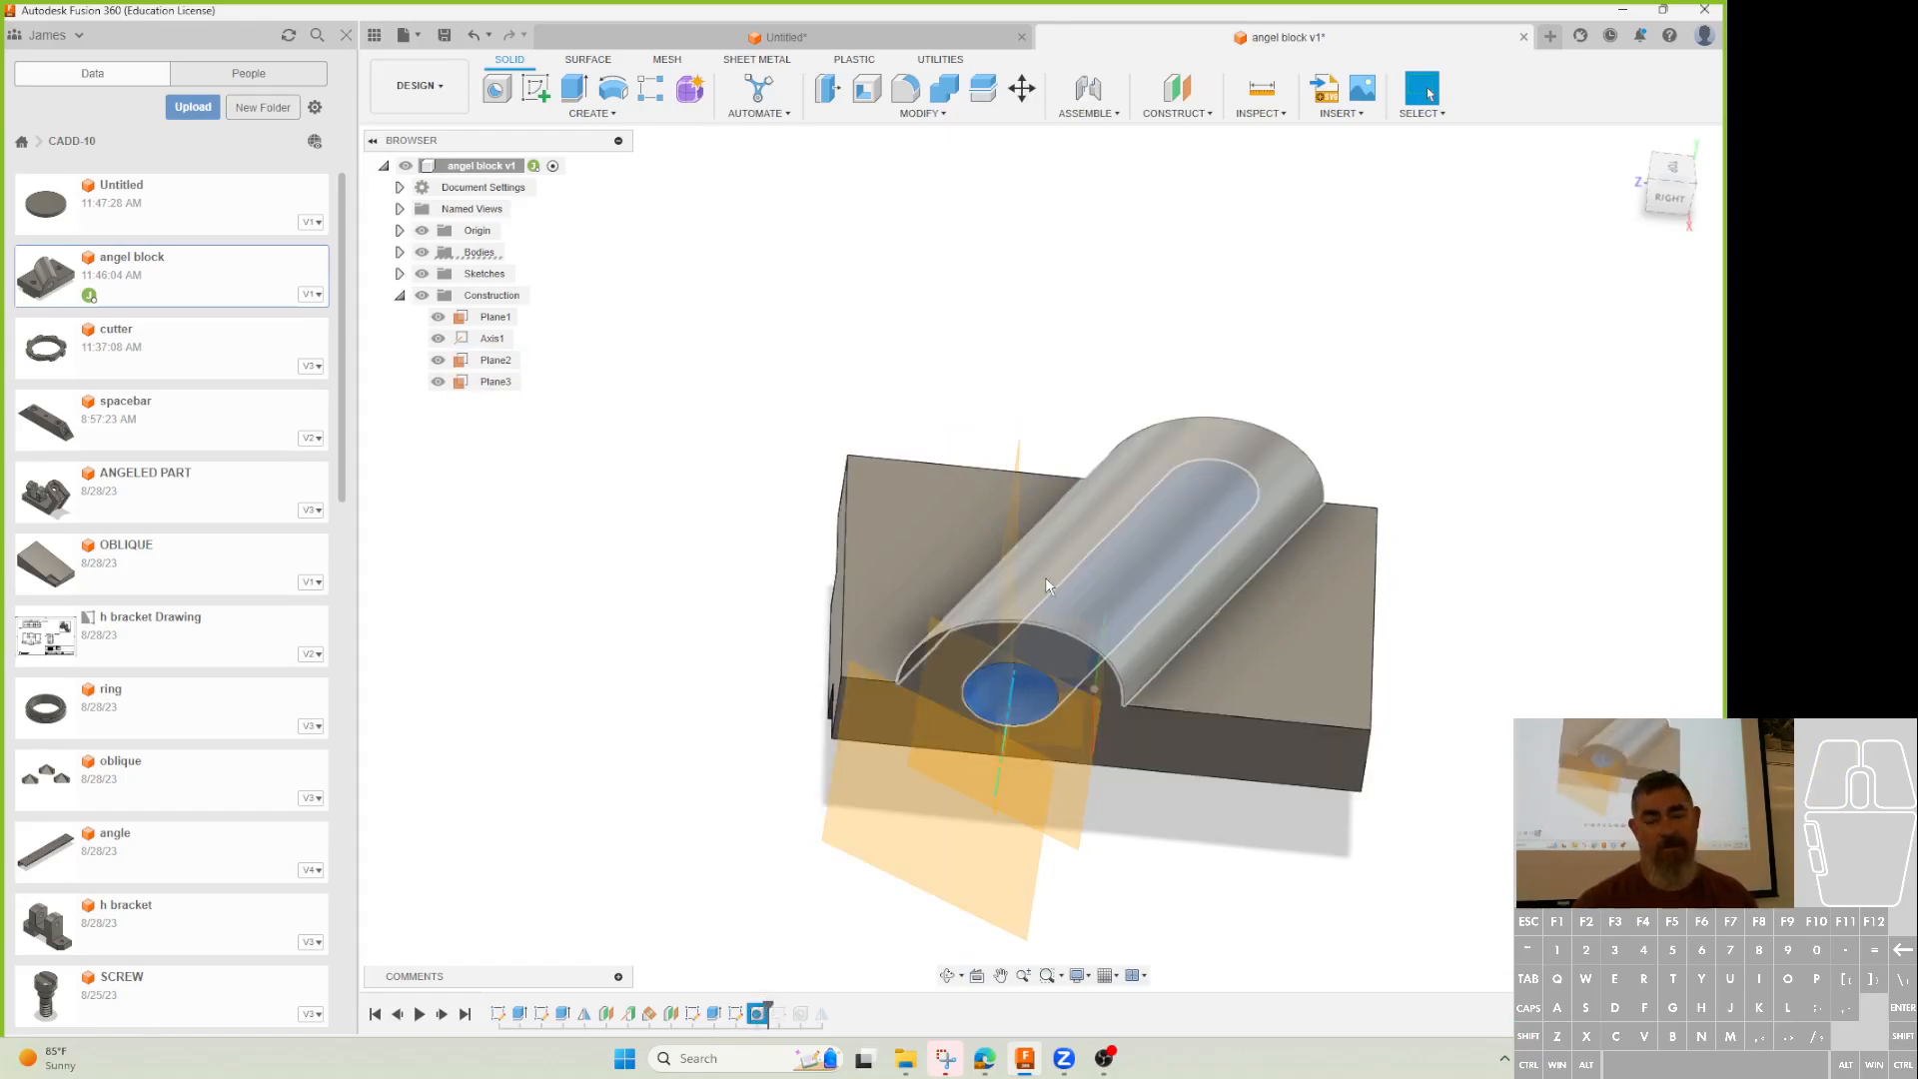
{"action": "double_click", "coordinate": [690, 1016]}
{"action": "mouse_move", "coordinate": [666, 921]}
{"action": "middle_mouse_down", "text": "shift"}
{"action": "mouse_move", "coordinate": [705, 877]}
{"action": "mouse_move", "coordinate": [687, 885]}
{"action": "mouse_move", "coordinate": [676, 837]}
{"action": "mouse_move", "coordinate": [699, 824]}
{"action": "middle_mouse_up", "text": "shift"}
{"action": "left_click", "coordinate": [1664, 637]}
{"action": "double_click", "coordinate": [692, 1013]}
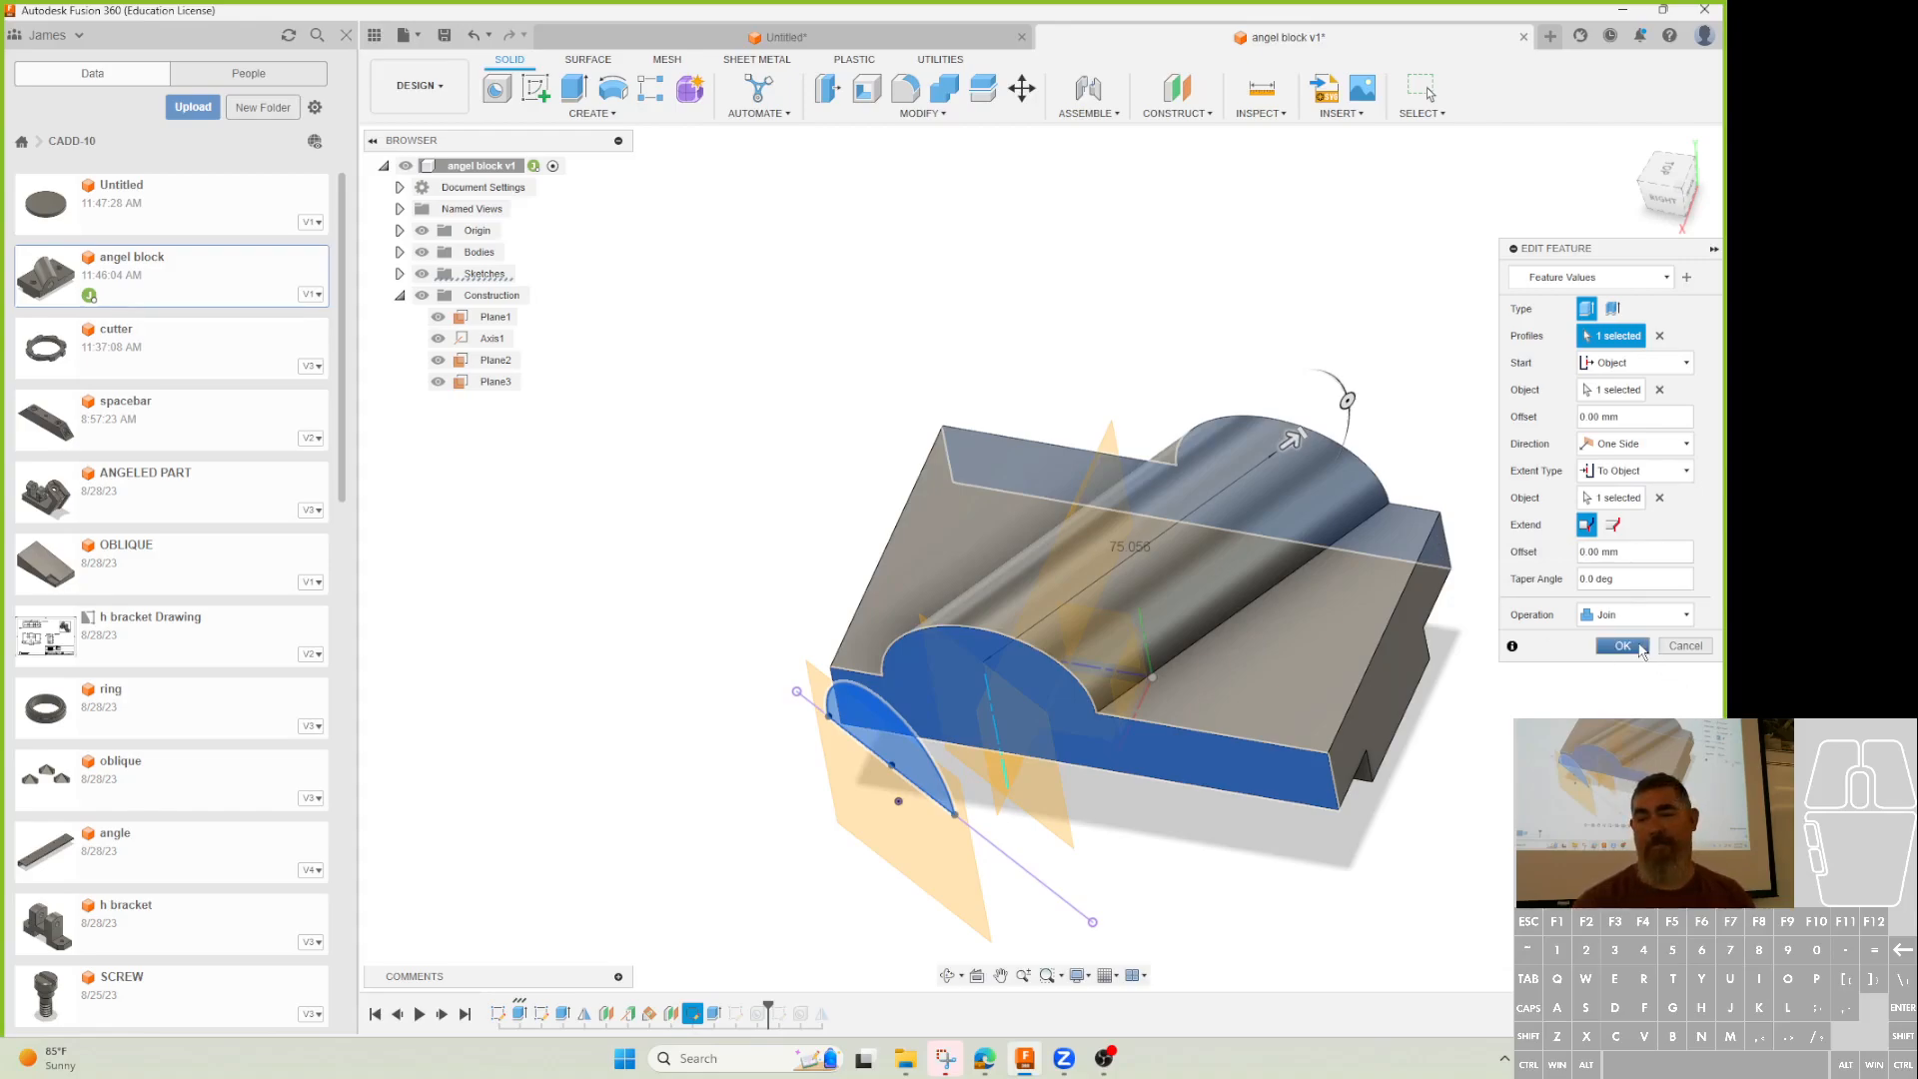
{"action": "left_click", "coordinate": [1636, 647]}
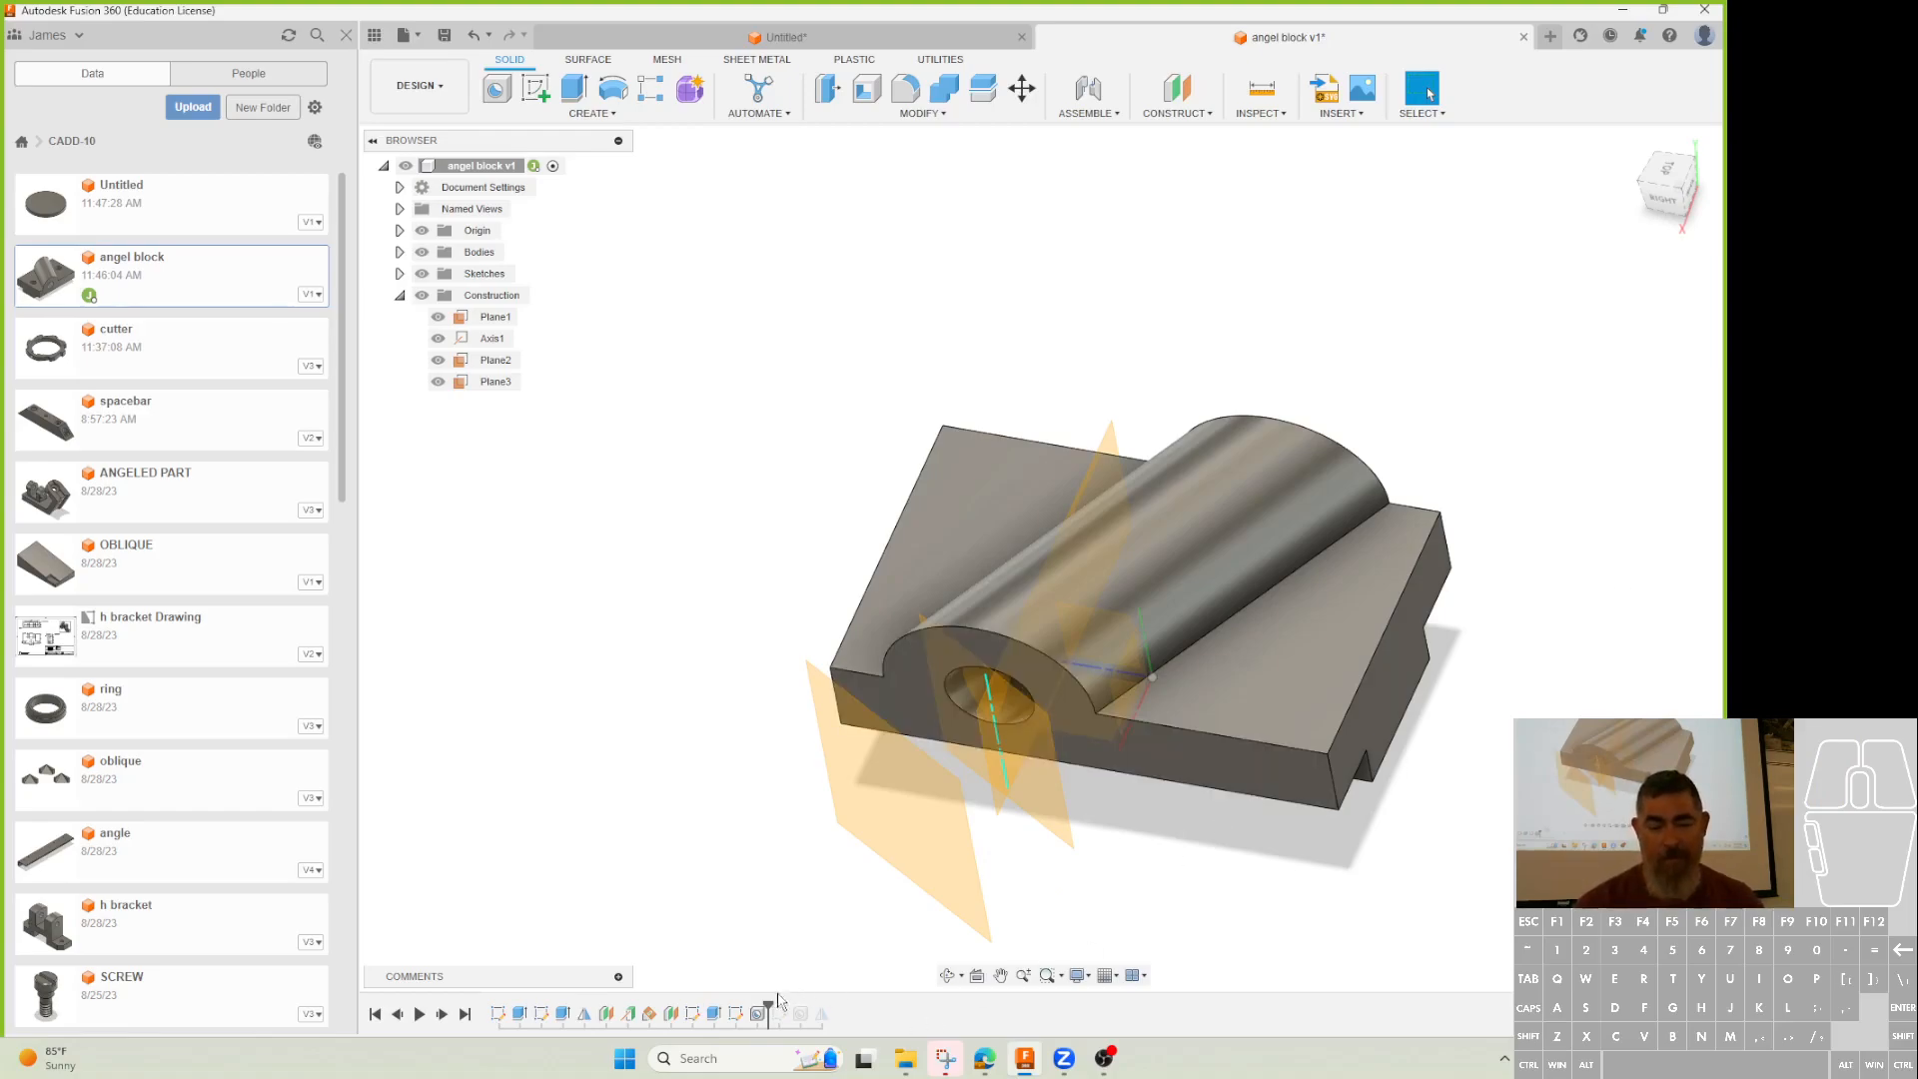
Roll the history forward to its end to restore the block's two vertical holes, and inspect the complete model
{"action": "left_click_drag", "start_coordinate": [768, 1002], "coordinate": [833, 1003]}
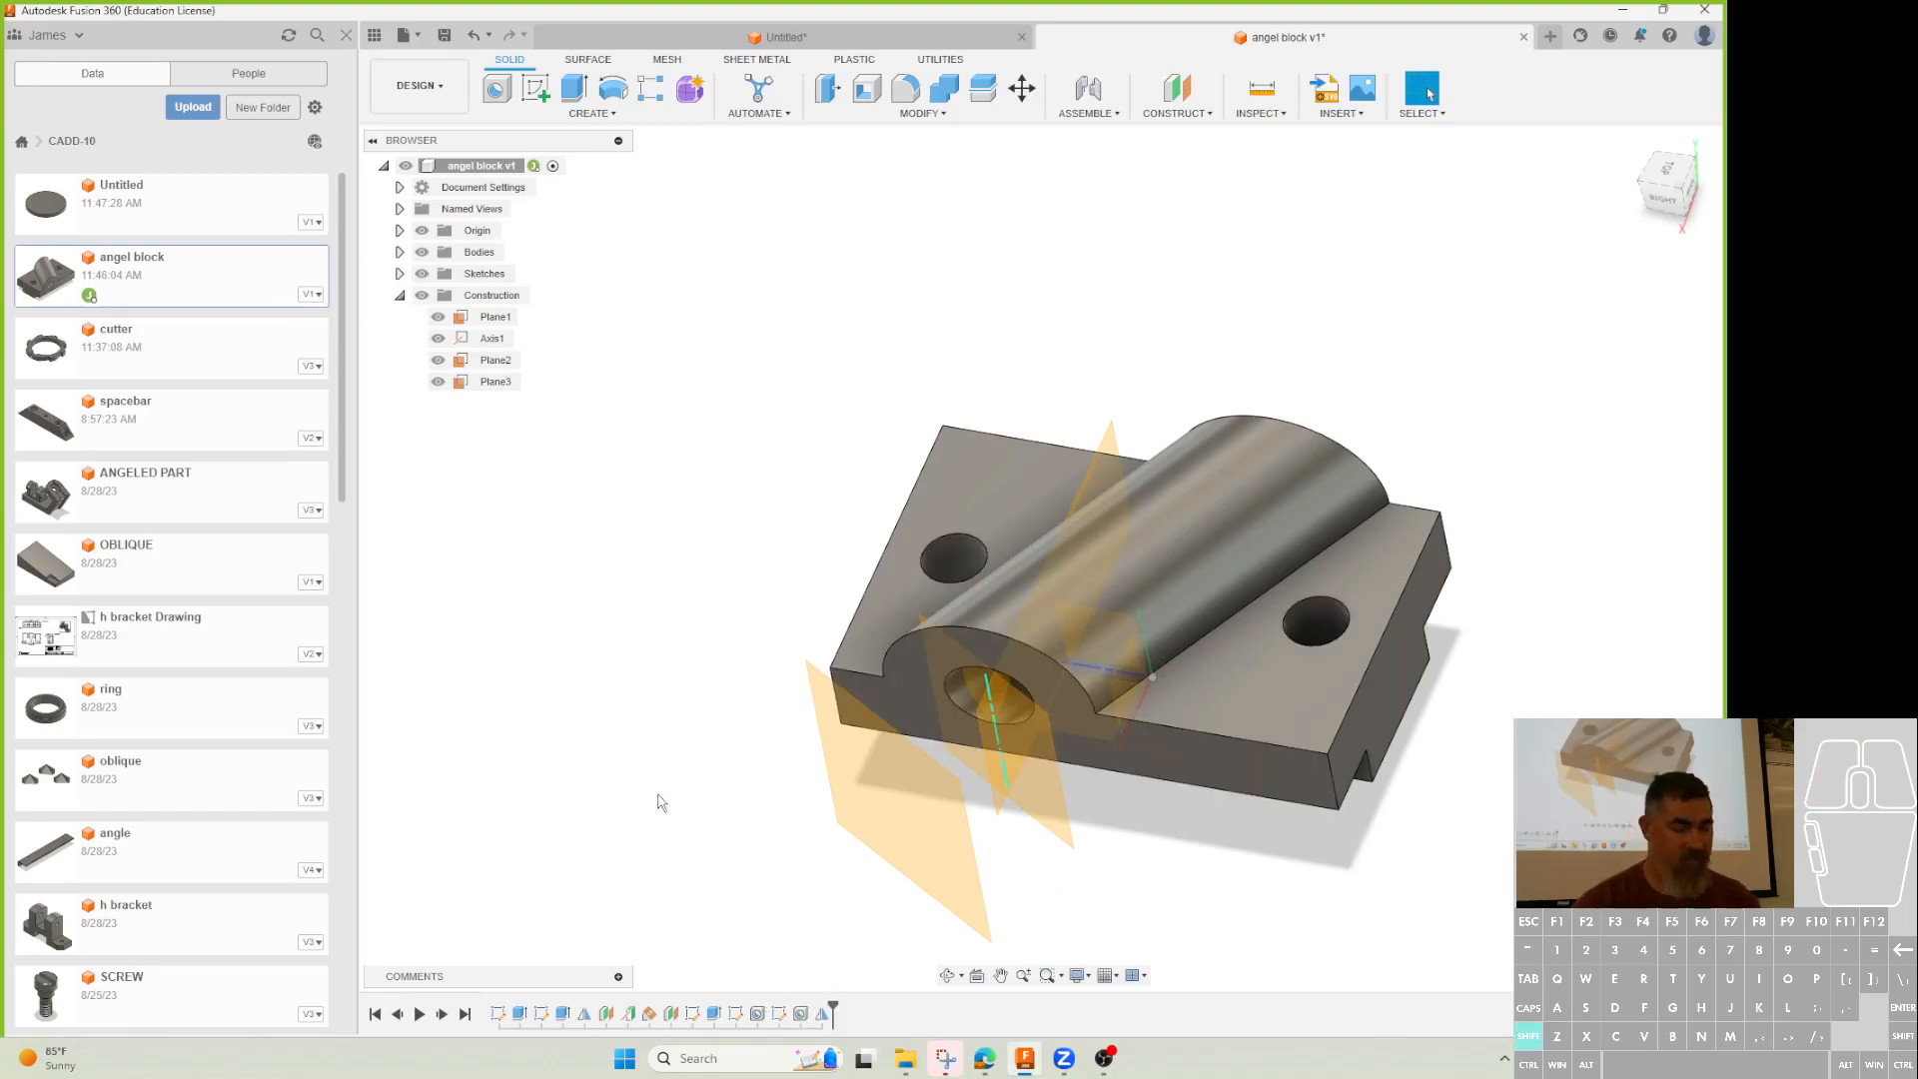
{"action": "middle_click_drag", "start_coordinate": [659, 801], "coordinate": [626, 545], "text": "shift"}
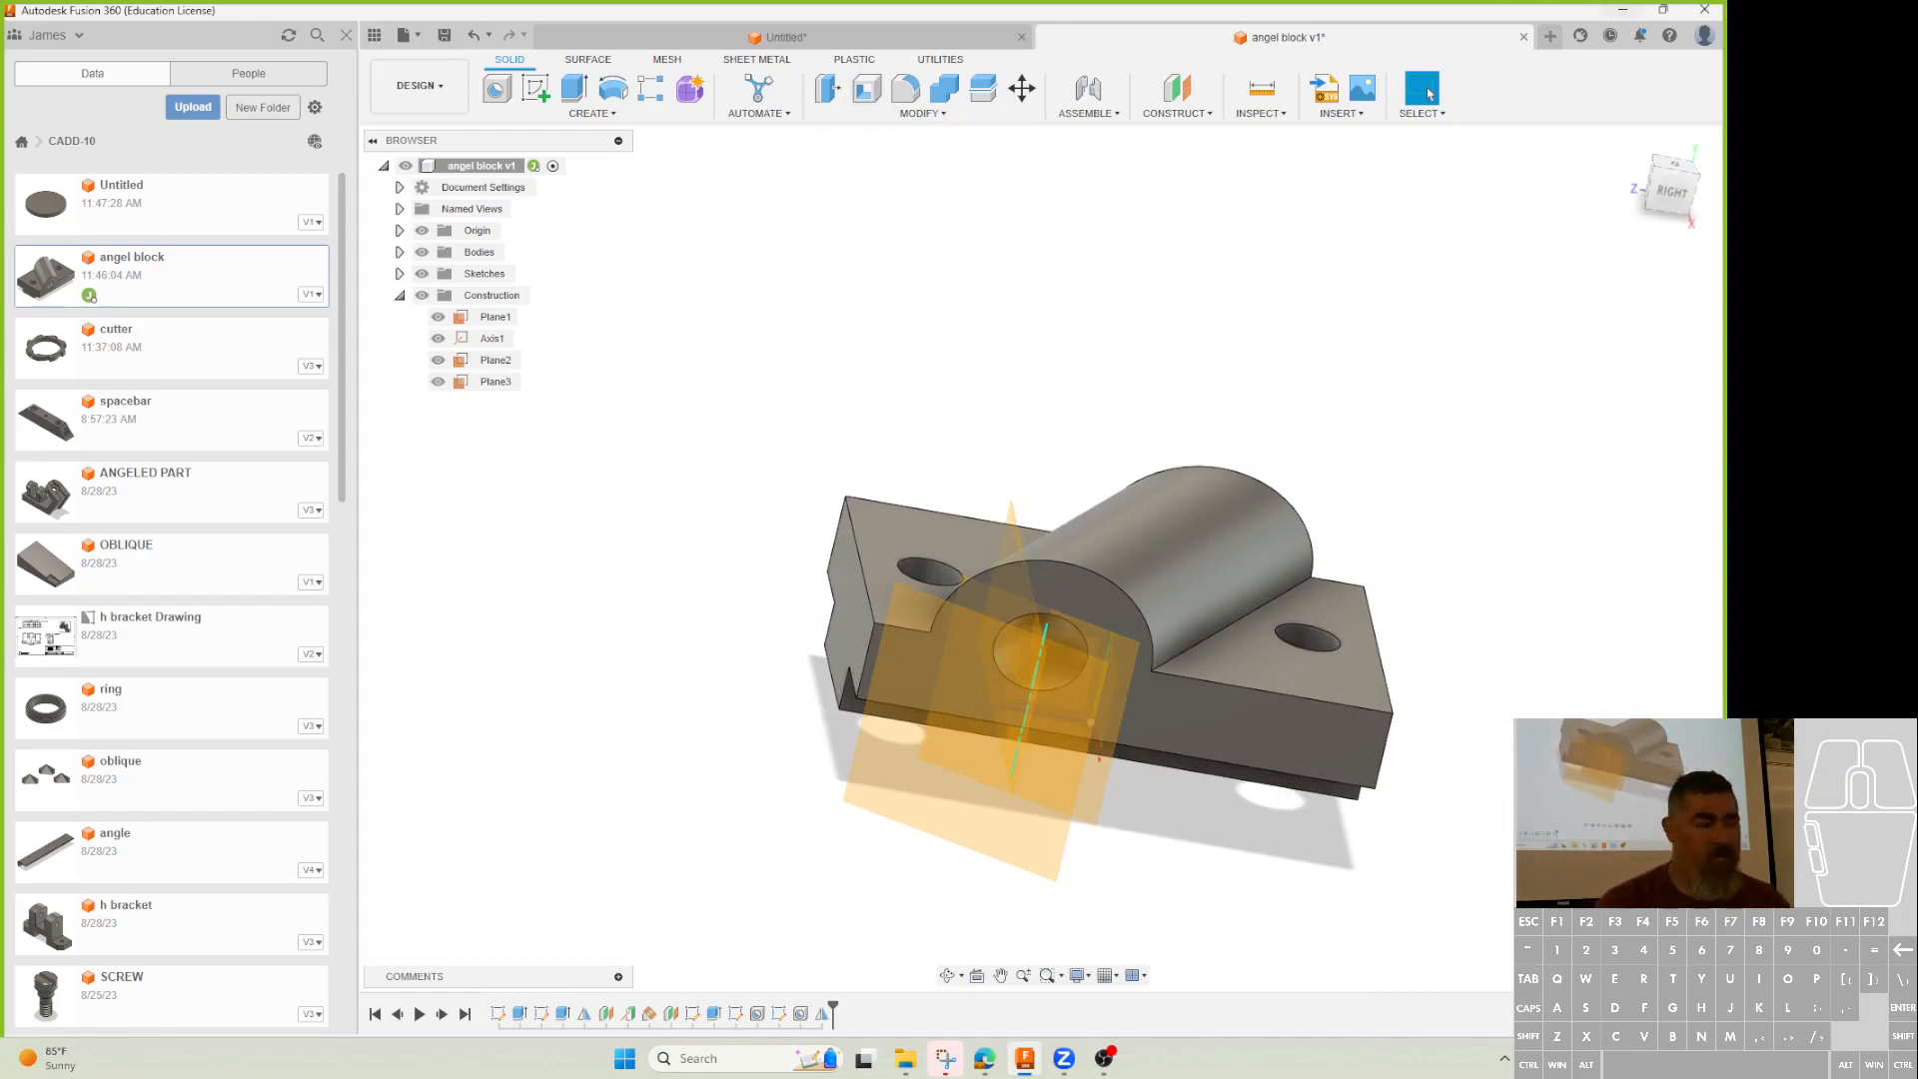